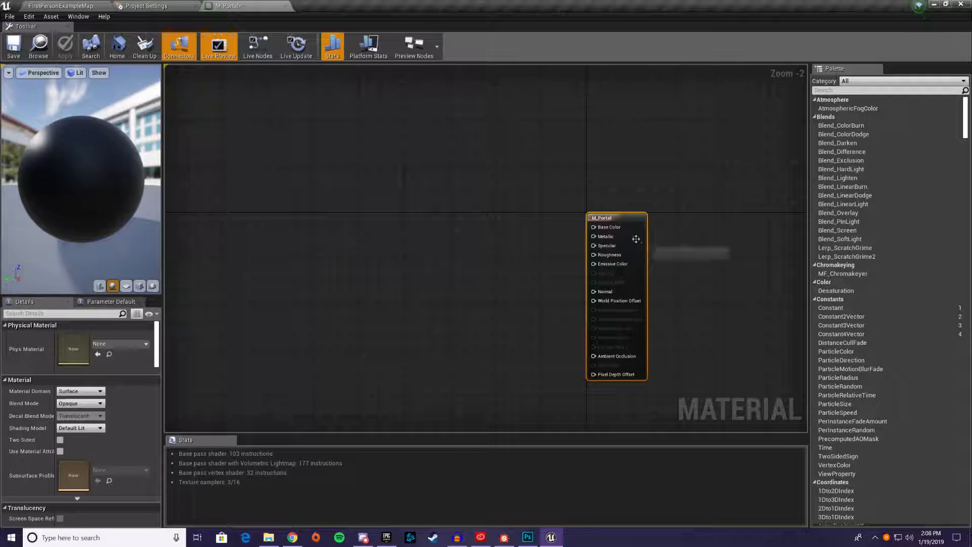
Set the M_Portal material's blend mode to Translucent and its shading model to Unlit
left_click(75, 404)
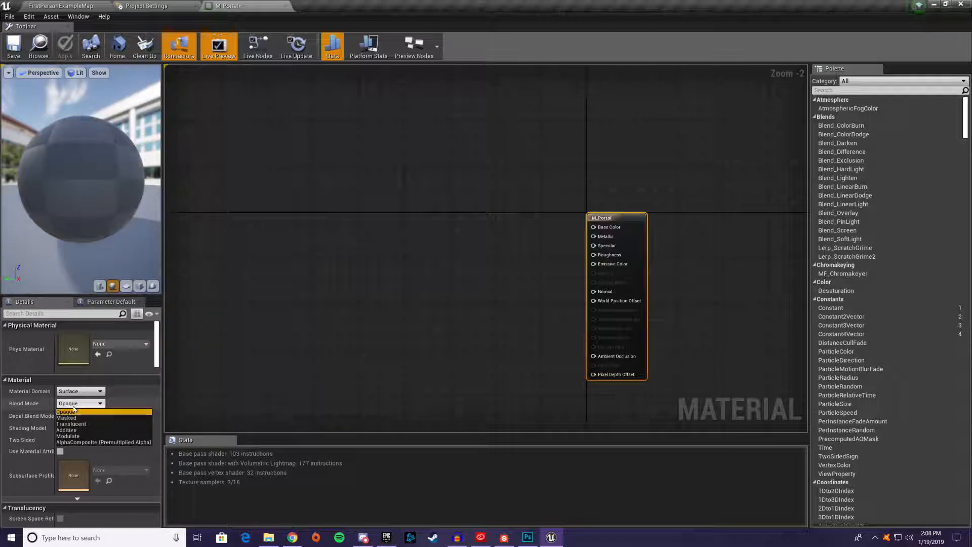
left_click(78, 424)
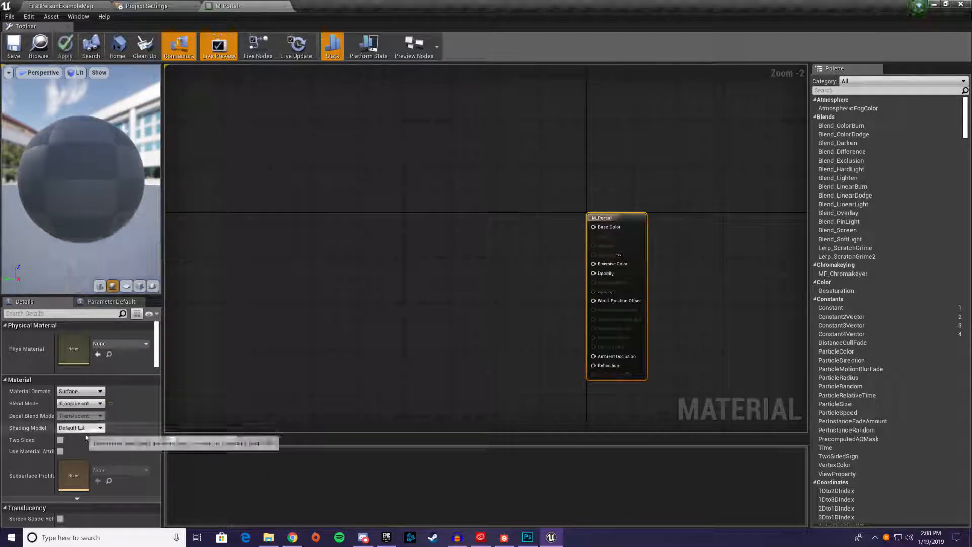
left_click(81, 428)
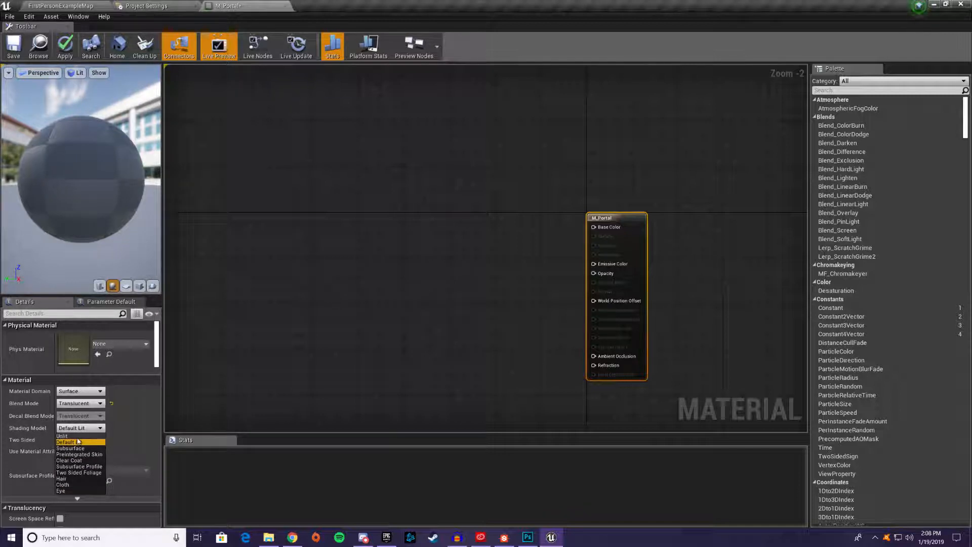
left_click(83, 436)
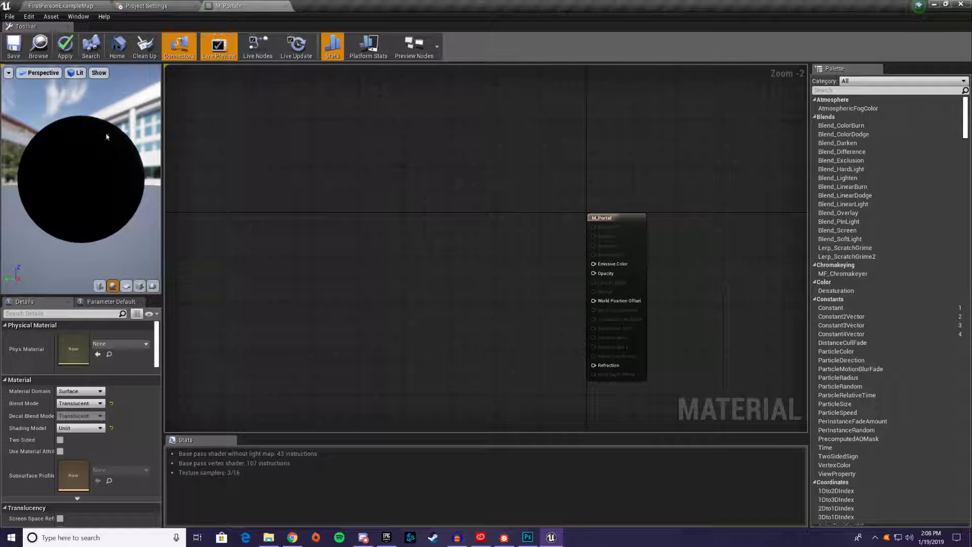
Add a Particle MacroUV node to the material graph and a Texture Sample node between it and the M_Portal output node
right_click(284, 269)
type("mac")
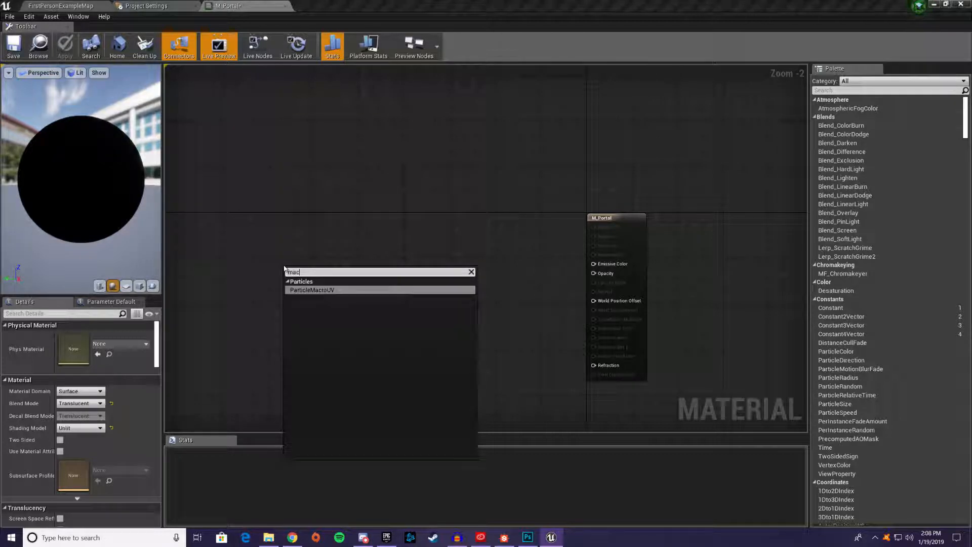
type("ro")
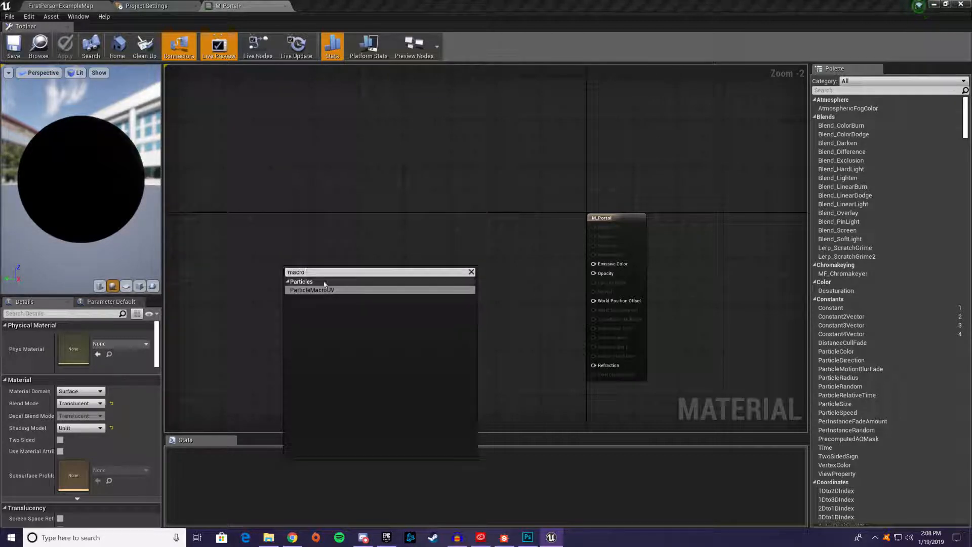
left_click(313, 290)
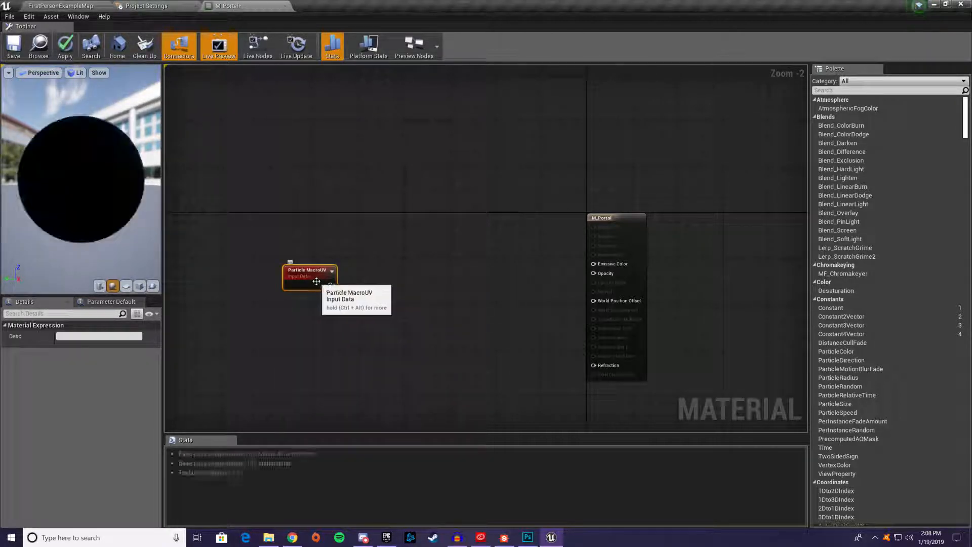
left_click_drag(328, 280, 337, 267)
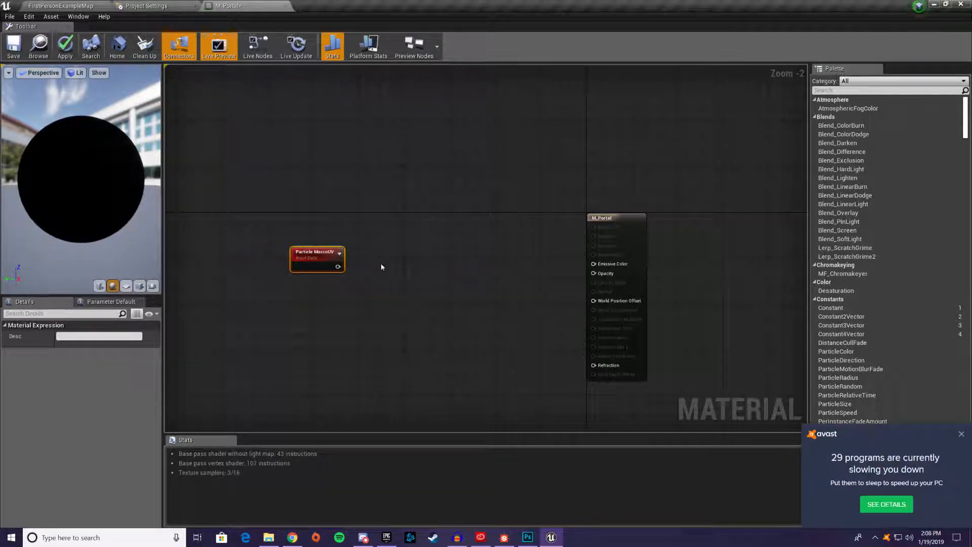
left_click(452, 257)
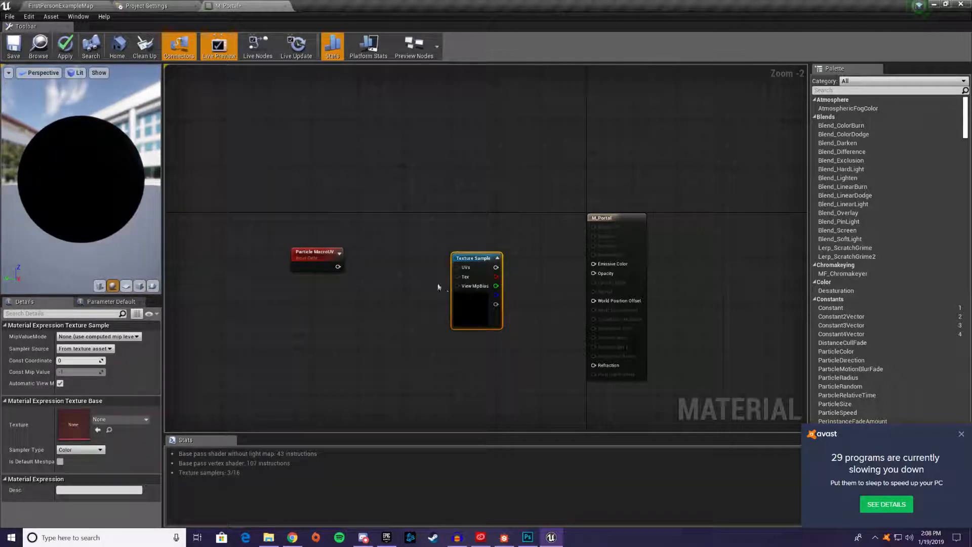
Import the where_sloss image file from the computer into the project's ParticleSystem/Portal content folder
left_click(934, 7)
left_click(681, 33)
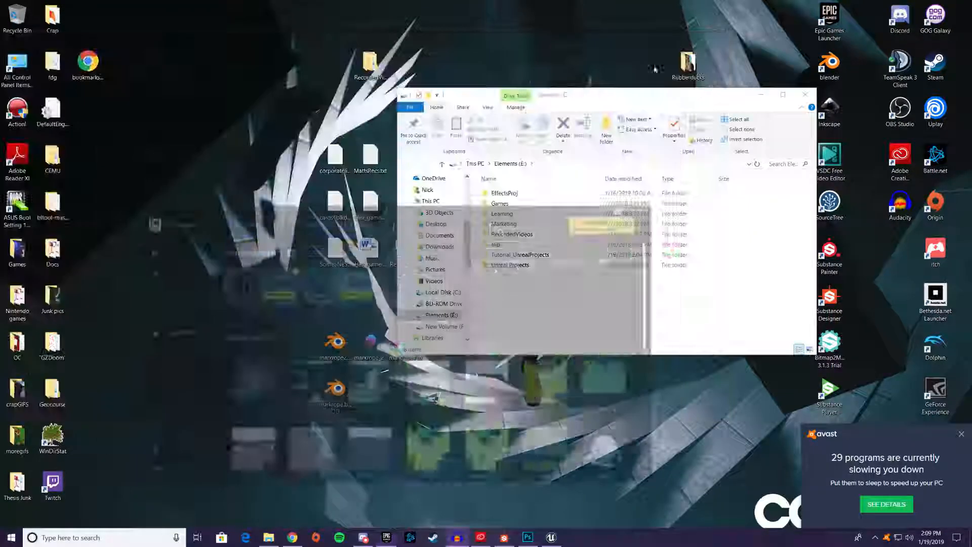
double_click(52, 300)
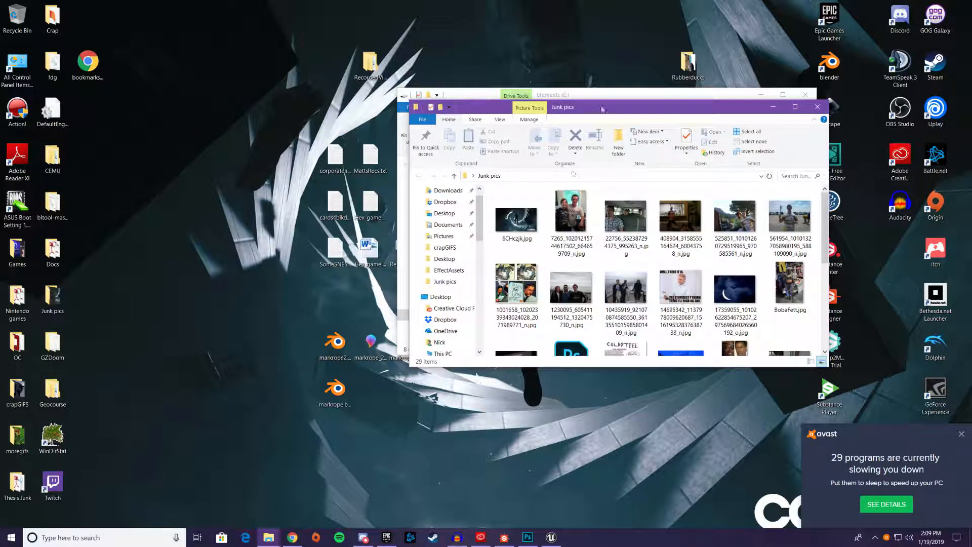
left_click(817, 106)
left_click(560, 537)
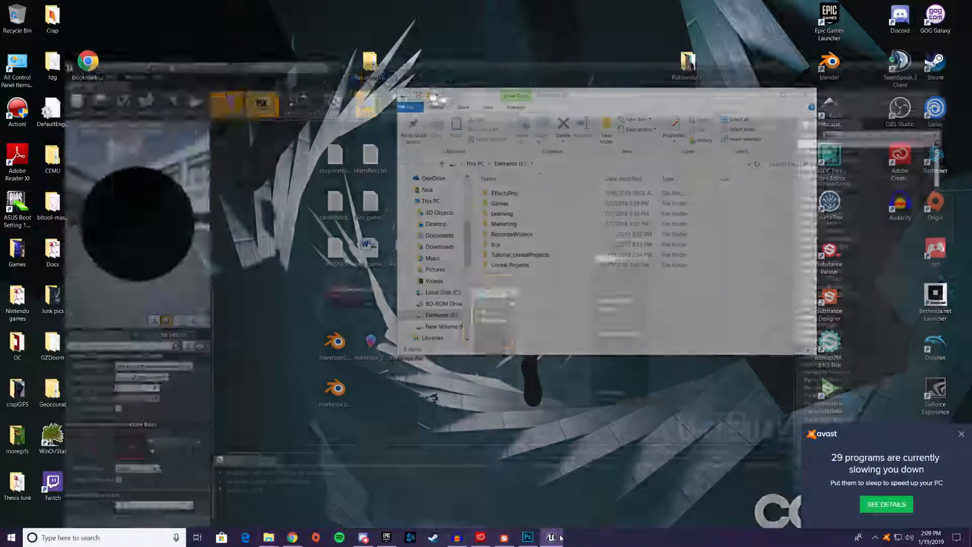
left_click(61, 5)
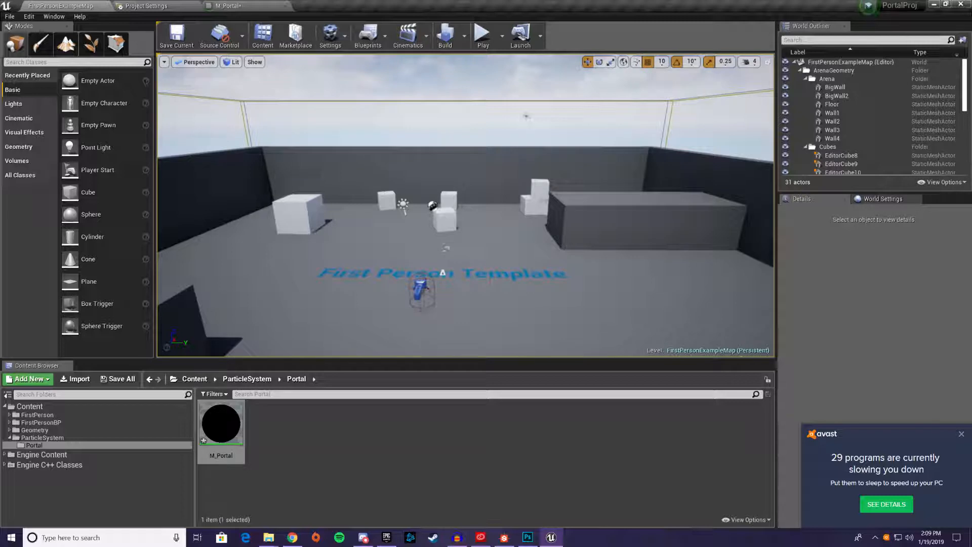
left_click_drag(0, 442, 360, 442)
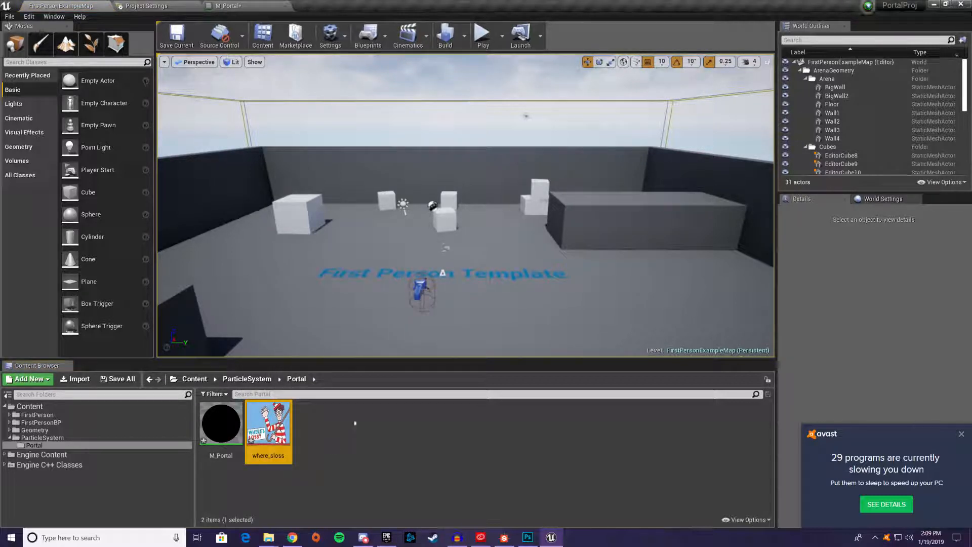
Assign the where_sloss texture to the Texture Sample node in the M_Portal material
left_click(245, 6)
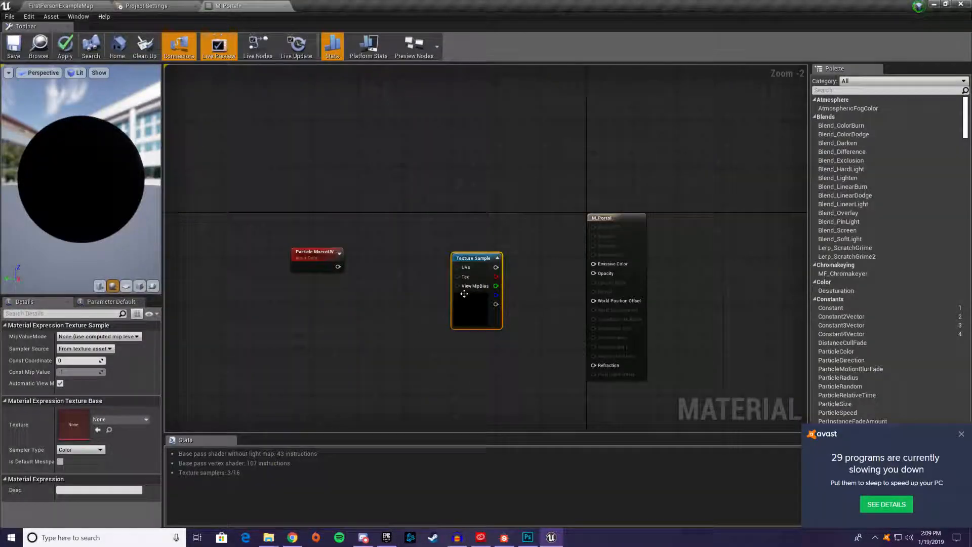
left_click_drag(464, 294, 445, 282)
left_click(129, 419)
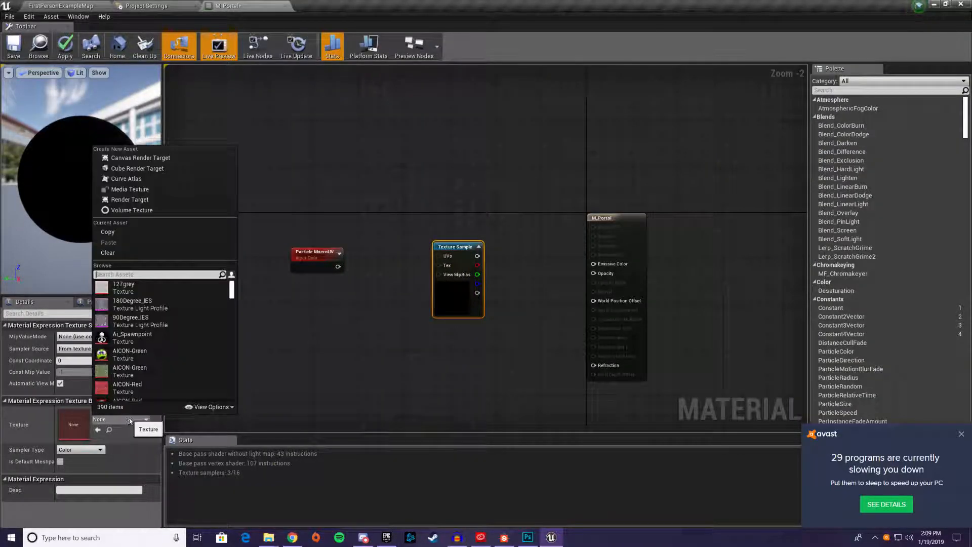
type("loss")
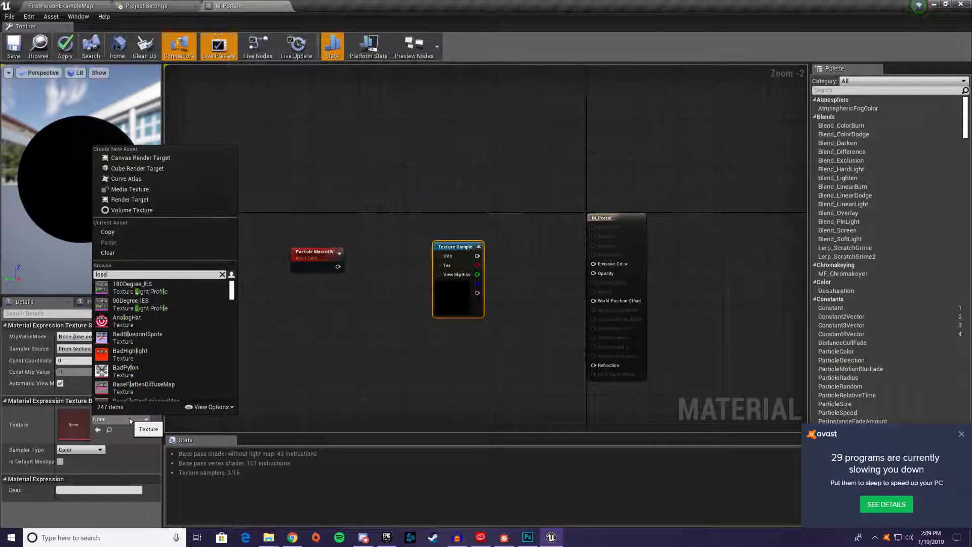
left_click(161, 290)
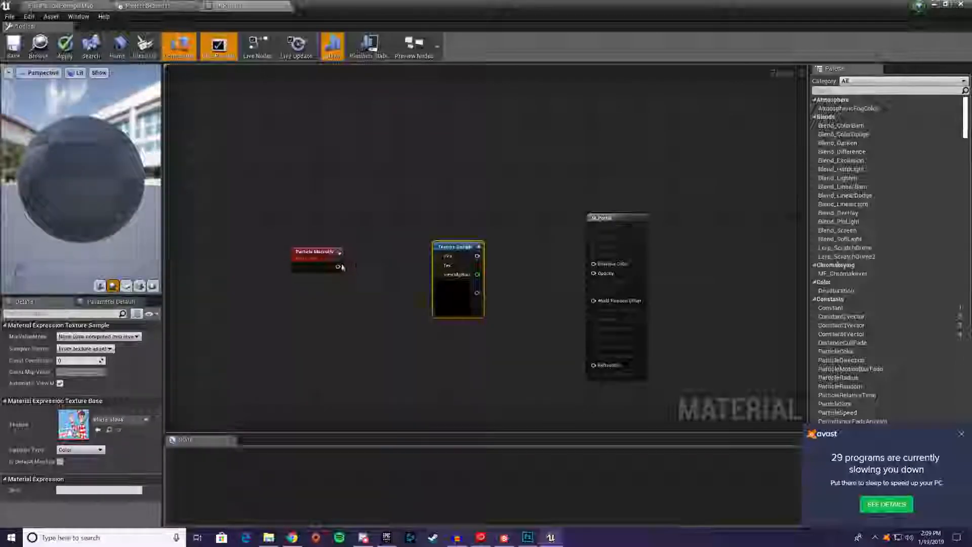
Wire Particle MacroUV into the Texture Sample's UVs and its color output into Emissive Color, and save the applied material
left_click_drag(338, 267, 439, 255)
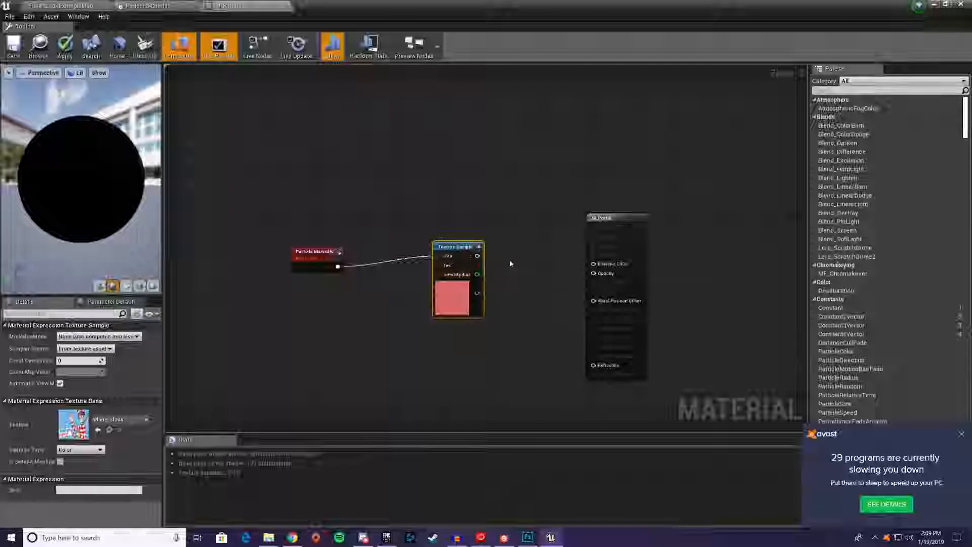
left_click_drag(477, 256, 593, 263)
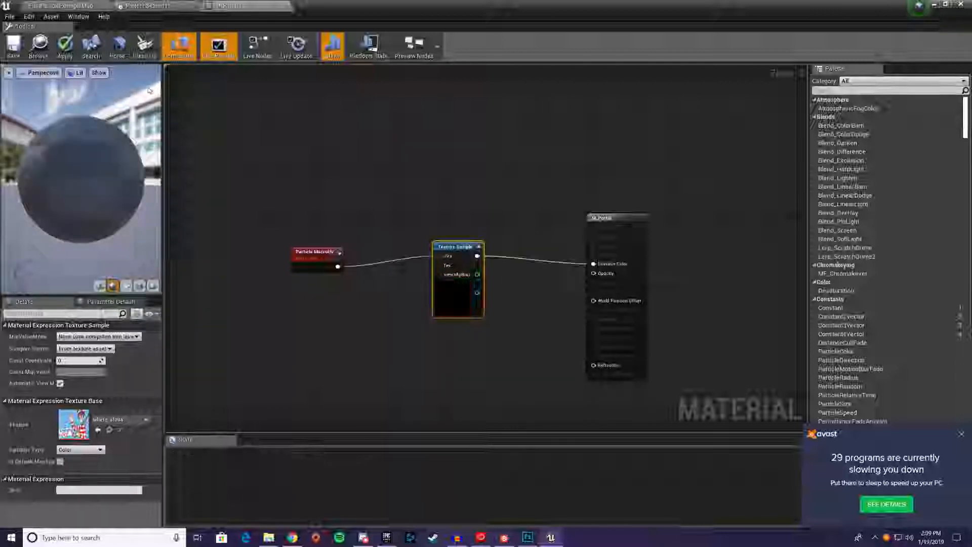
left_click(66, 49)
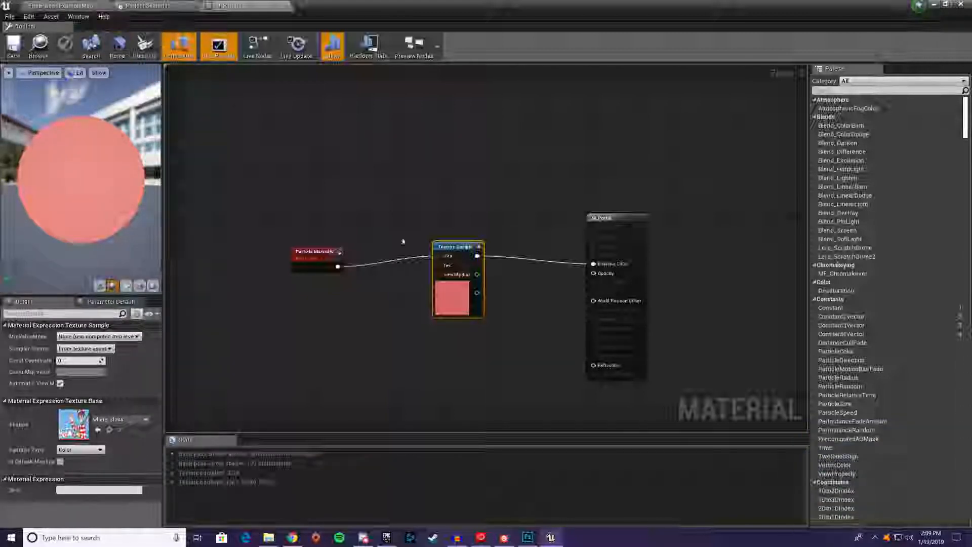
left_click_drag(456, 250, 445, 254)
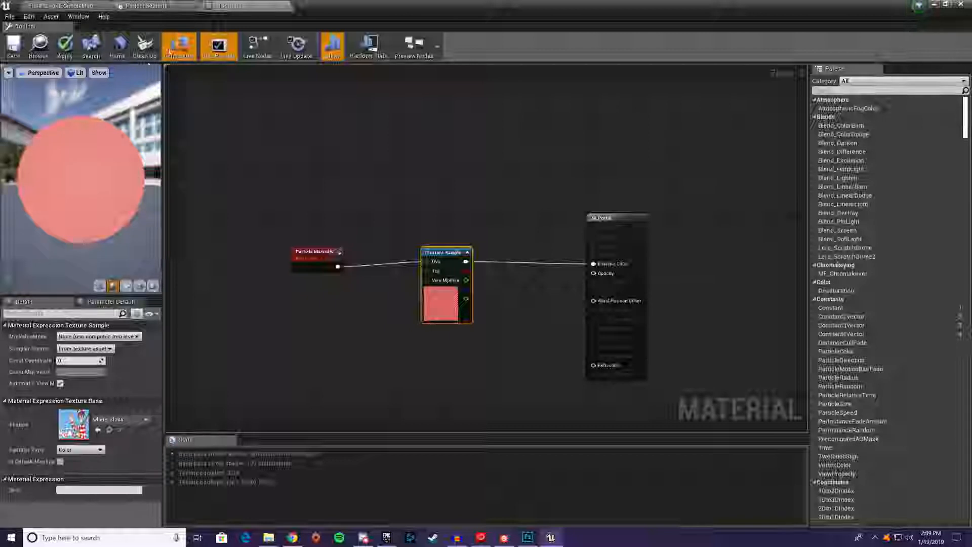
left_click(11, 48)
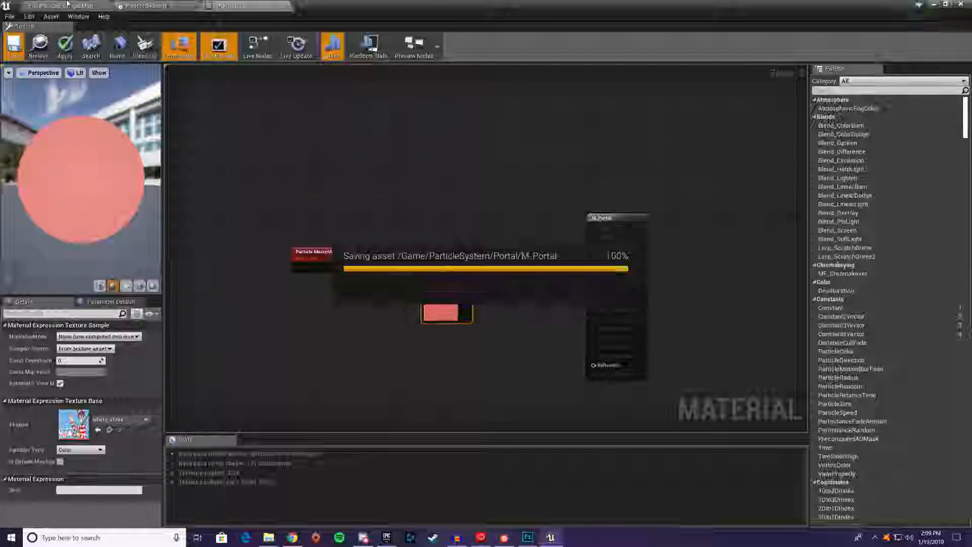
Create a particle system named PEC_Portal in the Portal content folder of the project
left_click(67, 3)
right_click(350, 427)
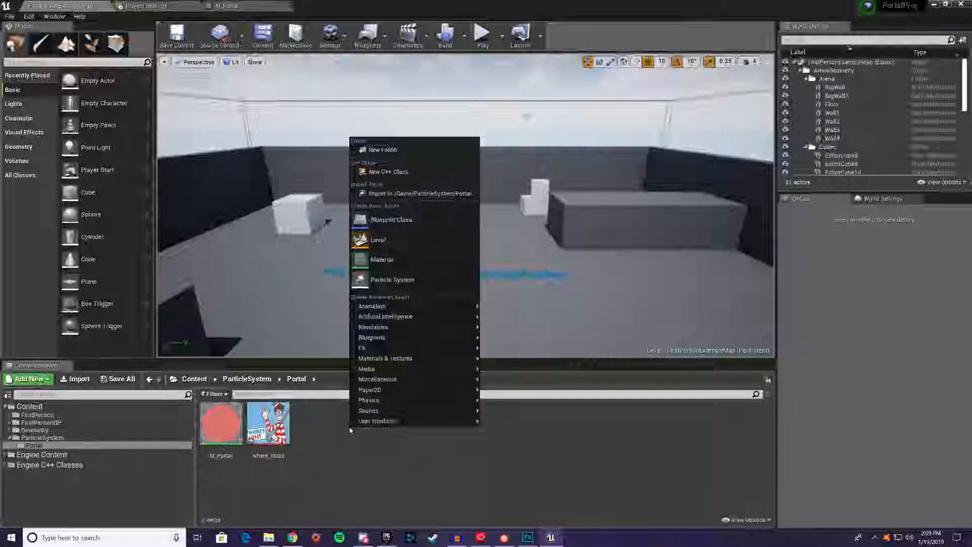
left_click(397, 279)
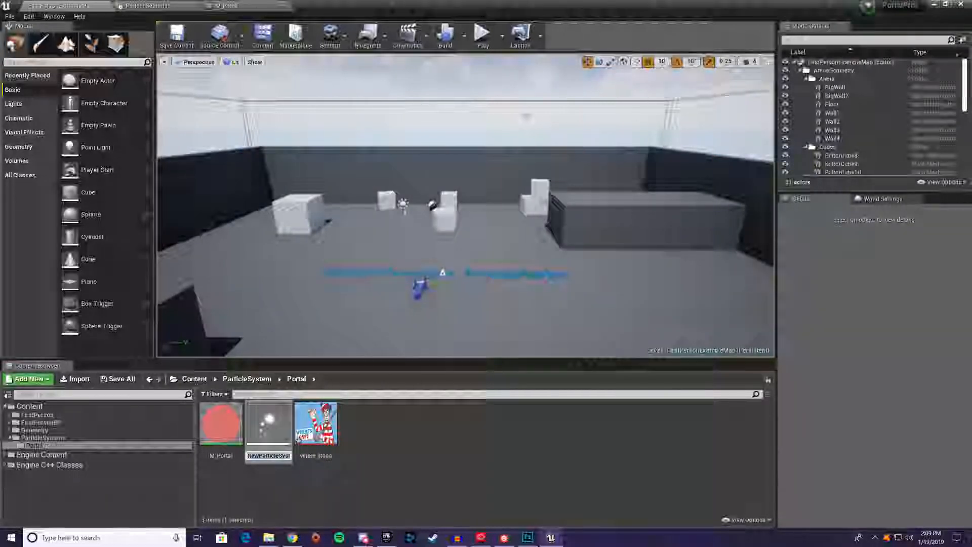
type("PEC_Portal")
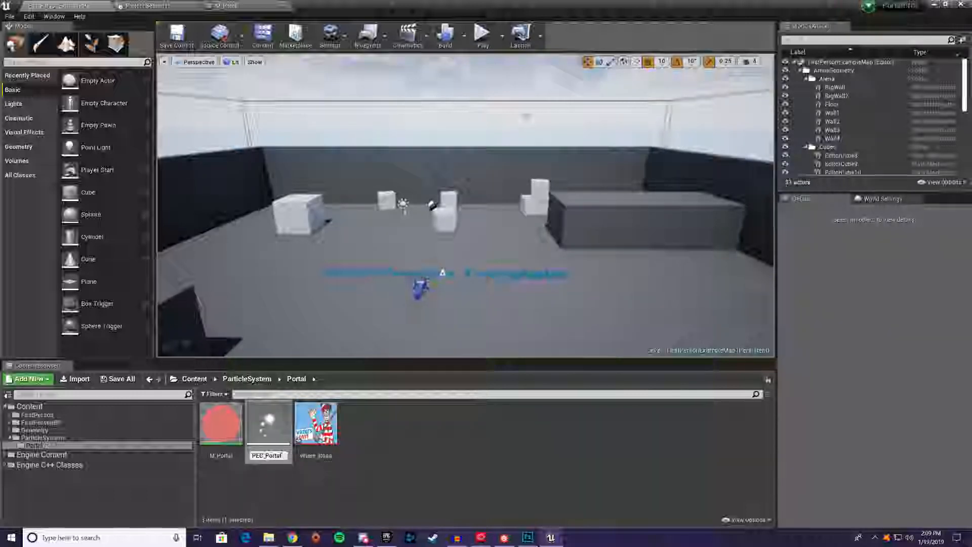
key("Return")
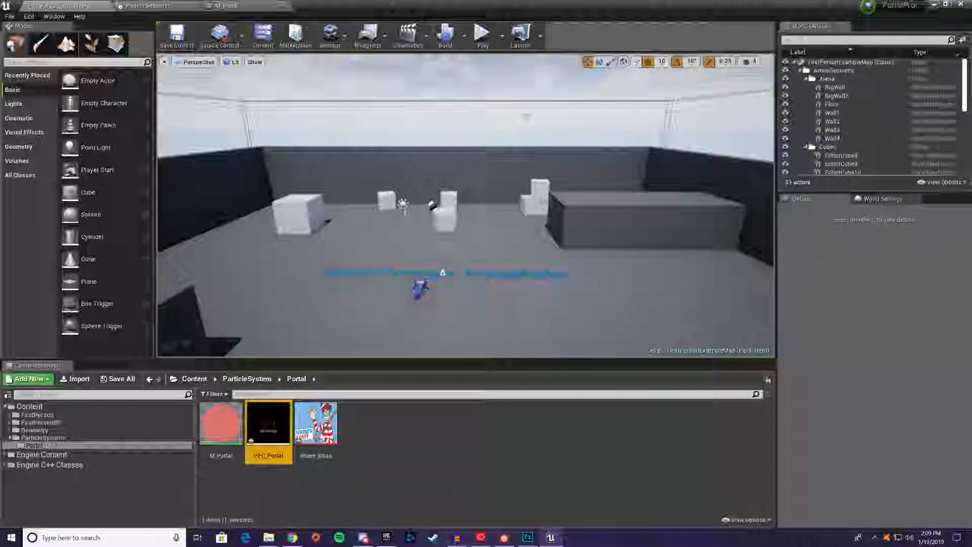
Open the PEC_Portal particle system and assign M_Portal as the emitter's material in its Required module
double_click(266, 425)
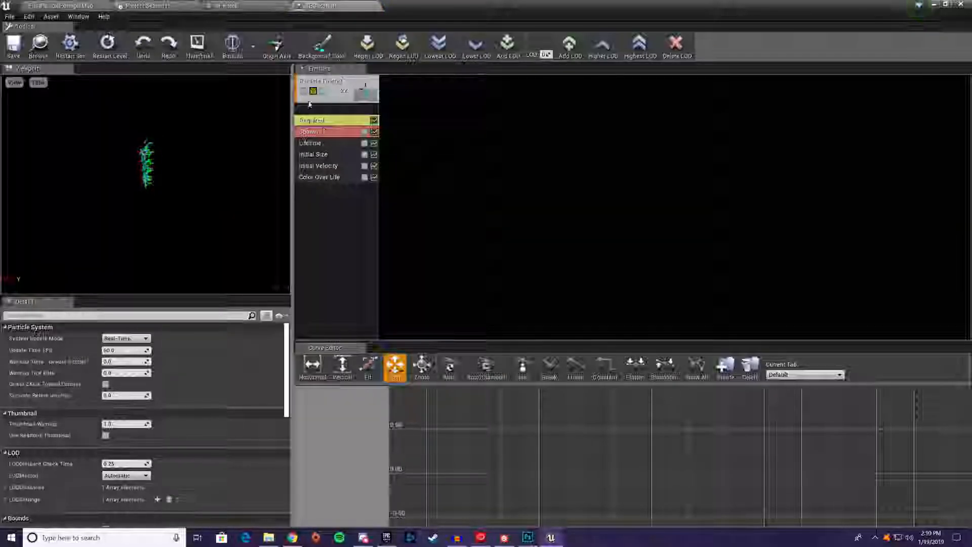
left_click(343, 102)
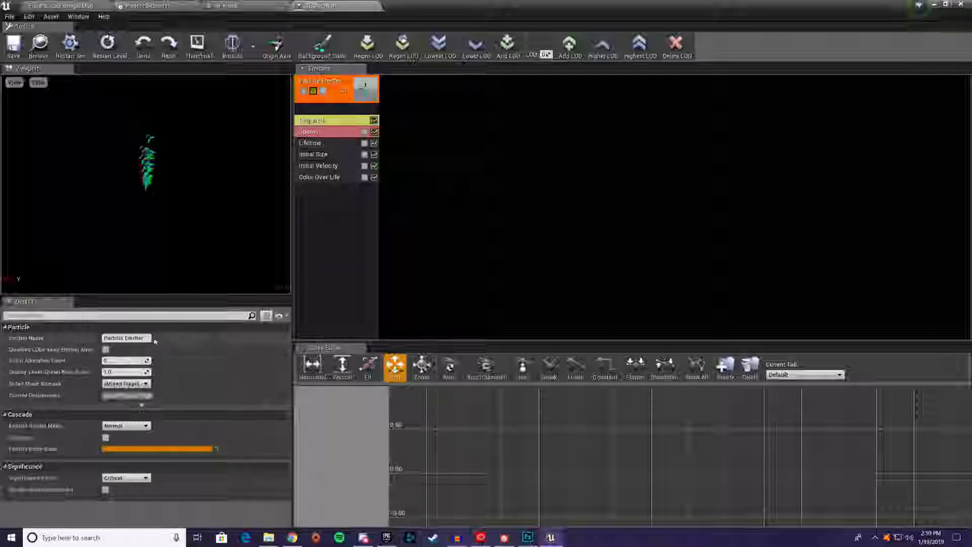
left_click(329, 120)
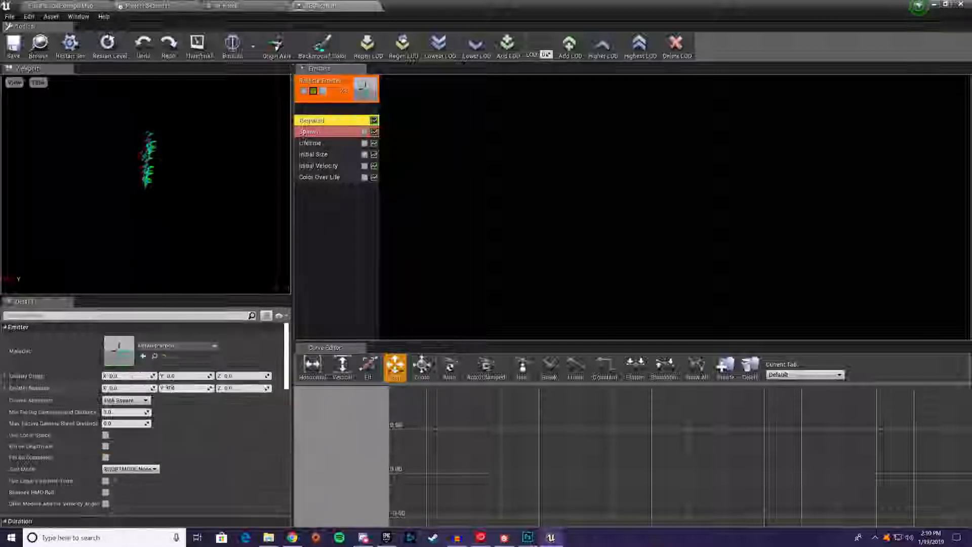
left_click(211, 346)
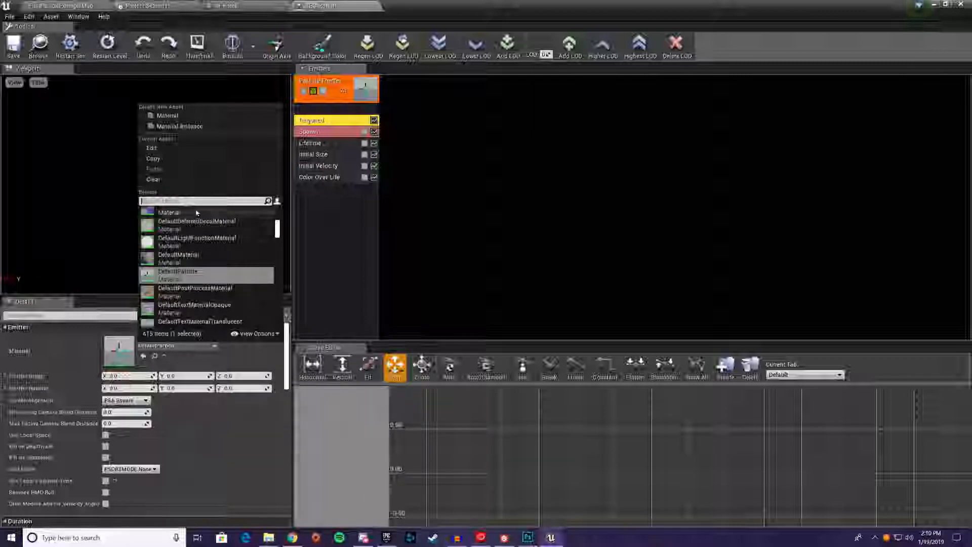
type("par")
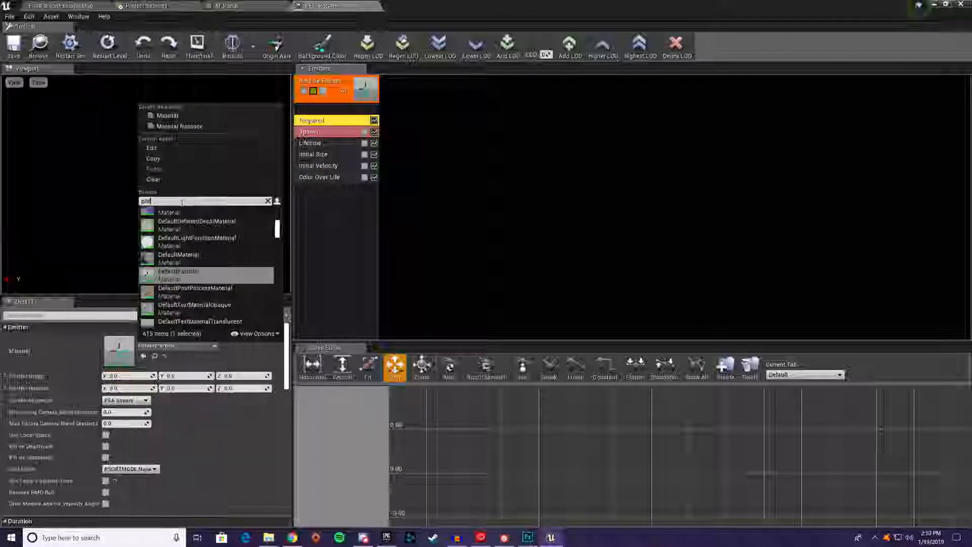
type("tal")
left_click(180, 216)
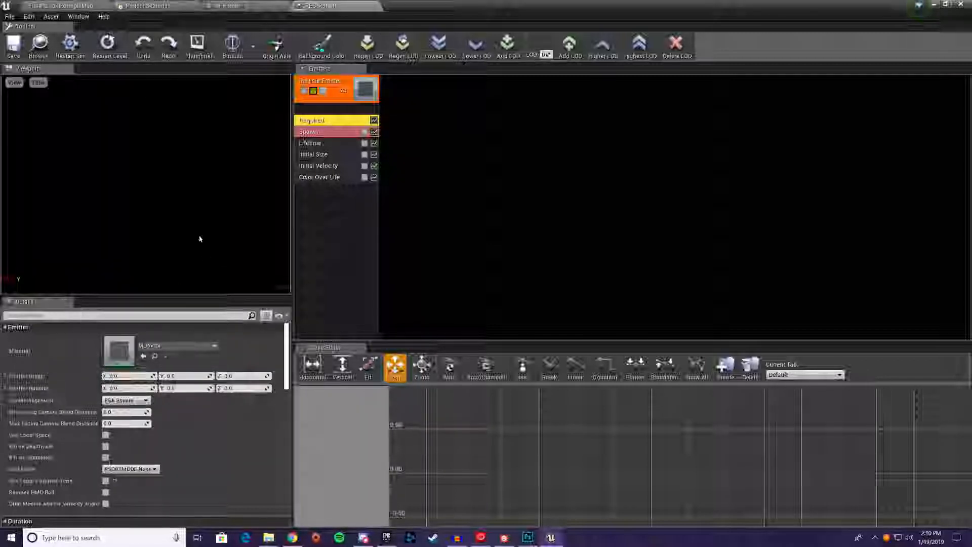
Save the M_Portal material again and return to the PEC_Portal particle system
left_click(247, 4)
left_click(14, 46)
left_click(349, 6)
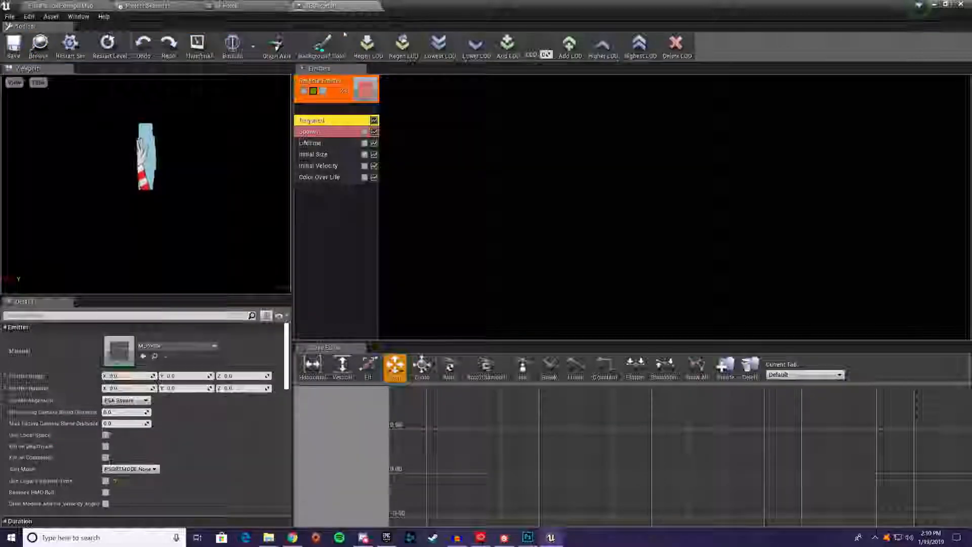
In the Initial Velocity module, set the Start Velocity distribution's maximum to 100 in X, Y and Z
left_click(322, 167)
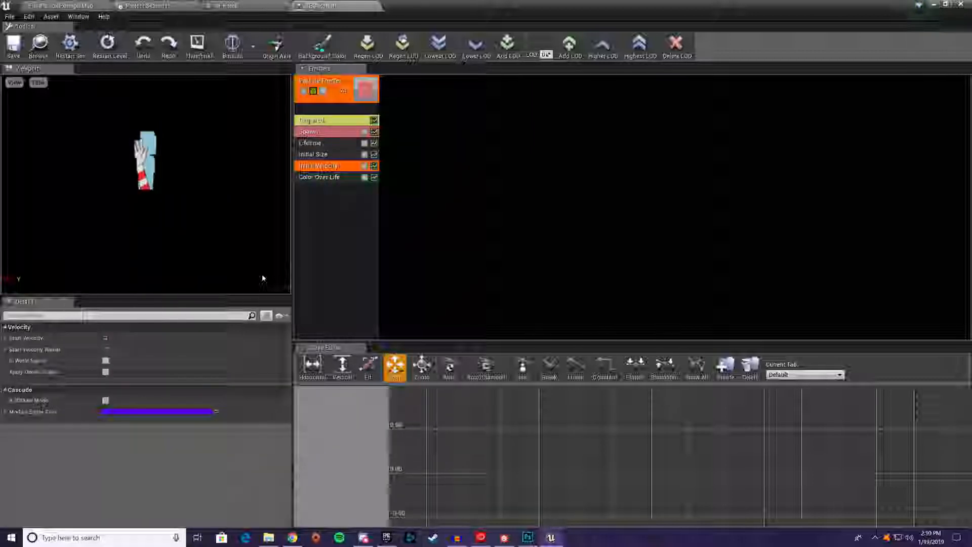
left_click(7, 349)
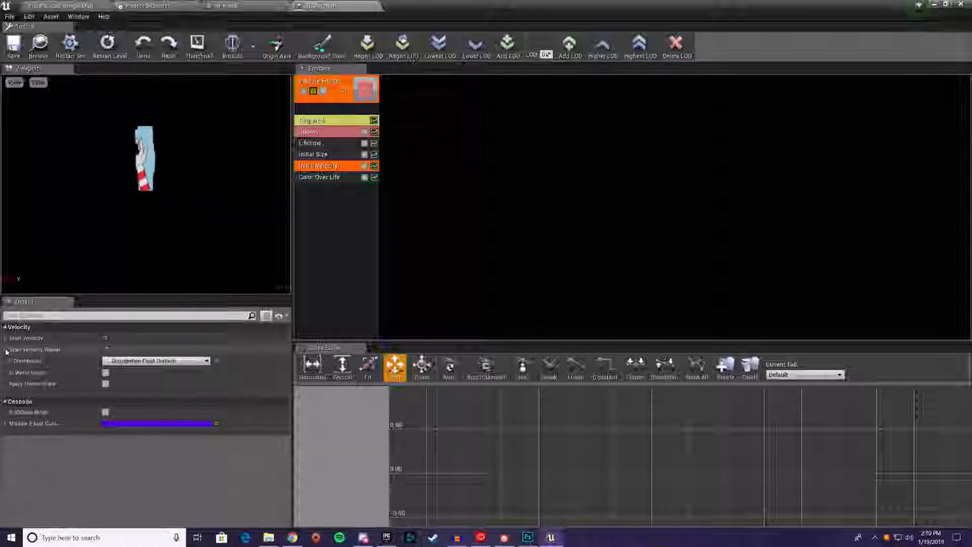
left_click(5, 338)
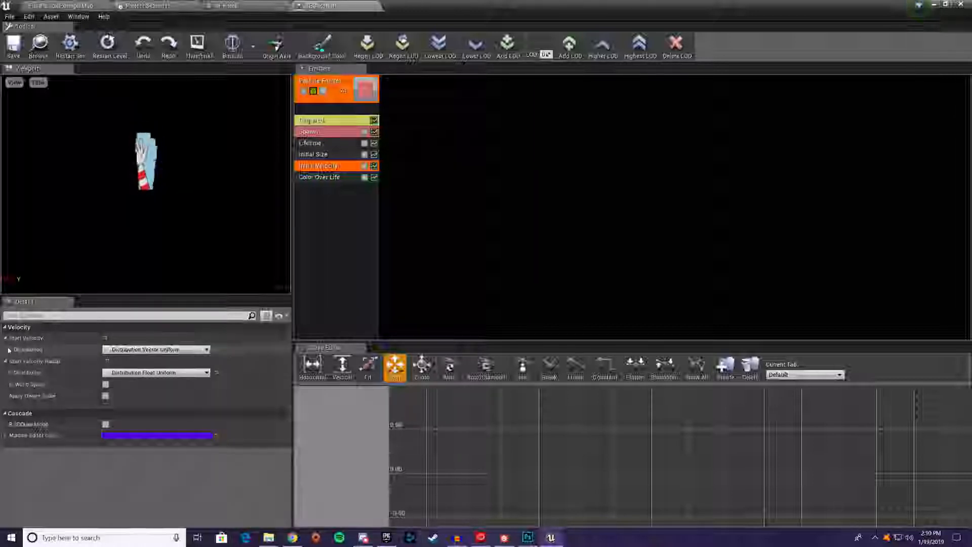
left_click(11, 349)
left_click(135, 361)
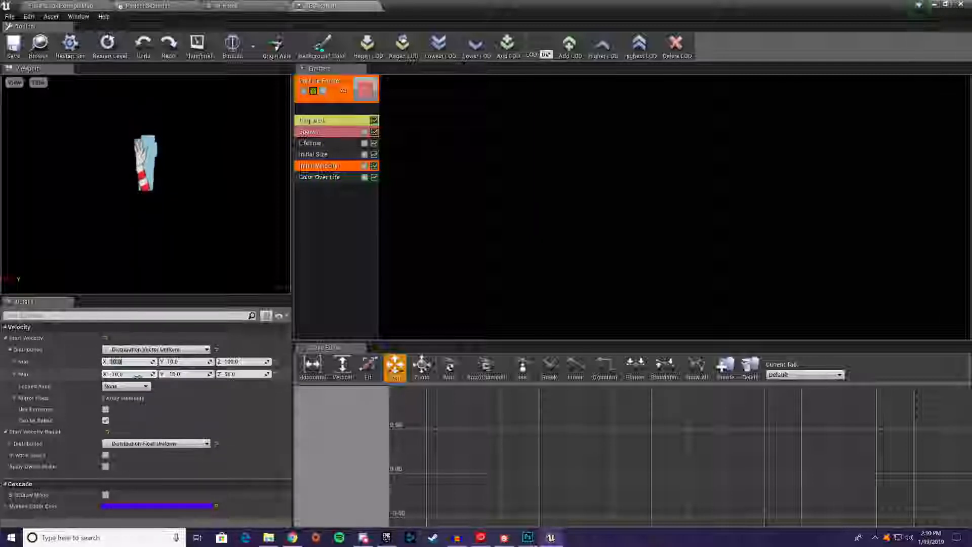
type("100")
key("Tab")
type("100")
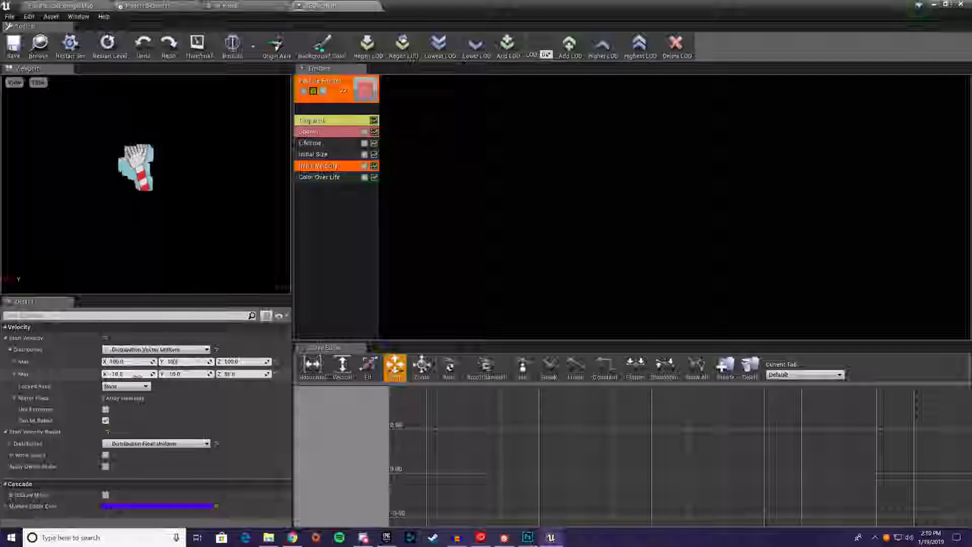
key("Tab")
type("100")
Set the Start Velocity distribution's minimum to -100 on all three axes
key("Tab")
type("-100")
key("Tab")
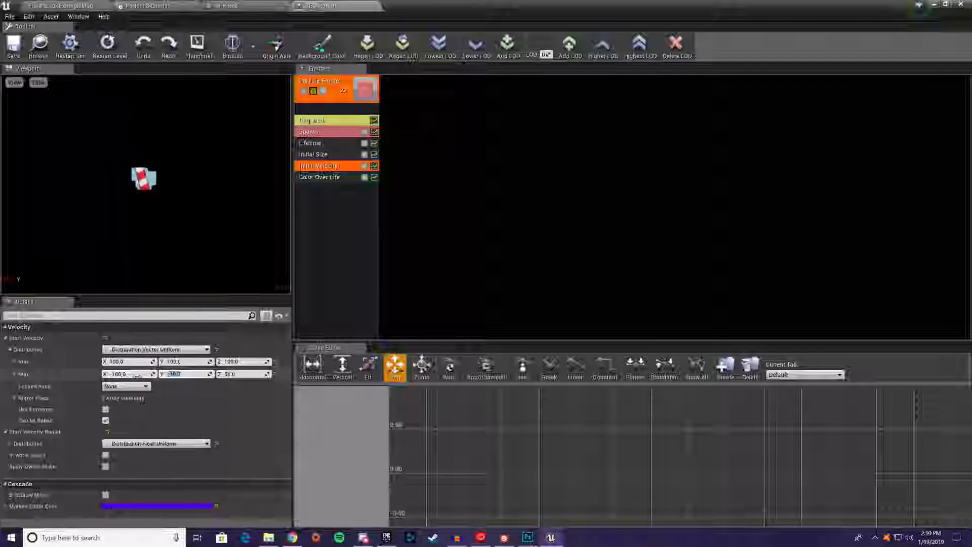
type("-100")
key("Tab")
type("-100")
key("Return")
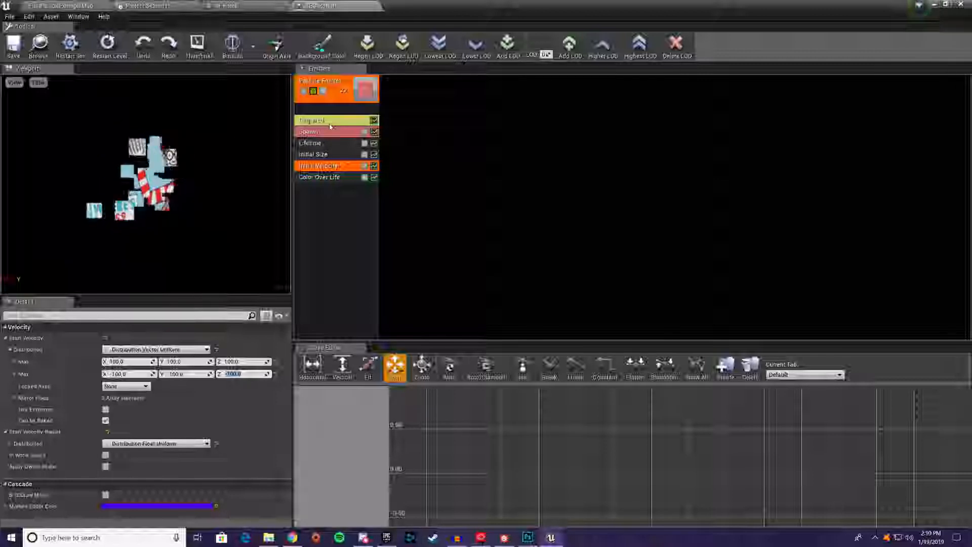
In the Initial Size module, set both the maximum and minimum Start Size to X 50, Y 50, Z 0
left_click(347, 153)
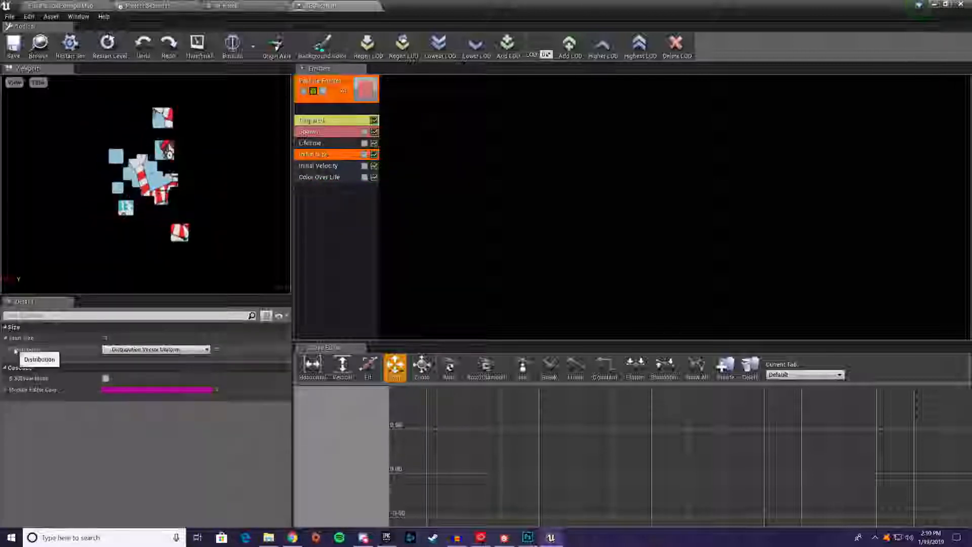
left_click(10, 350)
left_click(126, 362)
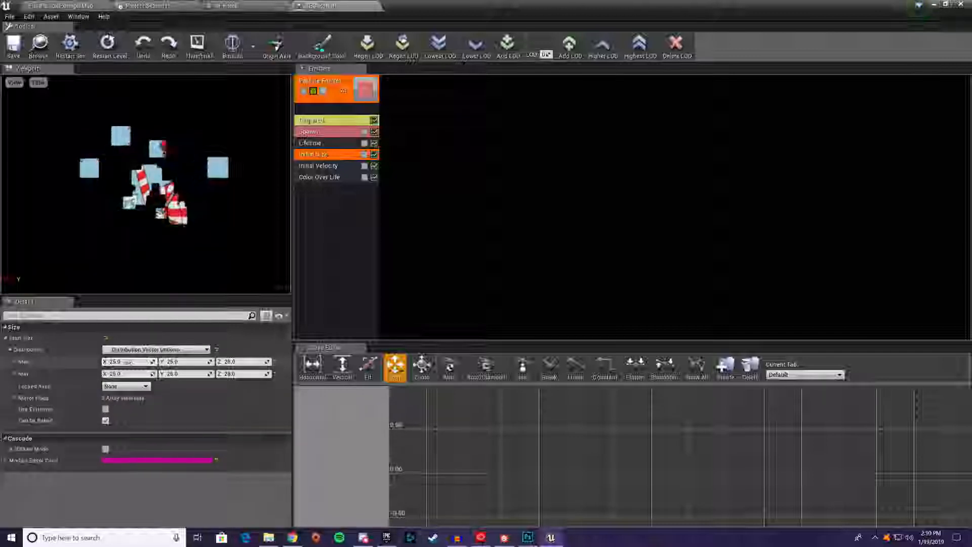
type("5")
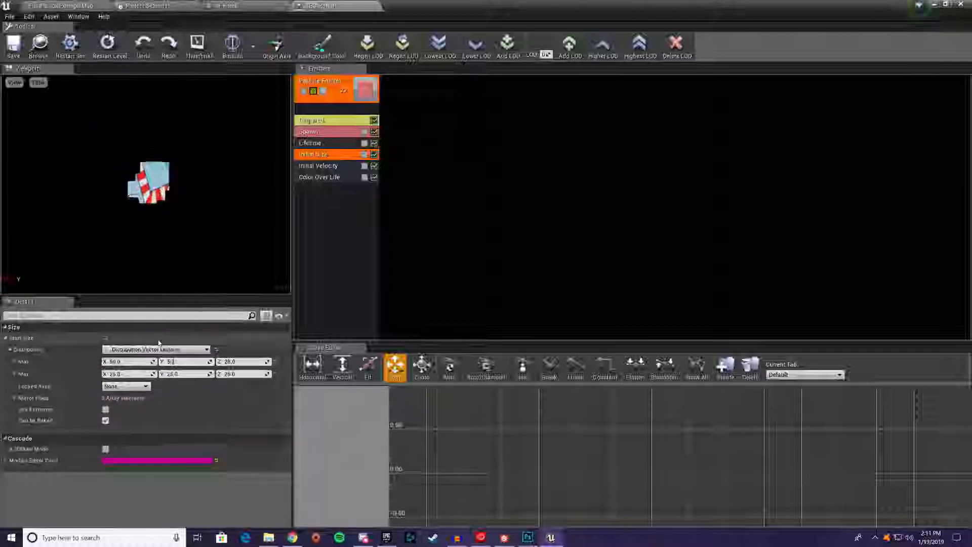
key("Tab")
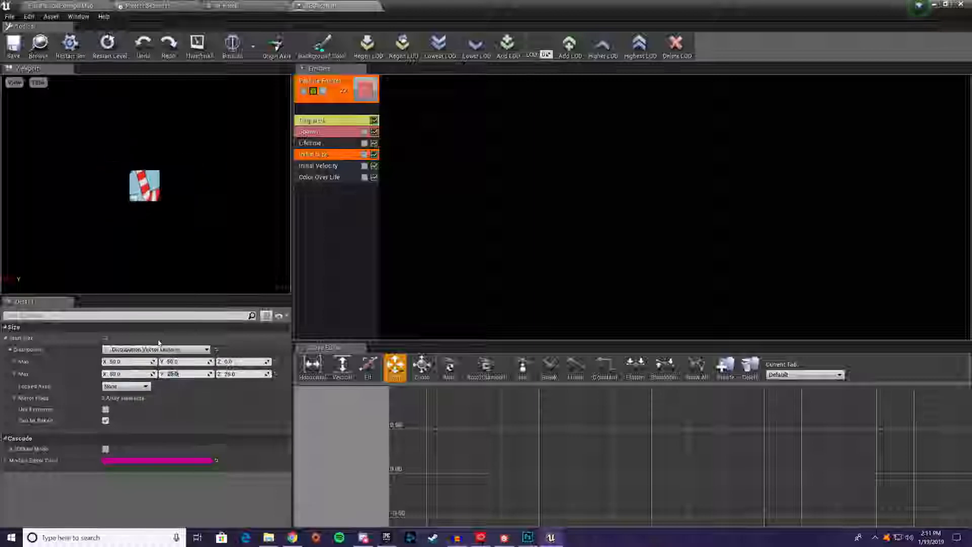
type("50")
key("Tab")
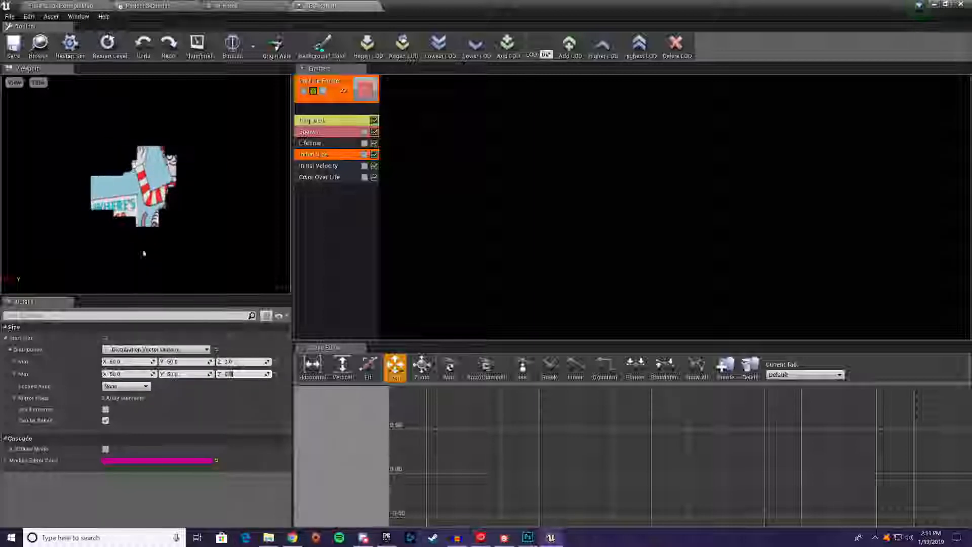
Return to the level, place the PEC_Portal particle system in the arena and focus the view on it
left_click(57, 4)
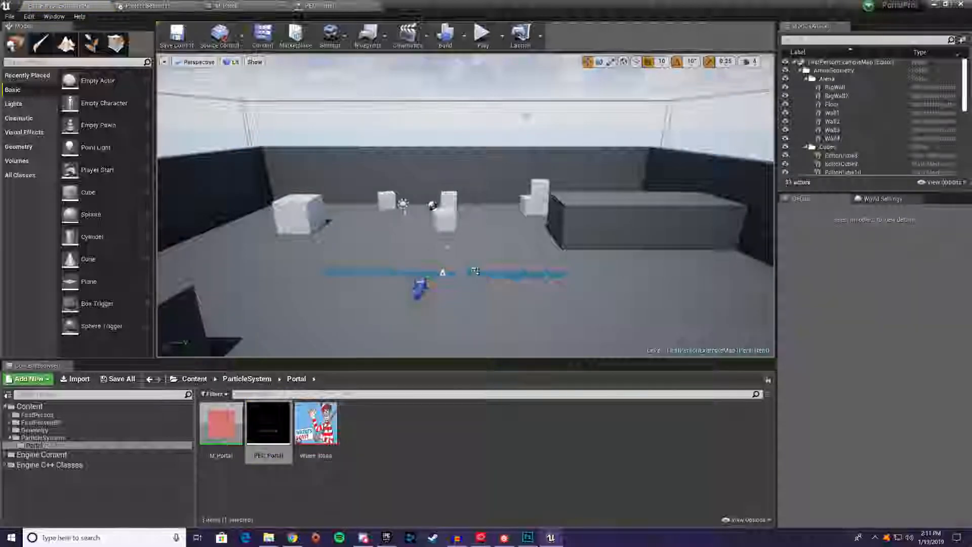
left_click(467, 272)
key("f")
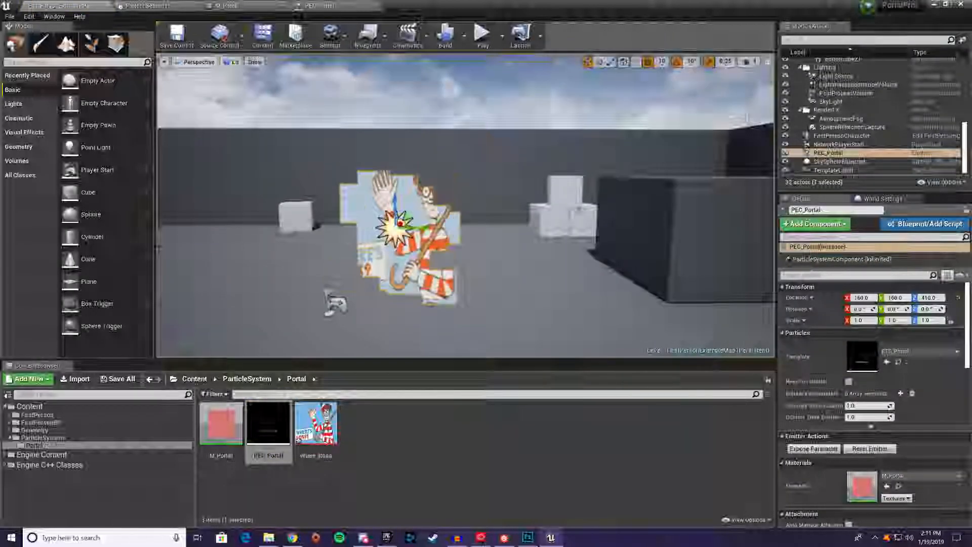
Deselect the placed portal effect and examine how its particles reveal the image from different camera positions
left_click(480, 289)
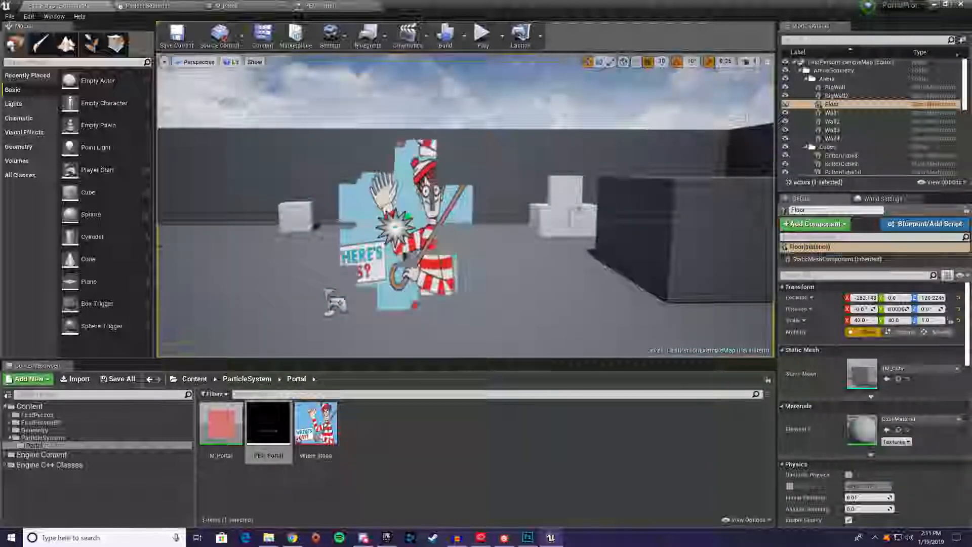
mouse_move(415, 187)
right_mouse_down()
mouse_move(380, 190)
mouse_move(419, 197)
mouse_move(399, 189)
right_mouse_up()
key("a")
key("d")
key("a")
key("d")
key("a")
key("d")
key("s")
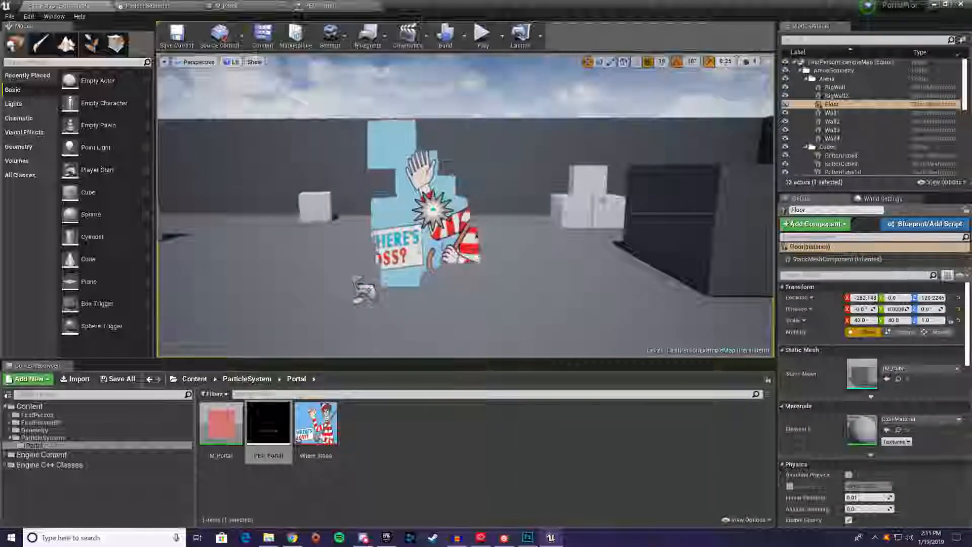
mouse_move(466, 202)
right_mouse_down()
mouse_move(486, 192)
mouse_move(547, 198)
mouse_move(486, 194)
mouse_move(493, 137)
mouse_move(506, 203)
mouse_move(453, 192)
mouse_move(476, 195)
right_mouse_up()
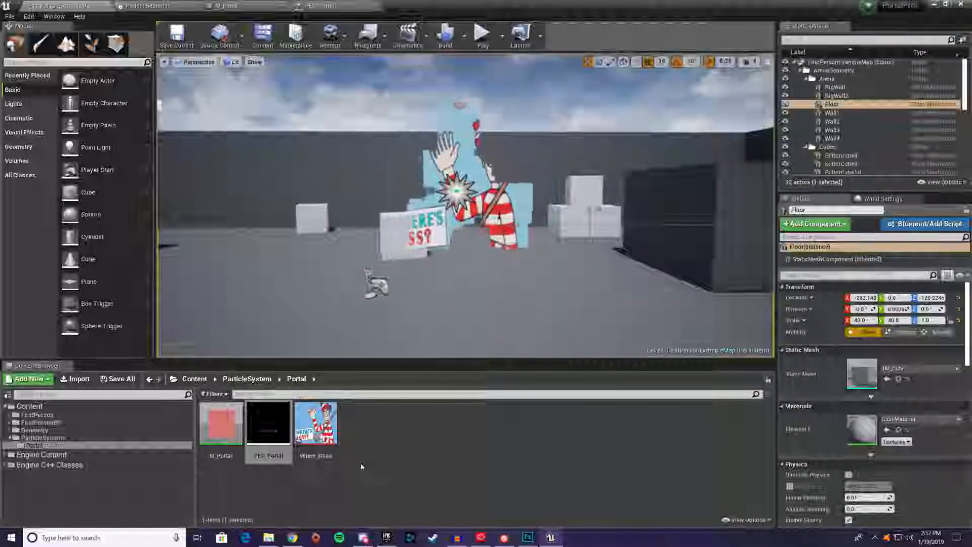
Create a Niagara emitter in the Portal folder from the Omnidirectional Burst template and name it PEN_Portal
right_click(373, 438)
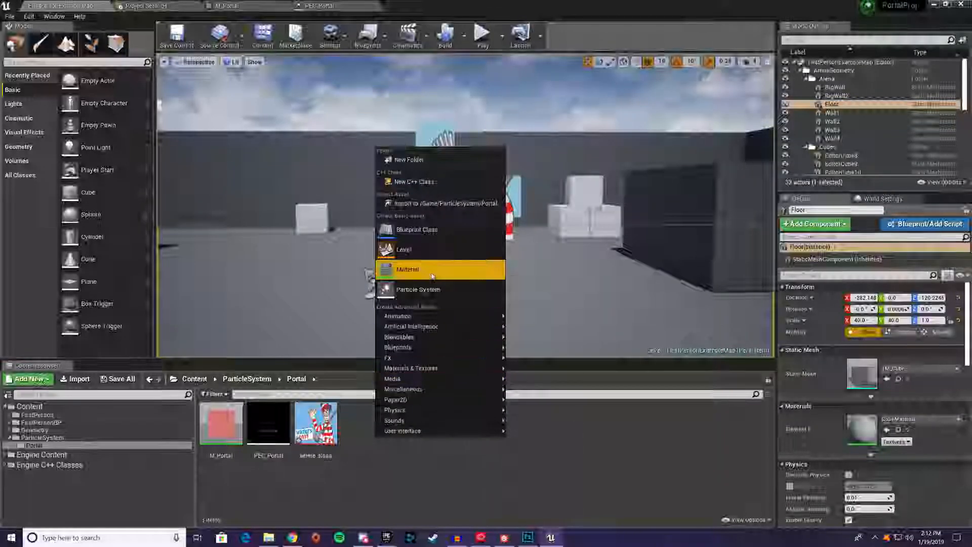
mouse_move(451, 359)
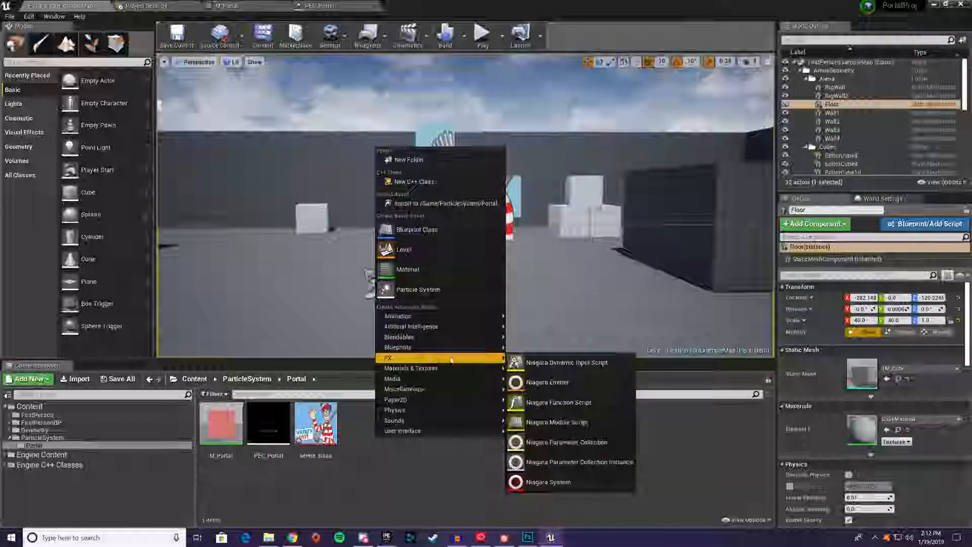
left_click(545, 382)
scroll(523, 347, "down", 3)
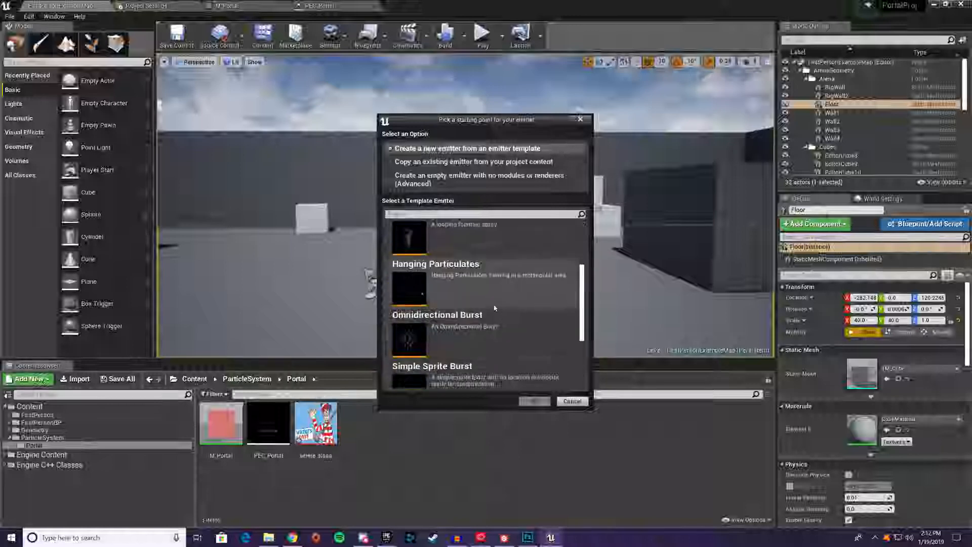
left_click(488, 326)
left_click(534, 401)
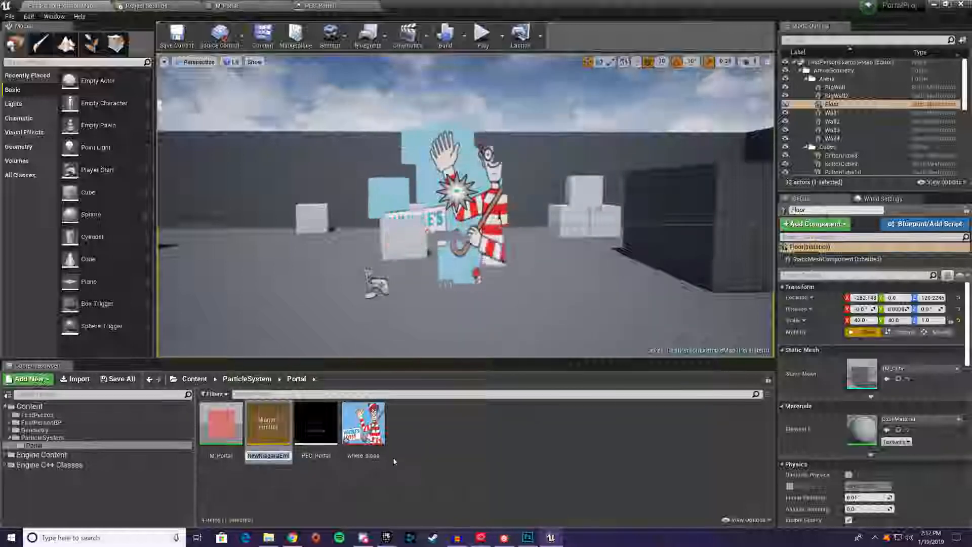
type("PEN_Portal")
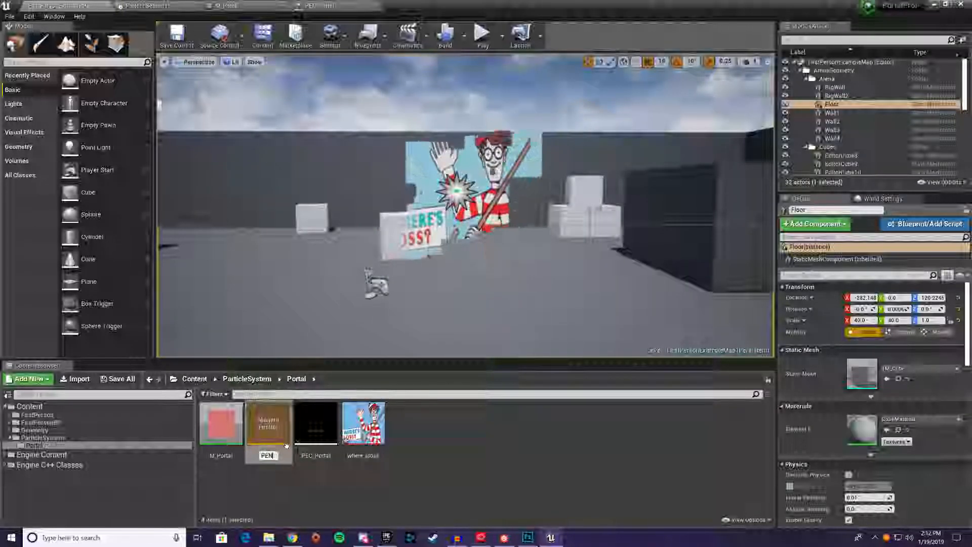
key("Return")
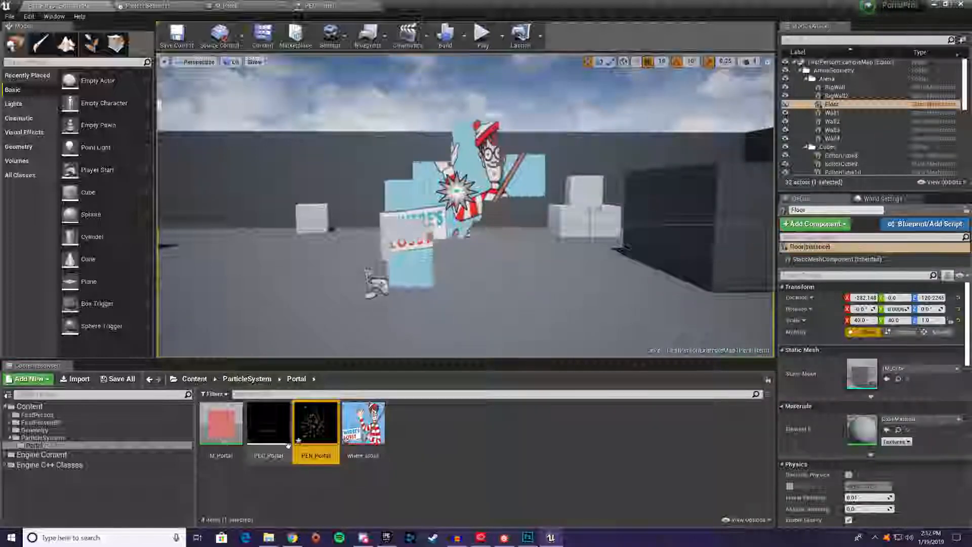
Open the PEN_Portal emitter and delete the Drag Force and Gravity Force modules from Particle Update
double_click(312, 429)
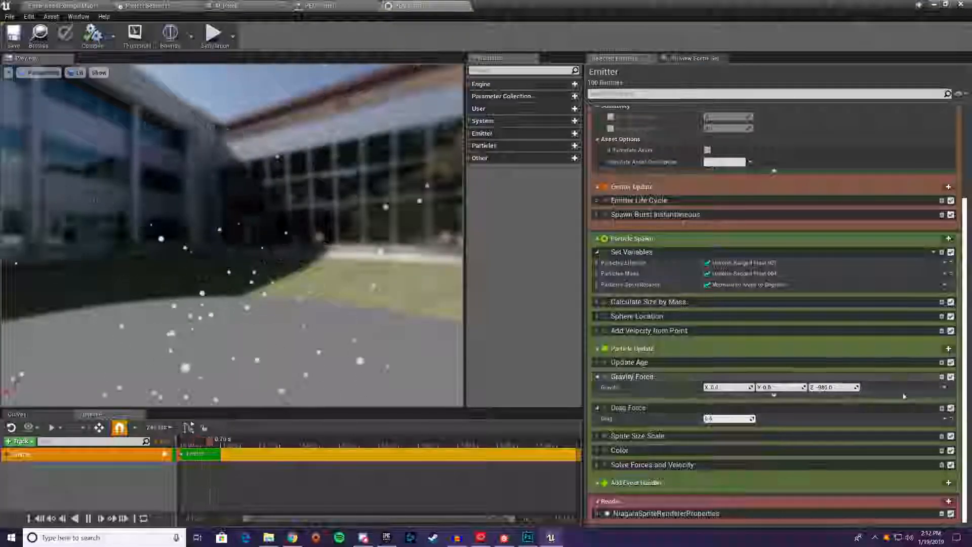
left_click(941, 408)
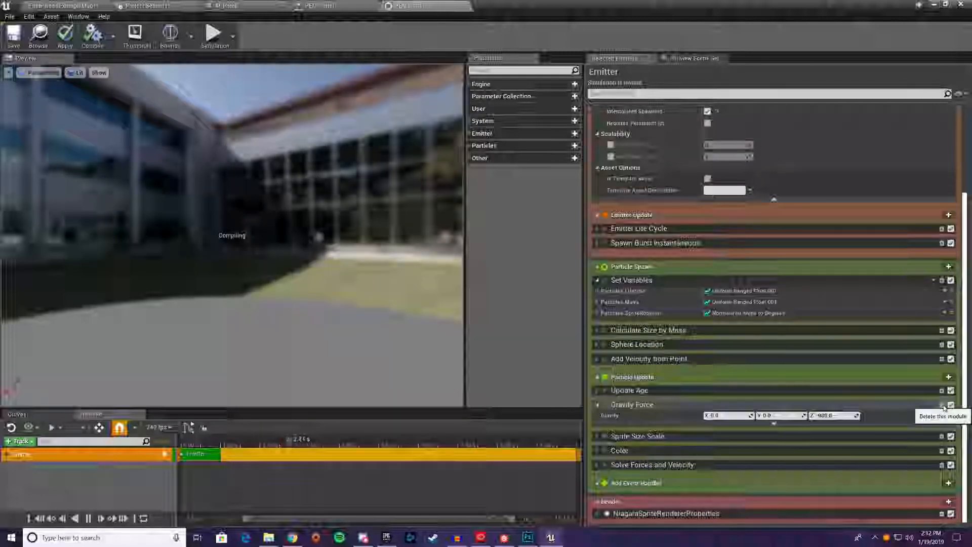
left_click(942, 406)
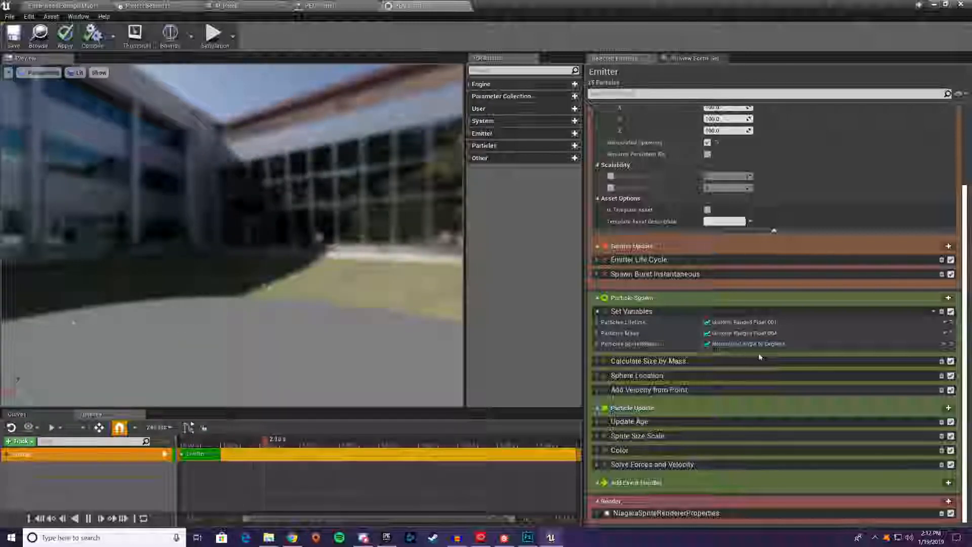
Delete the Calculate Size by Mass module and add the Particles.SpriteSize variable to Set Variables under Particle Spawn
scroll(760, 356, "up", 3)
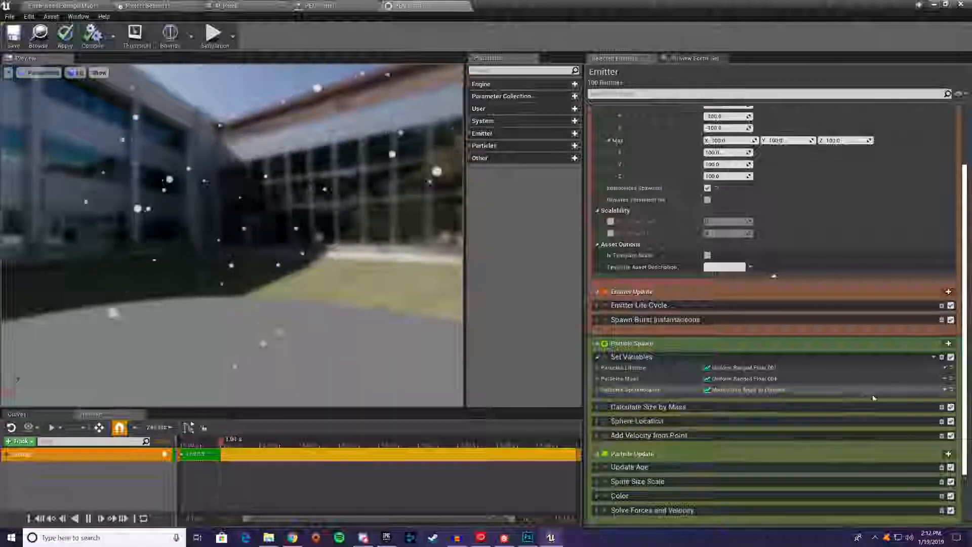
left_click(941, 407)
left_click(934, 357)
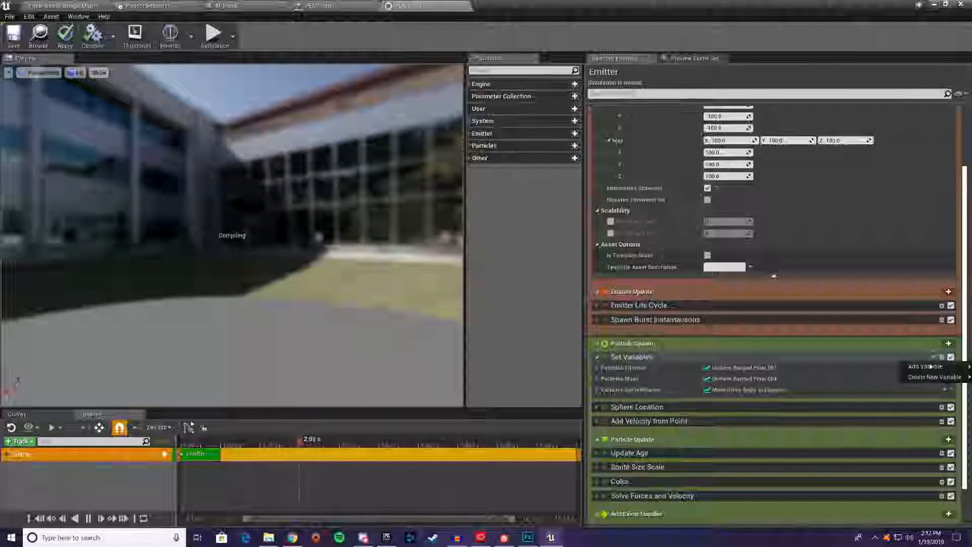
mouse_move(926, 366)
left_click(804, 251)
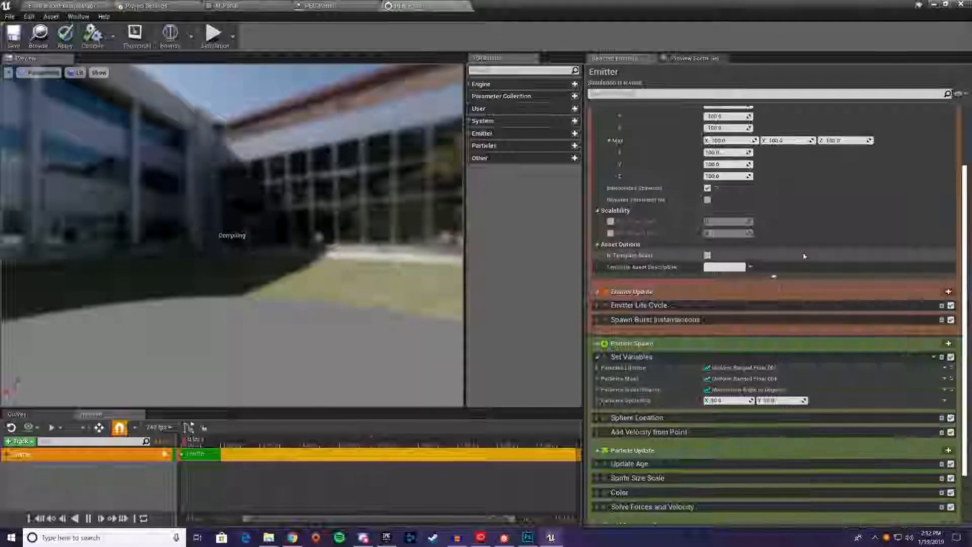
left_click(727, 401)
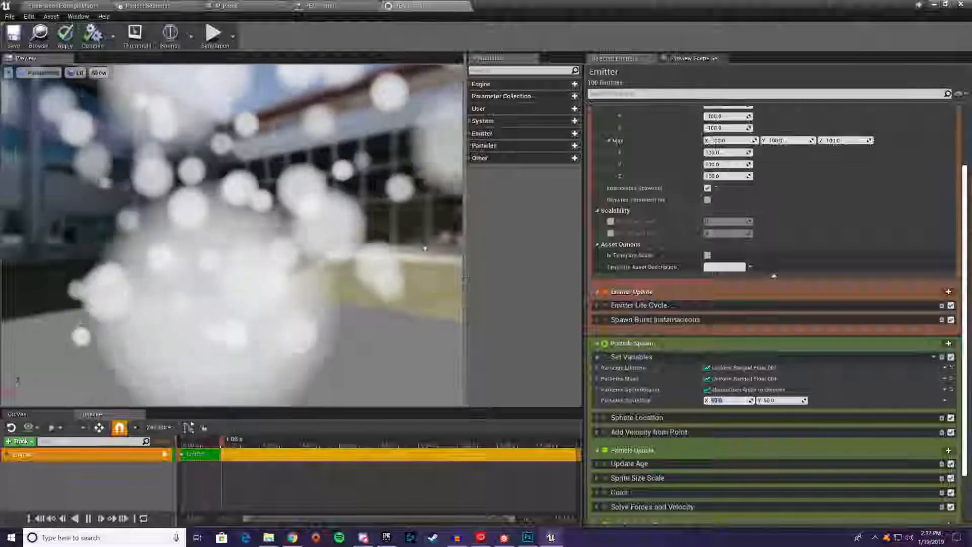
Assign M_Portal as the material of the emitter's sprite renderer
scroll(729, 334, "down", 1)
scroll(729, 333, "down", 2)
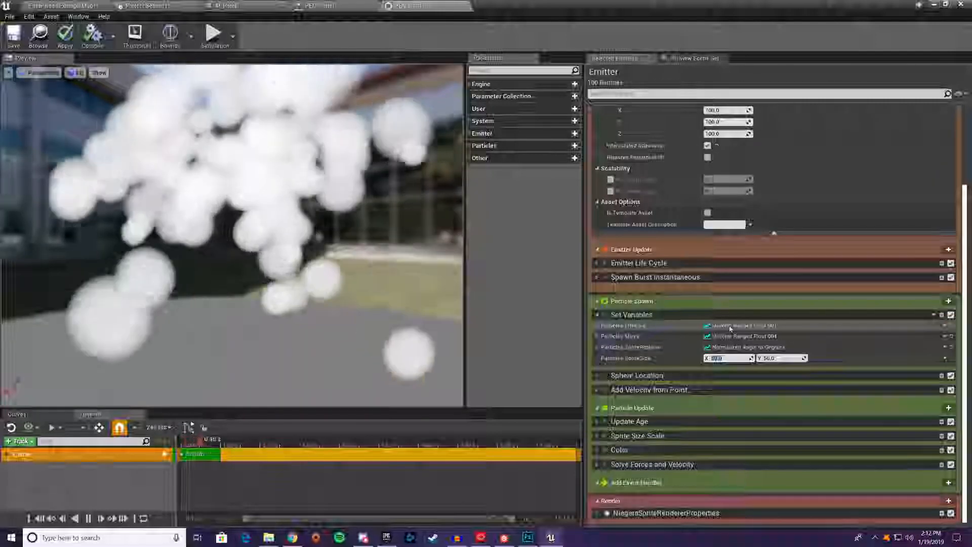
scroll(597, 513, "down", 6)
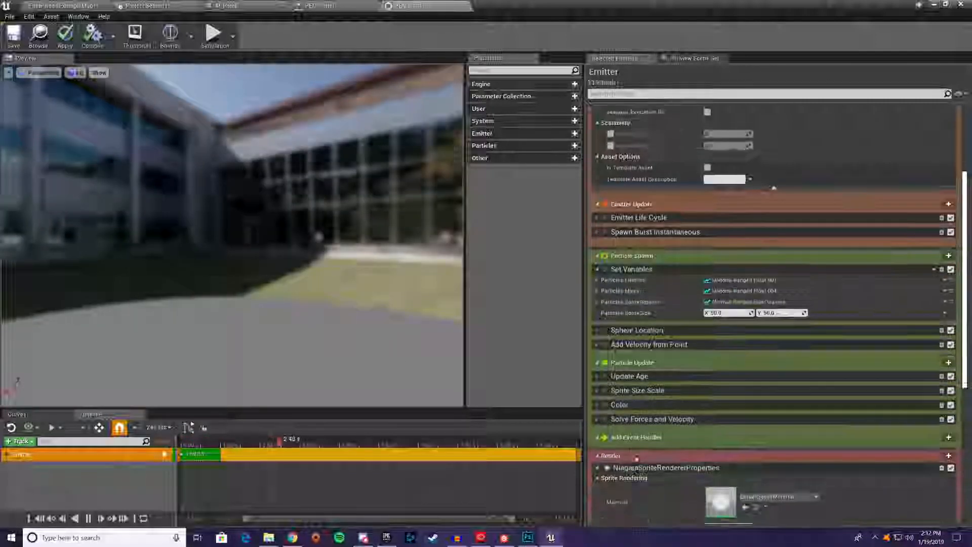
left_click(778, 451)
type("m")
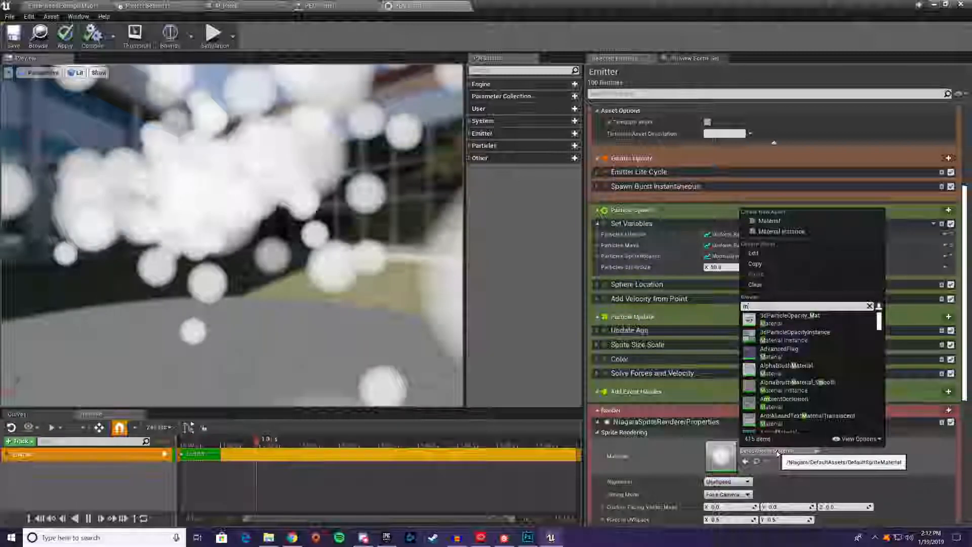
type("_port")
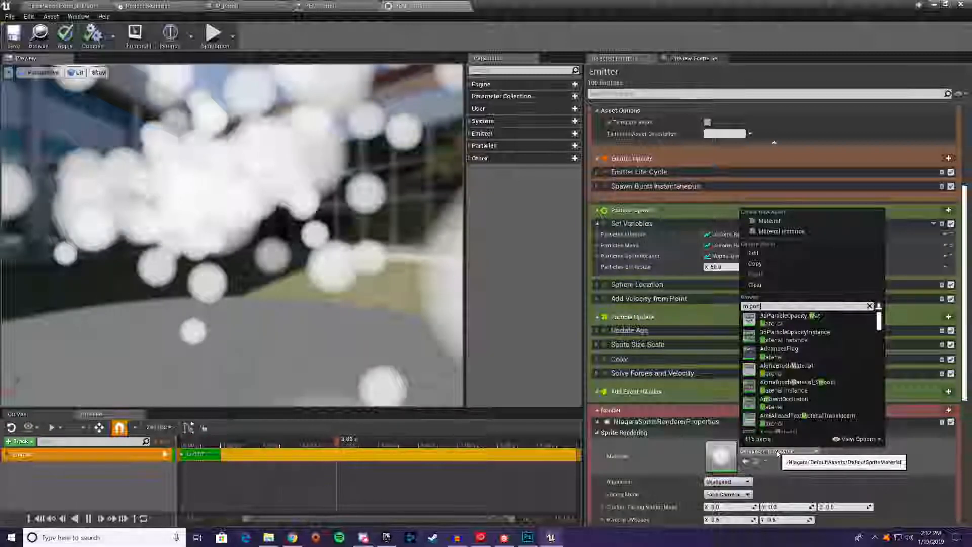
type("a")
left_click(790, 319)
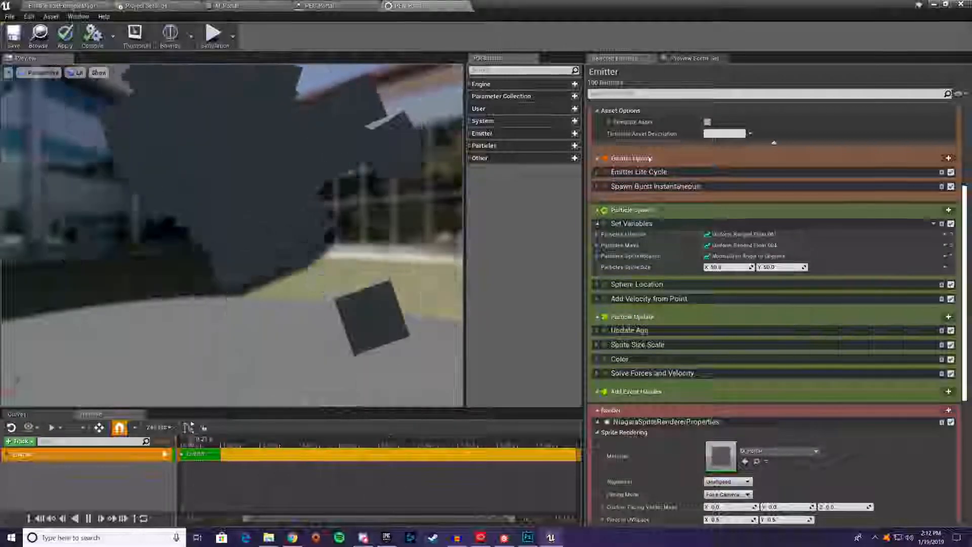
Check the M_Portal material, return to the PEN_Portal emitter and save it
left_click(228, 5)
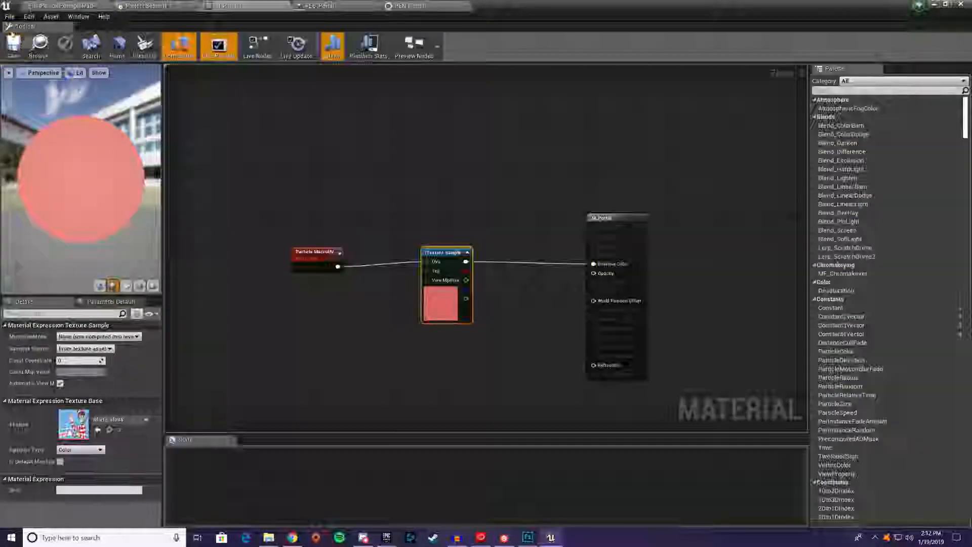
left_click(424, 5)
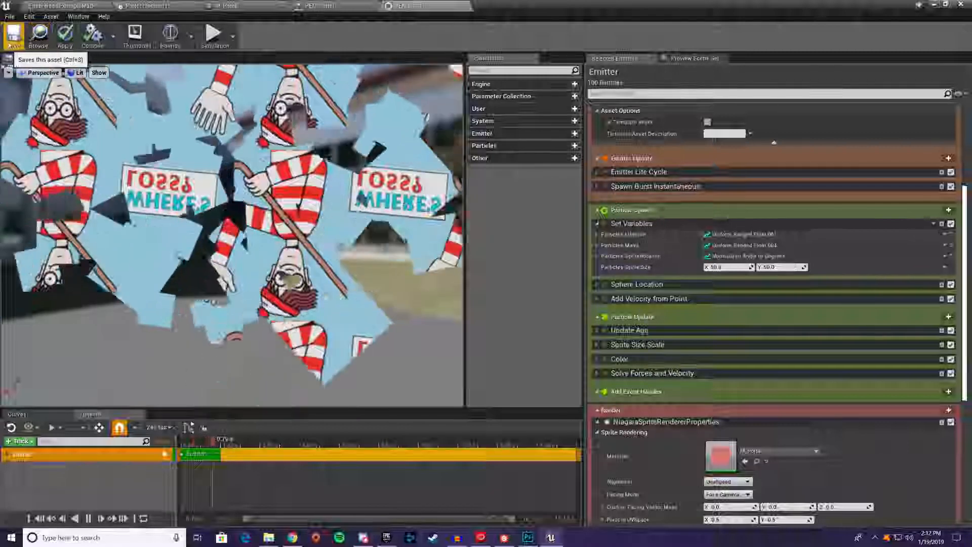
left_click(14, 35)
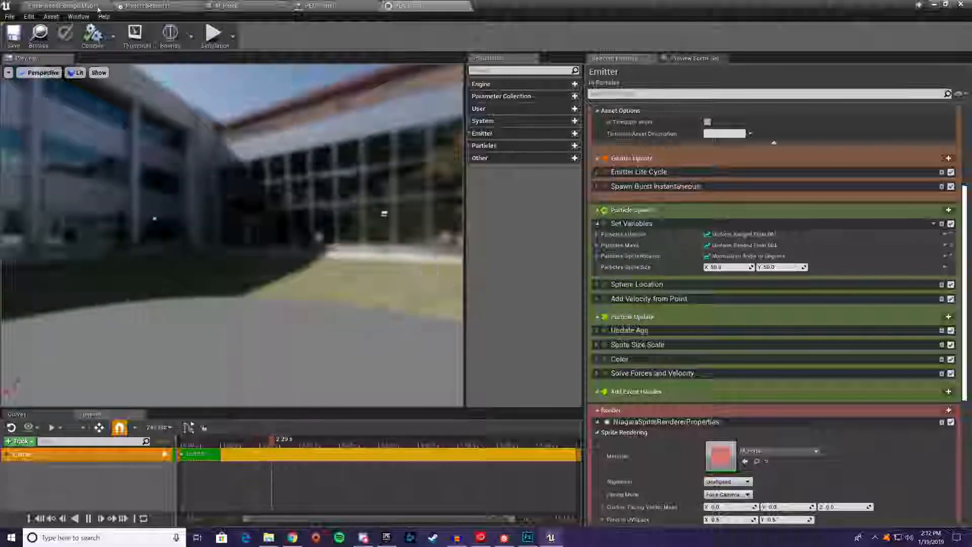
Create a Niagara system from the PEN_Portal emitter in the Portal folder, open it, save it and close its editor
left_click(60, 6)
right_click_drag(466, 304, 339, 309)
right_click(319, 434)
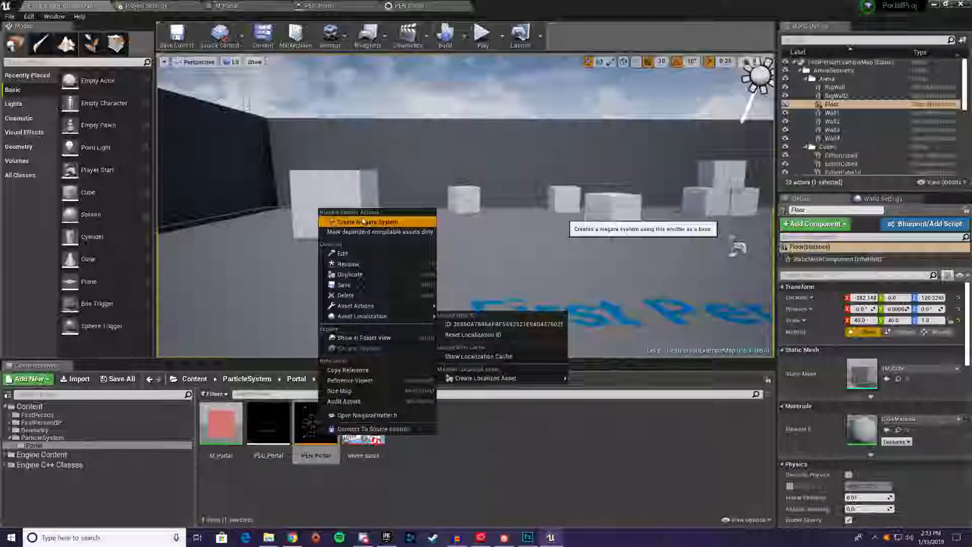
left_click(360, 221)
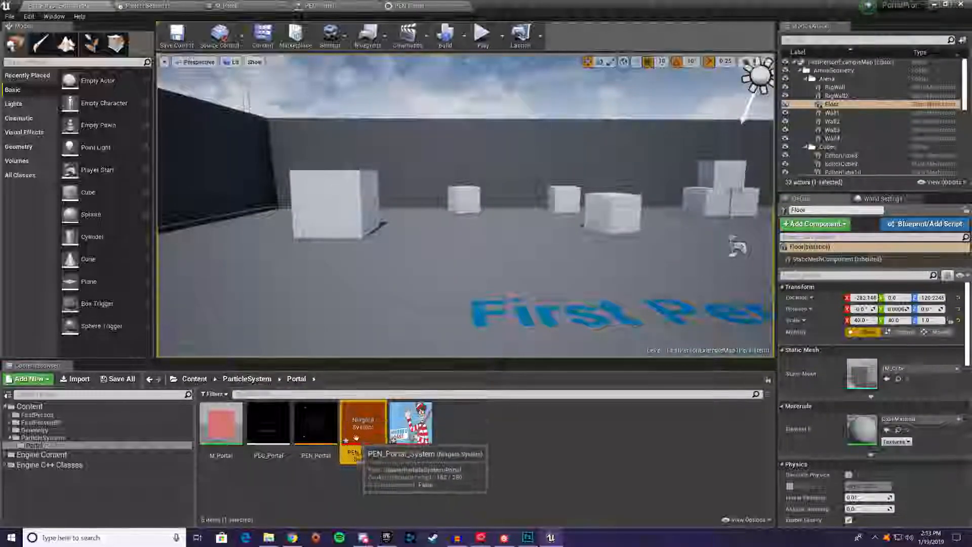
double_click(355, 417)
left_click(8, 45)
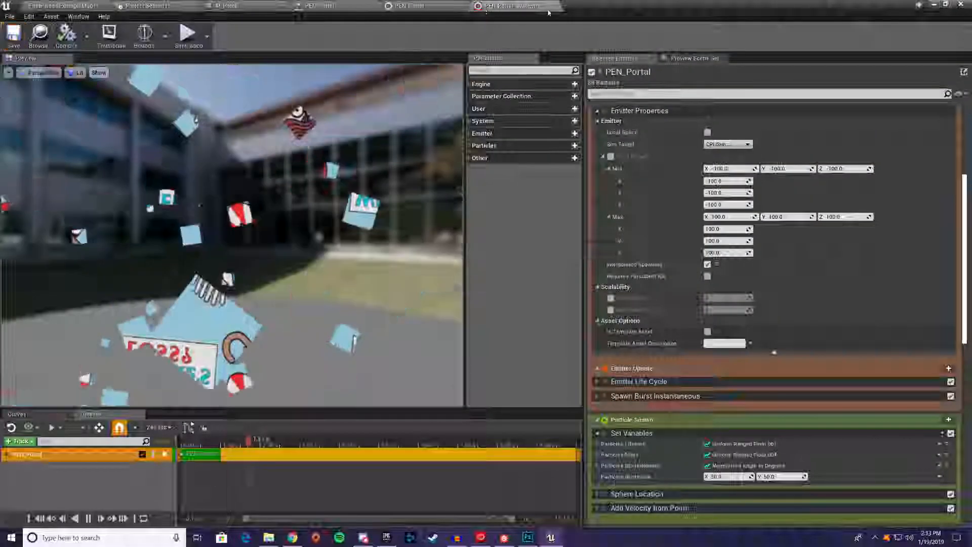
left_click(553, 6)
Place PEN_Portal_System in the level among the cubes, at about X 320, Y -760, Z 380
left_click(68, 6)
left_click_drag(363, 430, 430, 167)
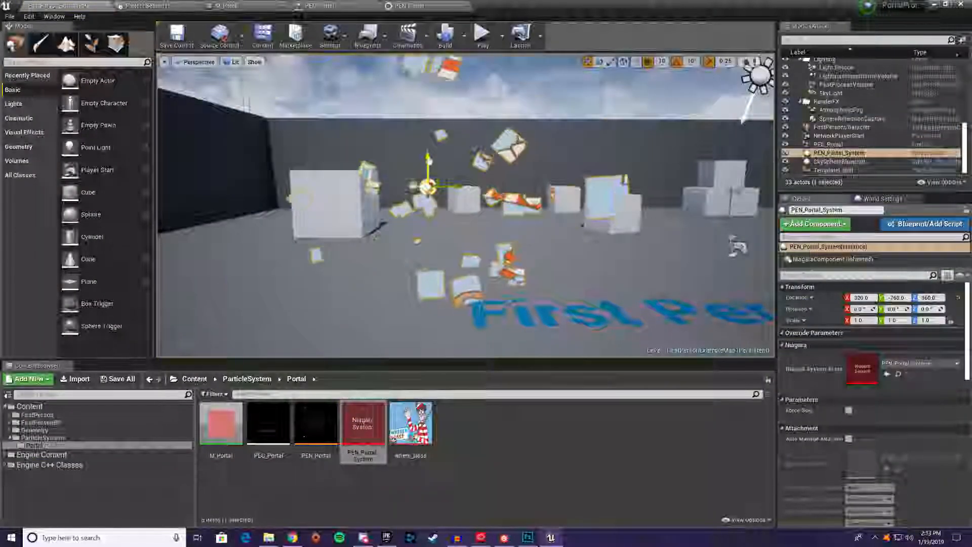
mouse_move(441, 203)
right_mouse_down()
mouse_move(440, 183)
mouse_move(440, 192)
right_mouse_up()
key("w")
key("a")
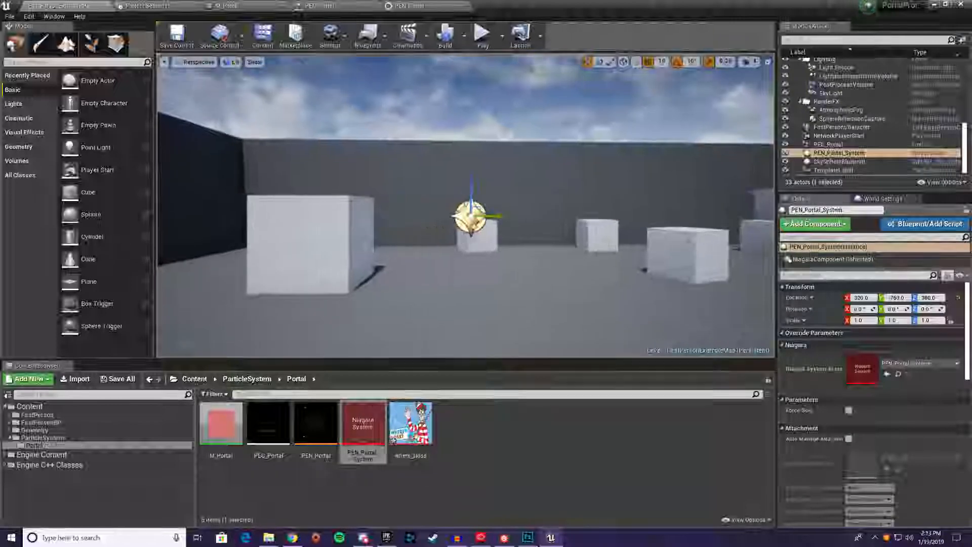
Set MaxLoopCount to 0 in the PEN_Portal emitter's Emitter Life Cycle module, save it and return to the level
left_click(418, 4)
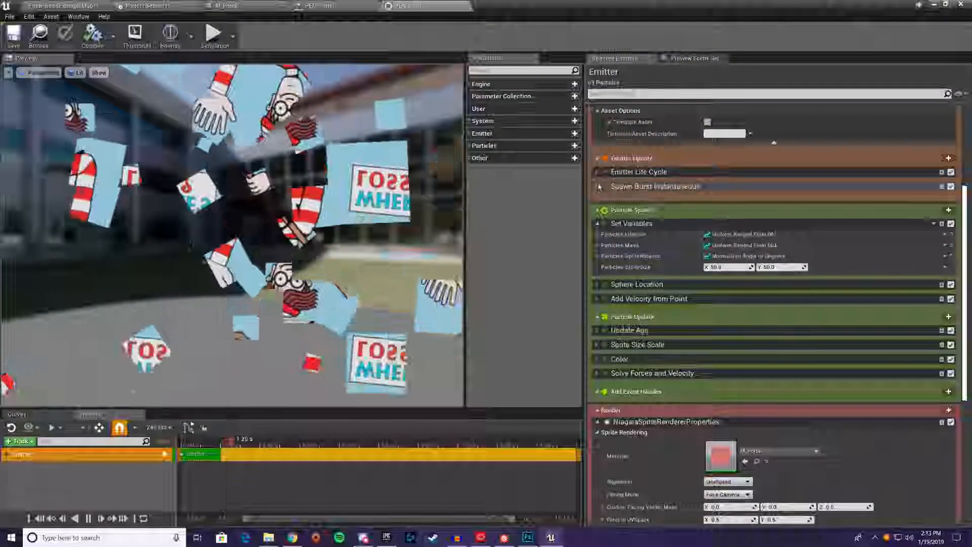
left_click(597, 187)
left_click(597, 172)
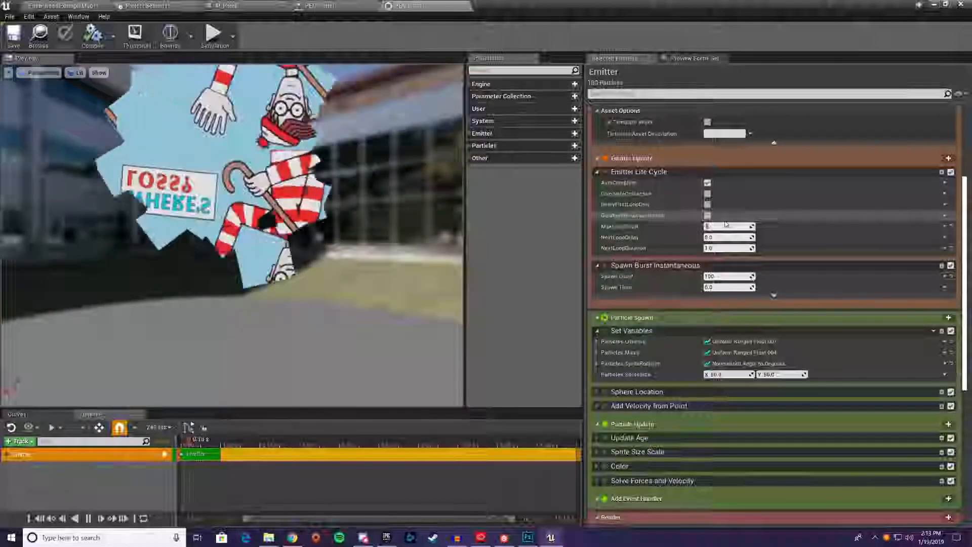
type("0")
key("Return")
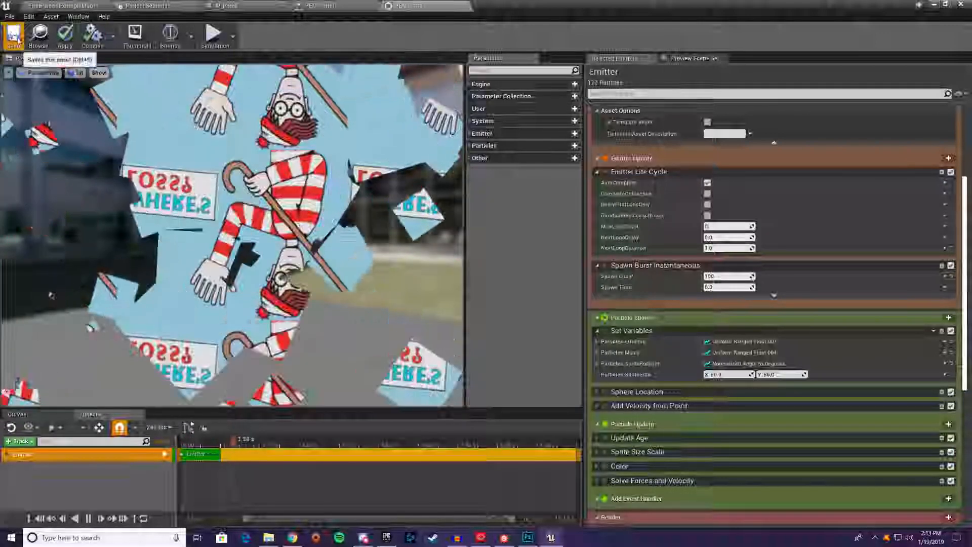
left_click(18, 40)
left_click(62, 6)
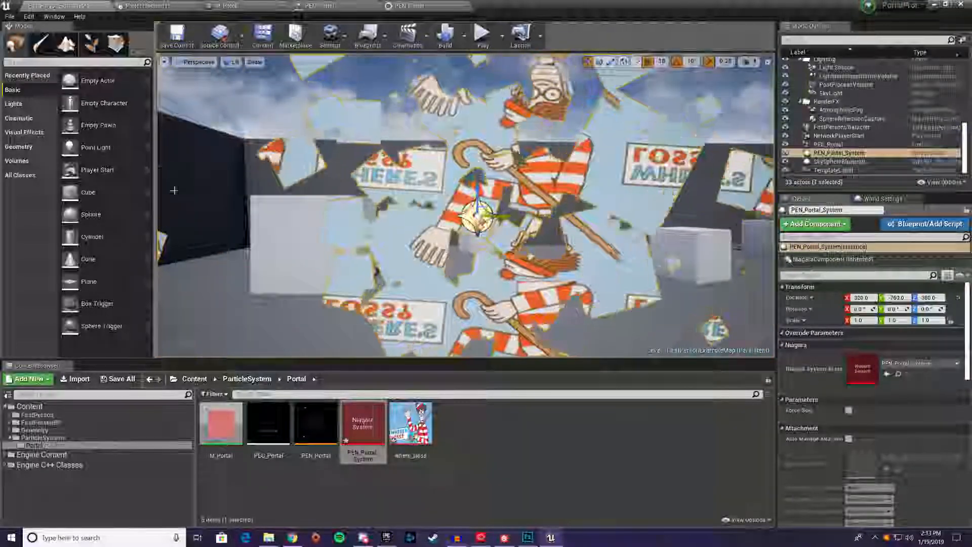
Examine how the image maps across the portal particles in the level from different viewing angles
left_click(236, 228)
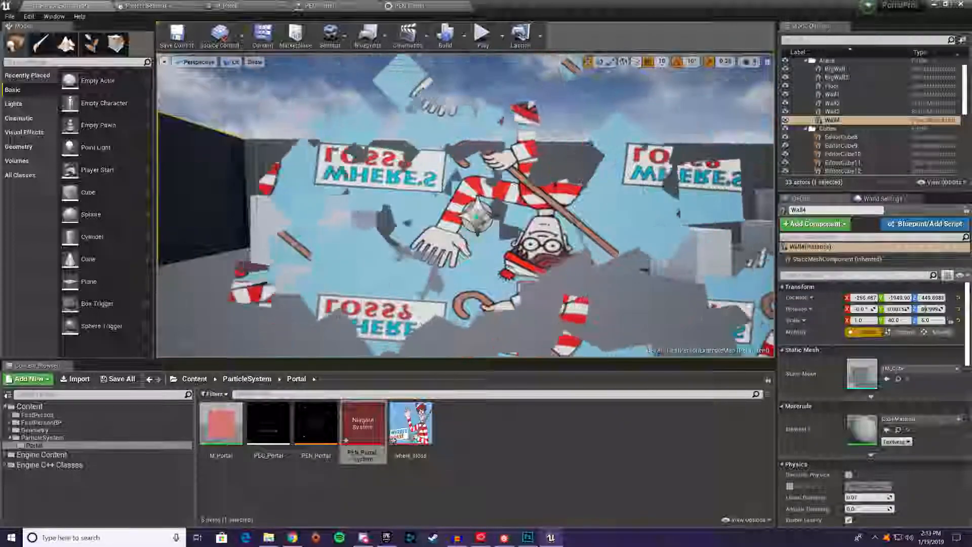
right_click_drag(465, 213, 567, 208)
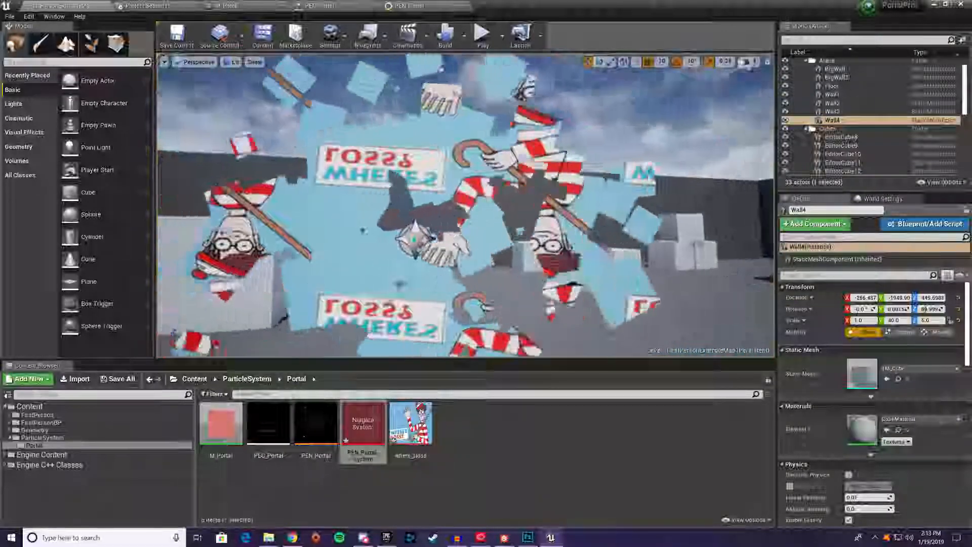
right_click_drag(465, 207, 557, 209)
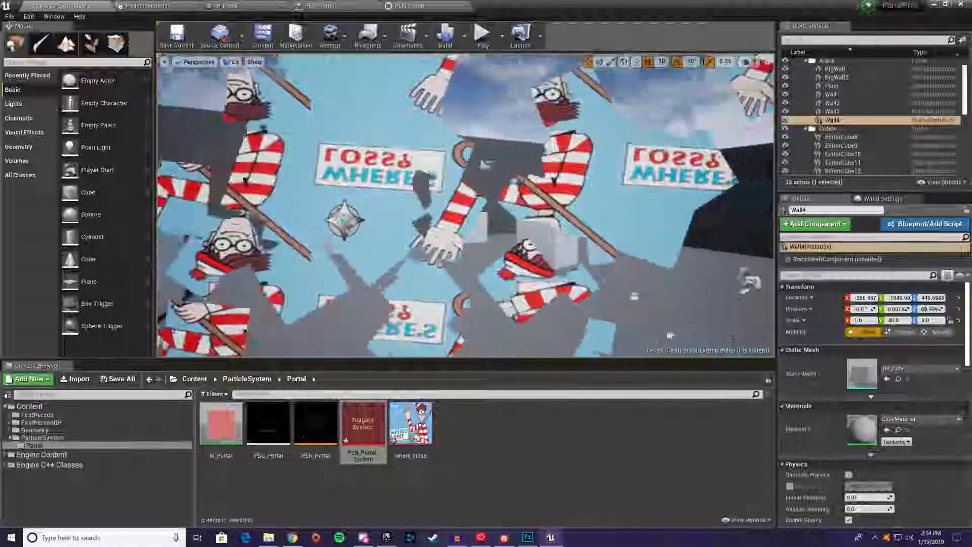
right_click_drag(466, 205, 395, 205)
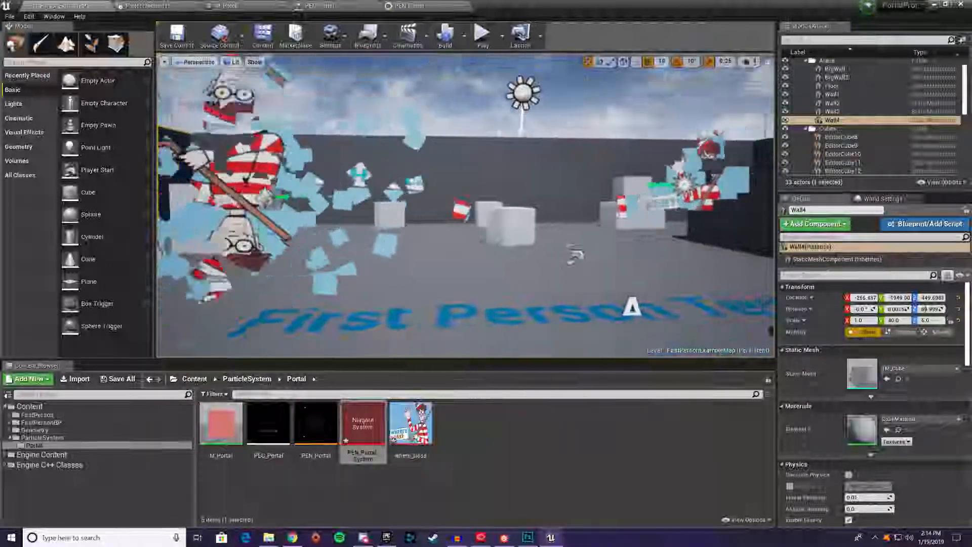
mouse_move(466, 205)
right_mouse_down()
mouse_move(384, 205)
mouse_move(470, 205)
right_mouse_up()
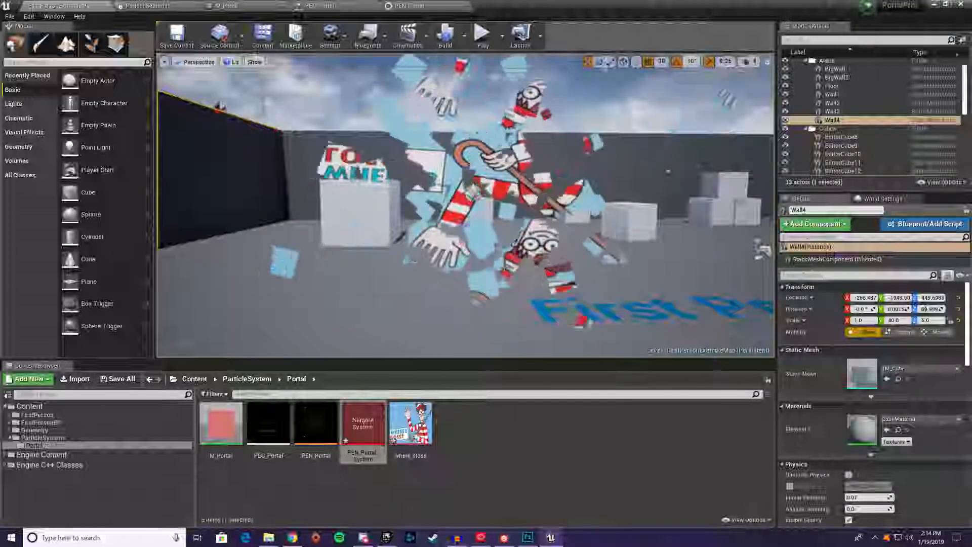
mouse_move(465, 205)
right_mouse_down()
mouse_move(499, 195)
mouse_move(479, 196)
right_mouse_up()
right_click_drag(523, 248, 512, 248)
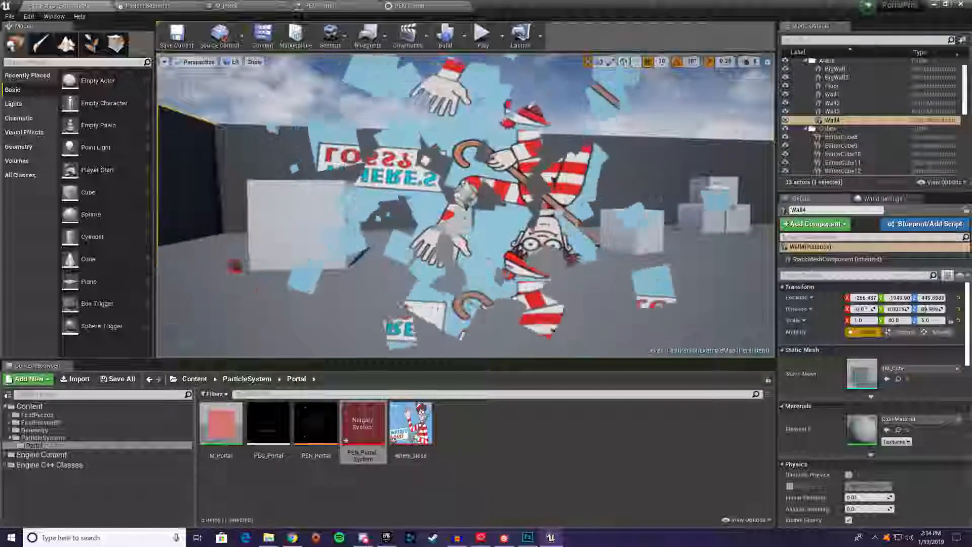
Delete the placed PEN_Portal_System actor from the level
right_click(367, 442)
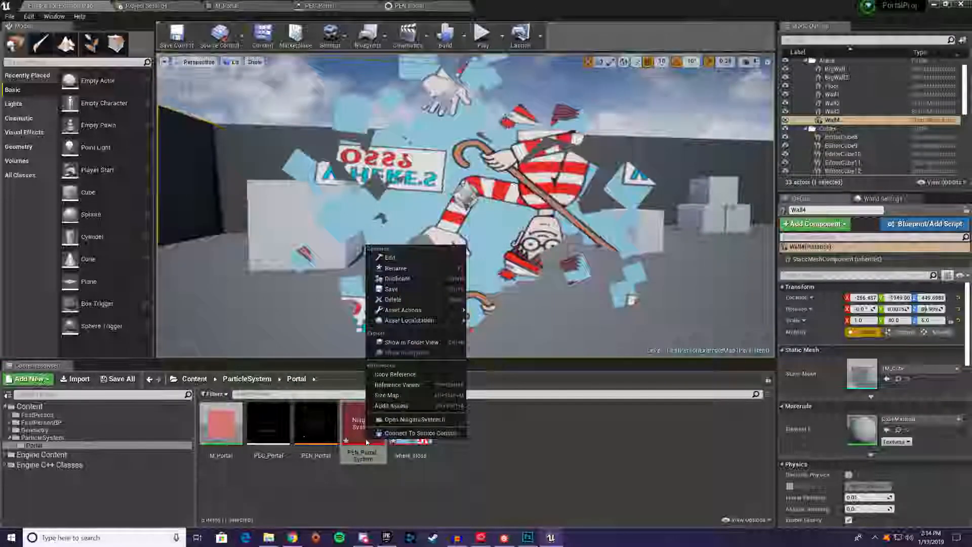
left_click(551, 436)
left_click(484, 176)
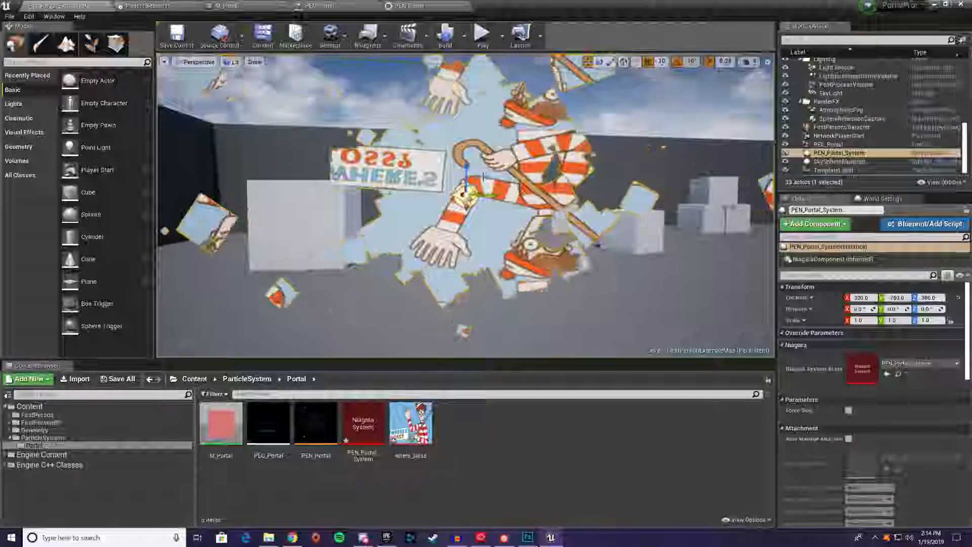
key("Delete")
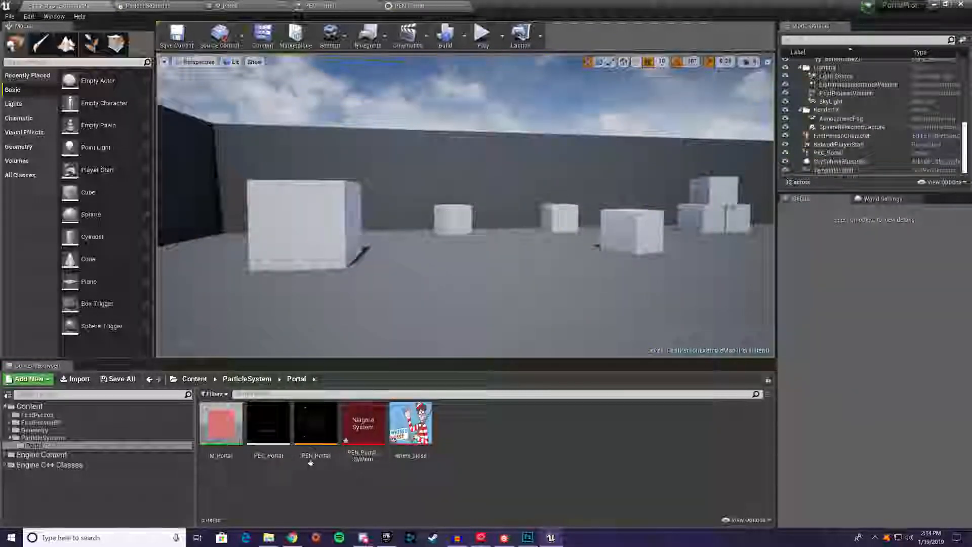
Force delete the PEN_Portal and PEN_Portal_System assets from the Portal folder
left_click(315, 425)
left_click(374, 427, "ctrl")
right_click(375, 428)
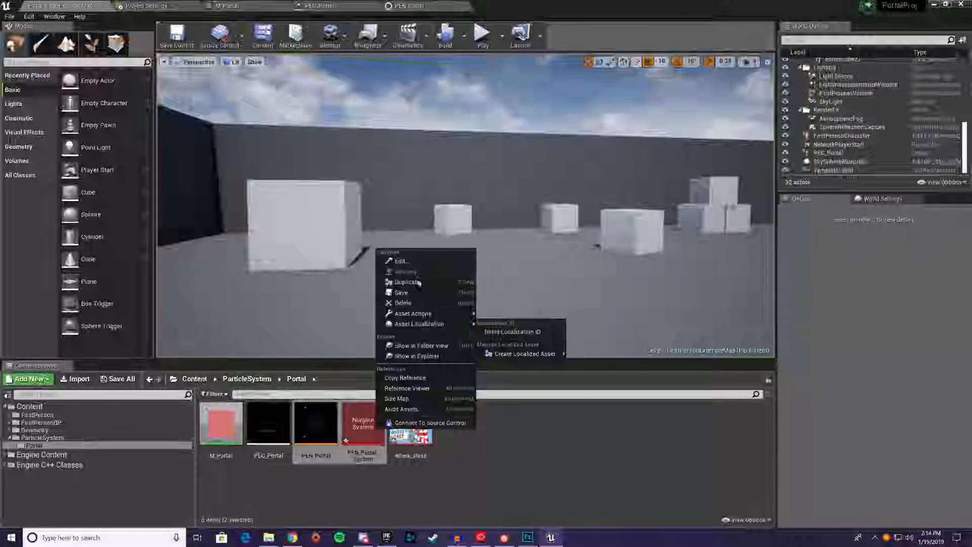
left_click(420, 302)
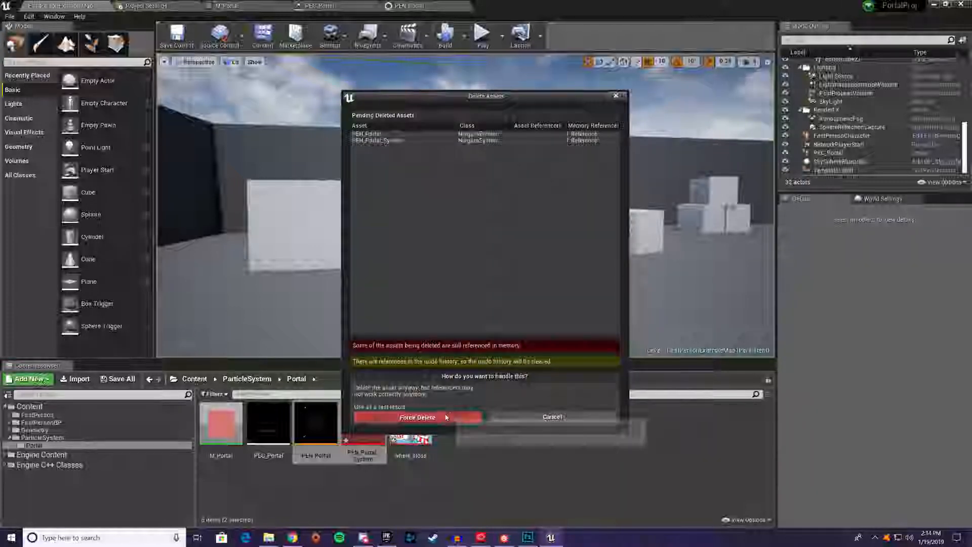
left_click(463, 416)
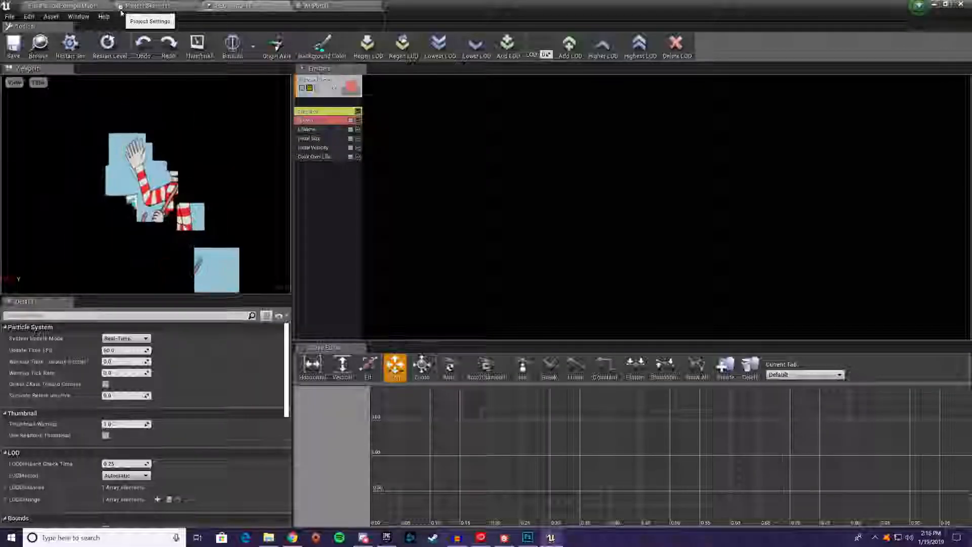
Show the M_Portal material, switch to the EffectAssets folder in File Explorer and view the Spiral.png mask
left_click(350, 4)
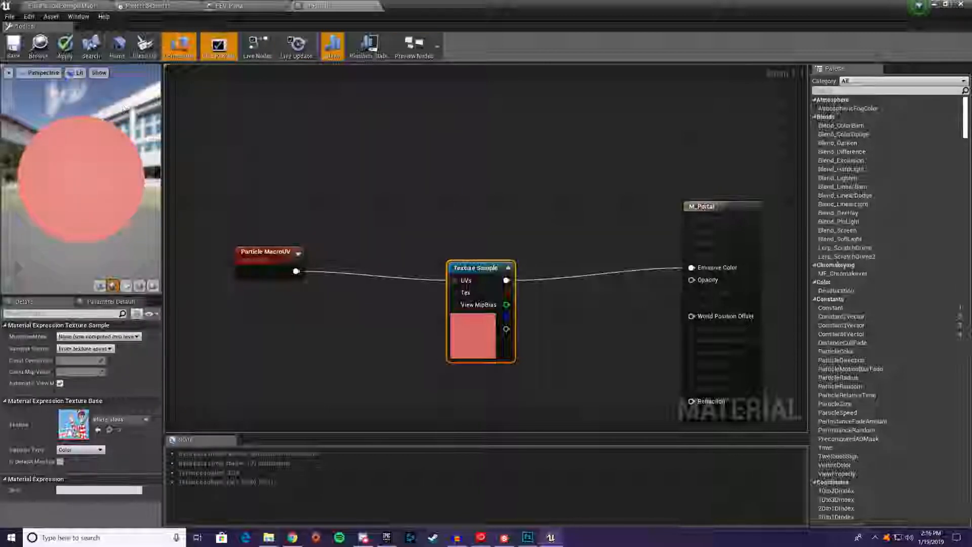
mouse_move(268, 537)
left_click(357, 501)
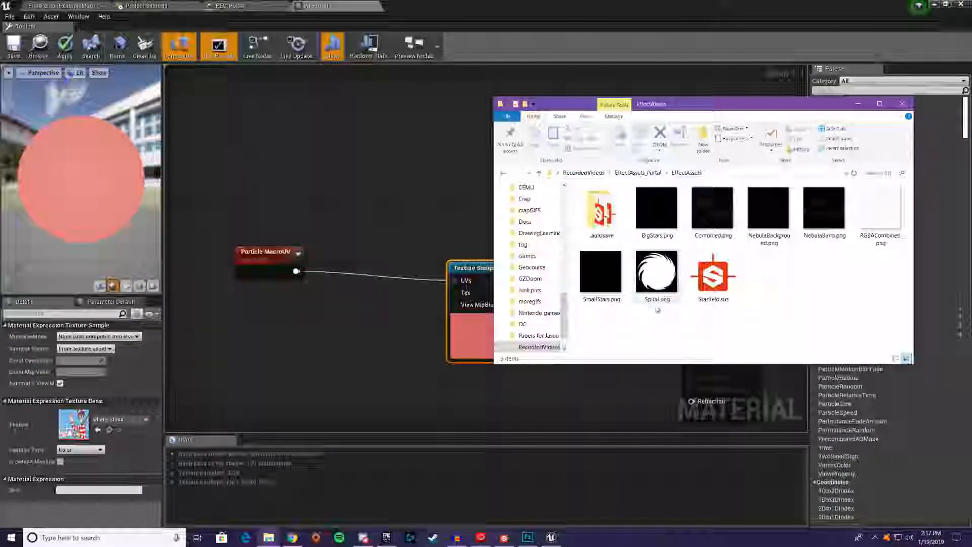
double_click(657, 276)
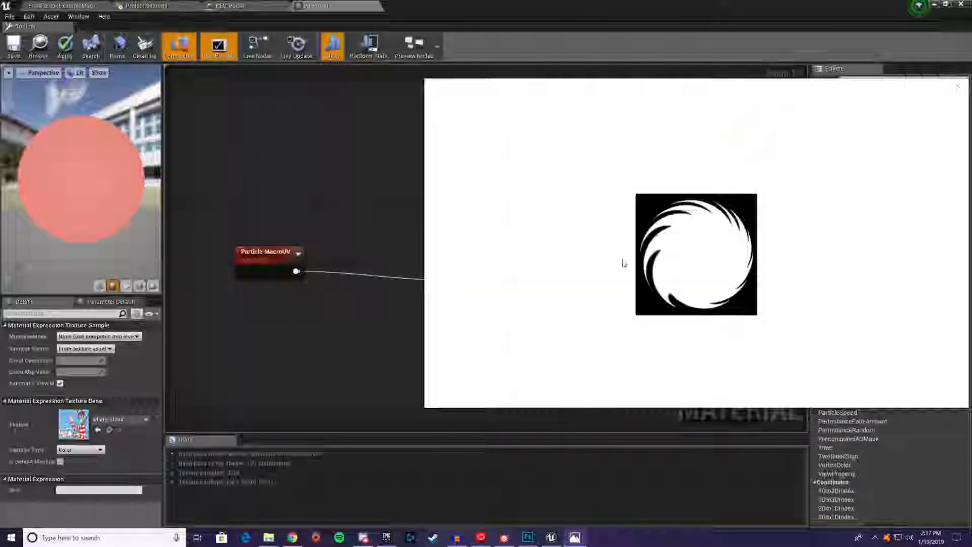
left_click(956, 86)
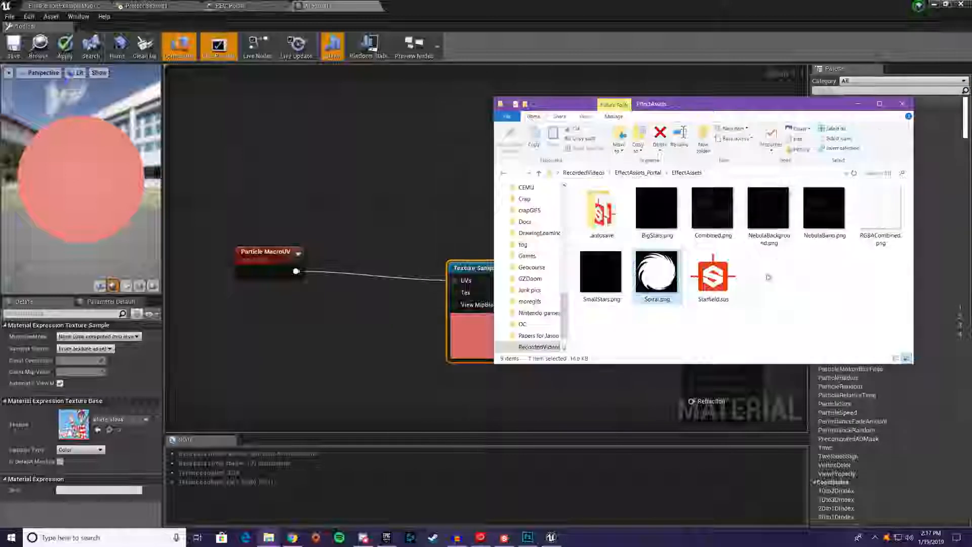
View the Combined.png starfield texture enlarged and close the image viewer
left_click(896, 215)
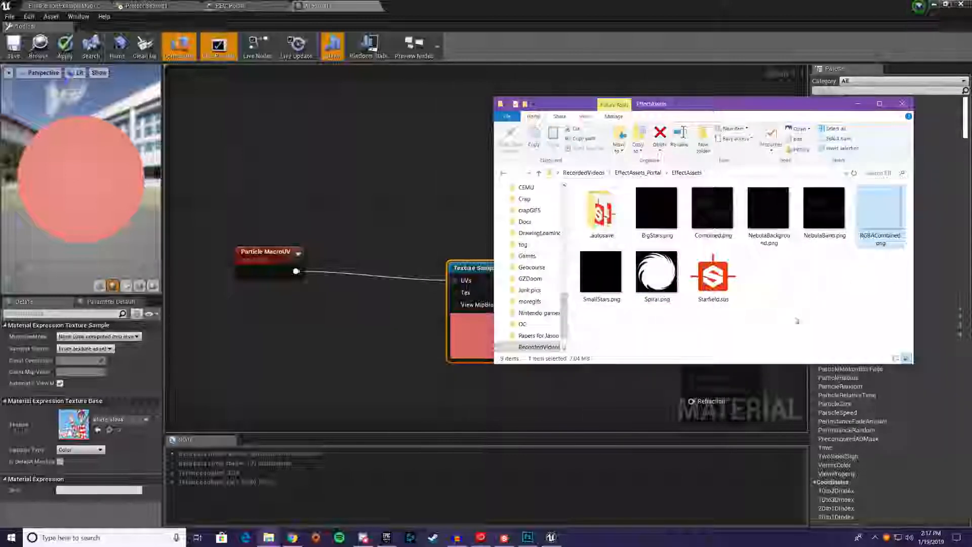
double_click(714, 208)
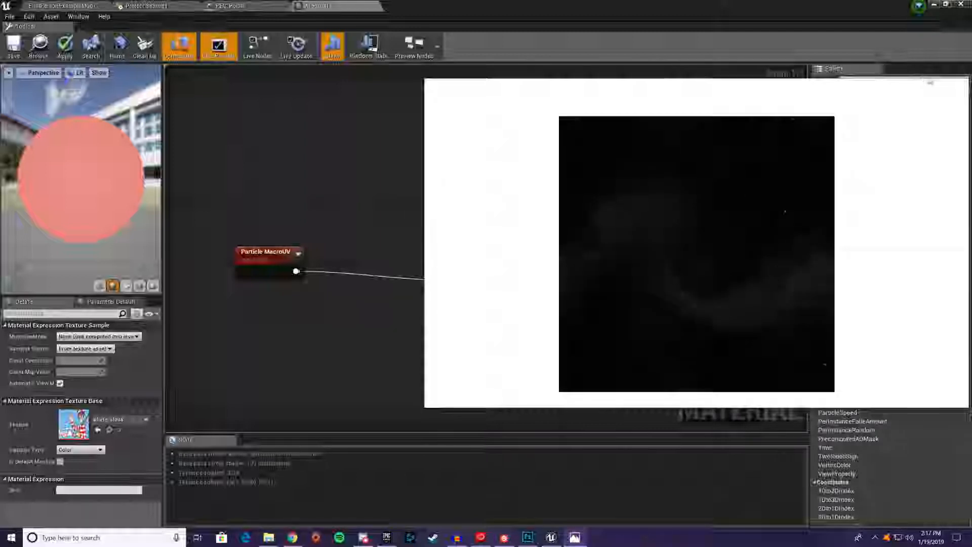
left_click(932, 87)
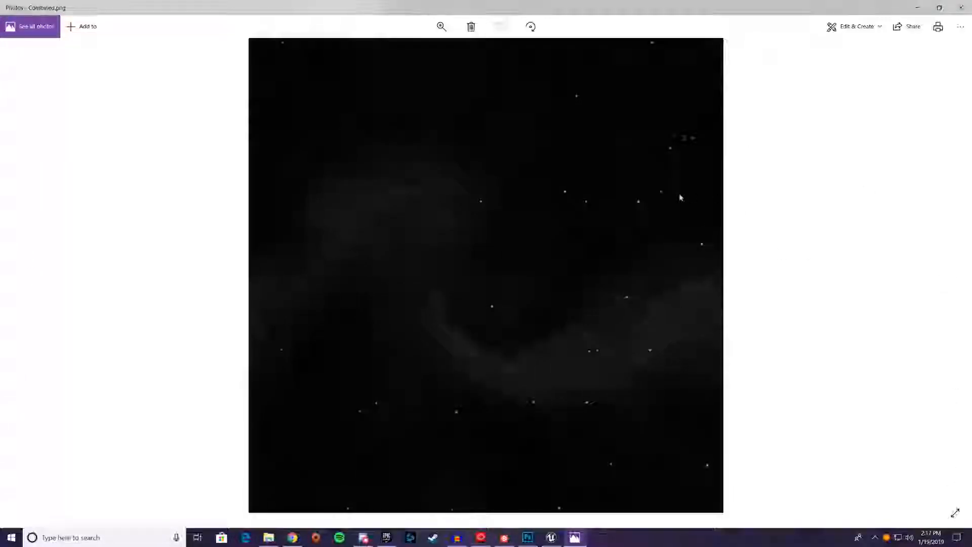
left_click(966, 12)
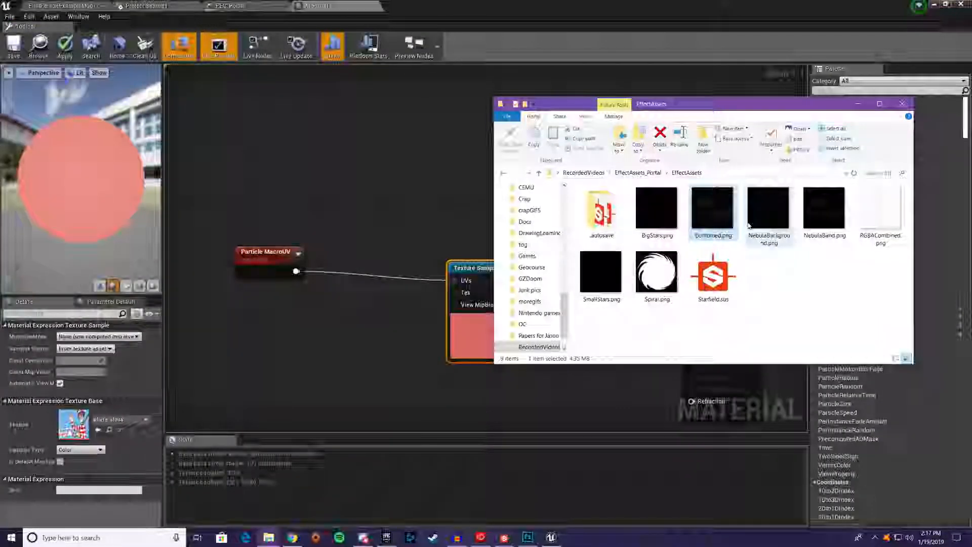
Switch to Photoshop and create a new document 256 by 256 pixels at 72 pixels/inch in RGB Color
left_click(527, 537)
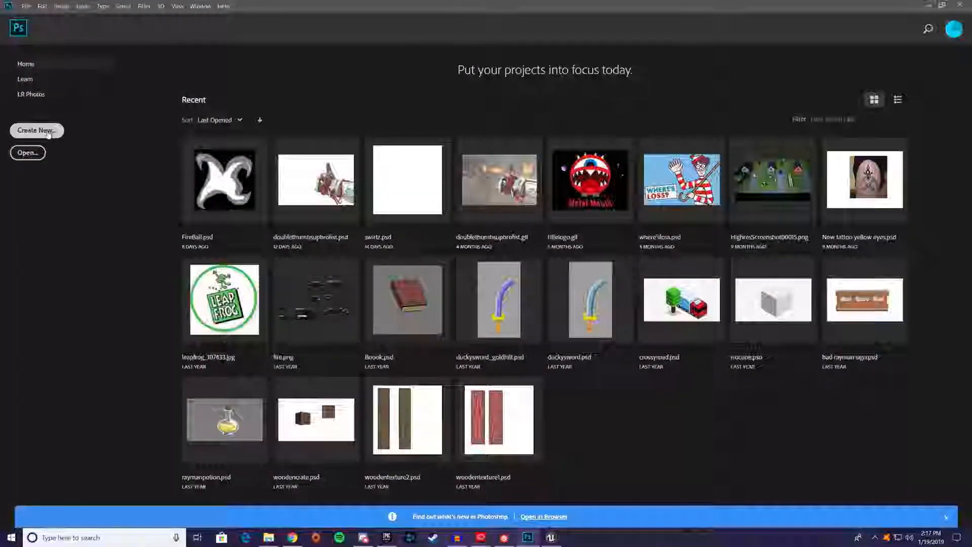
left_click(47, 132)
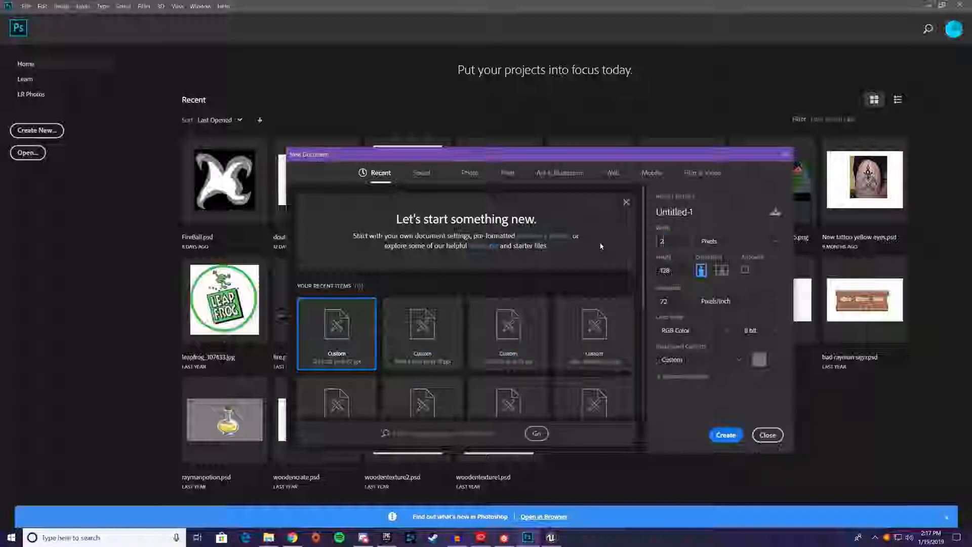
type("24")
key("BackSpace")
type("56")
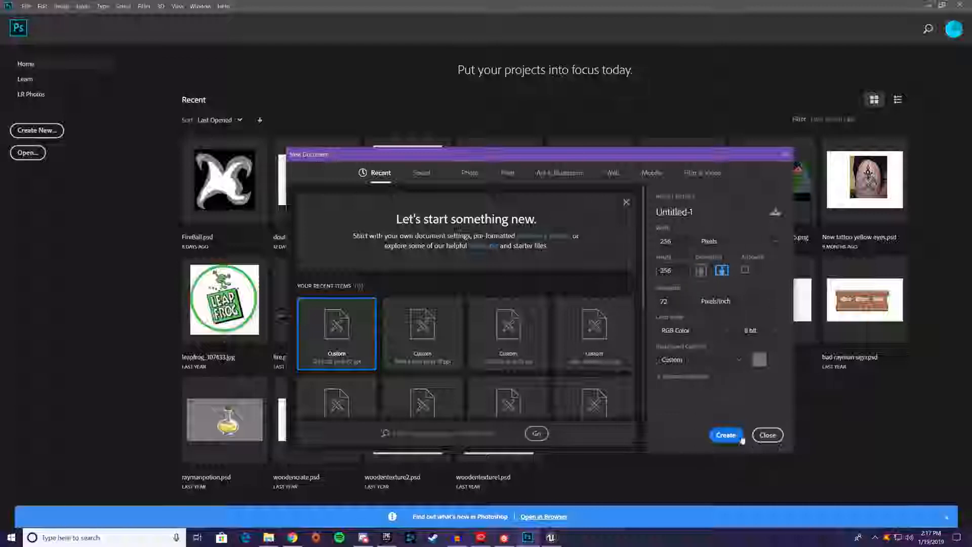
left_click(726, 435)
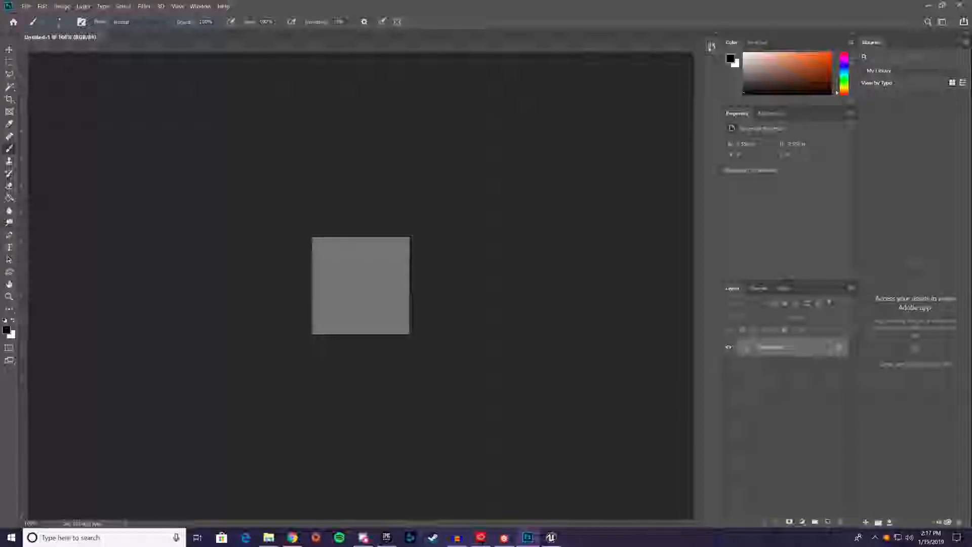
Unlock the background layer and fill the canvas with the black foreground colour using the Paint Bucket
left_click(9, 124)
left_click(6, 330)
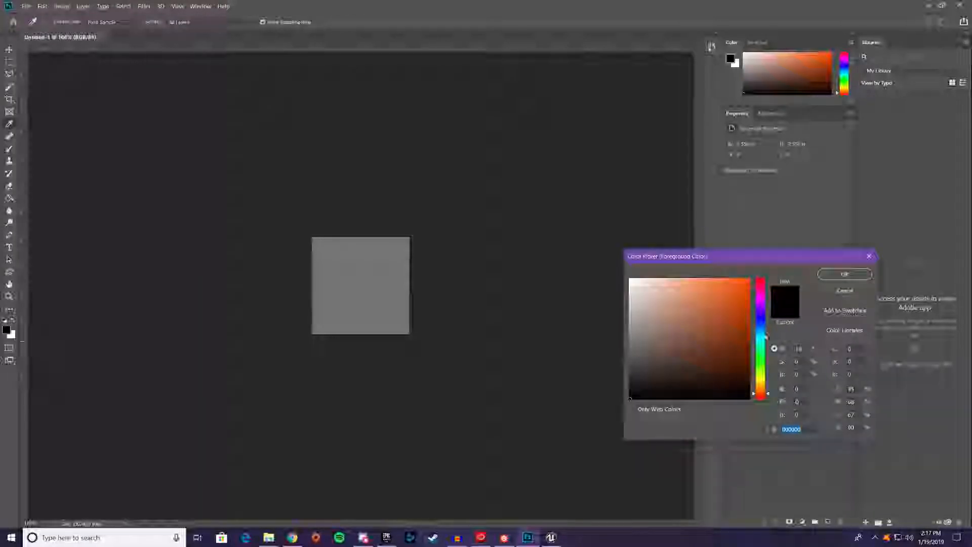
left_click(844, 274)
key("g")
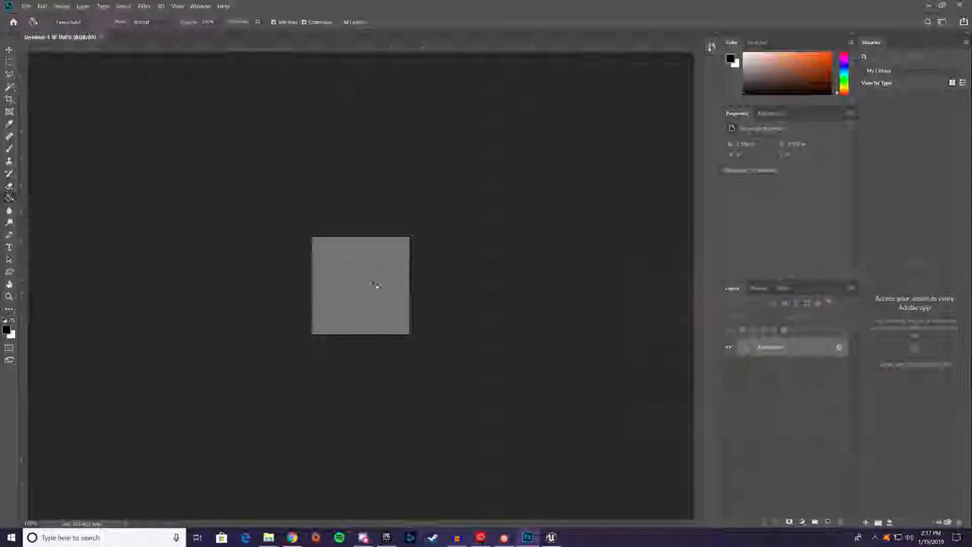
left_click(838, 348)
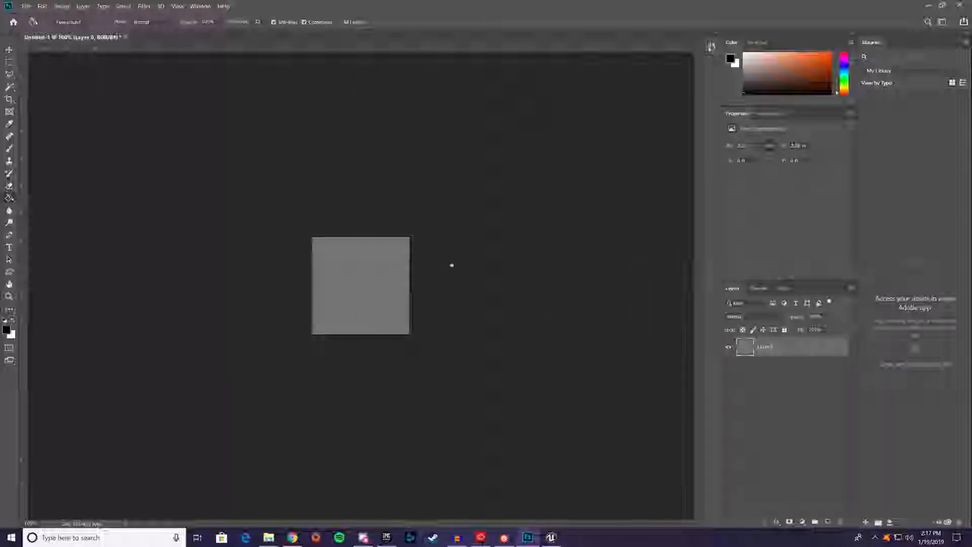
left_click(375, 282)
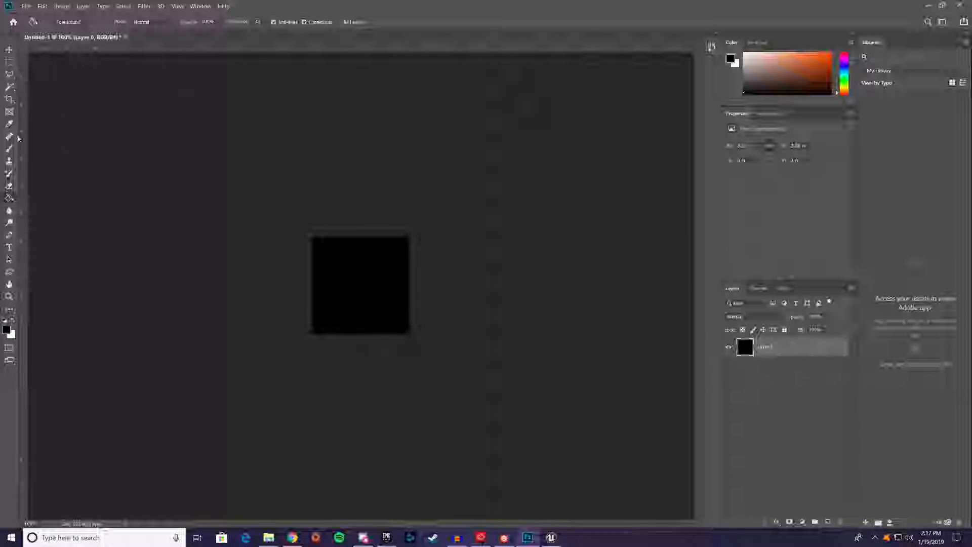
Draw a starburst with the Custom Shape Tool over the black square and move it toward the canvas centre
left_click(9, 272)
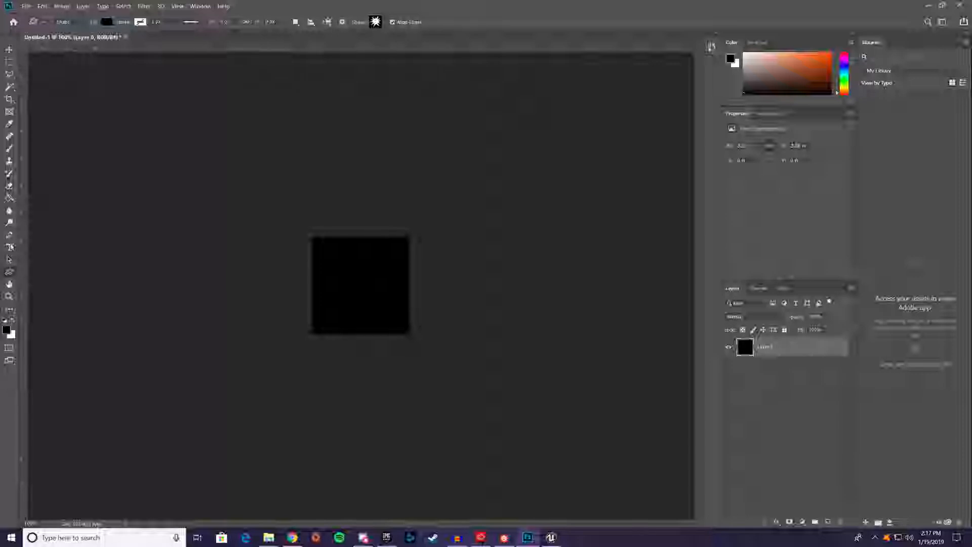
right_click(9, 272)
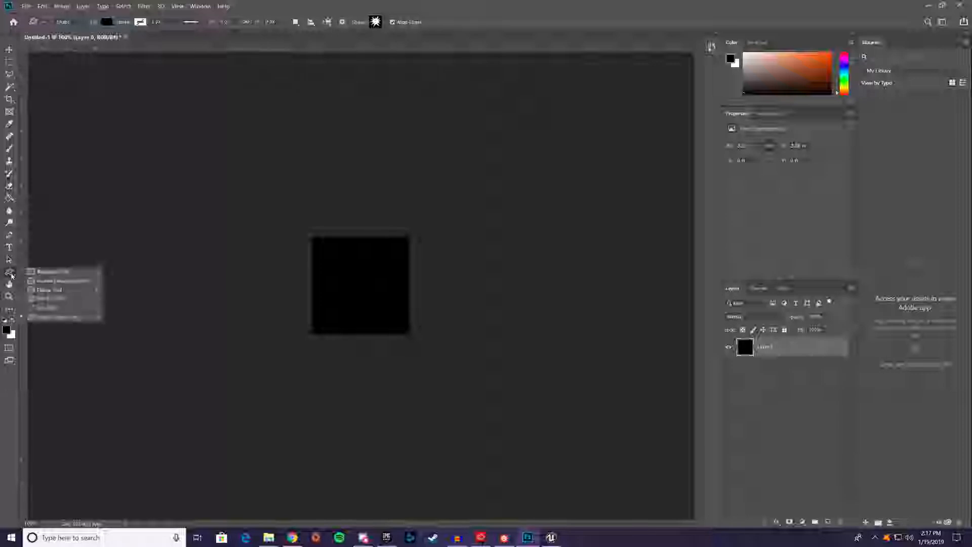
left_click(84, 318)
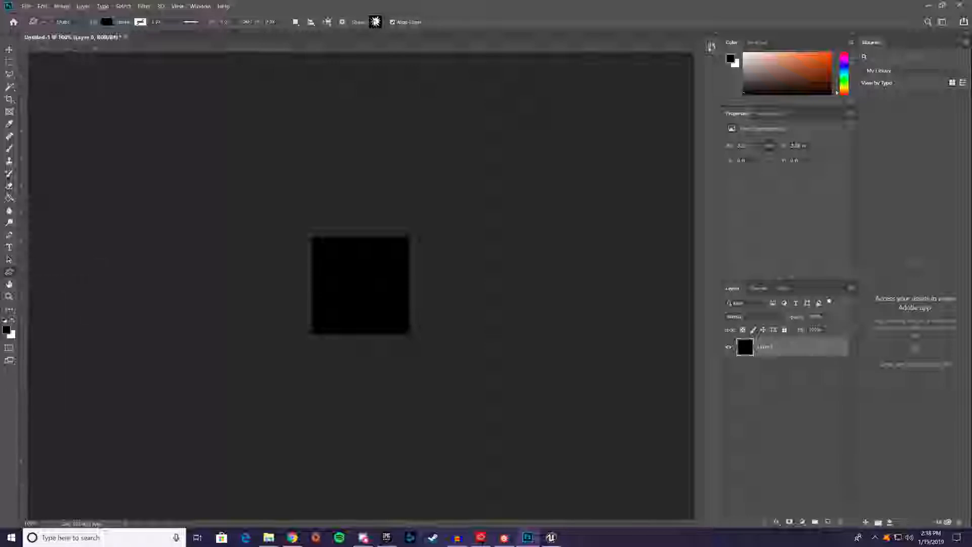
left_click(375, 22)
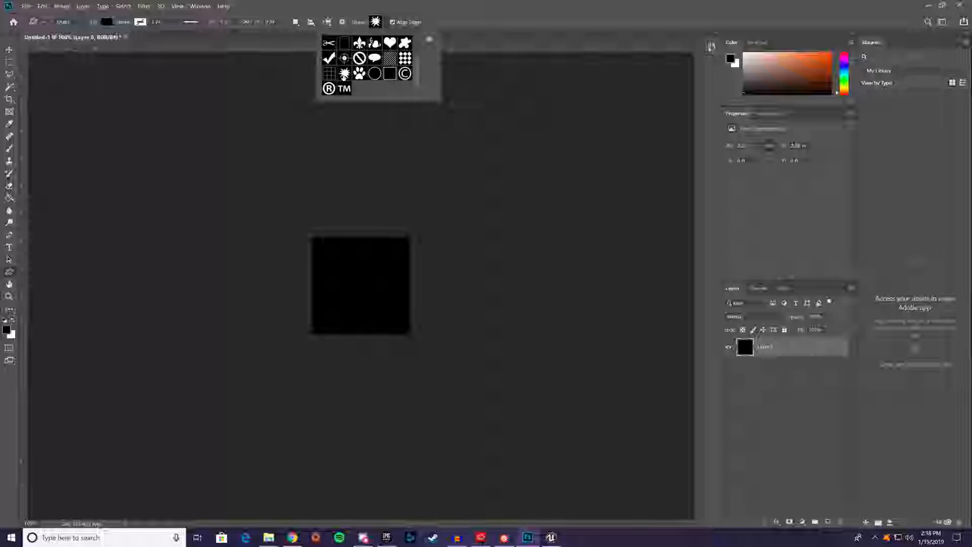
left_click(444, 26)
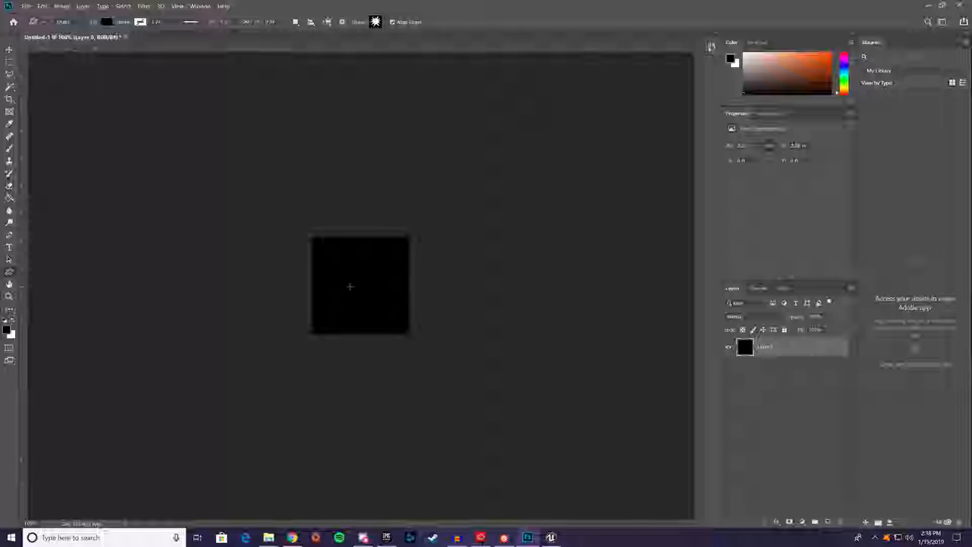
left_click_drag(348, 267, 456, 326)
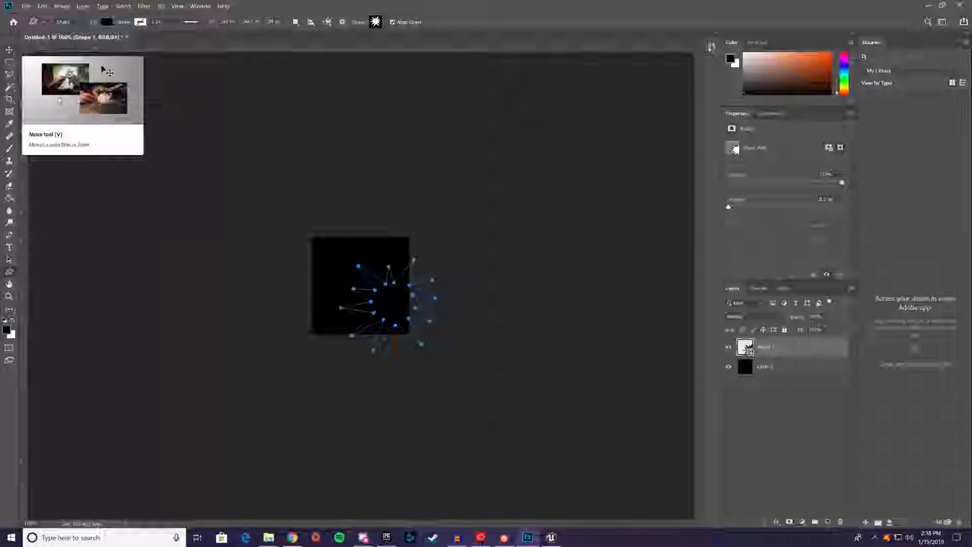
left_click(5, 50)
left_click_drag(383, 311, 361, 293)
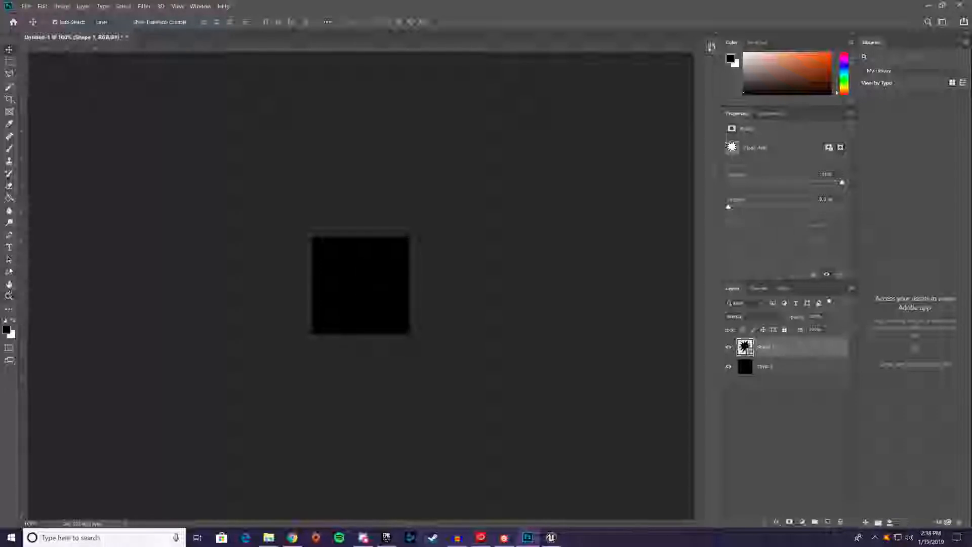
Set the starburst shape's fill to white and centre it on the black canvas
left_click(9, 274)
left_click(105, 22)
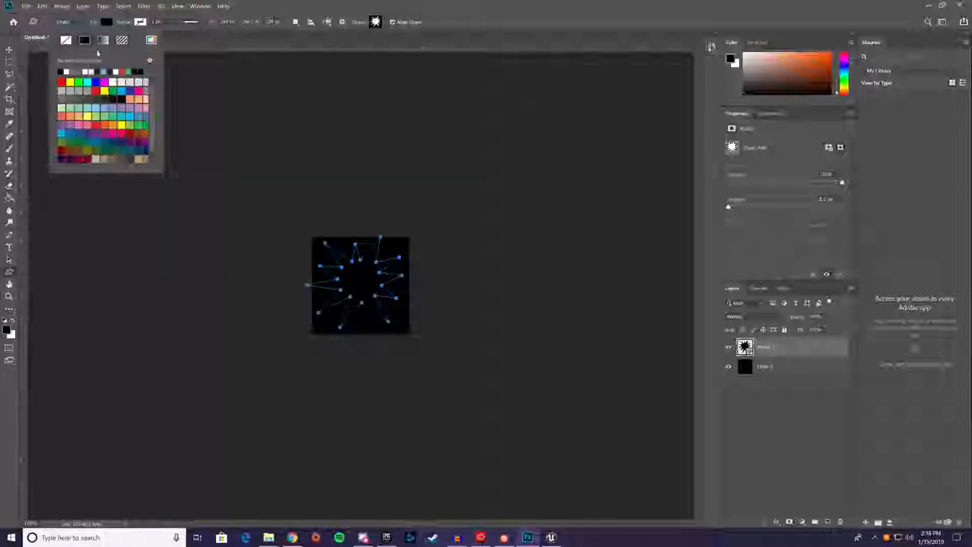
left_click(66, 71)
key("Return")
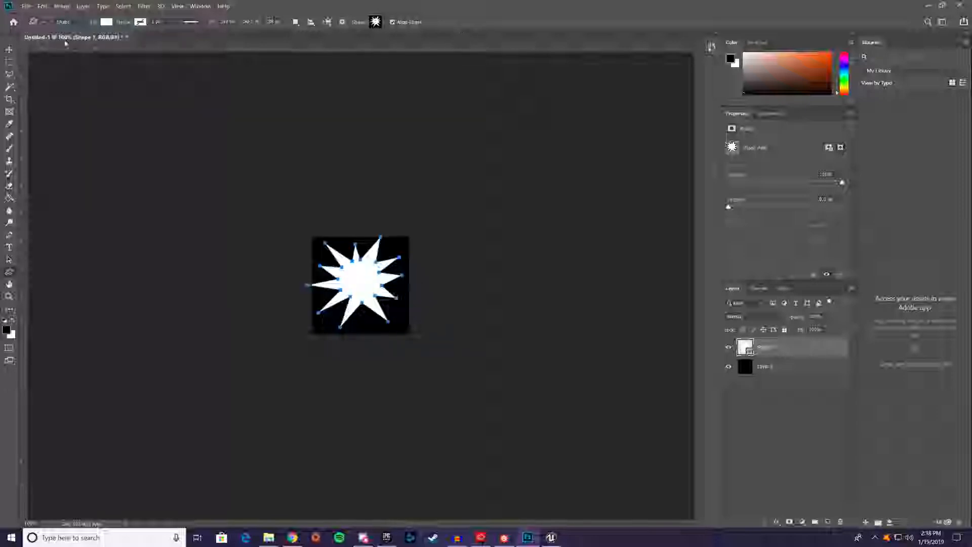
left_click(9, 49)
left_click_drag(355, 282, 356, 282)
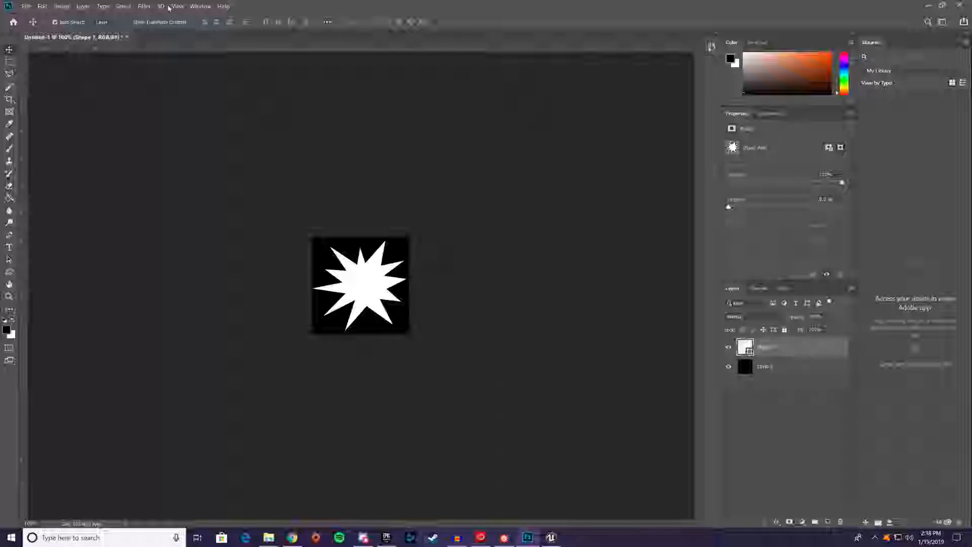
Try rasterizing the starburst shape and swirling its spikes with the Twirl distortion filter
left_click(143, 6)
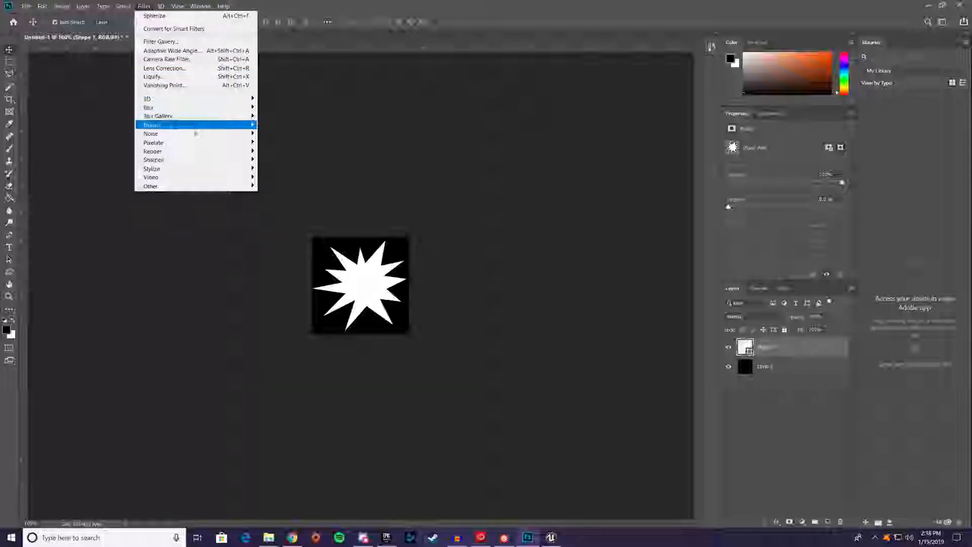
mouse_move(215, 130)
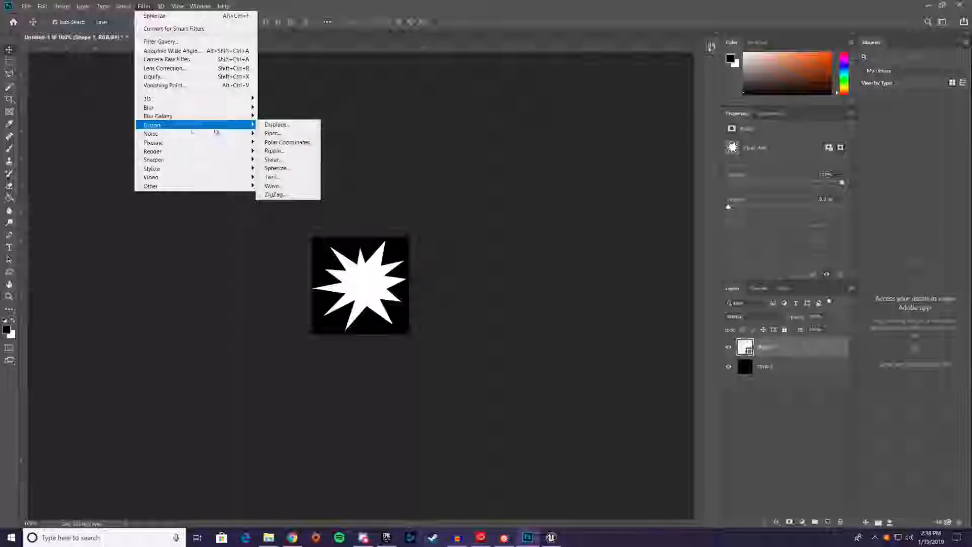
left_click(273, 176)
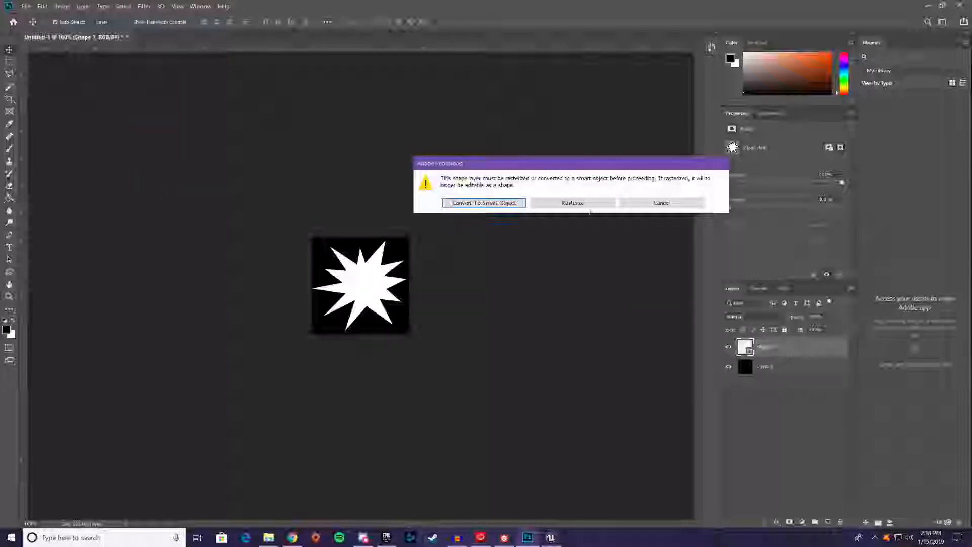
left_click(591, 207)
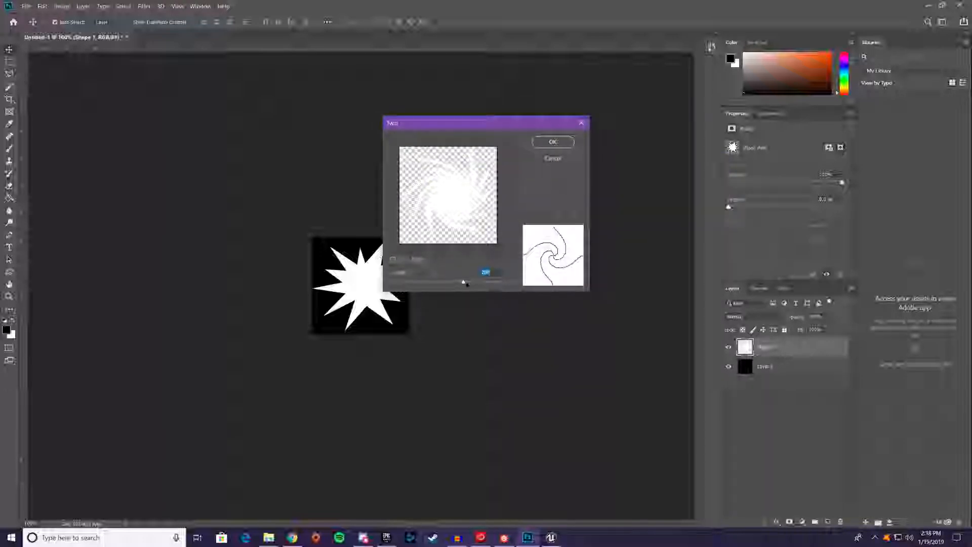
left_click_drag(463, 283, 462, 284)
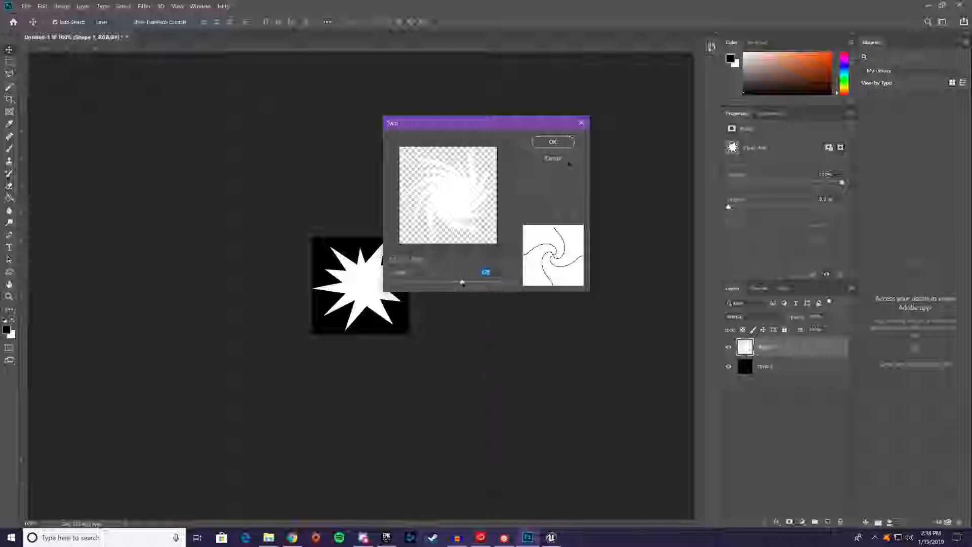
left_click(551, 143)
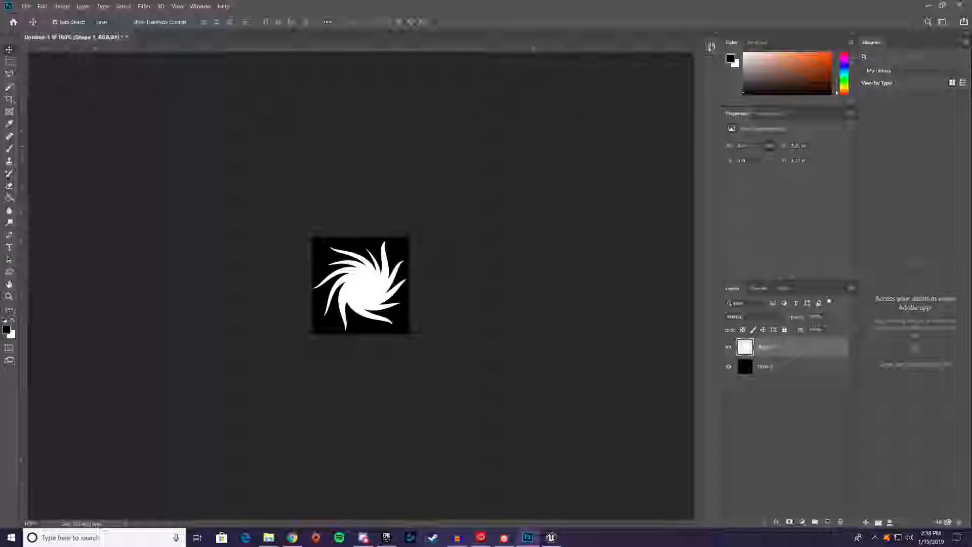
Try rounding the twirled starburst by applying the Spherize distortion filter twice
left_click(144, 6)
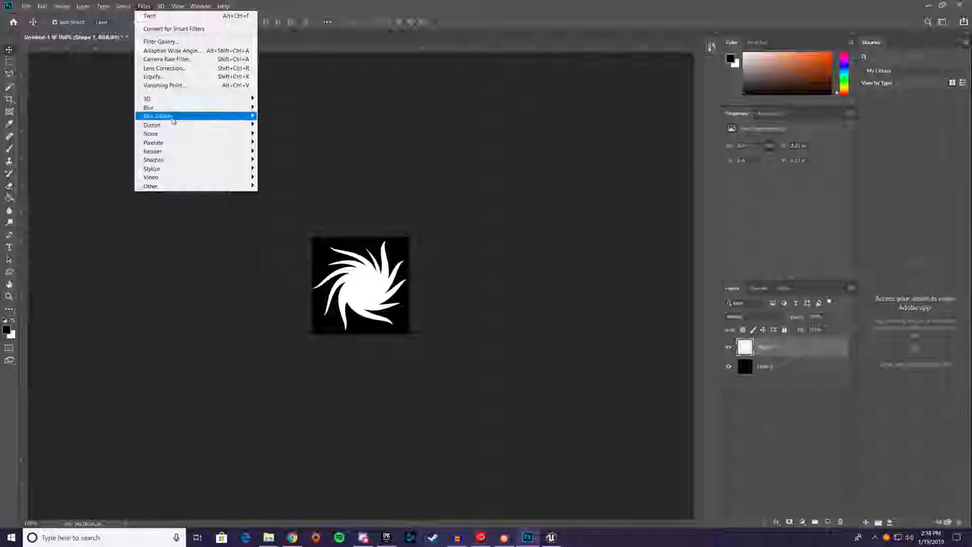
mouse_move(174, 126)
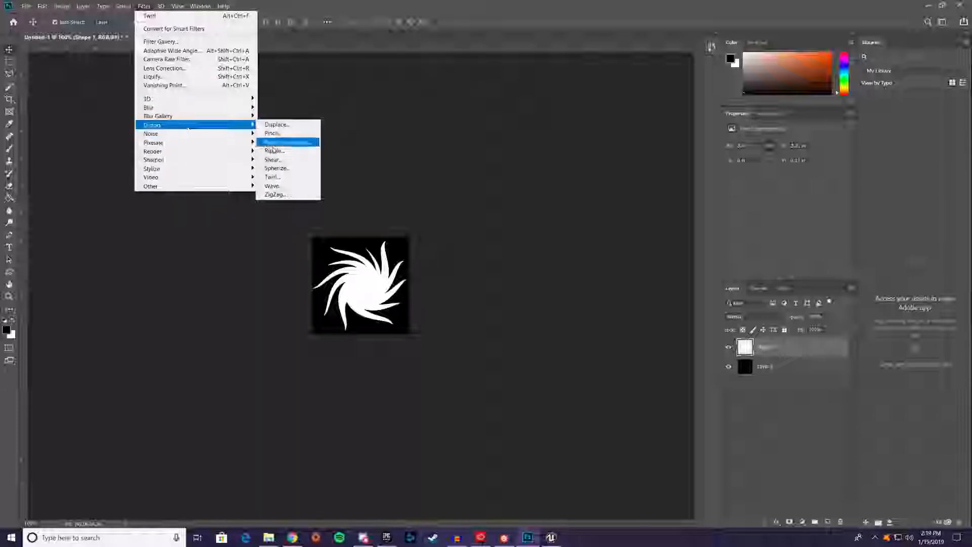
left_click(292, 168)
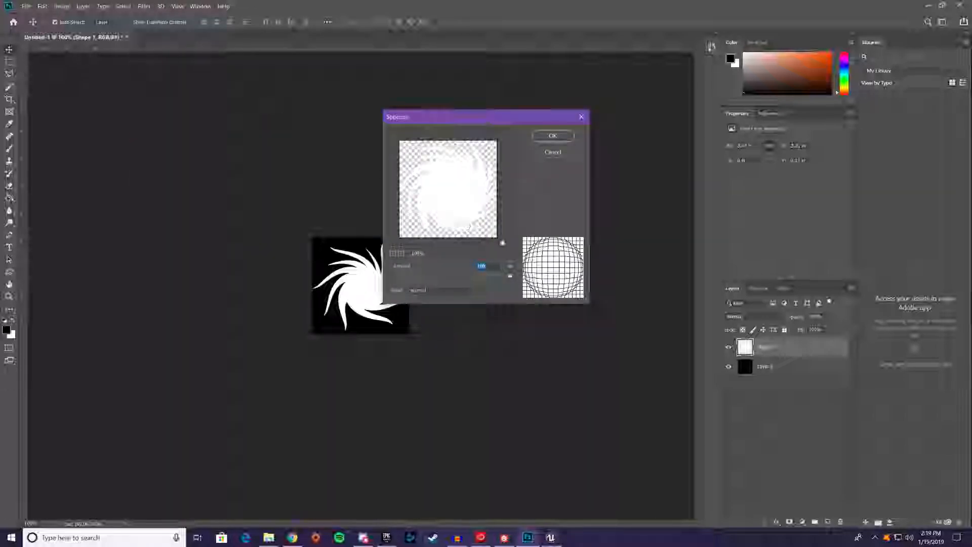
left_click(553, 135)
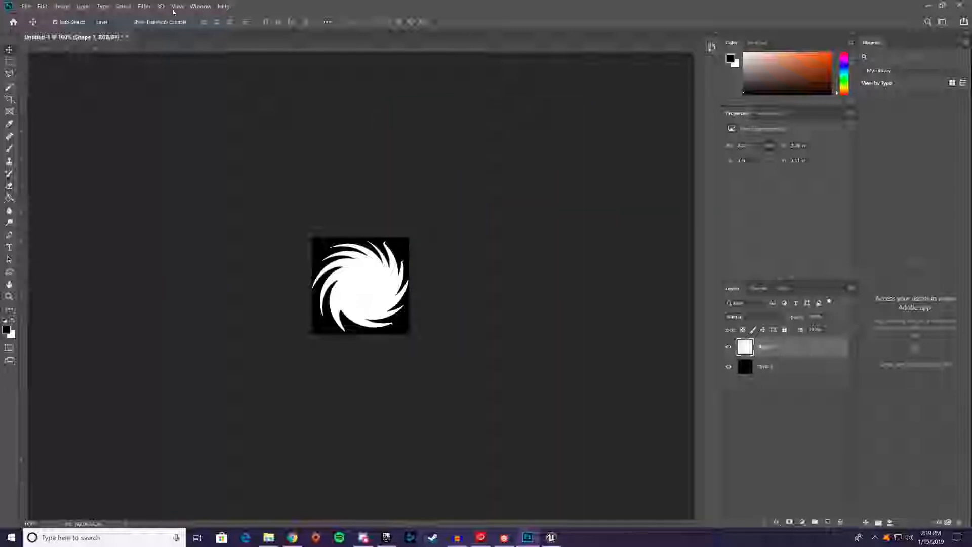
left_click(145, 7)
left_click(157, 10)
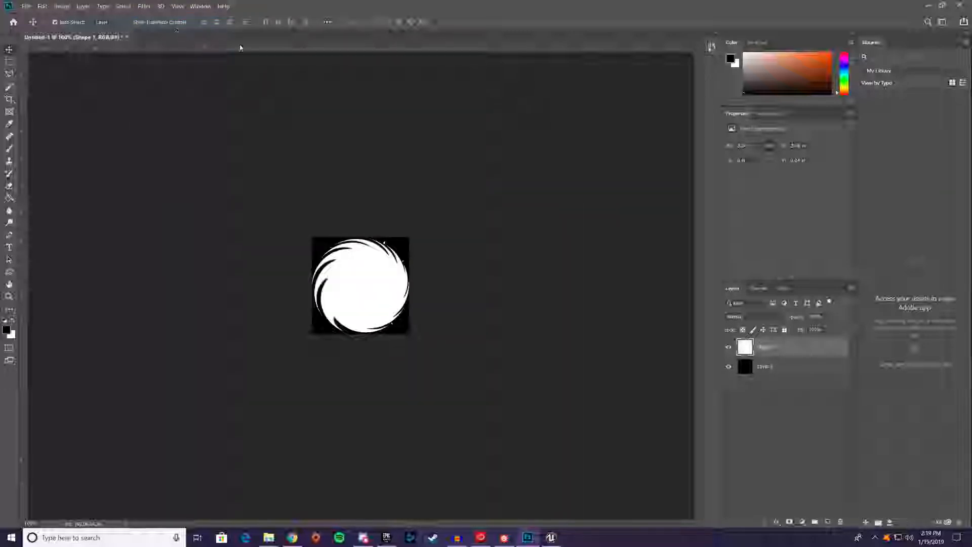
Undo both Spherize filters and the Twirl on the starburst
key("ctrl+z")
key("ctrl+z")
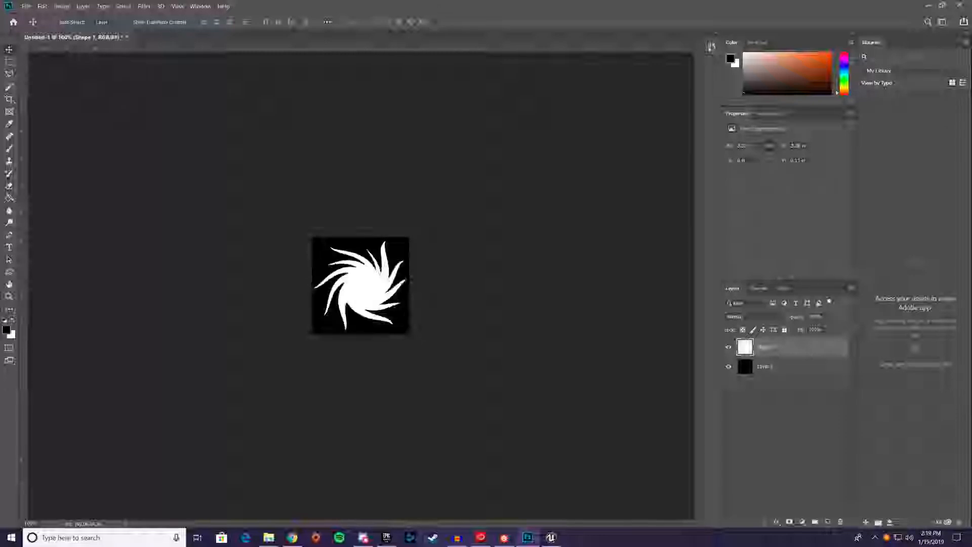
key("ctrl+z")
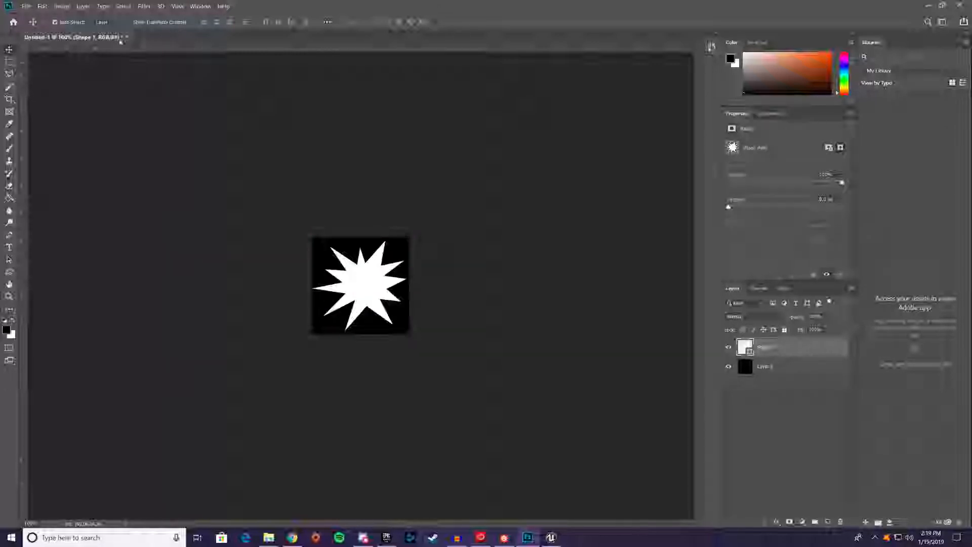
Rasterize the white starburst shape and swirl its spikes with the Twirl distortion filter at a slightly adjusted angle
left_click(144, 6)
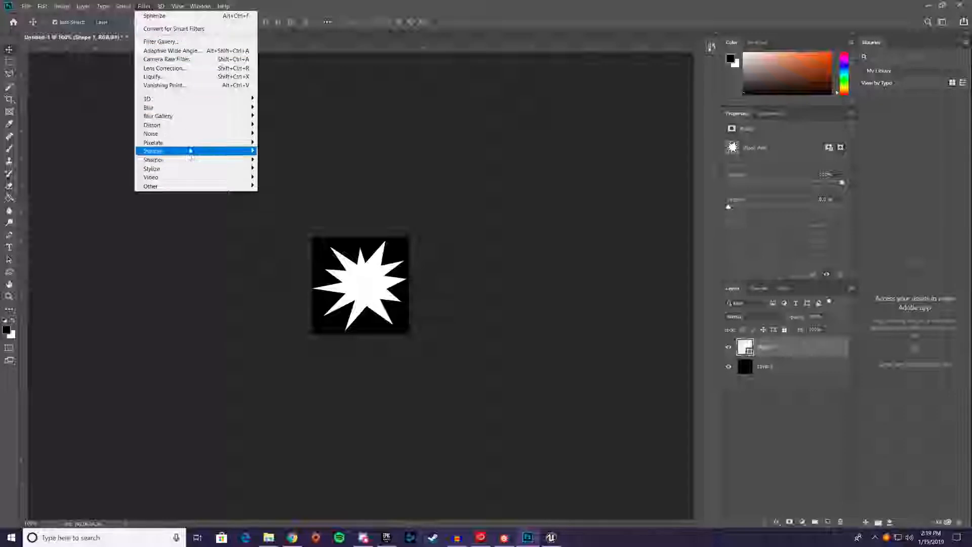
mouse_move(179, 125)
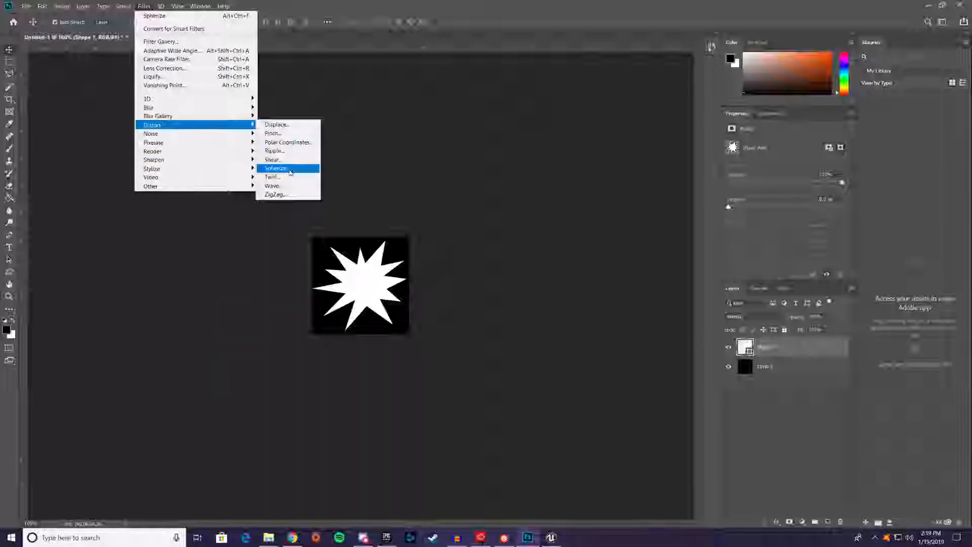
left_click(288, 177)
left_click(476, 202)
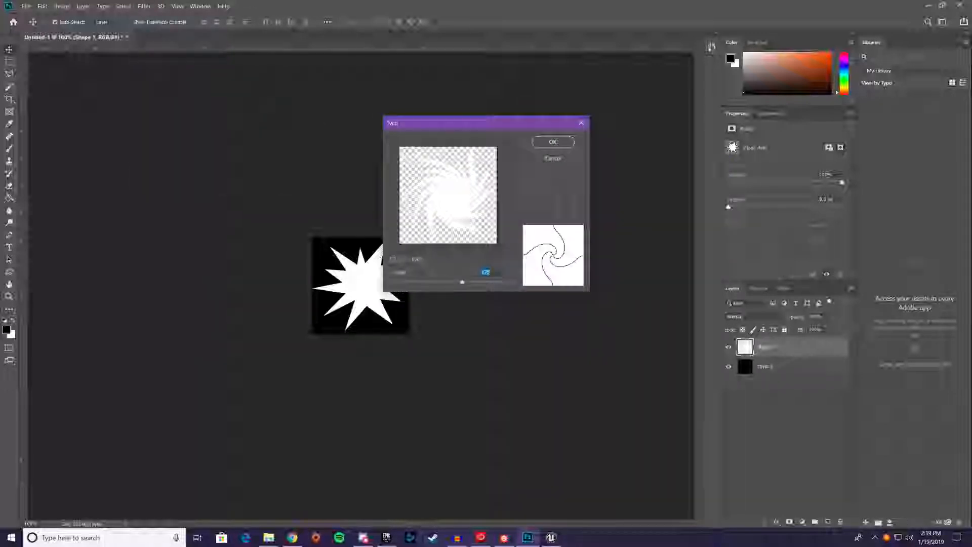
left_click_drag(461, 282, 464, 282)
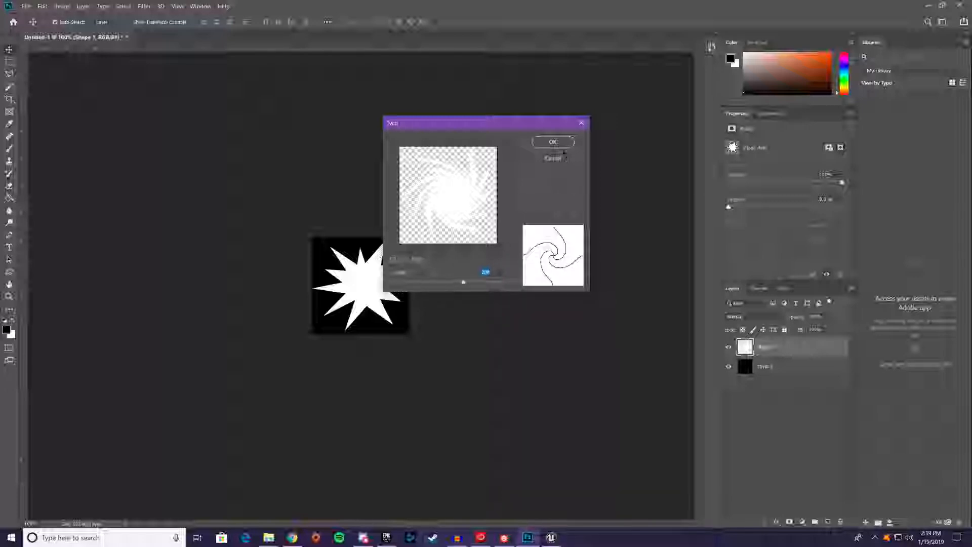
left_click(561, 143)
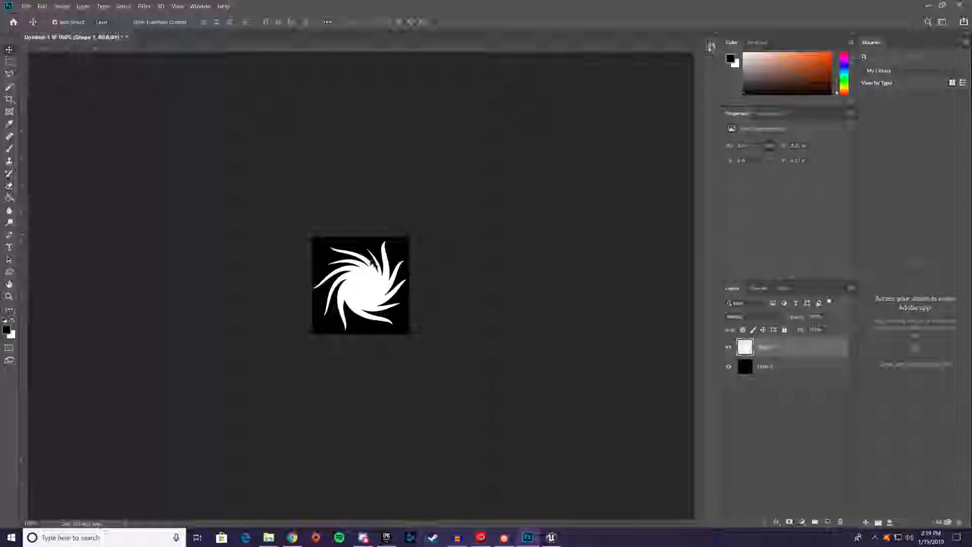
scroll(374, 264, "up", 7, "alt")
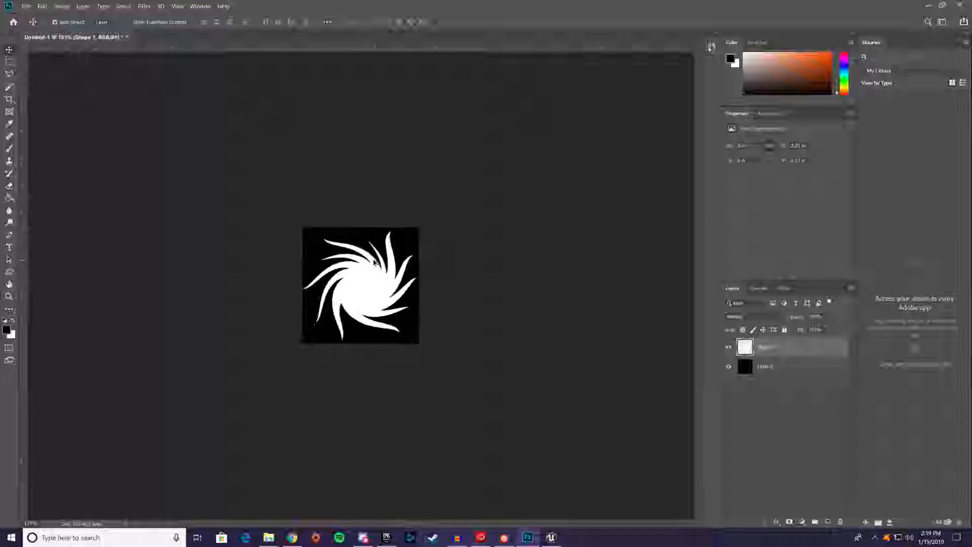
Try rounding the twirled starburst with the Spherize distortion filter at 100%, undoing it after each of two attempts
left_click(150, 6)
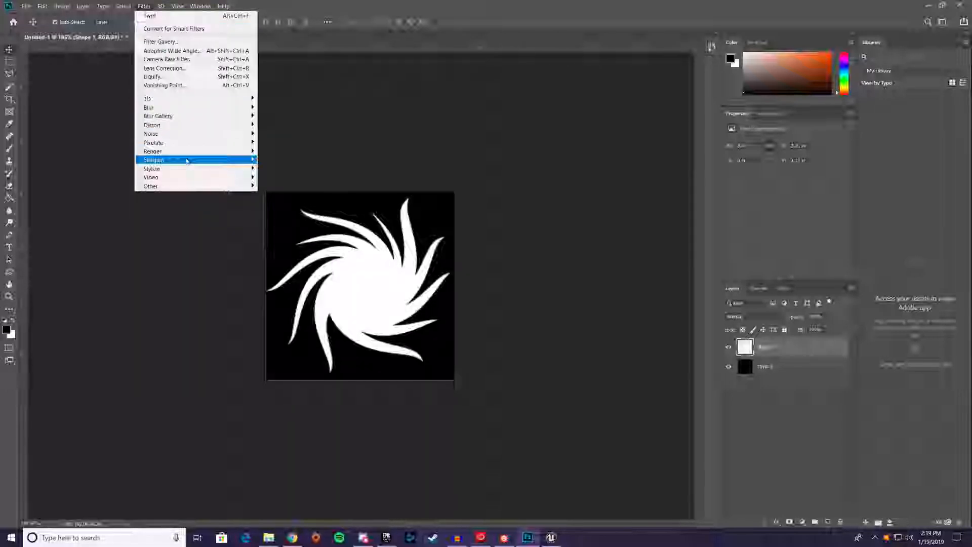
mouse_move(182, 124)
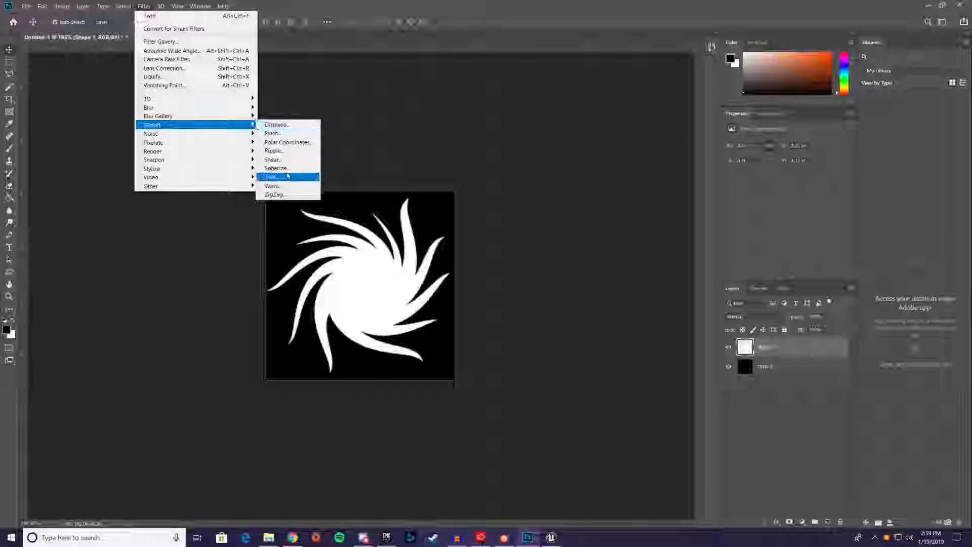
left_click(286, 168)
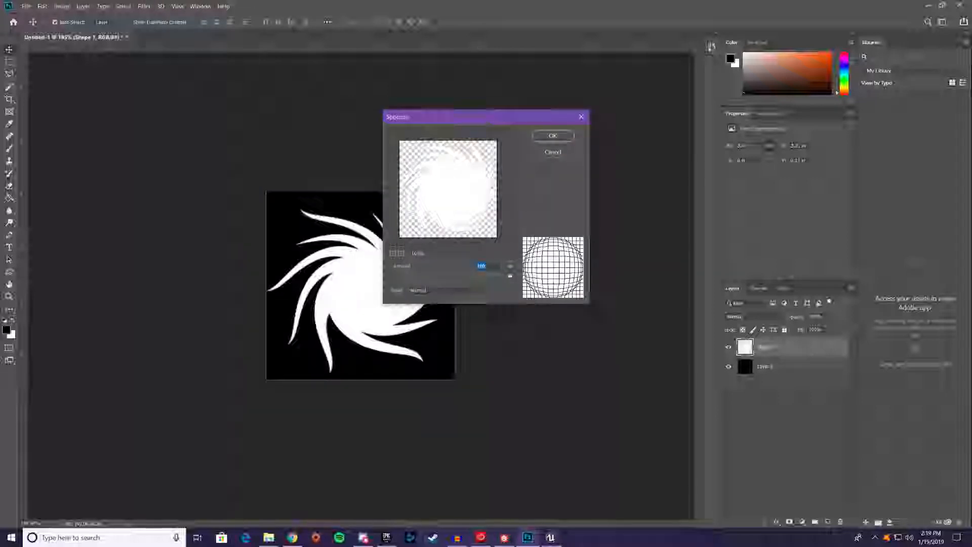
left_click(559, 133)
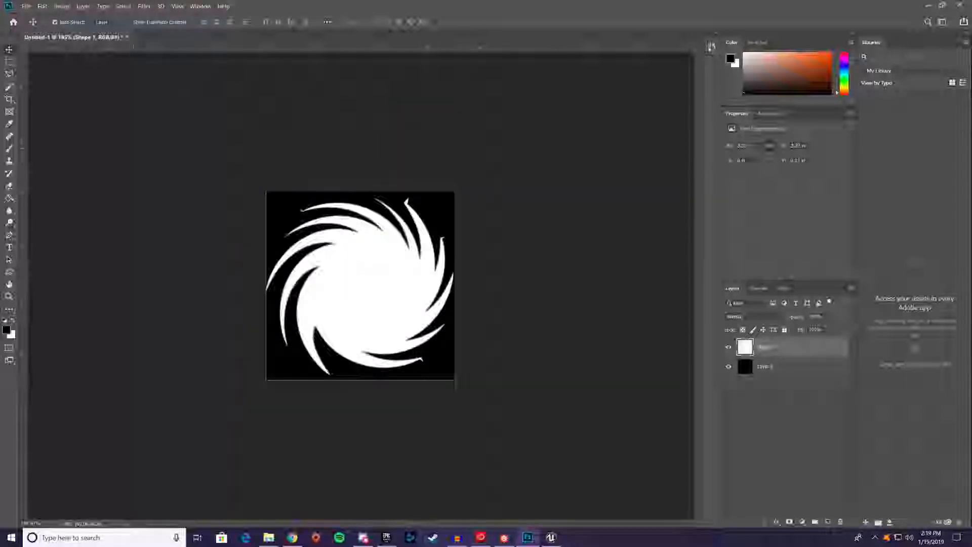
key("ctrl+z")
left_click(144, 7)
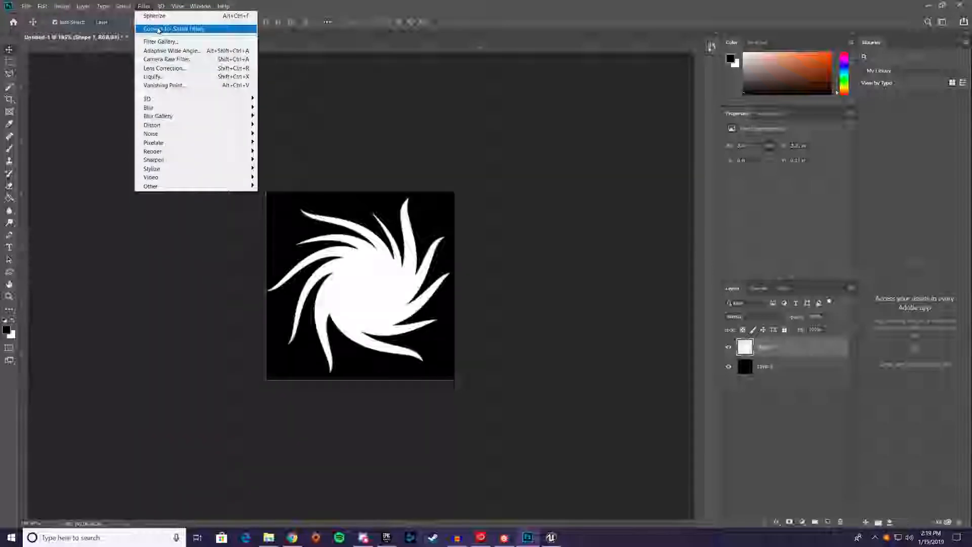
left_click(174, 16)
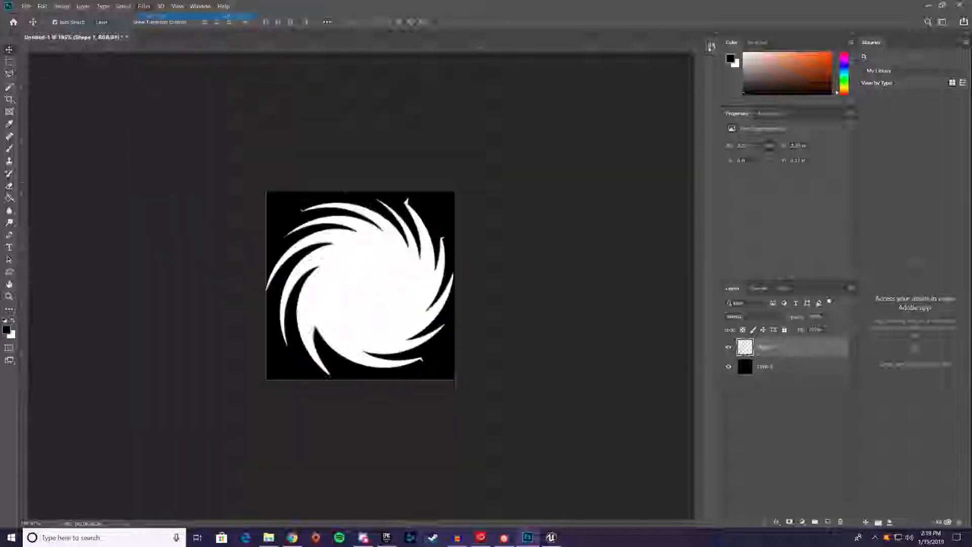
key("ctrl+z")
Apply the Spherize distortion filter at 100% to the twirled starburst twice, rounding it into a spiral disc
left_click(145, 6)
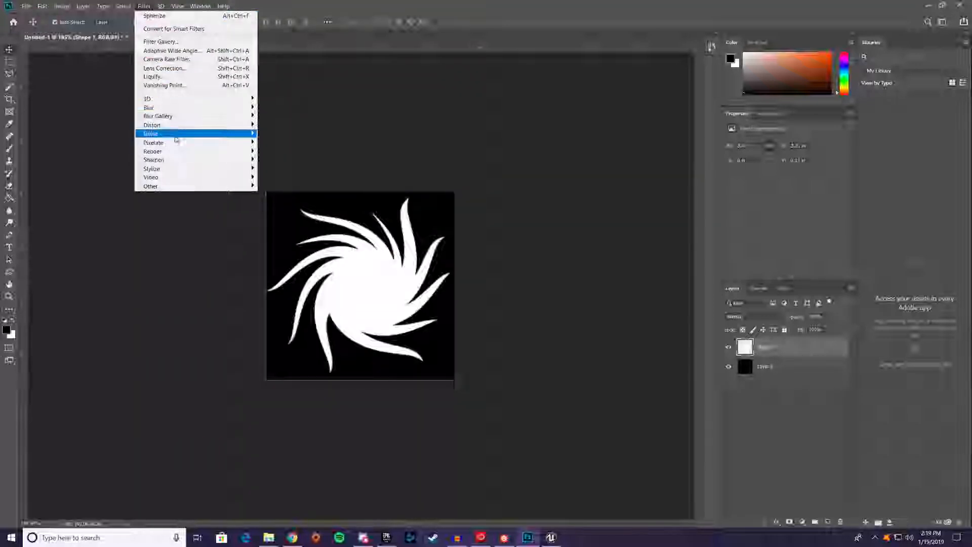
mouse_move(173, 129)
left_click(281, 172)
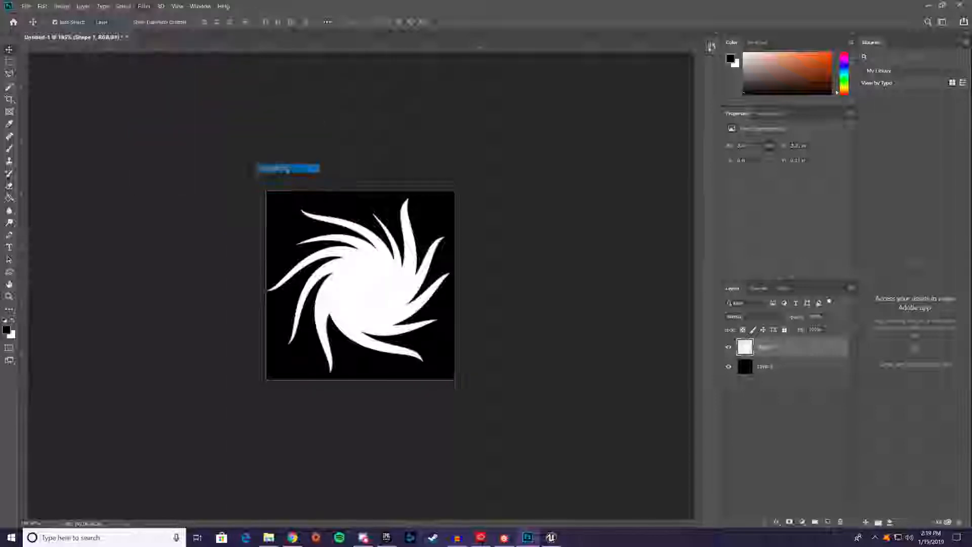
left_click_drag(504, 122, 526, 179)
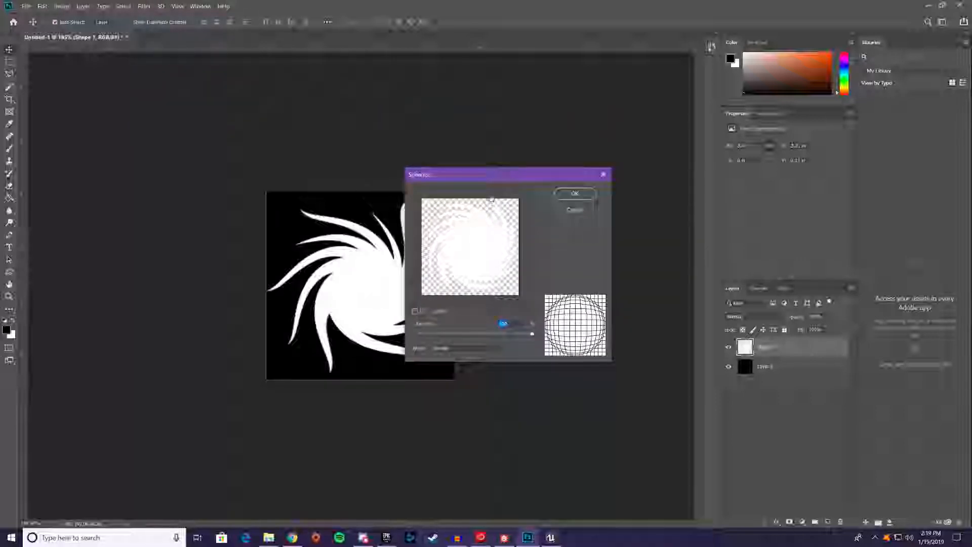
scroll(492, 200, "up", 1, "alt")
left_click(536, 211)
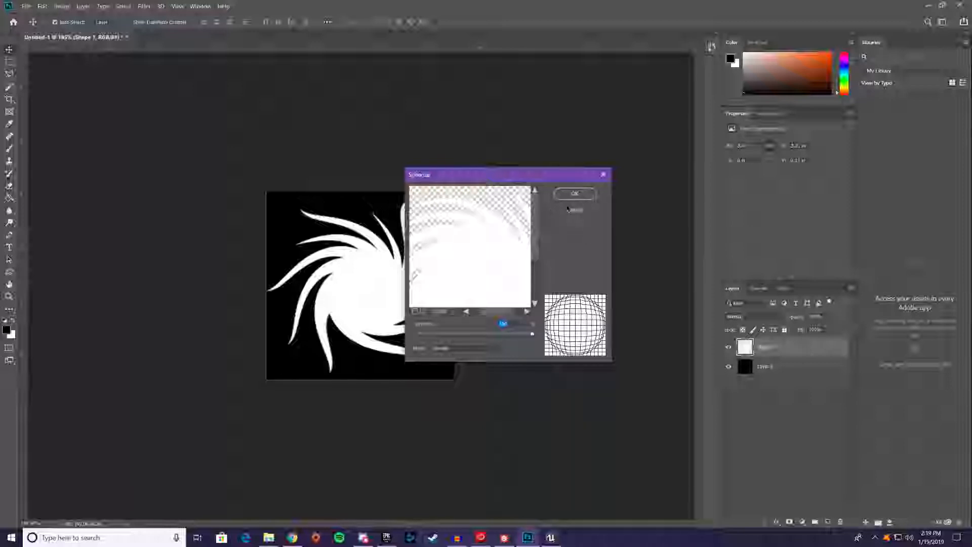
left_click(575, 194)
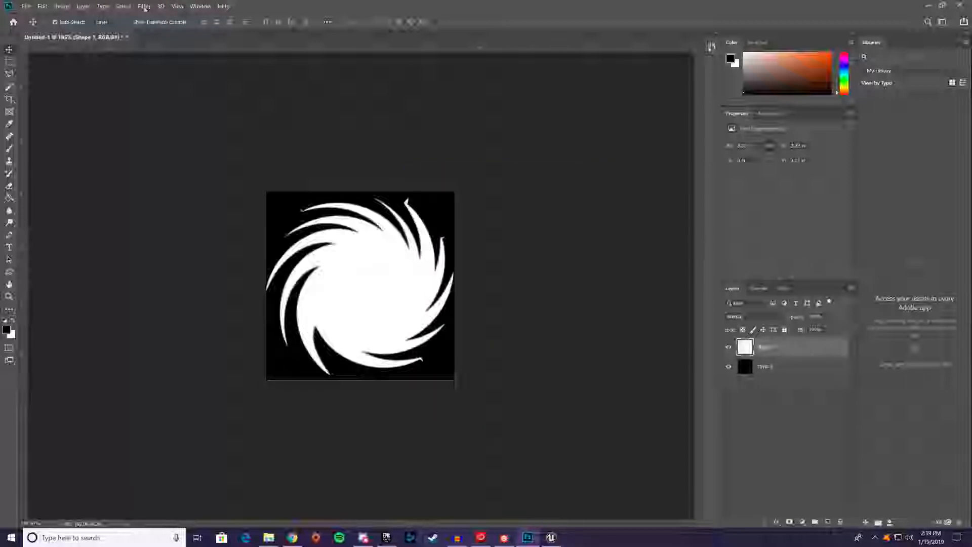
left_click(144, 6)
left_click(153, 17)
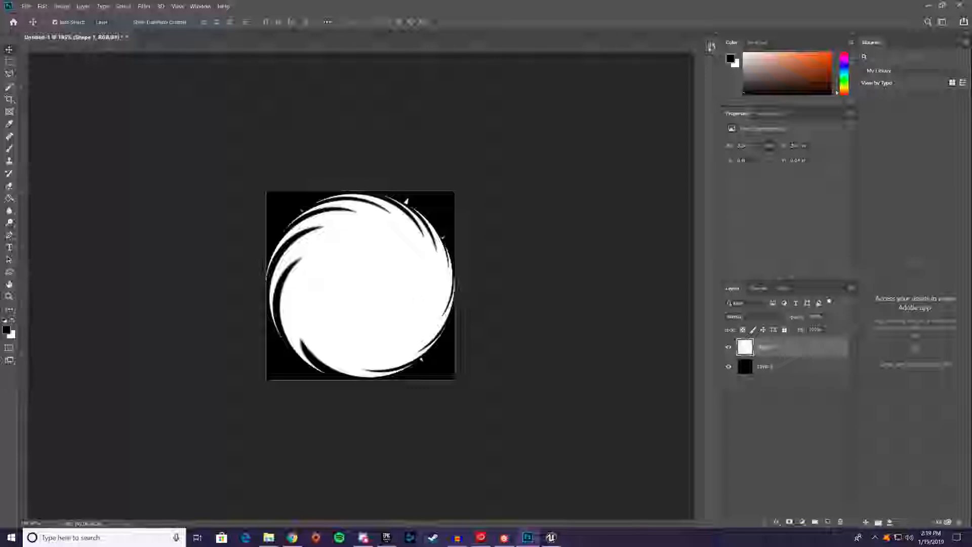
Scale the white spiral layer down about its centre to about 97% with Free Transform so it clears the canvas edges
left_click_drag(353, 268, 338, 253)
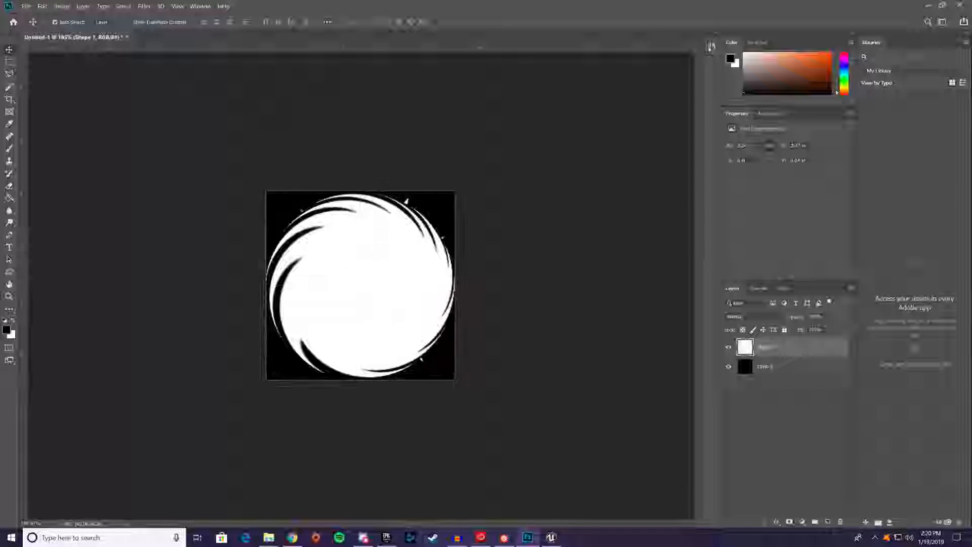
left_click(428, 360)
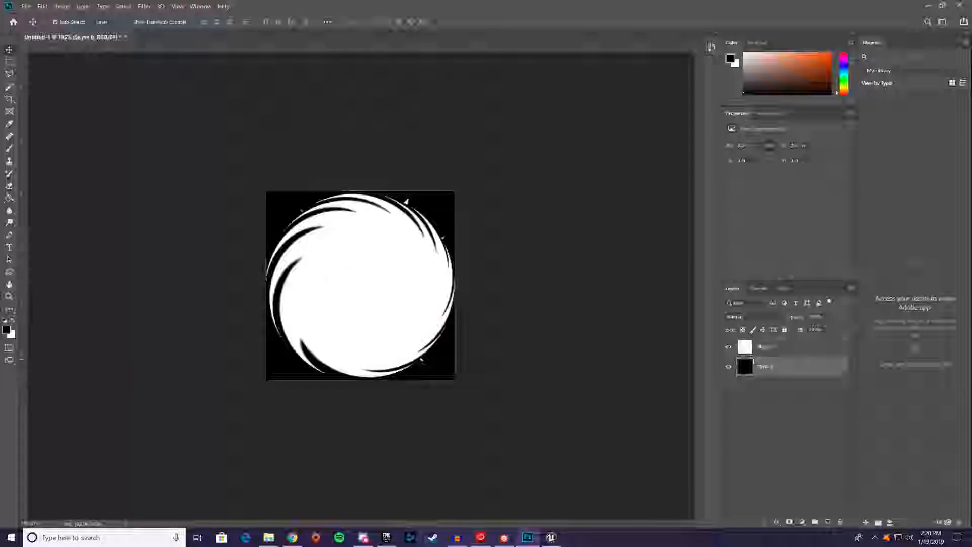
left_click(46, 5)
left_click(768, 347)
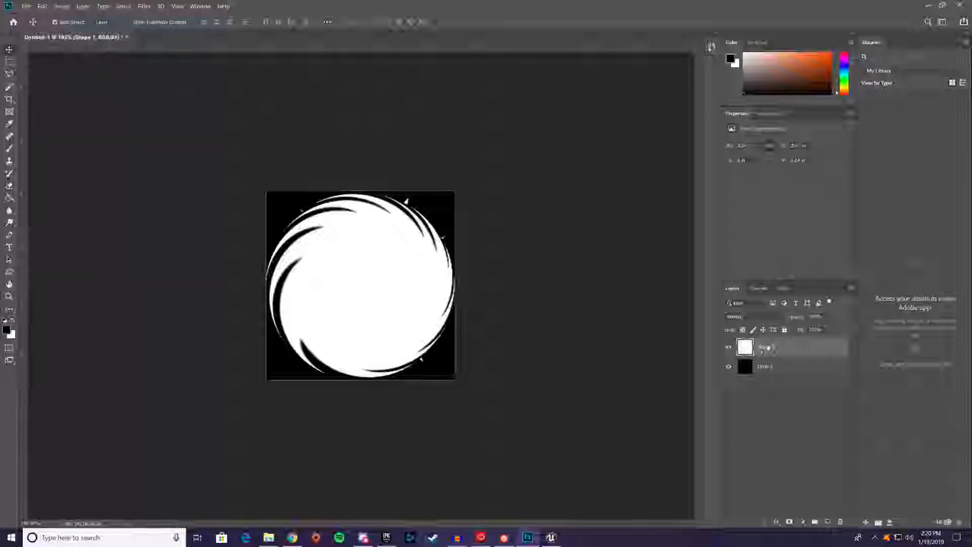
right_click(374, 259)
left_click(390, 256)
left_click(43, 6)
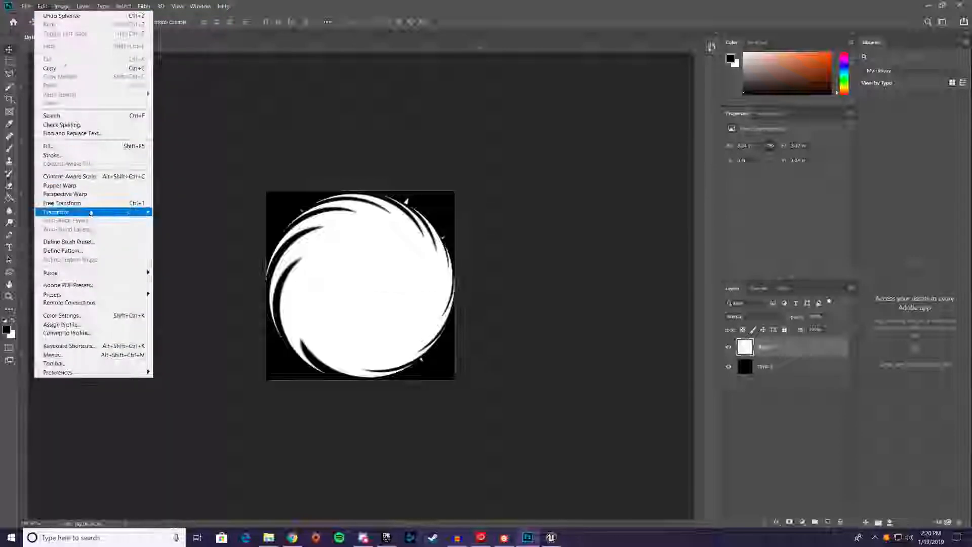
left_click(85, 203)
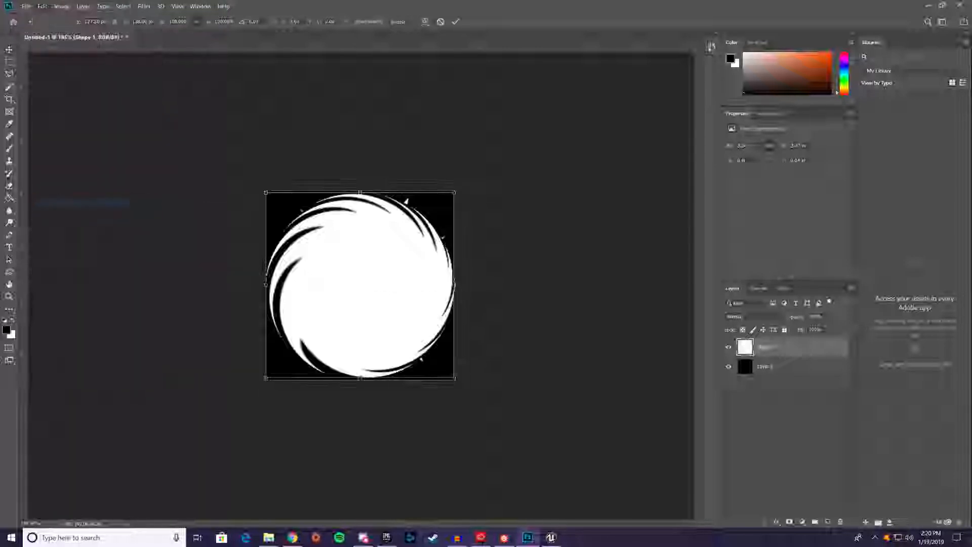
mouse_move(455, 378)
left_mouse_down()
mouse_move(446, 375)
mouse_move(455, 392)
mouse_move(445, 367)
mouse_move(452, 375)
left_mouse_up()
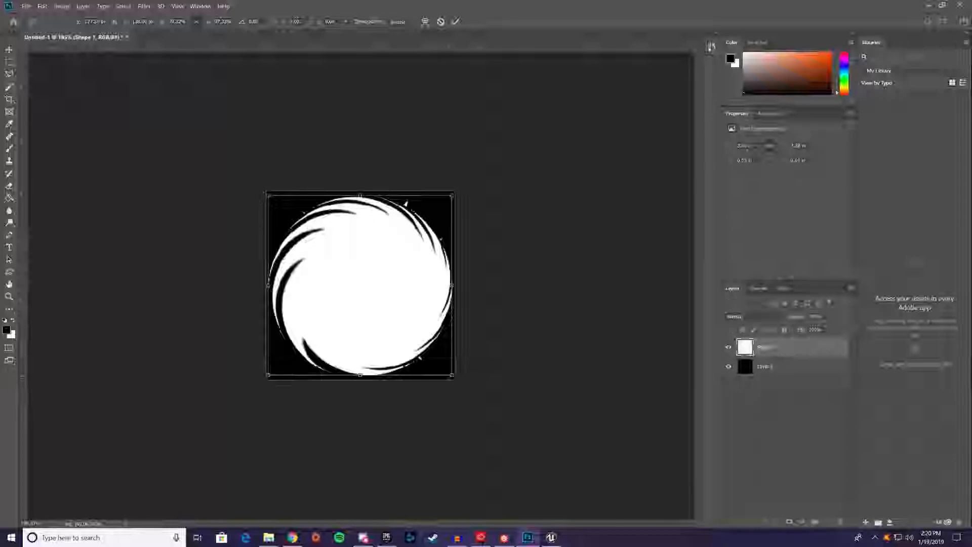
key("Return")
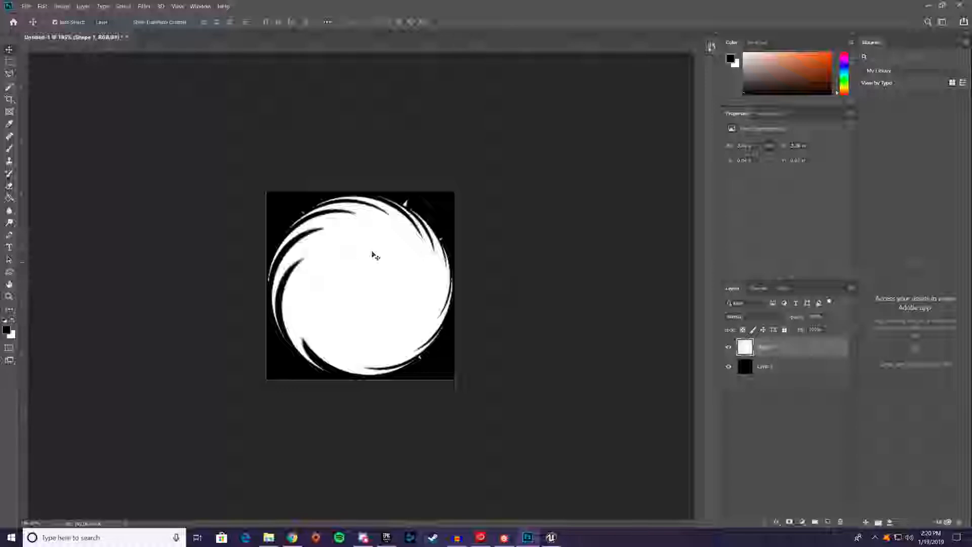
Paint over the stray tips around the spiral's outer edge with a small black brush
left_click(9, 149)
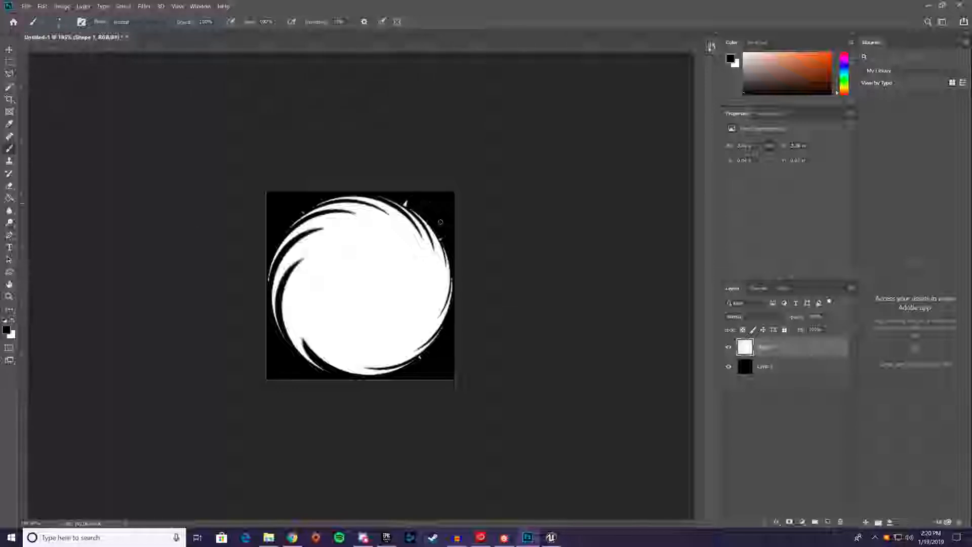
scroll(446, 239, "up", 4, "alt")
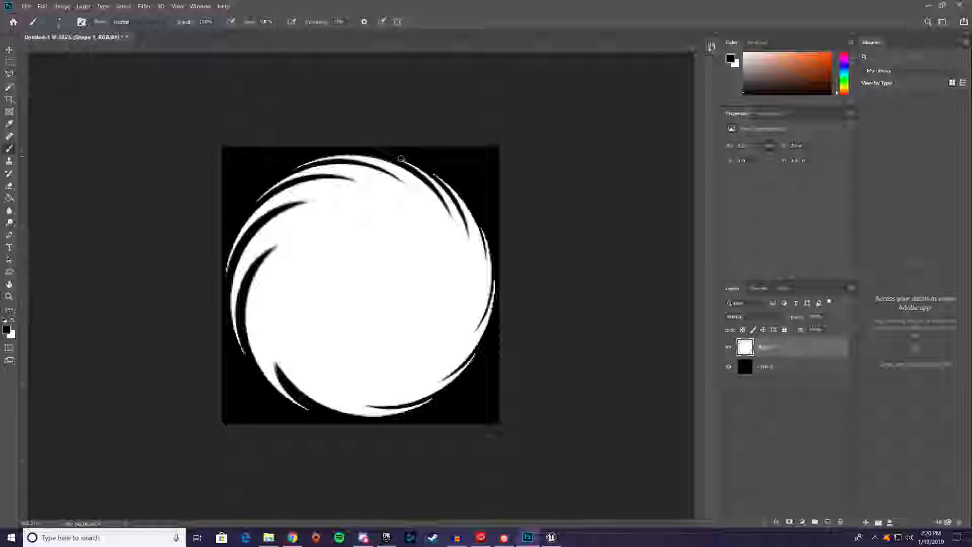
left_click_drag(401, 158, 404, 160)
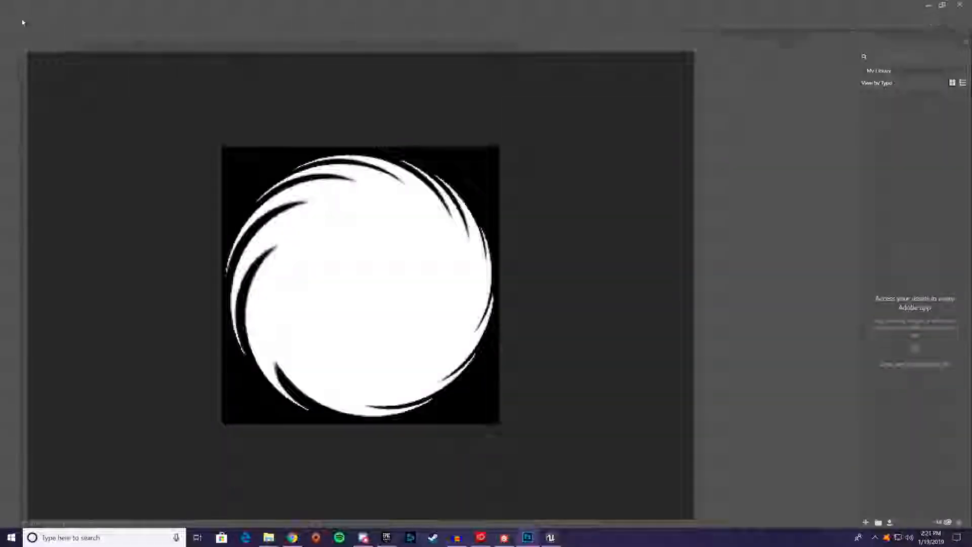
Set up a 256 by 256 px PNG export of the spiral without transparency, and cancel the export
left_click(26, 6)
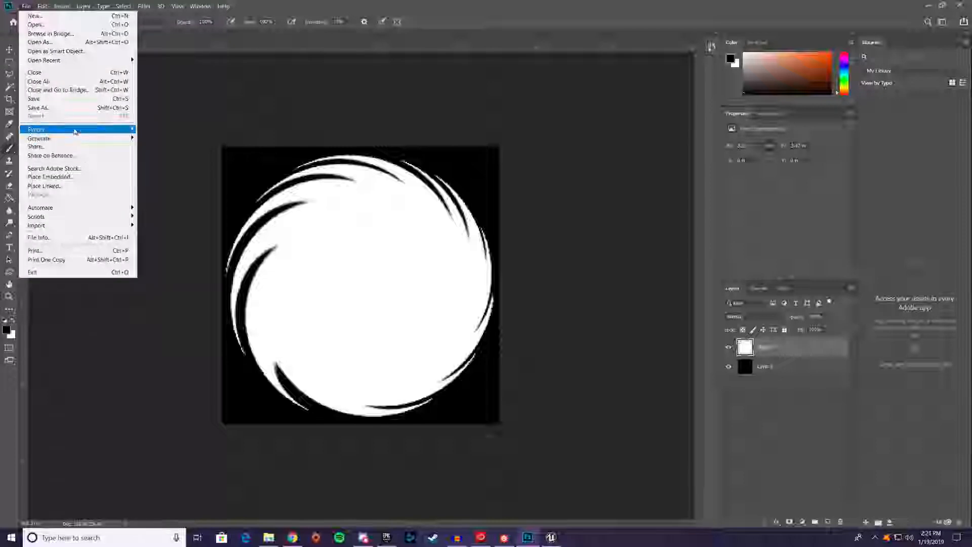
mouse_move(73, 131)
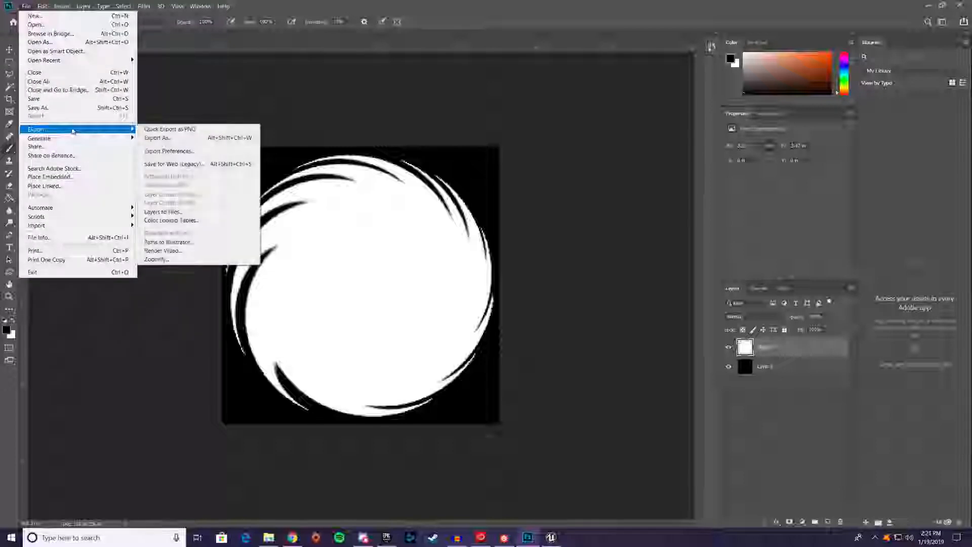
left_click(168, 137)
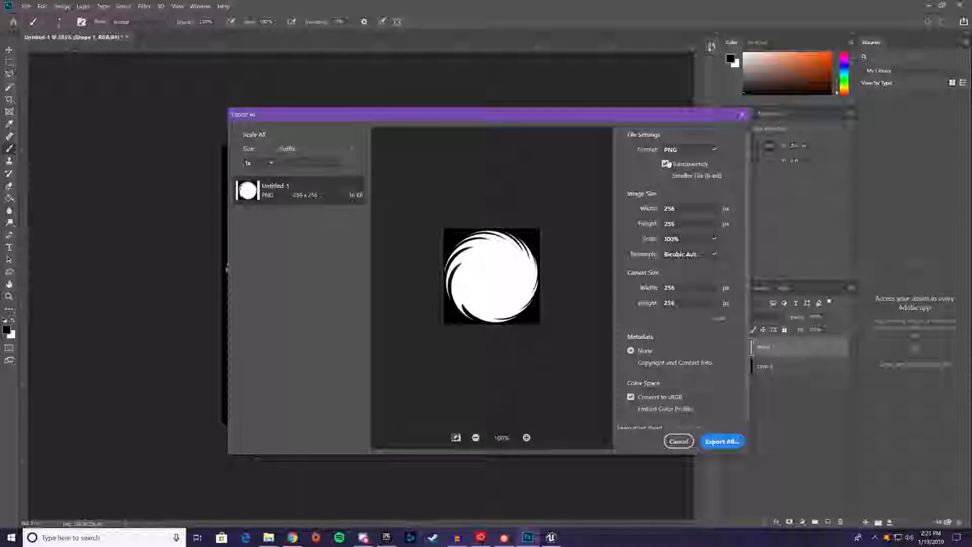
left_click(666, 164)
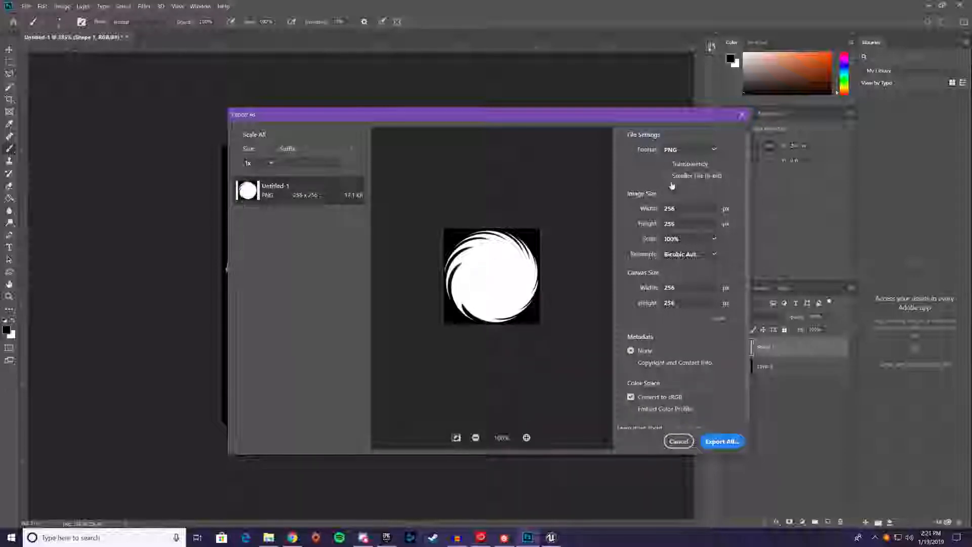
left_click(678, 442)
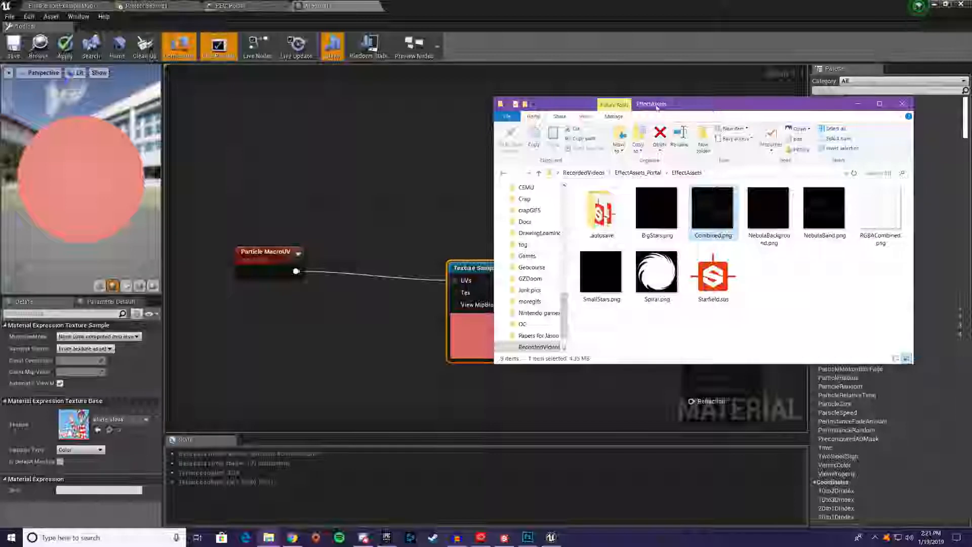
Switch to the Unreal Engine level editor and import Spiral.png from the EffectAssets folder into the Portal content folder
left_click_drag(657, 106, 971, 67)
left_click(58, 6)
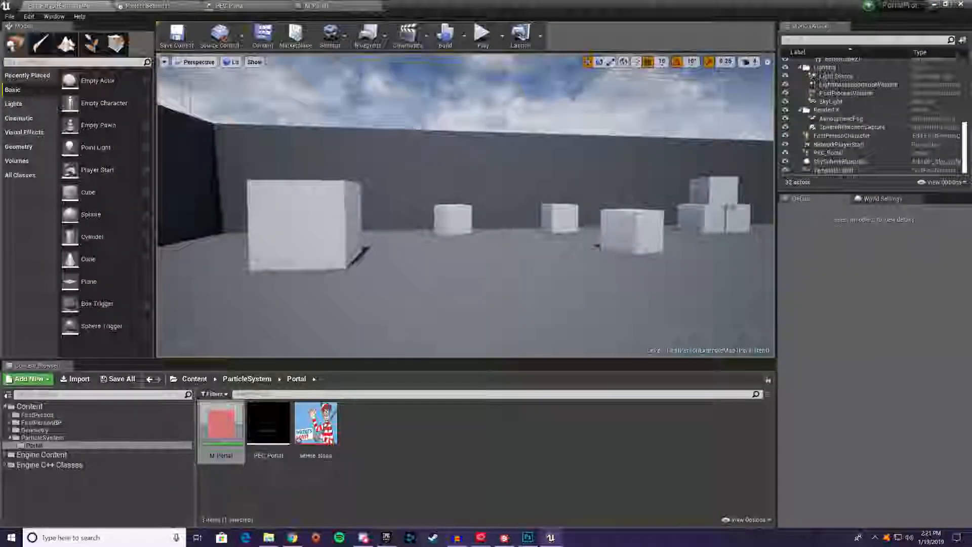
left_click_drag(971, 263, 441, 414)
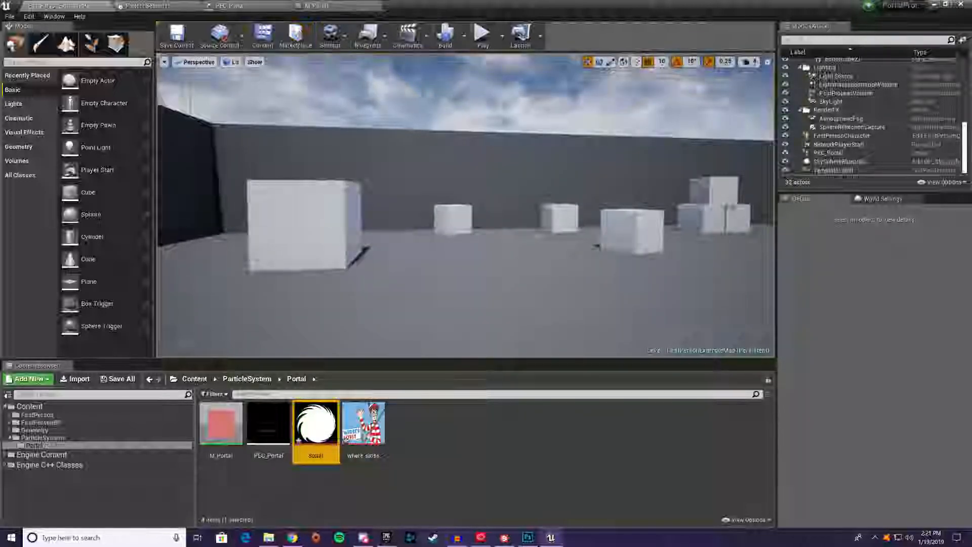
Add the imported spiral texture to the M_Portal graph as a Texture Sample, placing it well below the existing Texture Sample
left_click(229, 5)
left_click(317, 5)
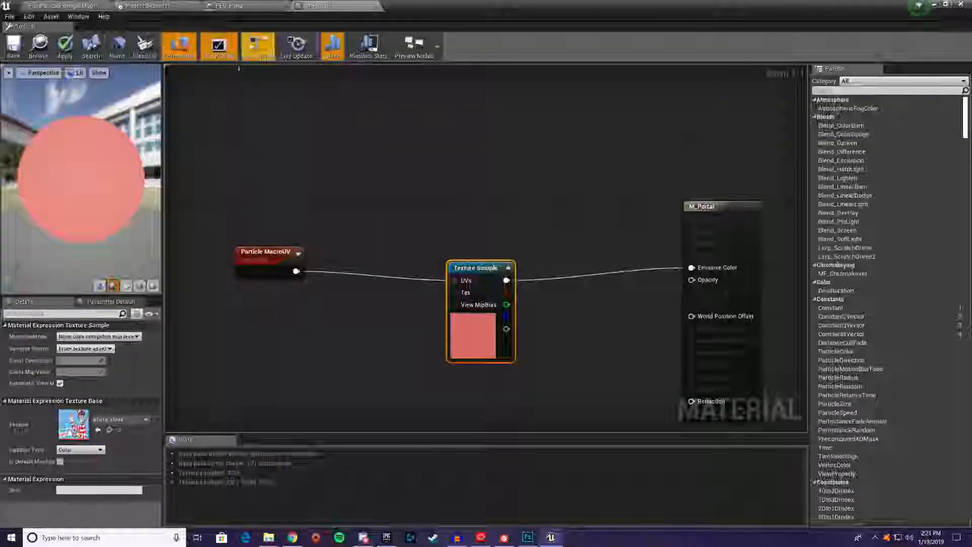
right_click_drag(527, 301, 500, 270)
left_click_drag(449, 229, 404, 191)
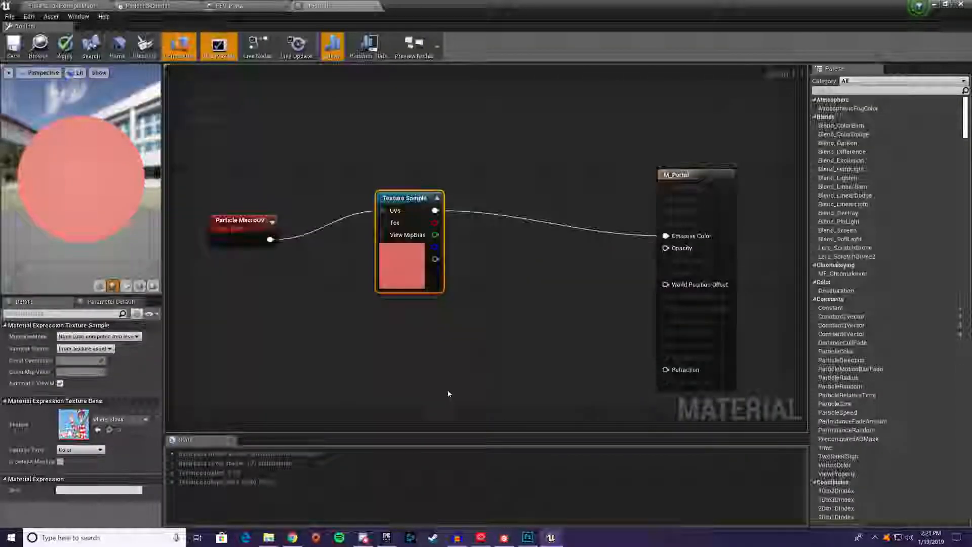
left_click(68, 6)
left_click_drag(315, 423, 481, 261)
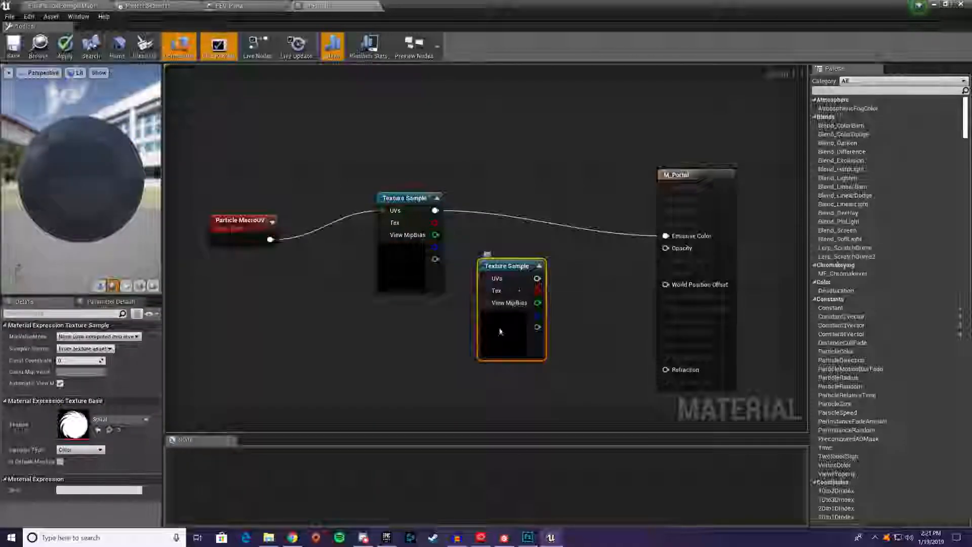
left_click_drag(515, 291, 405, 390)
left_click_drag(419, 218, 404, 104)
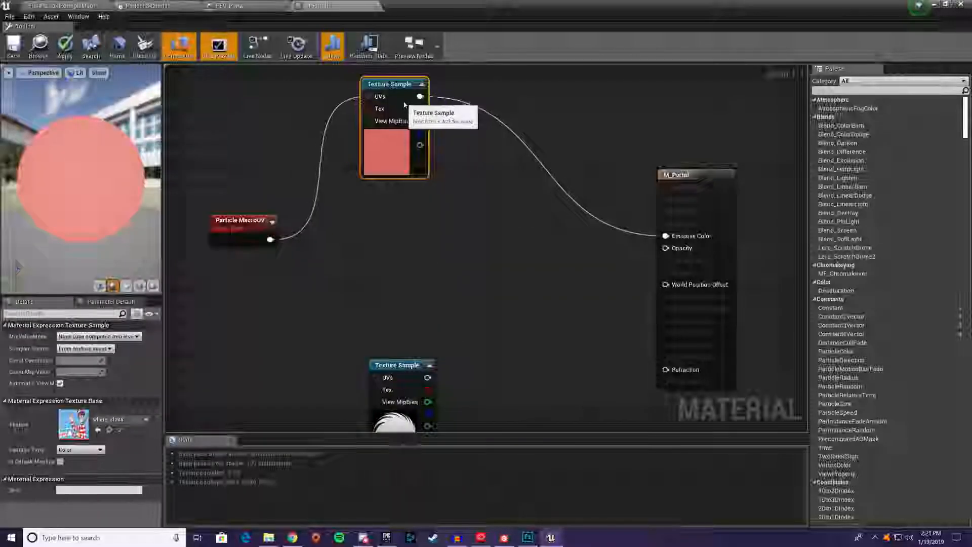
right_click_drag(399, 217, 474, 294)
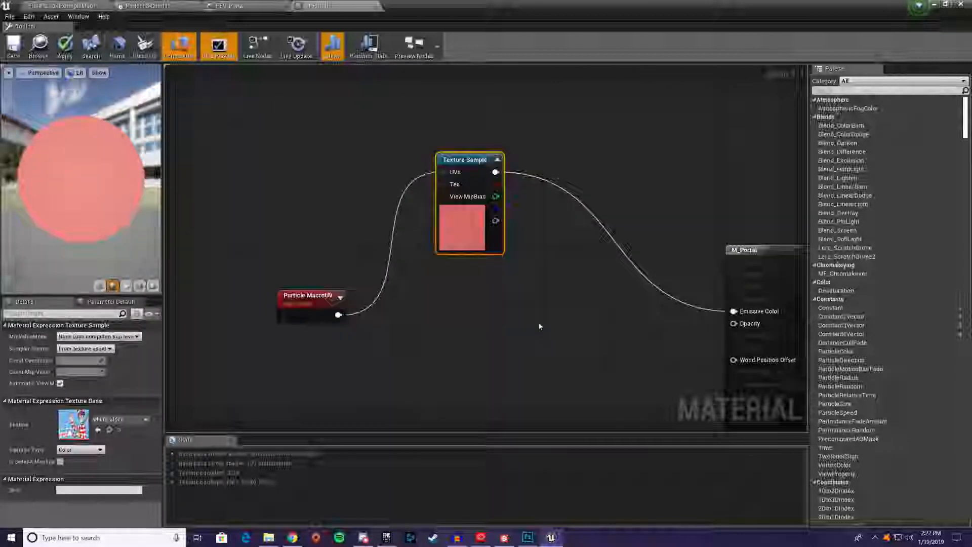
Add a Particle Color node and multiply it with the original Texture Sample's colour, feeding the result into M_Portal's Emissive Color
right_click(497, 321)
type("pa")
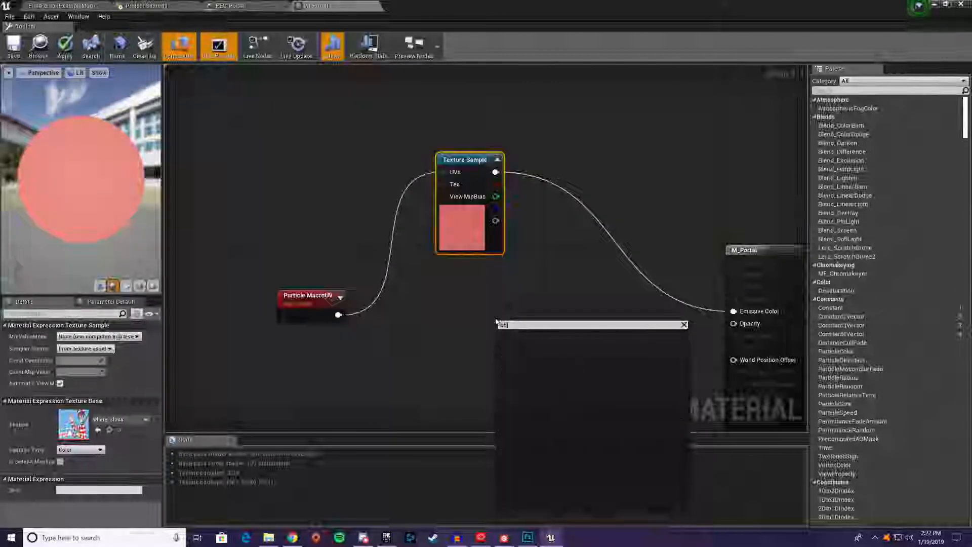
type("rtticle color")
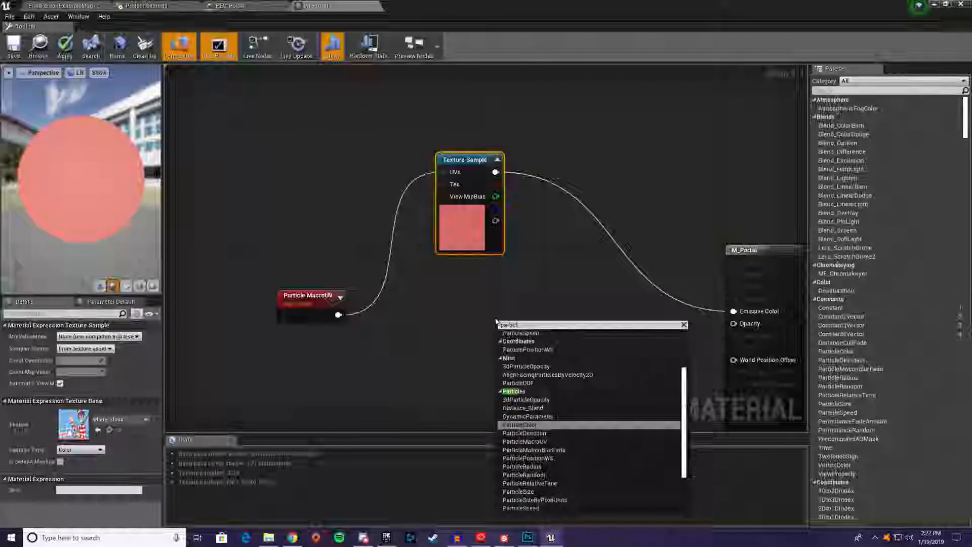
key("Return")
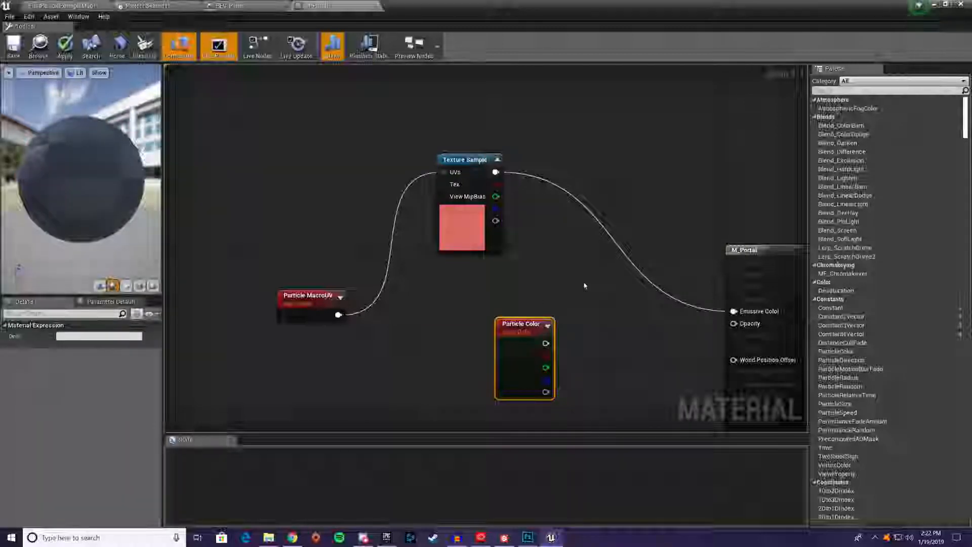
key("m")
left_click(602, 281)
left_click_drag(545, 343, 614, 309)
left_click_drag(495, 171, 733, 311)
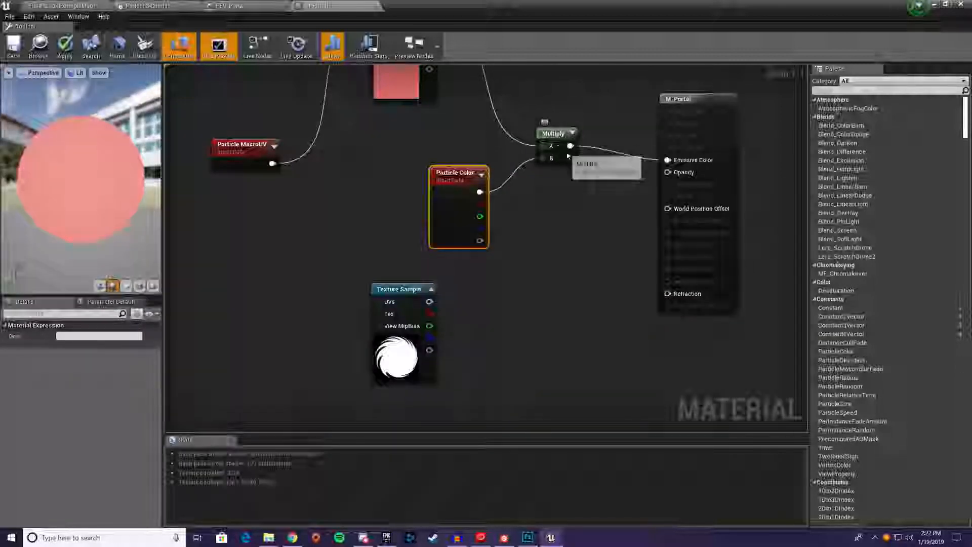
Copy the Multiply node, combine Particle Color's alpha with the spiral texture's red channel, and connect the result to Opacity
left_click(559, 152)
key("ctrl+v")
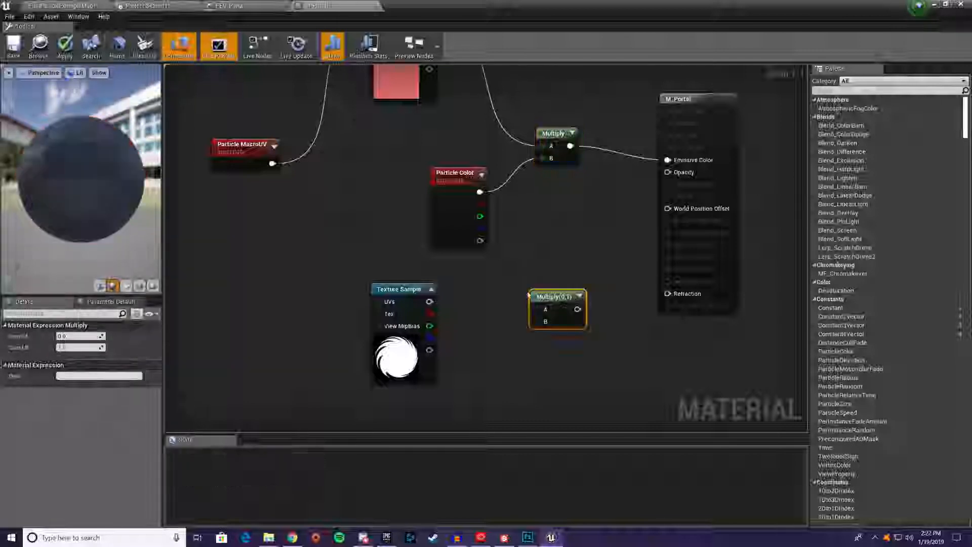
left_click_drag(429, 301, 544, 327)
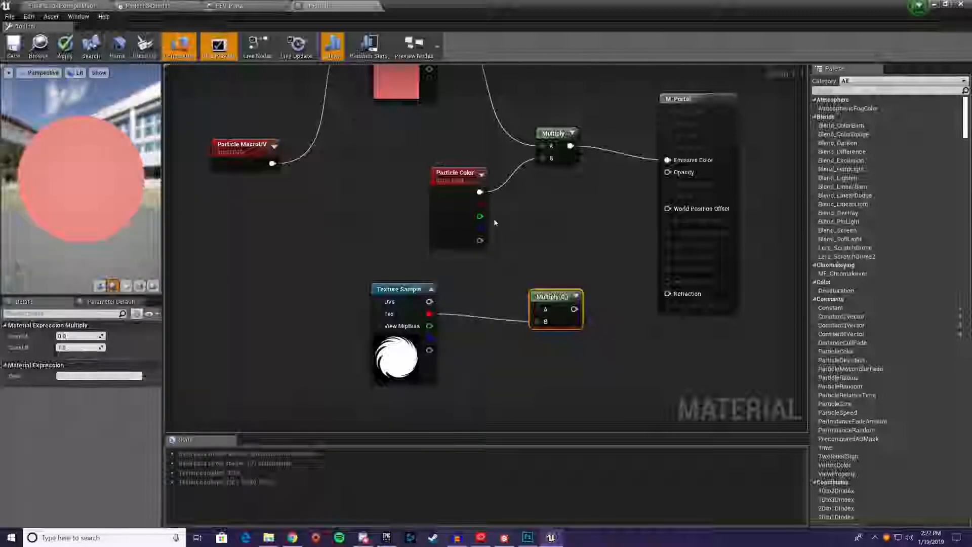
left_click_drag(479, 241, 537, 307)
left_click_drag(555, 304, 667, 172)
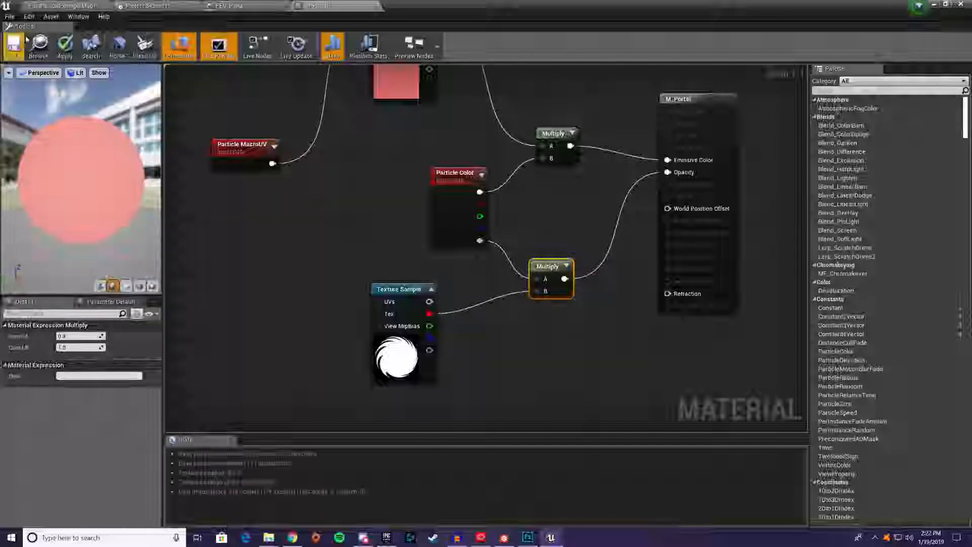
Apply the M_Portal material changes and preview the masked particles in the portal particle system
left_click(65, 46)
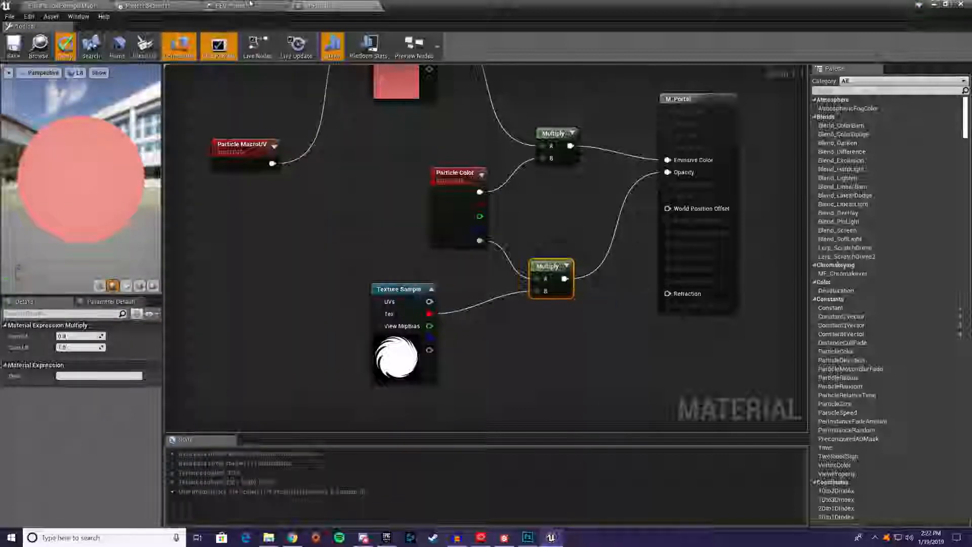
left_click(250, 4)
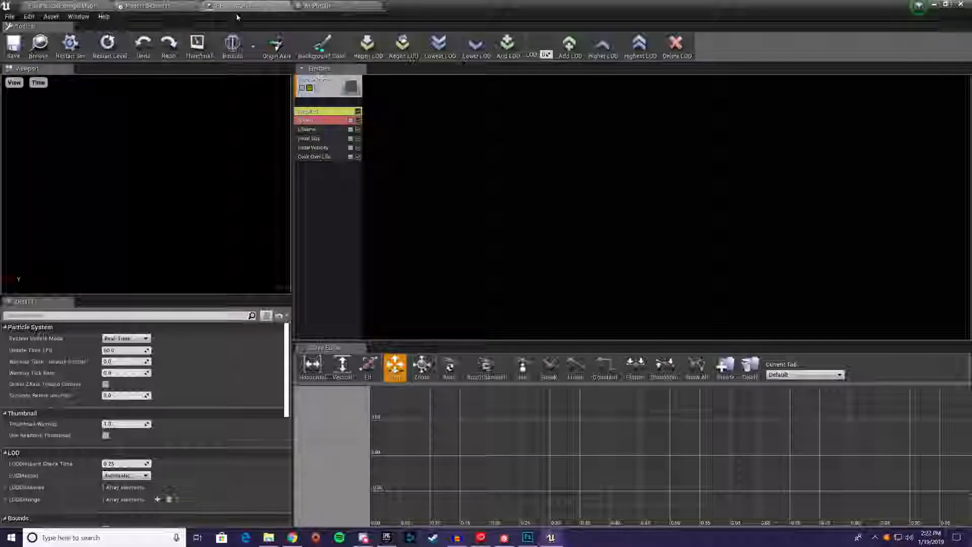
left_click(336, 5)
left_click(274, 5)
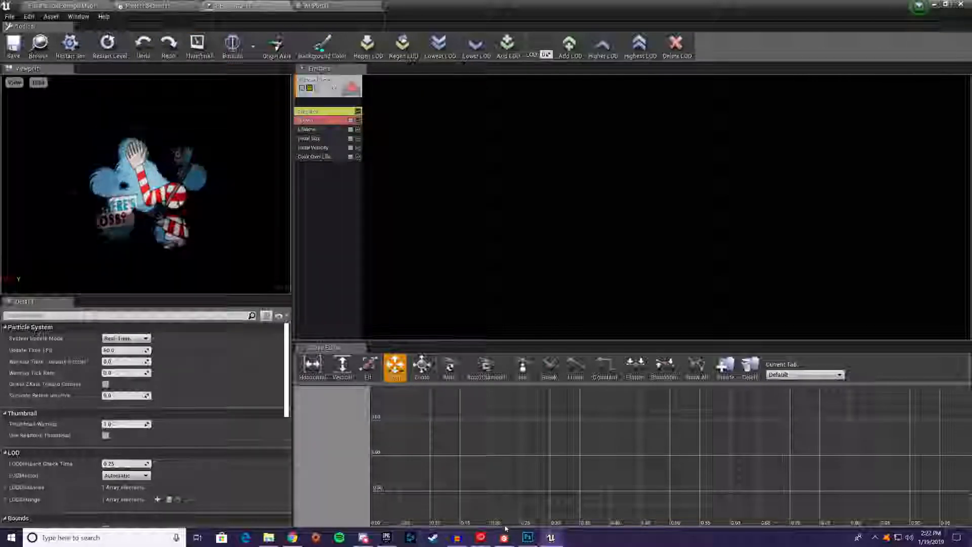
Switch to Substance Designer and preview the Starburst node of the Starfield graph in the 2D view
mouse_move(527, 540)
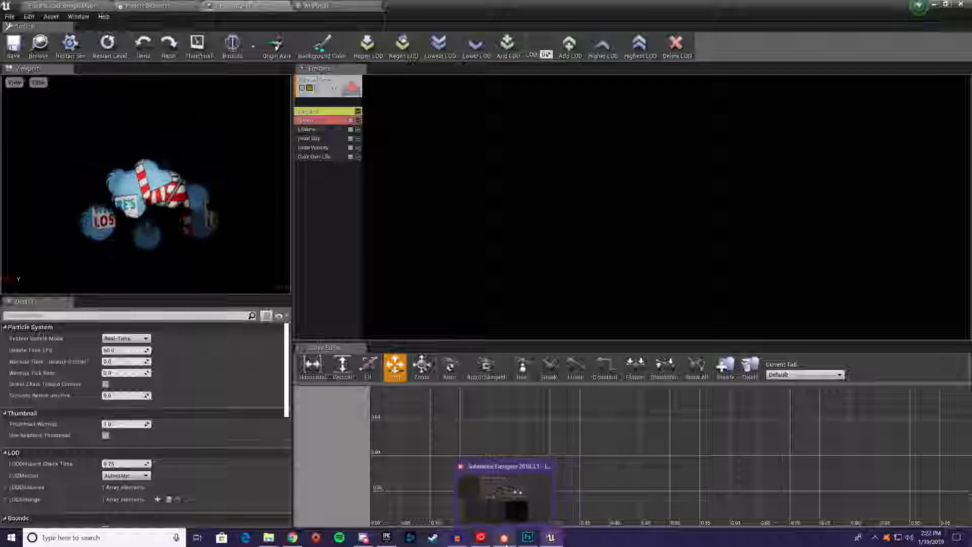
left_click(504, 541)
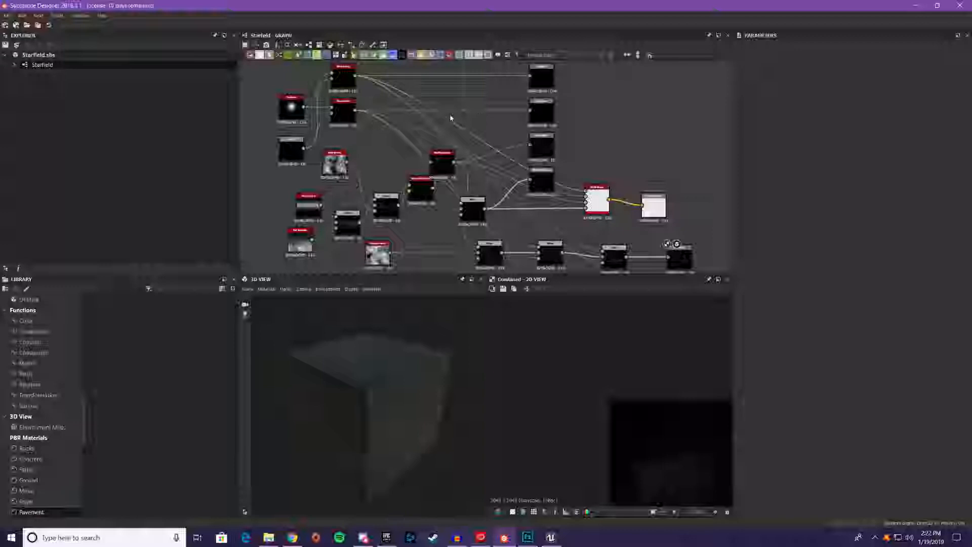
middle_click_drag(451, 113, 474, 141)
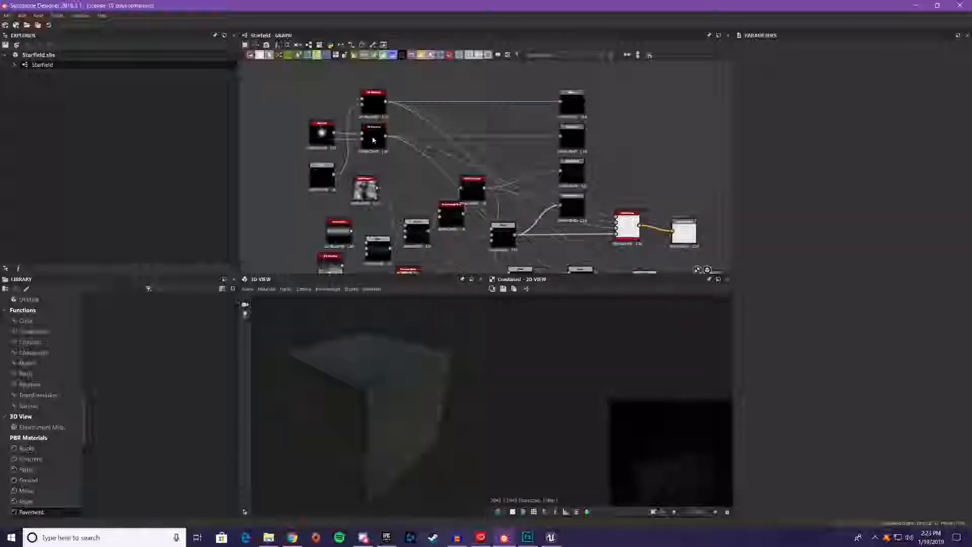
scroll(326, 160, "up", 3)
scroll(472, 190, "up", 2)
middle_click_drag(471, 189, 607, 253)
left_click(417, 164)
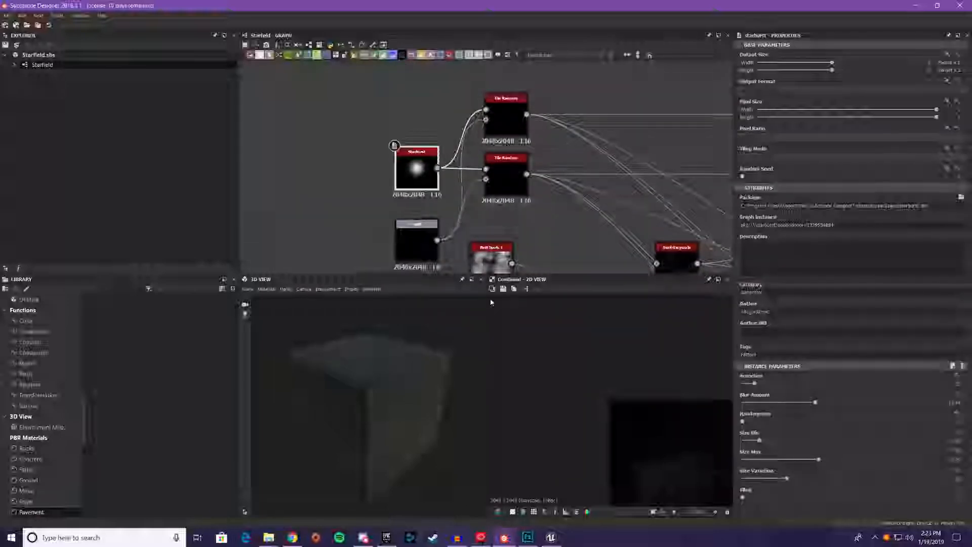
double_click(411, 178)
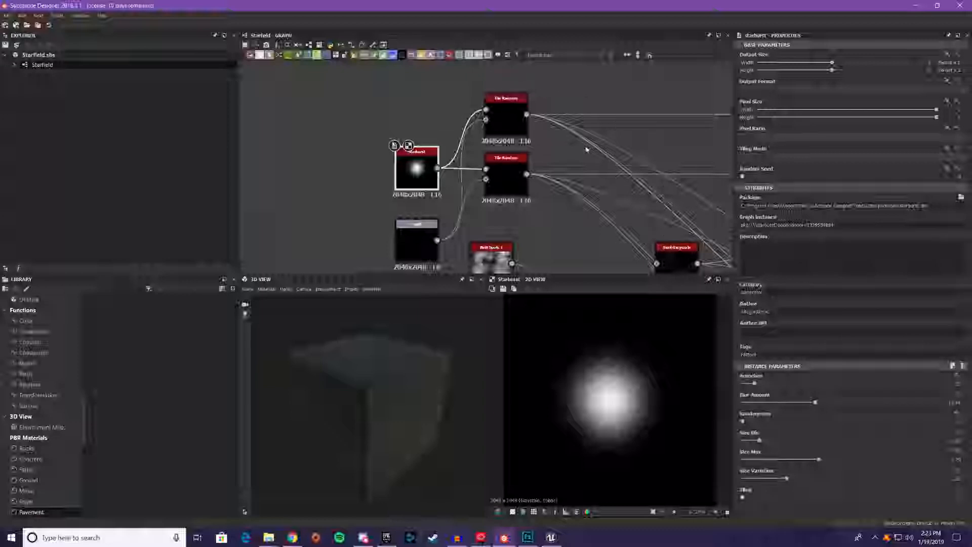
Preview the two Tile Random nodes fed by the Starburst node, one after the other
middle_click_drag(586, 147, 557, 121)
middle_click_drag(516, 213, 508, 231)
left_click(466, 107)
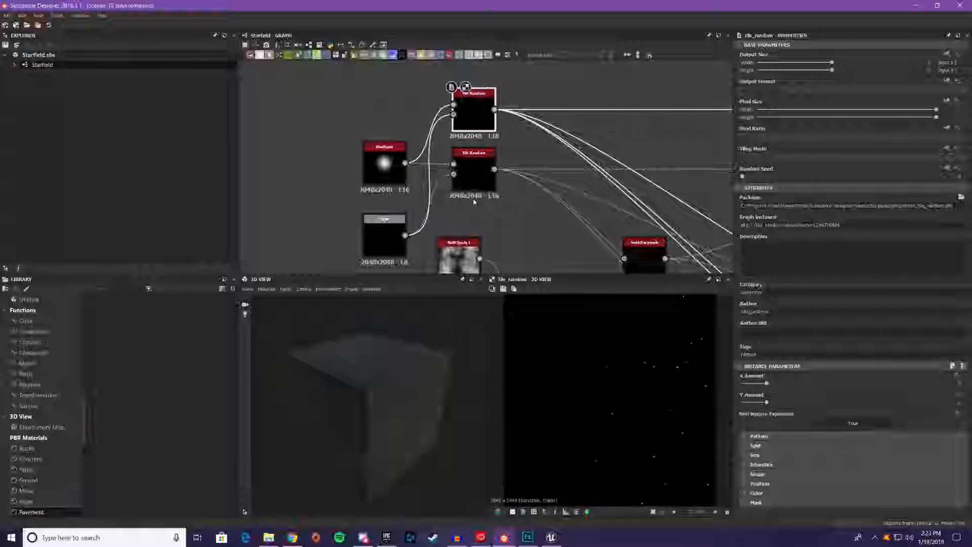
left_click(483, 169)
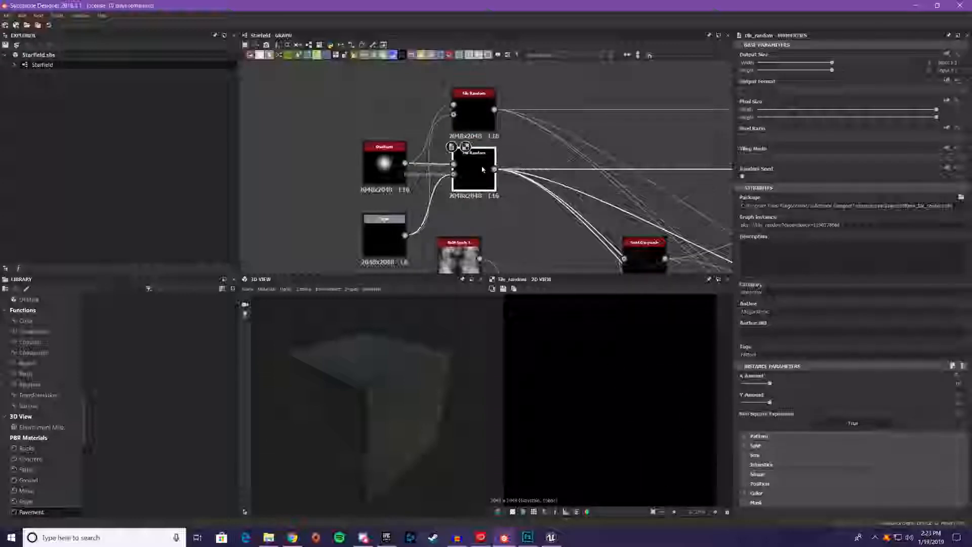
Examine how the two Tile Random nodes connect across the Starfield graph to the output nodes
middle_click_drag(599, 221, 516, 215)
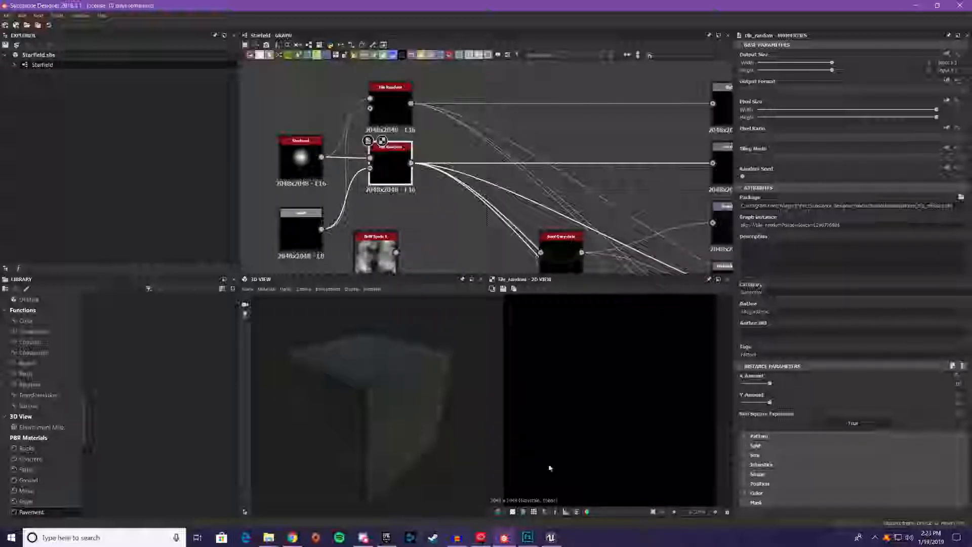
middle_click_drag(452, 156, 348, 168)
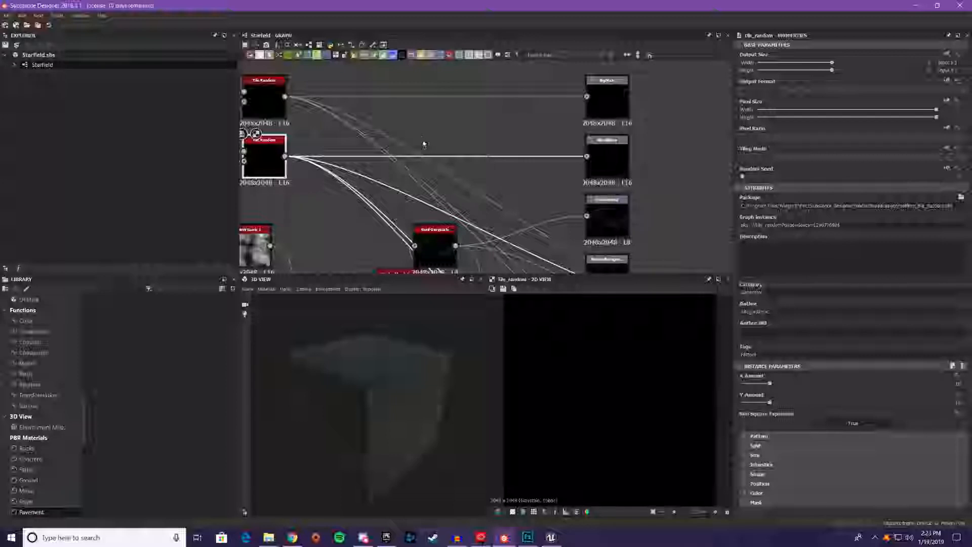
middle_click_drag(394, 147, 462, 143)
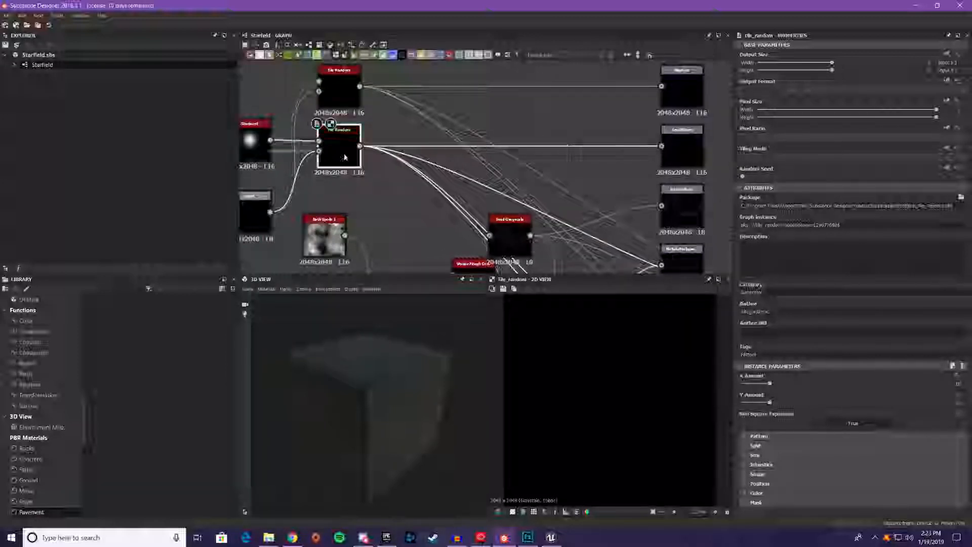
middle_click_drag(413, 185, 503, 206)
middle_click_drag(519, 154, 318, 152)
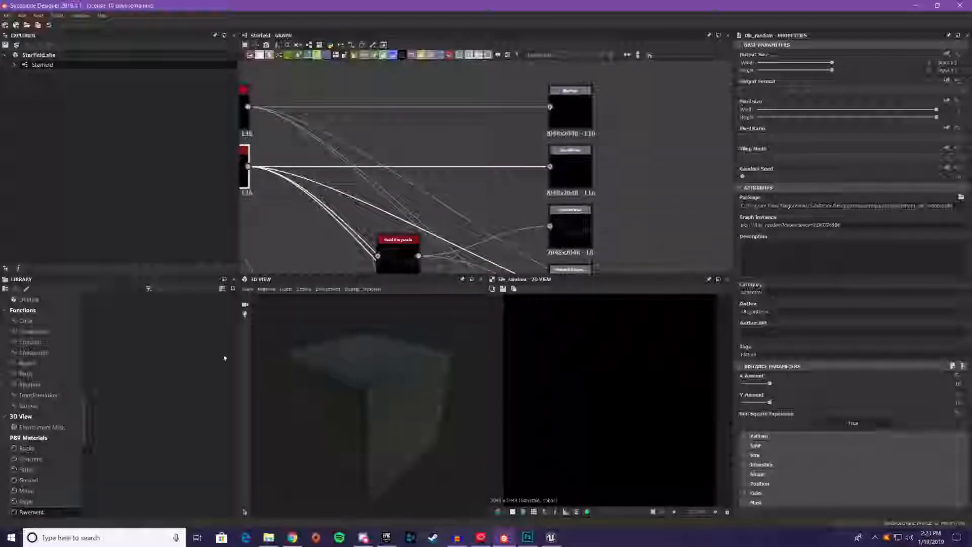
middle_click_drag(363, 130, 464, 124)
middle_click_drag(618, 204, 653, 148)
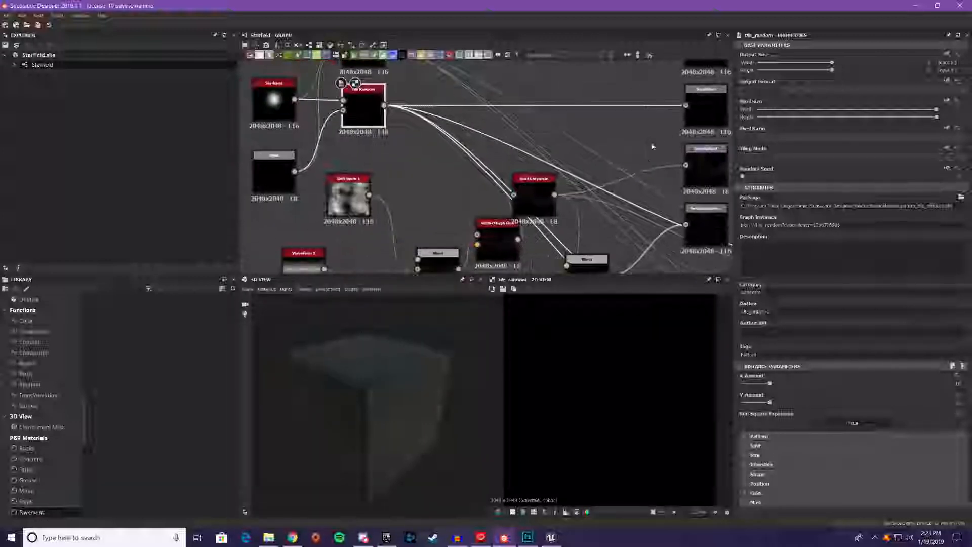
middle_click_drag(592, 173, 556, 137)
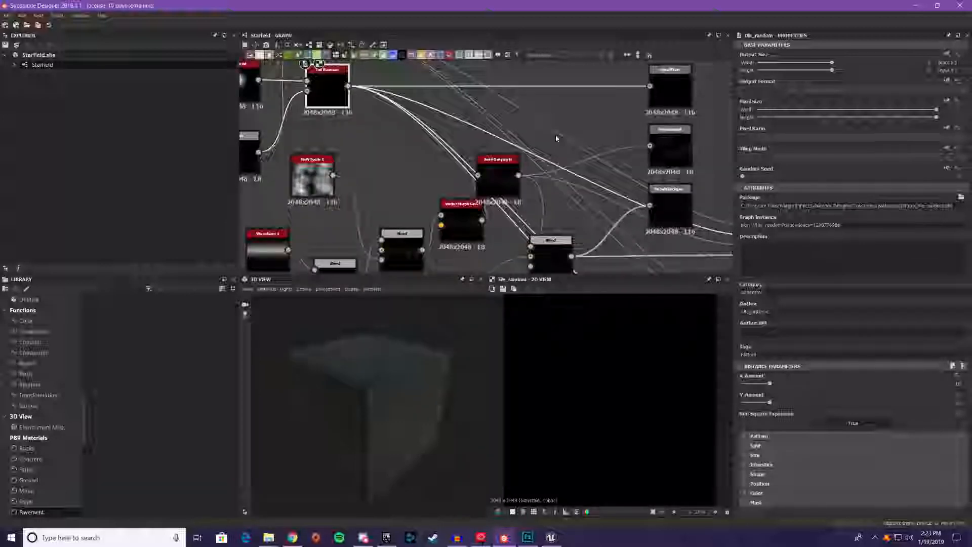
Preview the Blend of Waveform 1 and the dirt gradient, the BnW Spots 1 noise, and the Blend that combines them
middle_click_drag(557, 137, 657, 83)
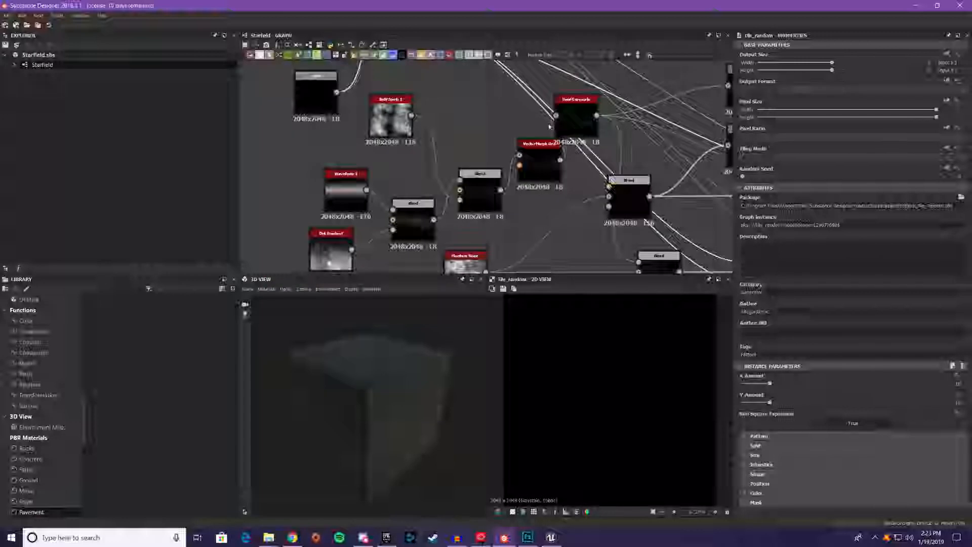
middle_click_drag(542, 108, 563, 68)
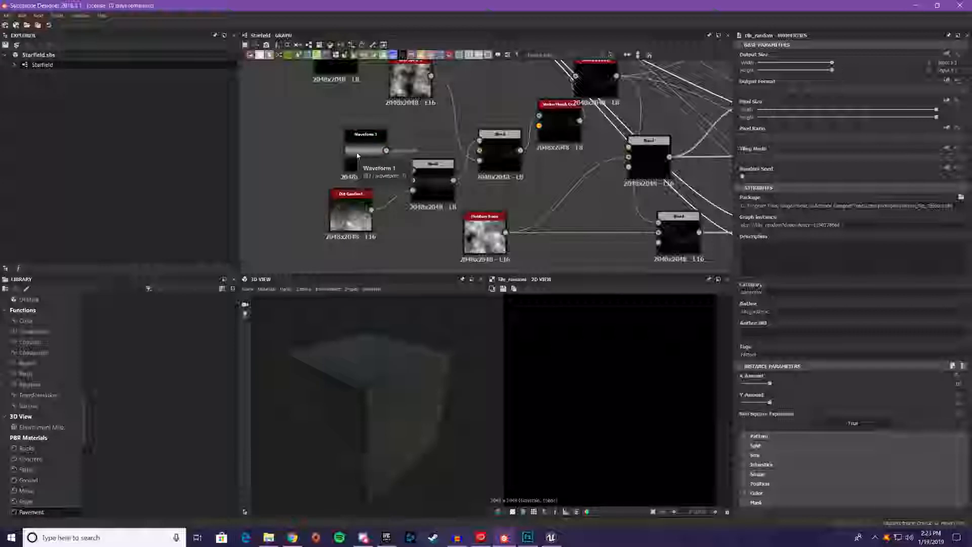
left_click(433, 191)
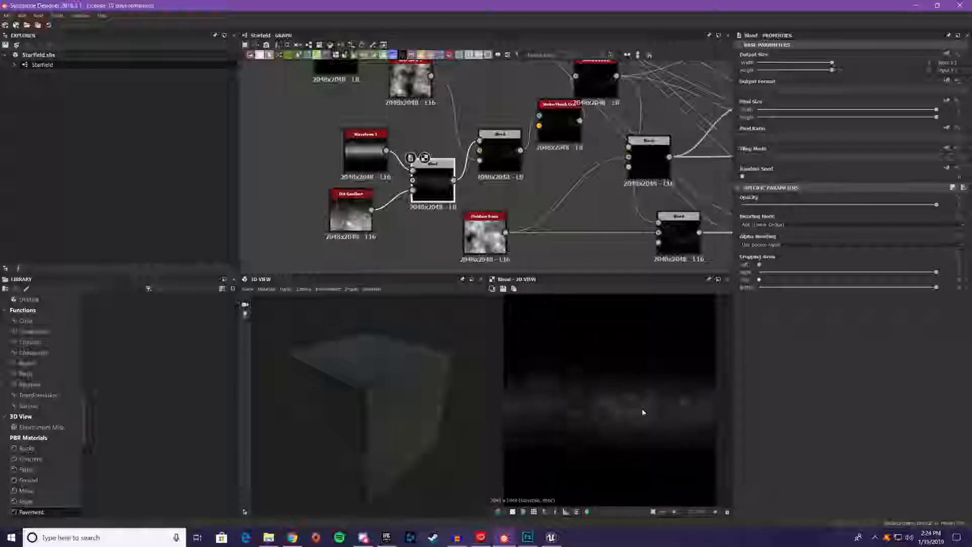
middle_click_drag(584, 230, 515, 266)
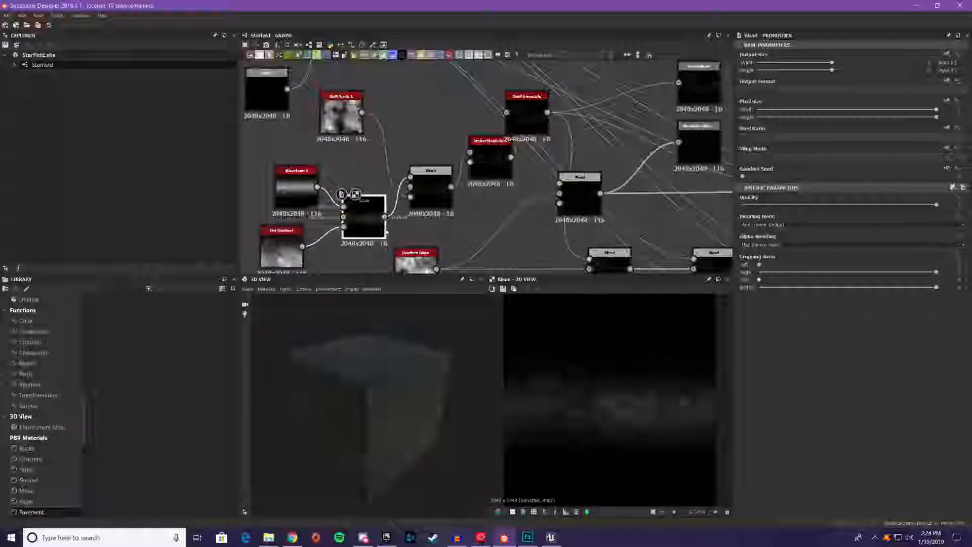
left_click(430, 191)
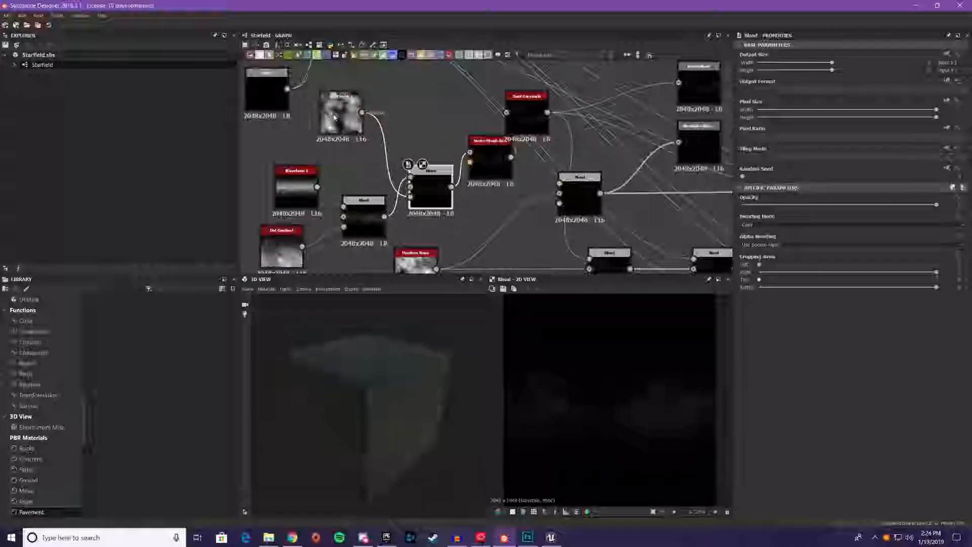
left_click(333, 115)
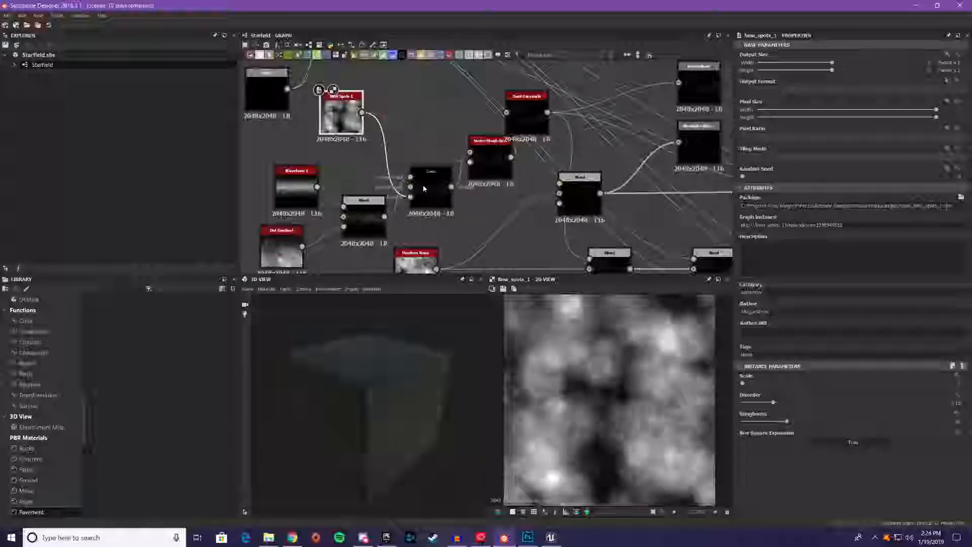
left_click(445, 201)
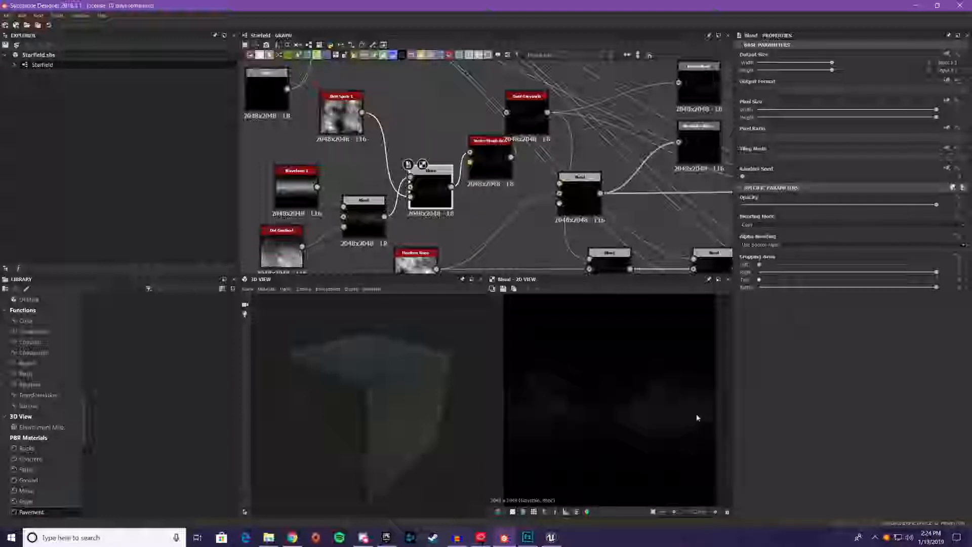
Preview the Vector Morph Grayscale node and the Swirl Grayscale node it feeds in the 2D view
left_click(489, 177)
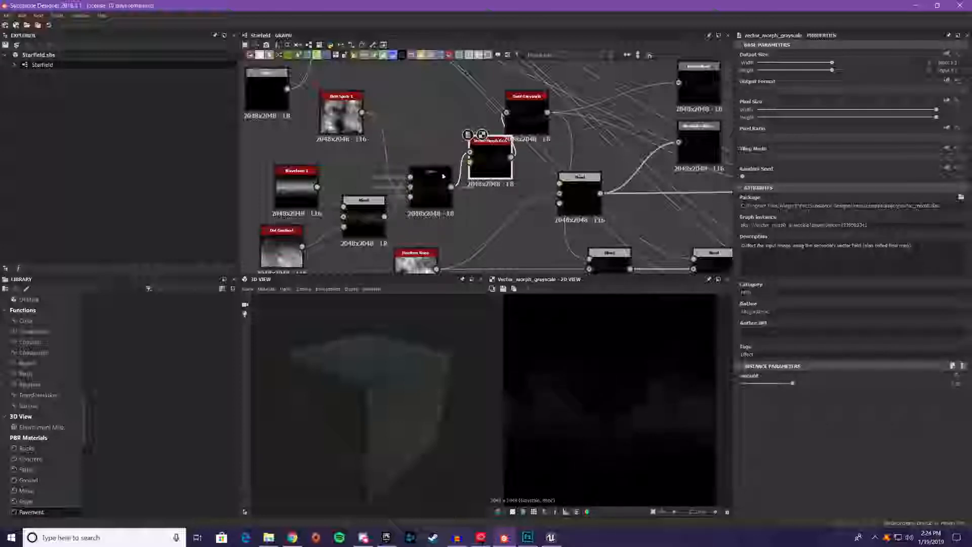
scroll(647, 411, "up", 2)
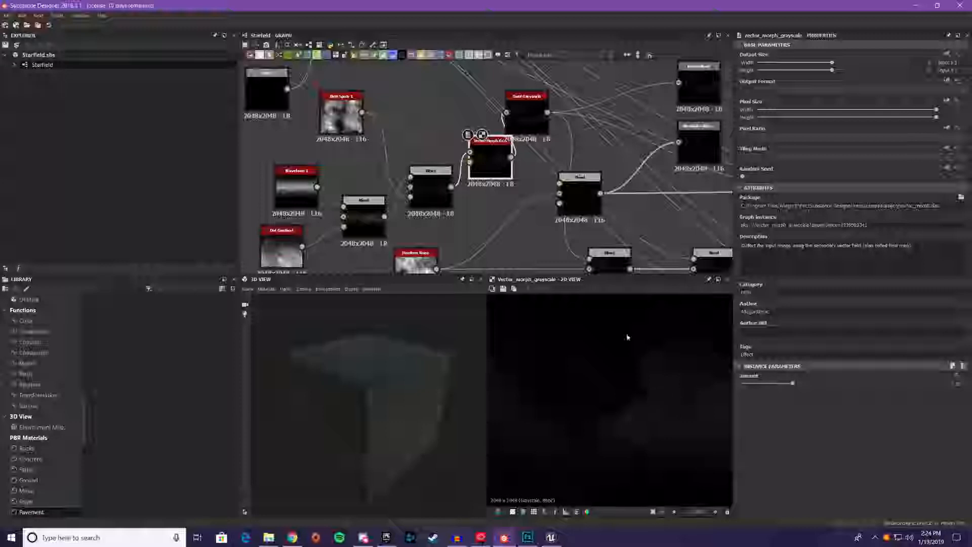
double_click(530, 122)
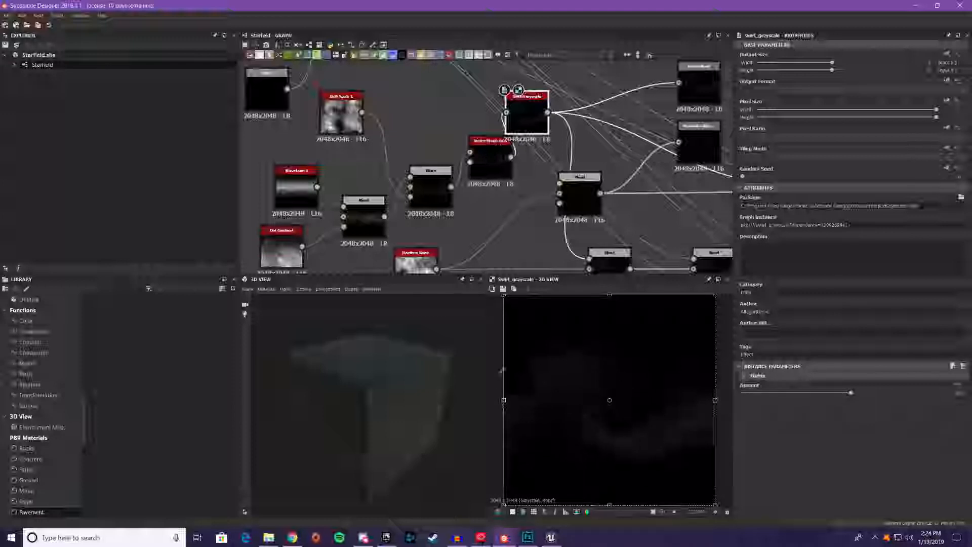
Preview the Moisture Noise node and the Blend node that it feeds toward the RGBA Merge
middle_click_drag(628, 175, 724, 114)
middle_click_drag(569, 187, 430, 169)
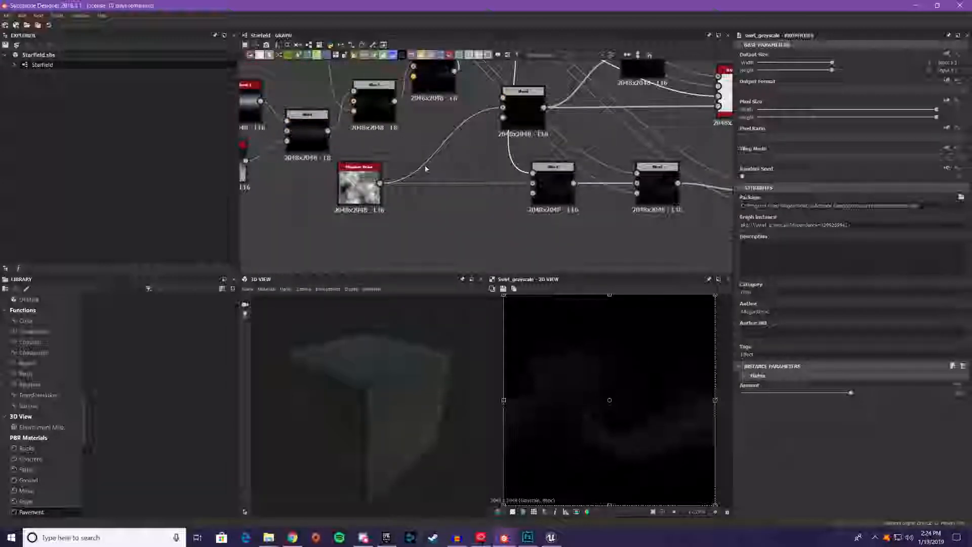
left_click(360, 184)
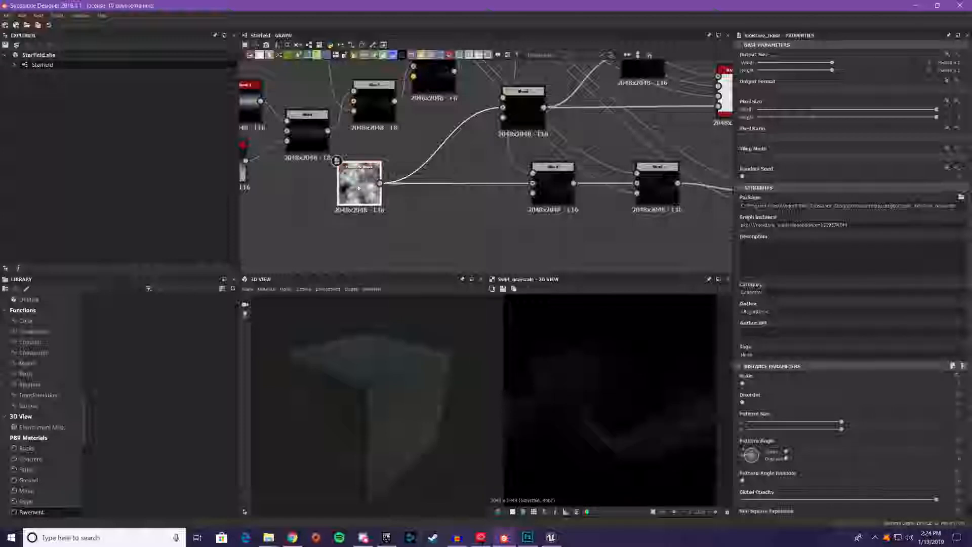
middle_click_drag(359, 187, 321, 242)
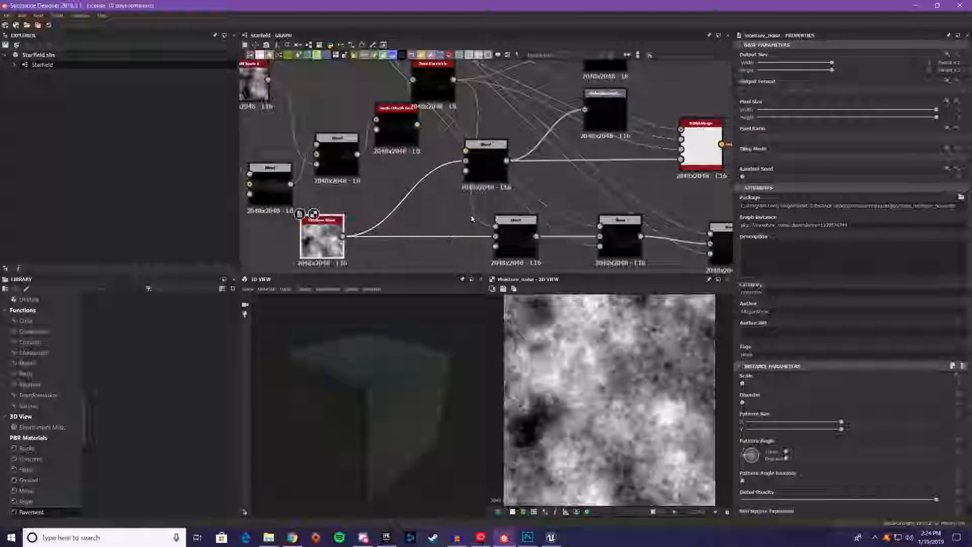
left_click(487, 167)
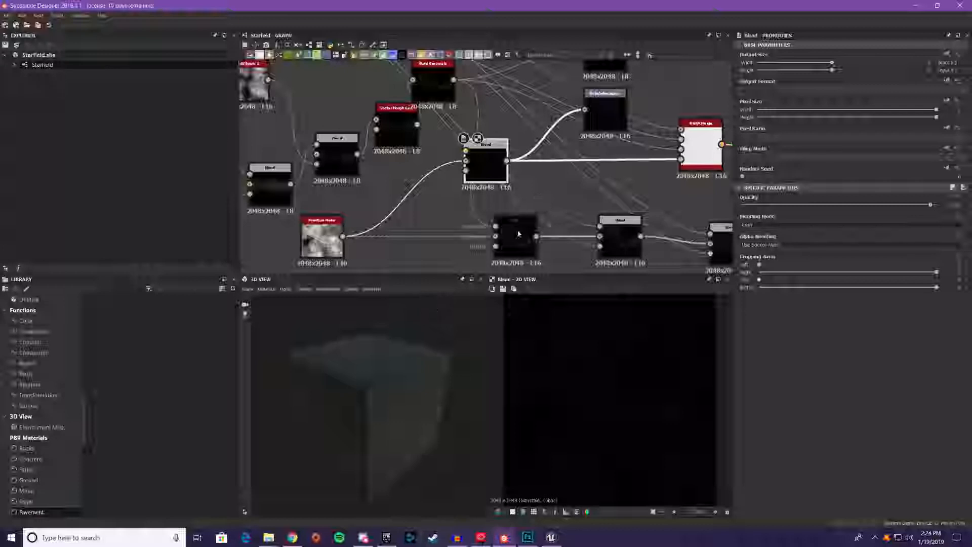
Preview the Combined output node at the end of the chain of Blend nodes
middle_click_drag(622, 178, 567, 207)
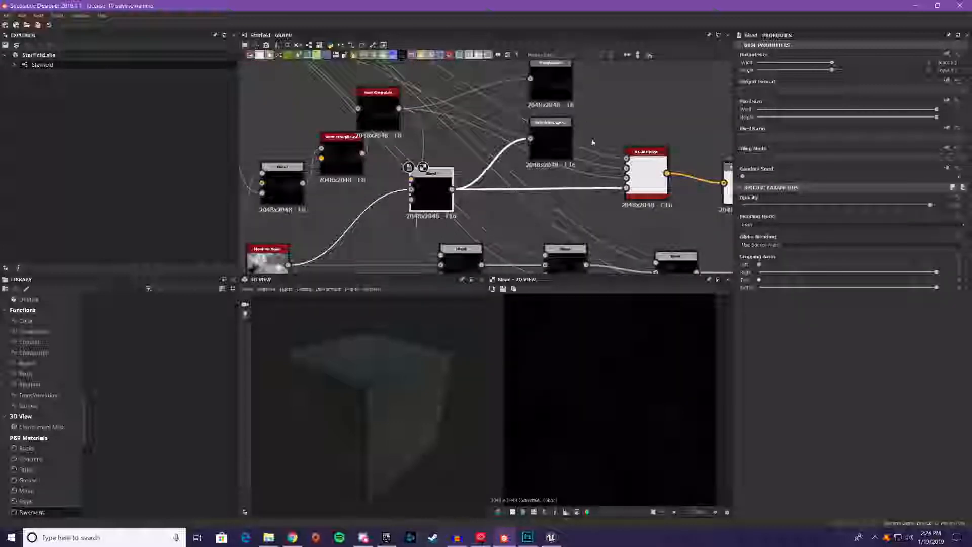
middle_click_drag(586, 226, 388, 208)
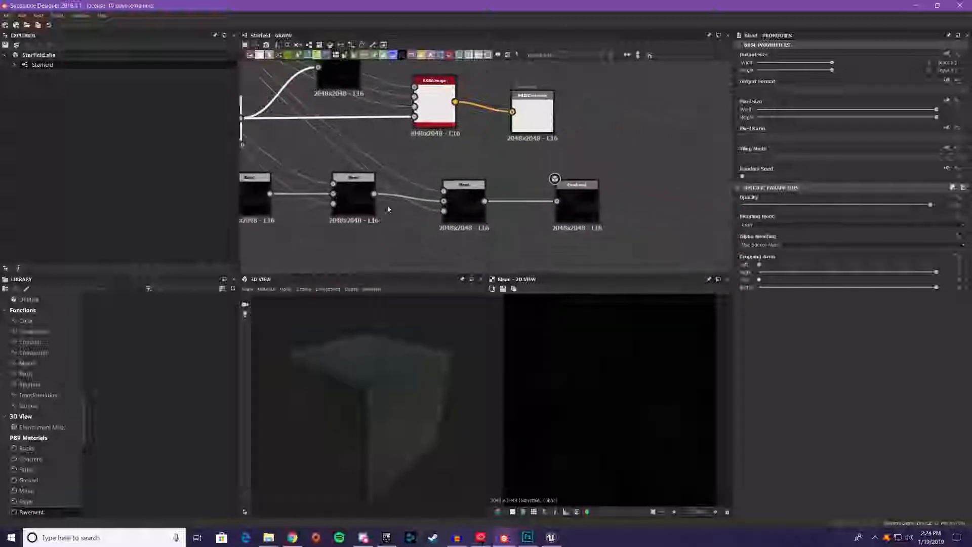
left_click(584, 200)
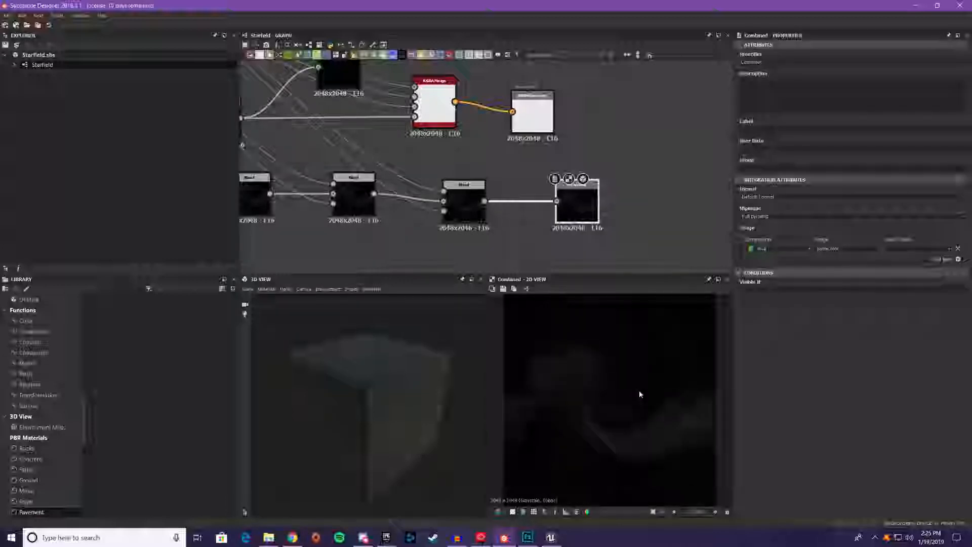
scroll(639, 392, "up", 5)
scroll(639, 358, "down", 6)
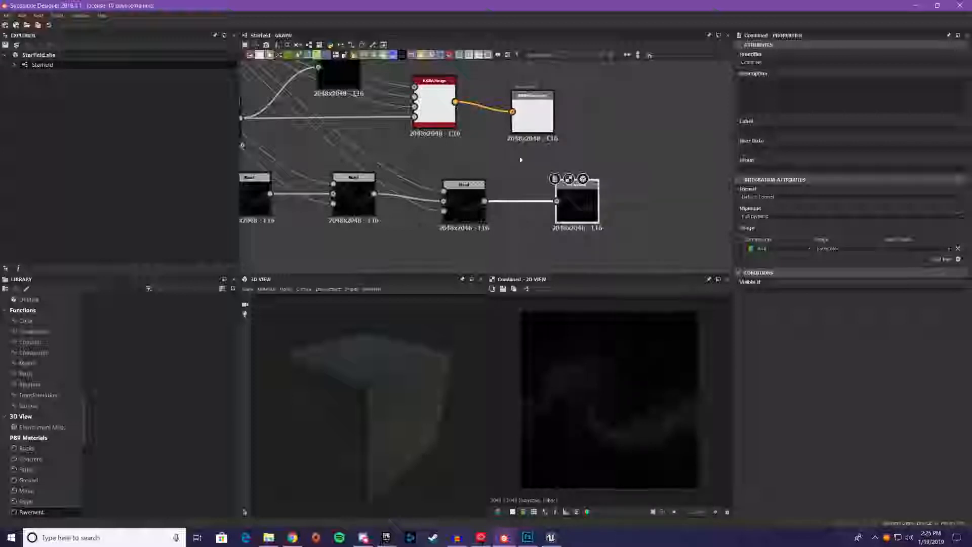
Examine which nodes feed the RGBA Merge node's four inputs and how it connects to its output
middle_click_drag(516, 156, 671, 261)
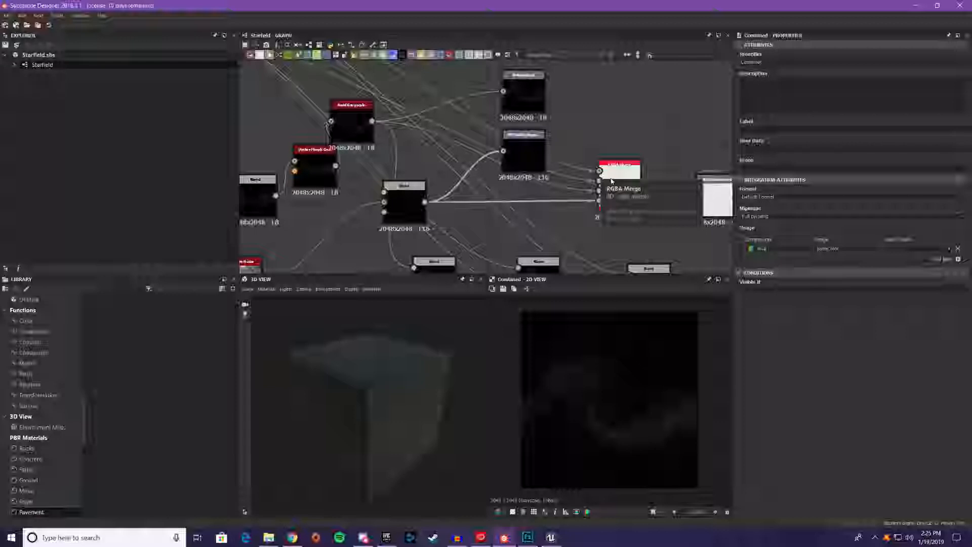
left_click(630, 200)
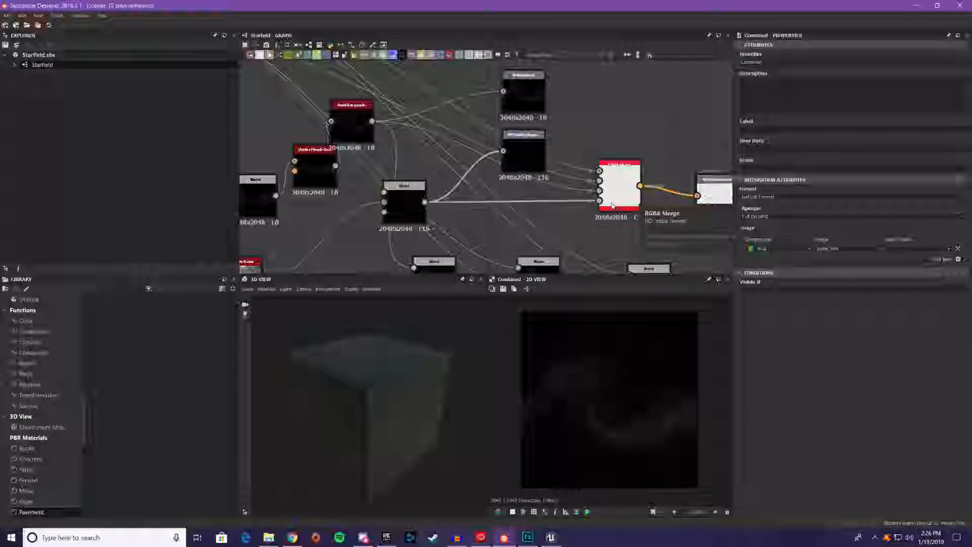
middle_click_drag(664, 145, 573, 147)
scroll(587, 197, "down", 1)
scroll(587, 195, "down", 1)
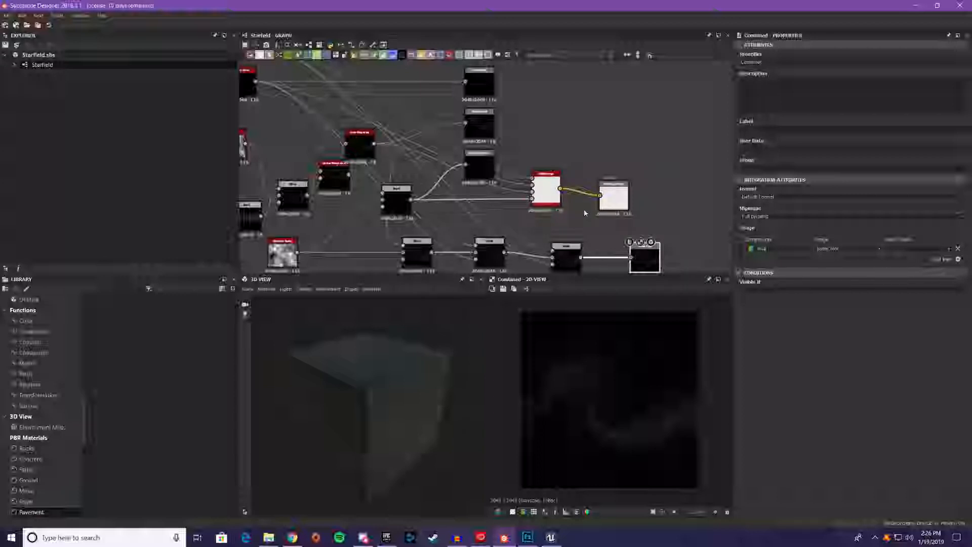
mouse_move(590, 211)
middle_mouse_down()
mouse_move(546, 170)
mouse_move(597, 201)
middle_mouse_up()
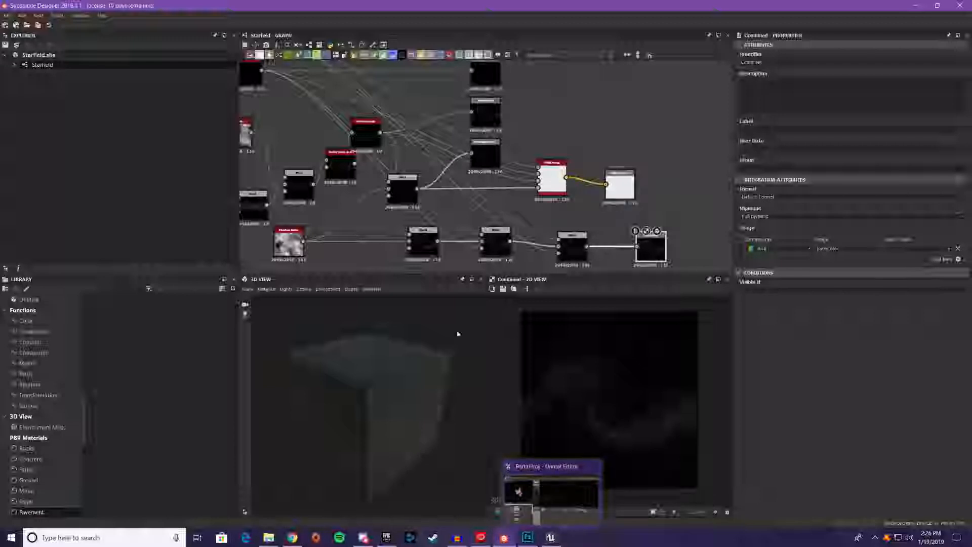
Switch to Unreal Editor, import the RGBACombined texture into the ParticleSystem/Portal folder, and open it in the texture editor
left_click(559, 528)
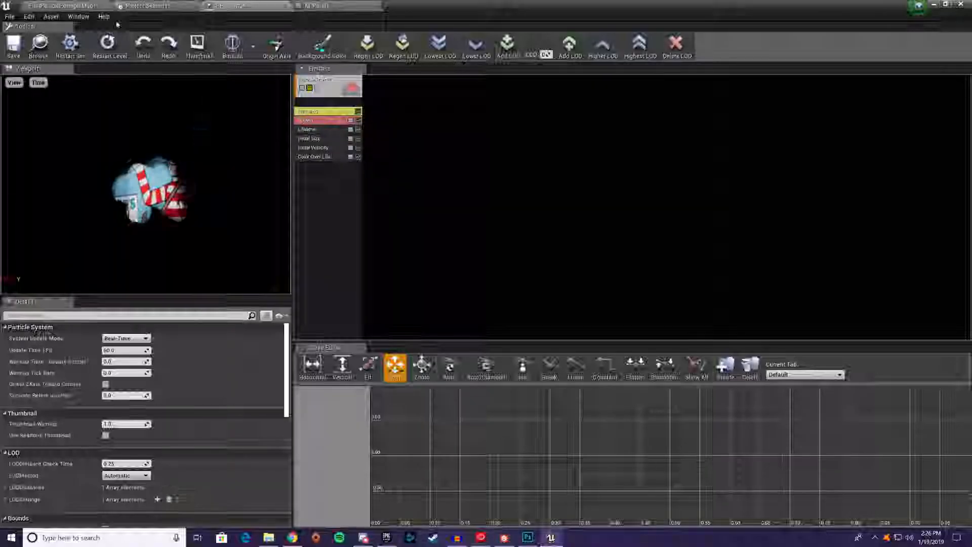
left_click(72, 4)
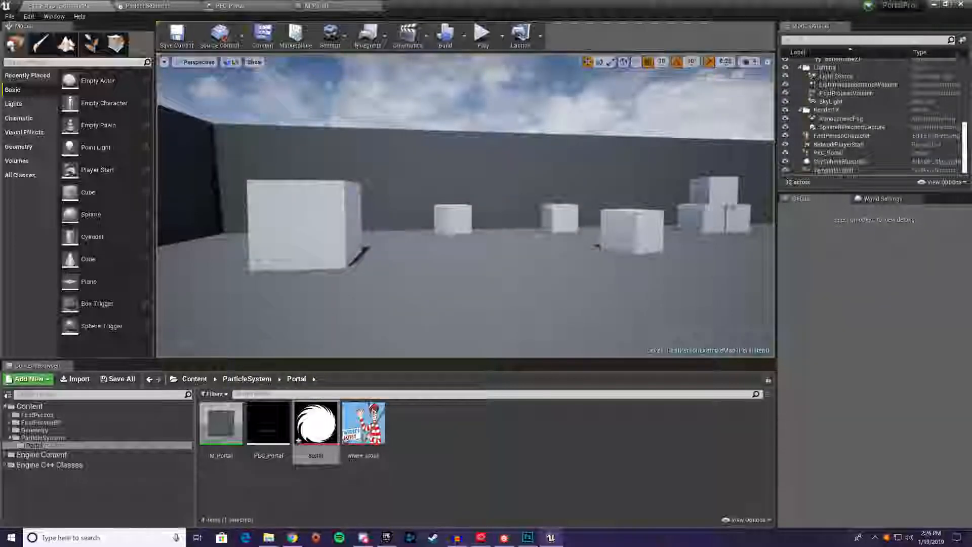
left_click_drag(544, 392, 473, 445)
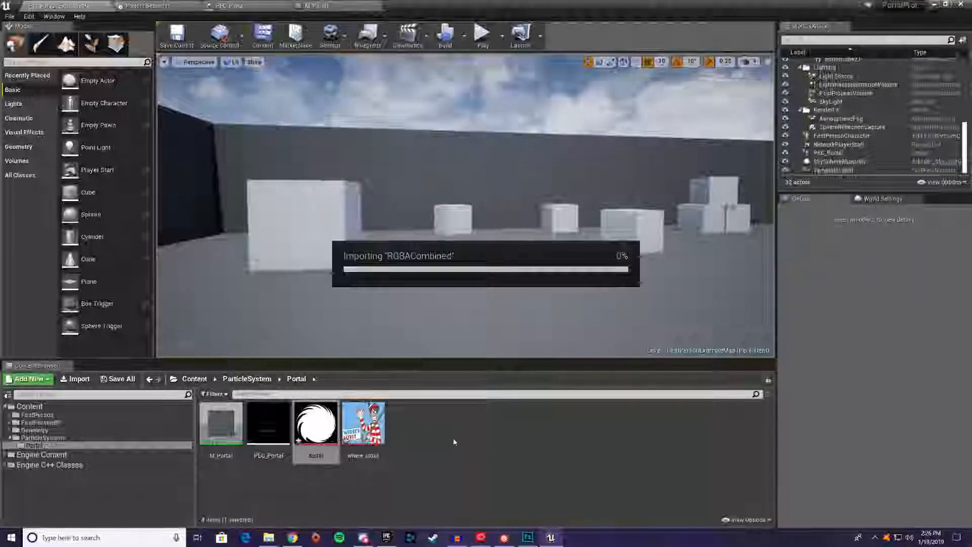
mouse_move(324, 430)
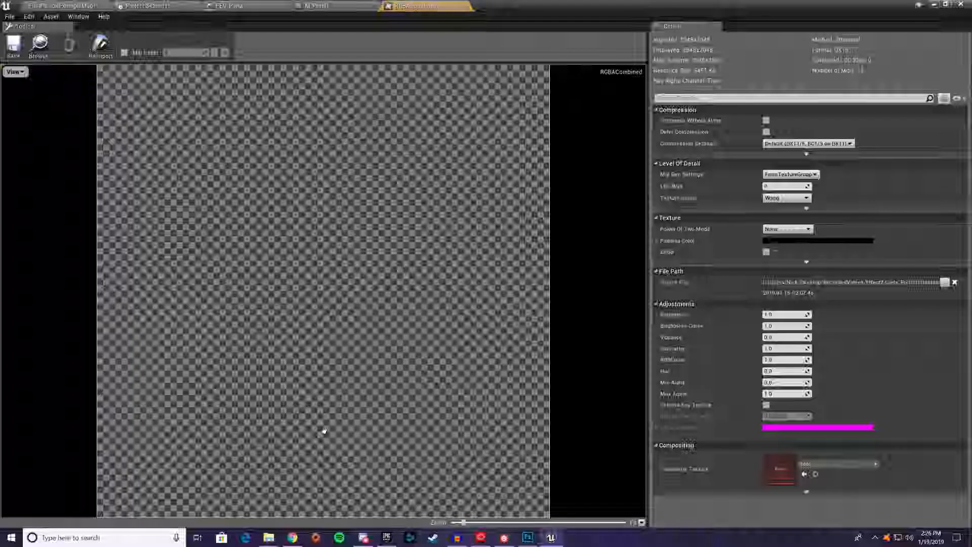
double_click(324, 430)
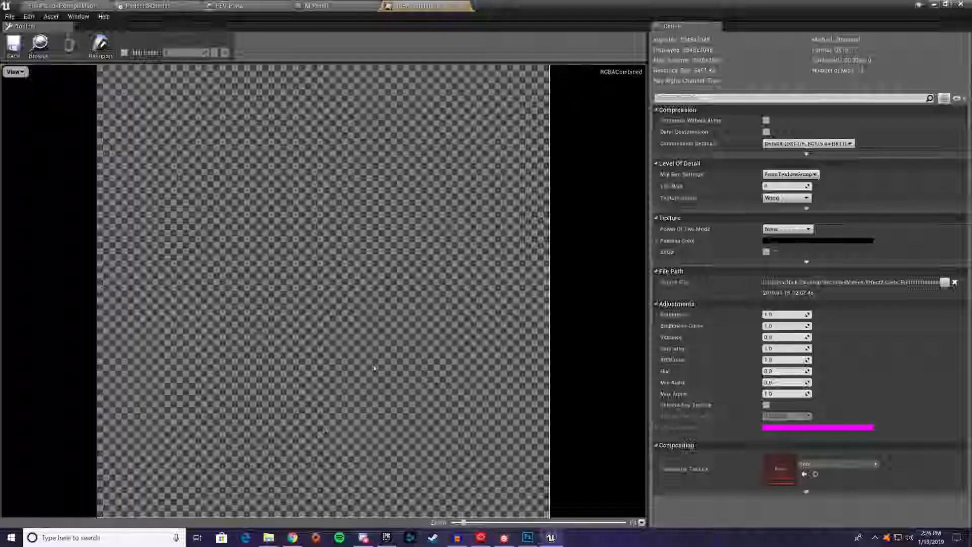
Hide the green, blue and alpha channels of RGBACombined to view only its red channel
left_click(15, 72)
left_click(18, 101)
left_click(18, 111)
left_click(18, 122)
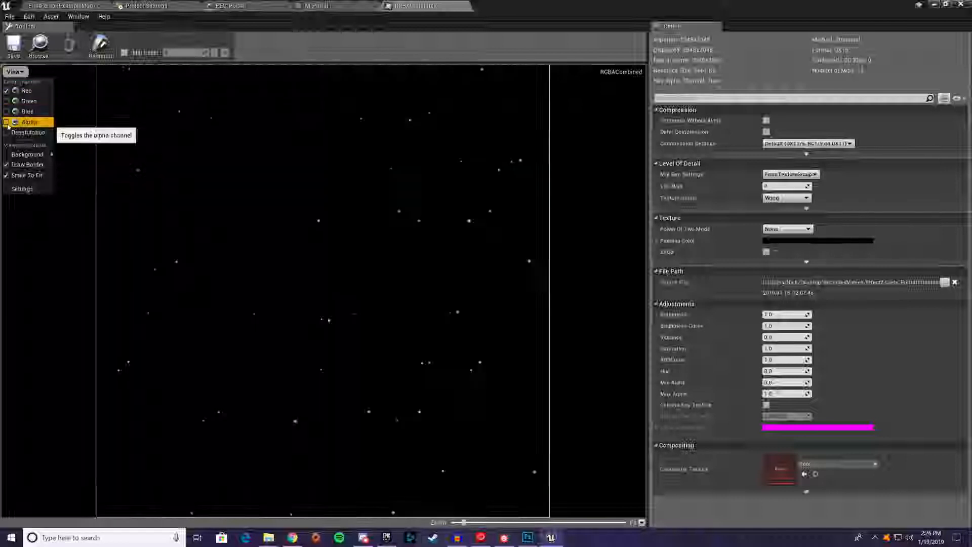
View the green, blue and alpha channels of the RGBACombined texture one at a time
left_click(15, 90)
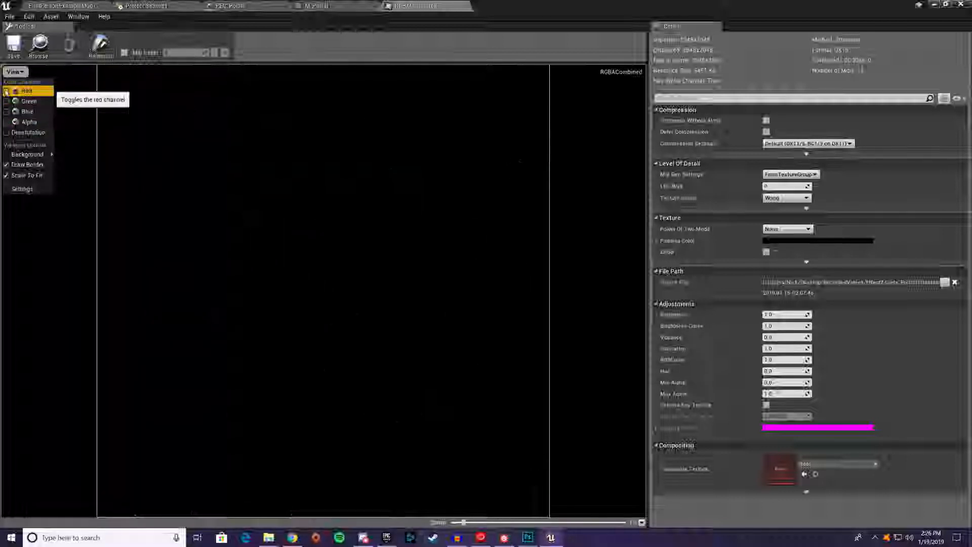
left_click(14, 101)
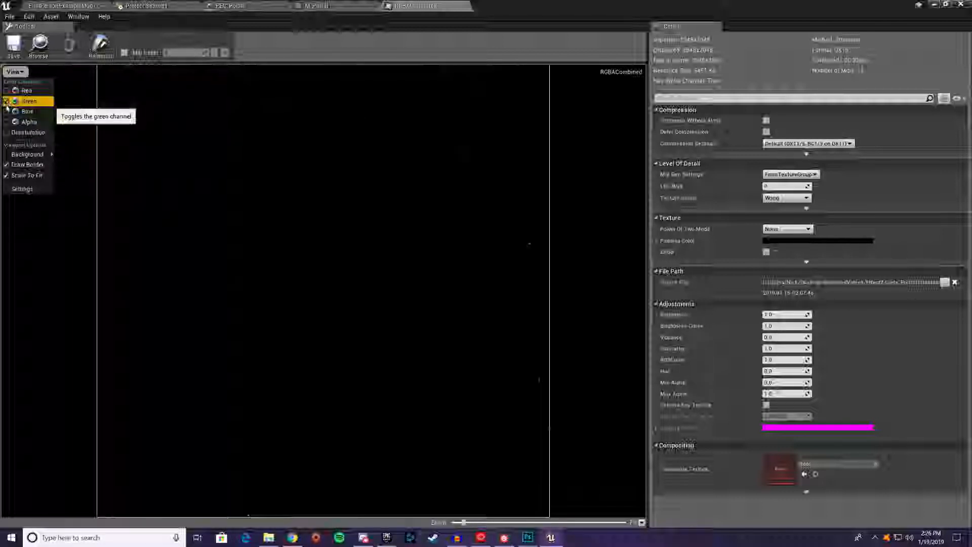
left_click(5, 103)
left_click(10, 112)
left_click(14, 73)
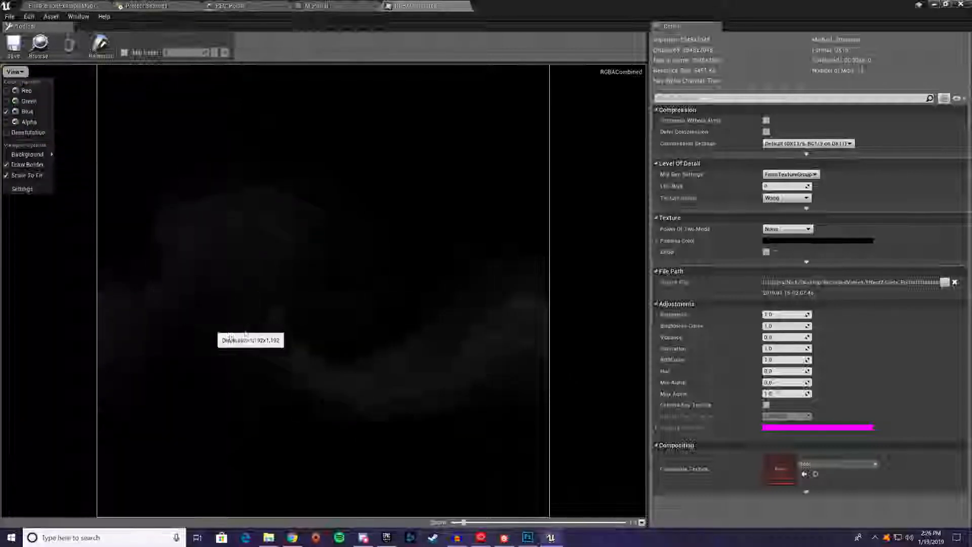
left_click(14, 111)
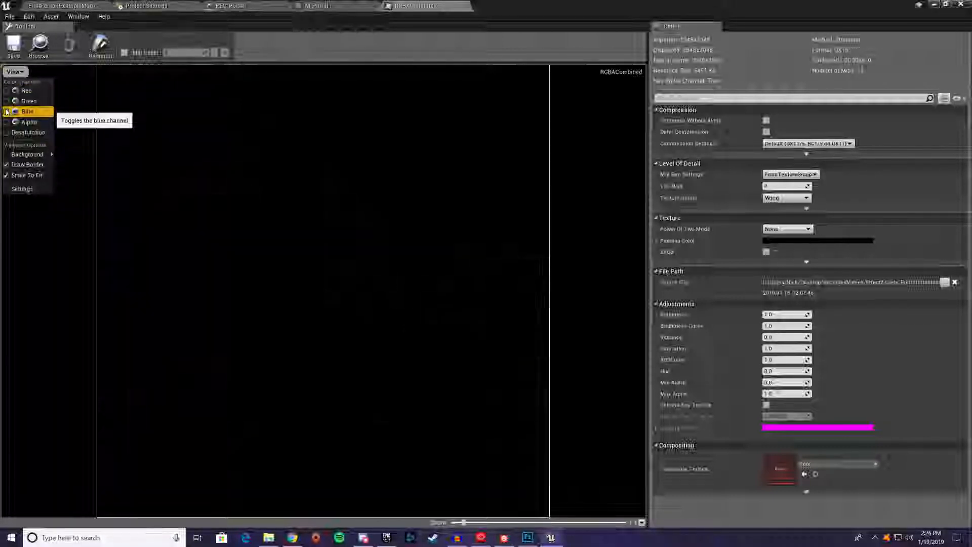
left_click(6, 122)
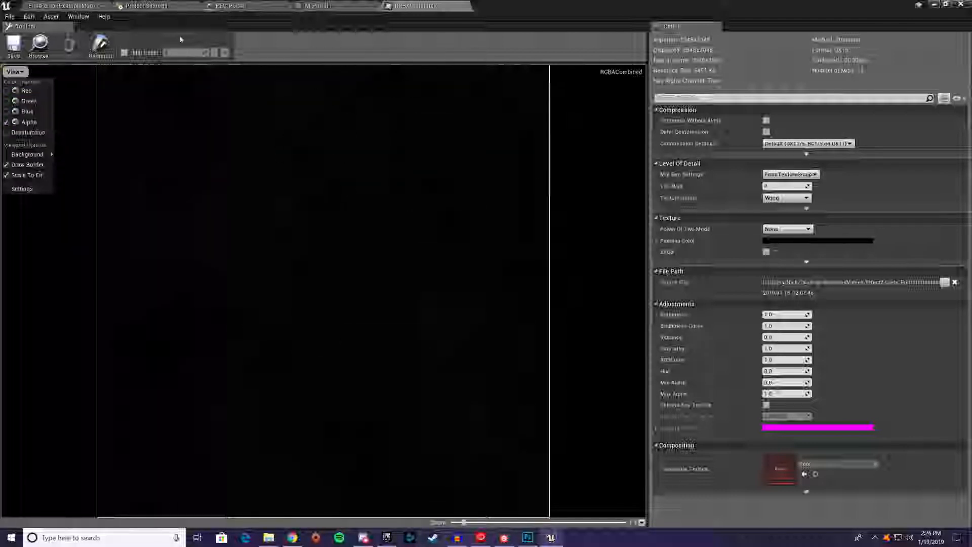
Save the RGBACombined texture and return to the M_Portal material graph
left_click(13, 45)
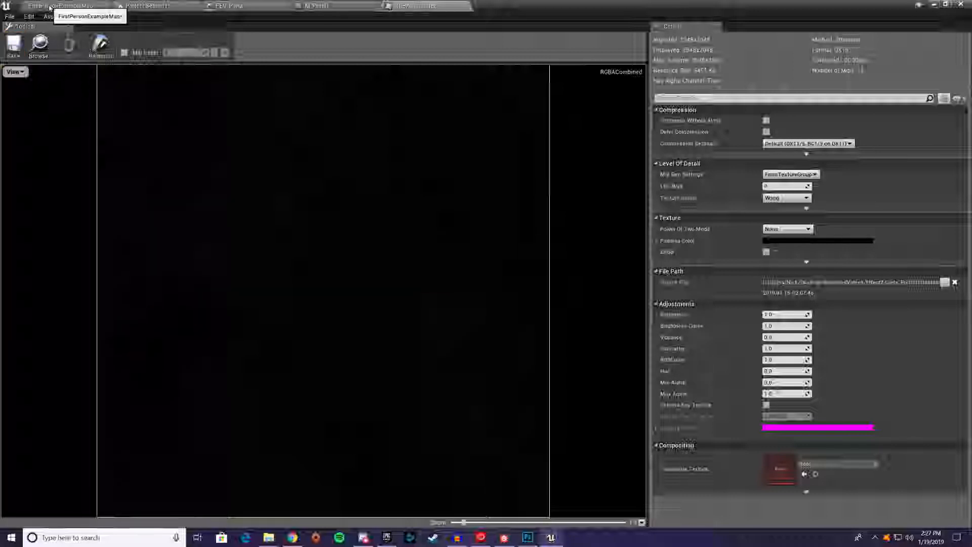
left_click(50, 7)
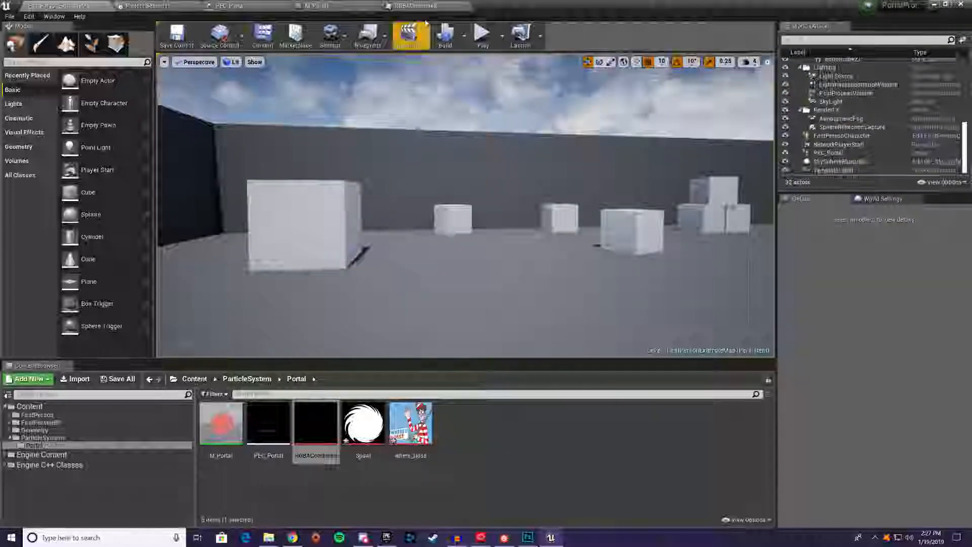
left_click(369, 4)
right_click_drag(411, 152, 506, 371)
right_click_drag(472, 322, 454, 273)
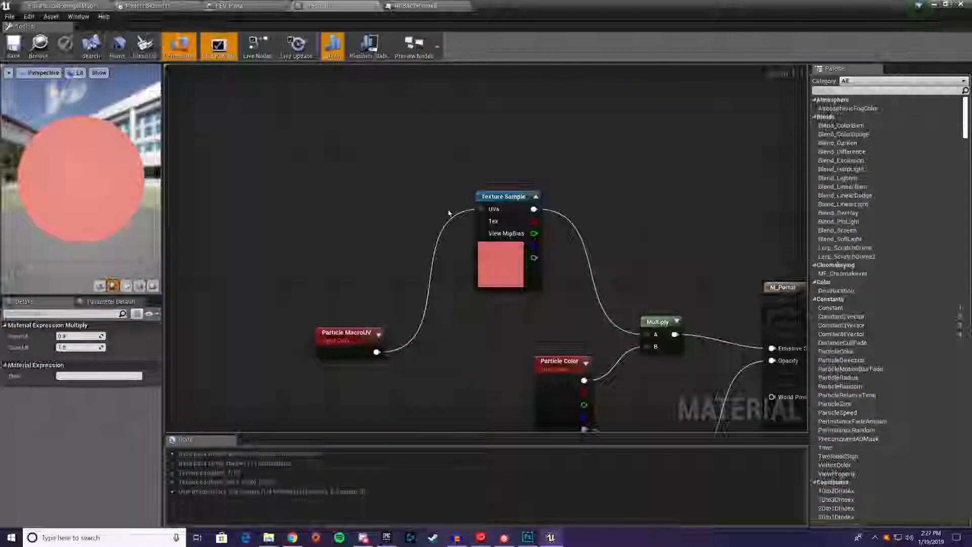
Disconnect the Texture Sample from Particle MacroUV and the emissive Multiply, and move both detached nodes aside
left_click(501, 197)
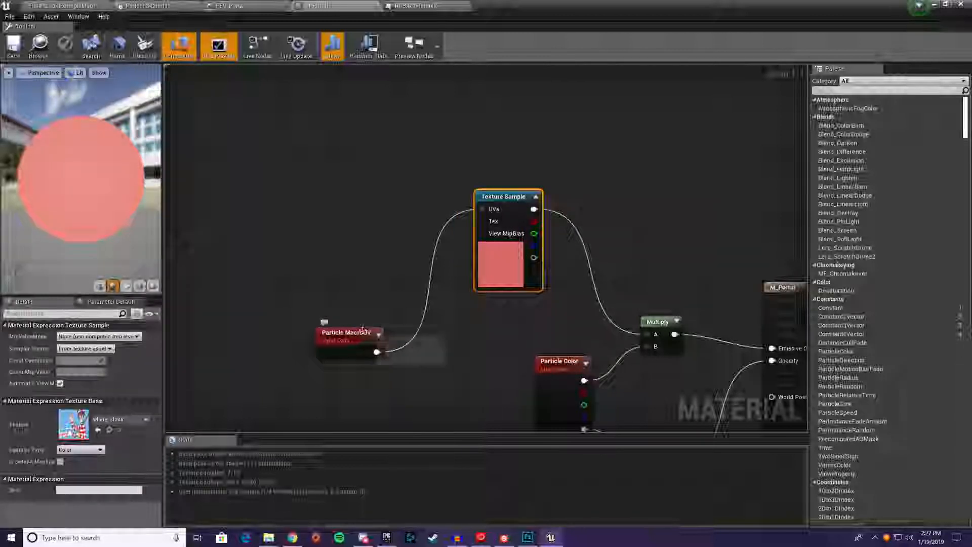
left_click_drag(356, 333, 227, 287)
left_click(247, 306, "alt")
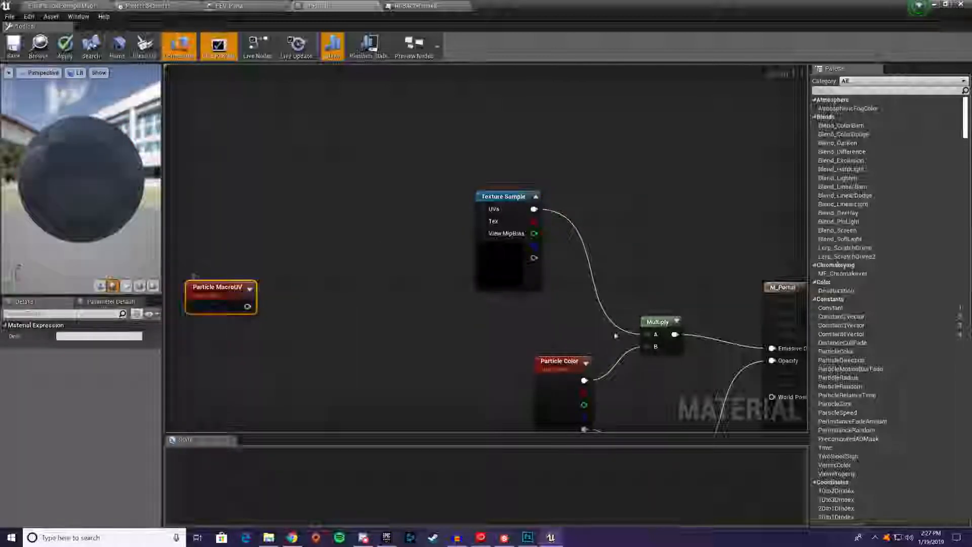
left_click(641, 335, "alt")
left_click_drag(505, 196, 437, 40)
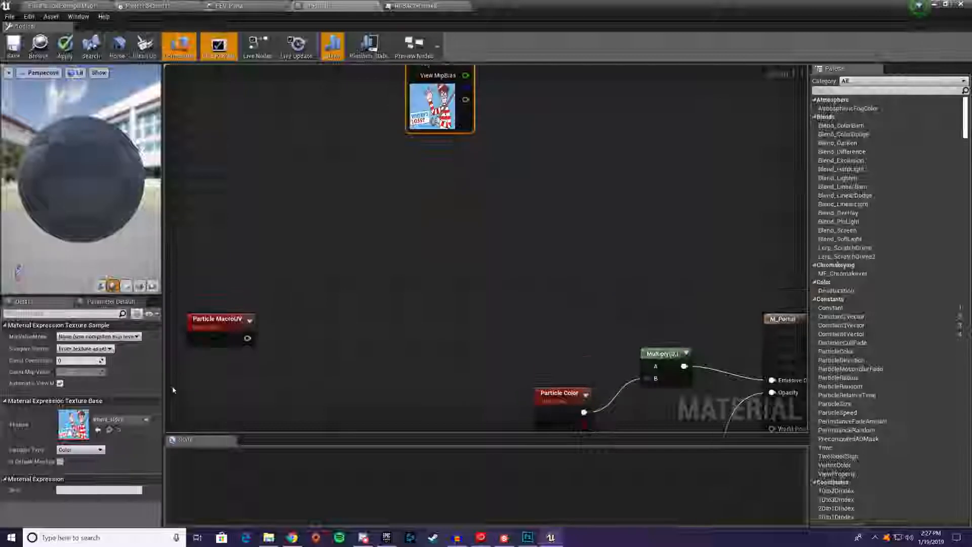
Replace the Texture Sample's texture with RGBACombined
left_click(127, 420)
type("rgba")
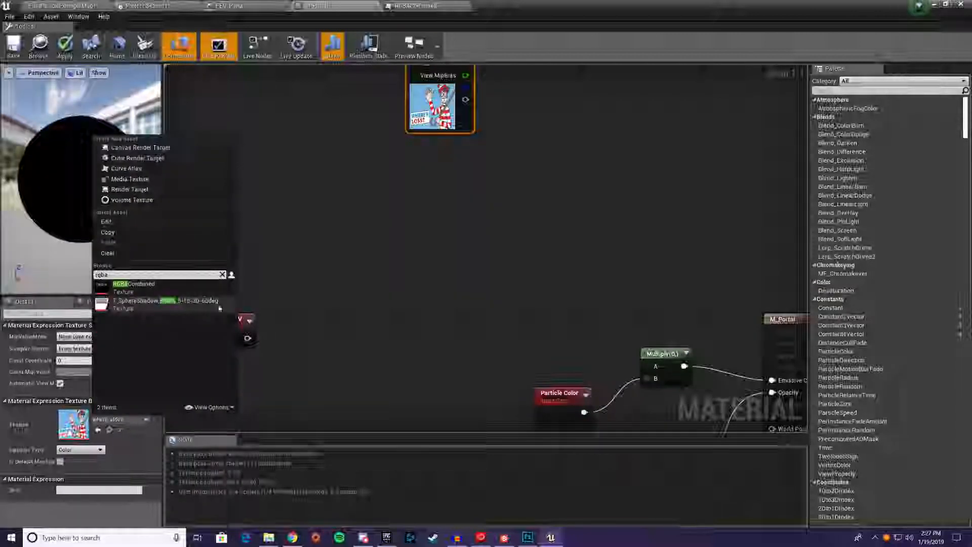
left_click(189, 289)
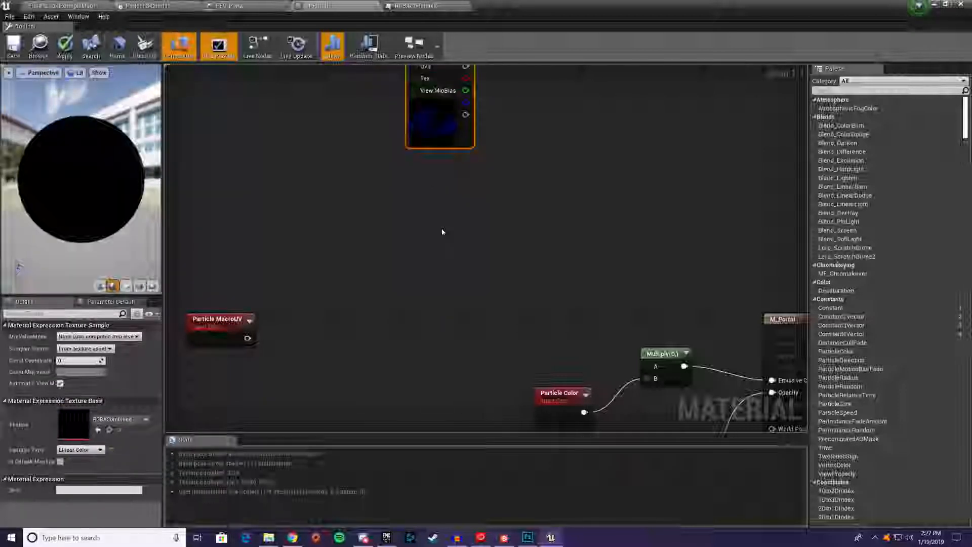
scroll(429, 123, "up", 2)
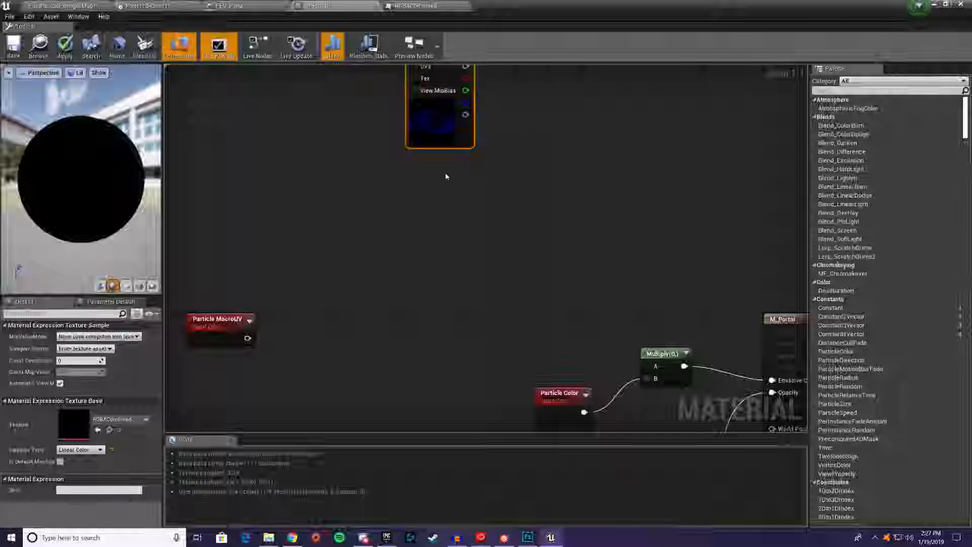
Duplicate the Texture Sample, place the copy directly below the original and shift both nodes up
right_click_drag(445, 172, 457, 218)
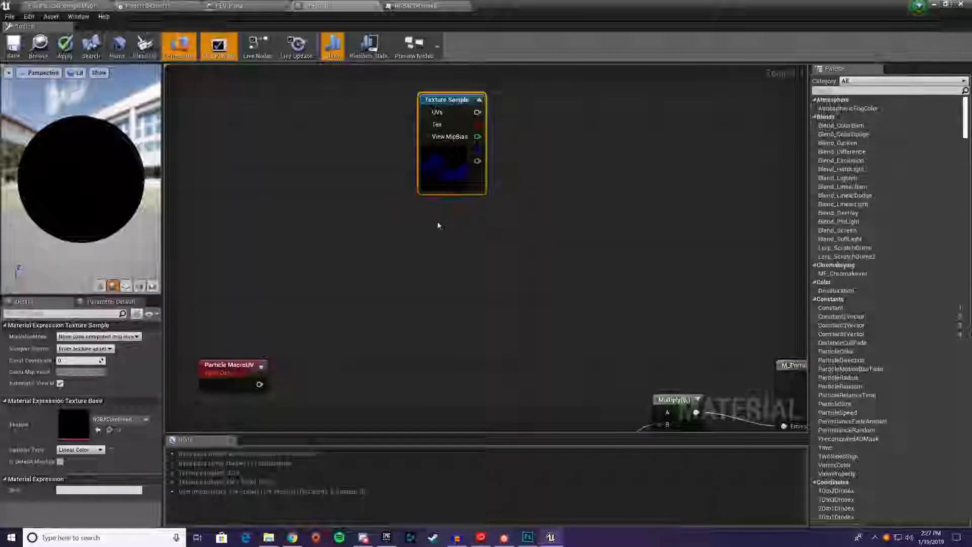
key("ctrl+w")
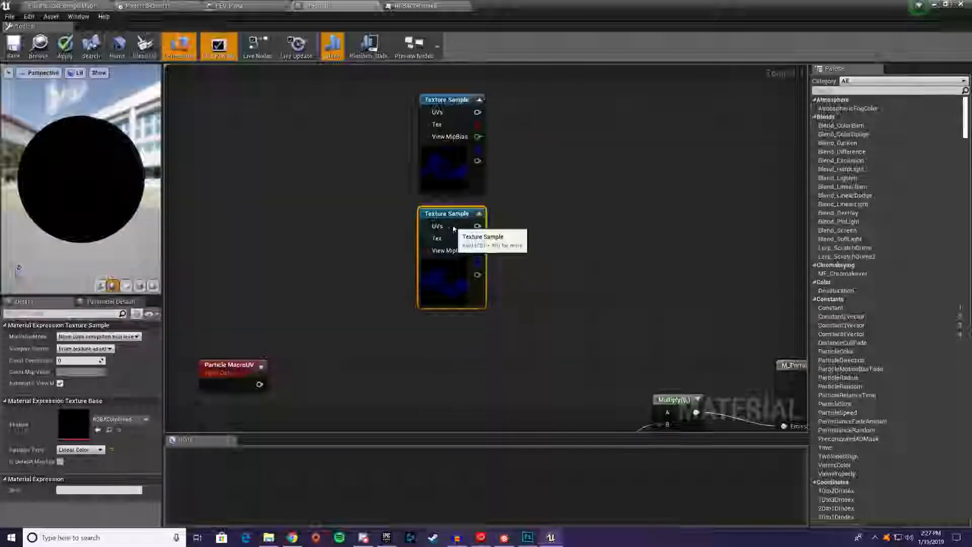
left_click_drag(453, 227, 453, 220)
left_click_drag(375, 134, 463, 222)
left_click_drag(456, 183, 455, 106)
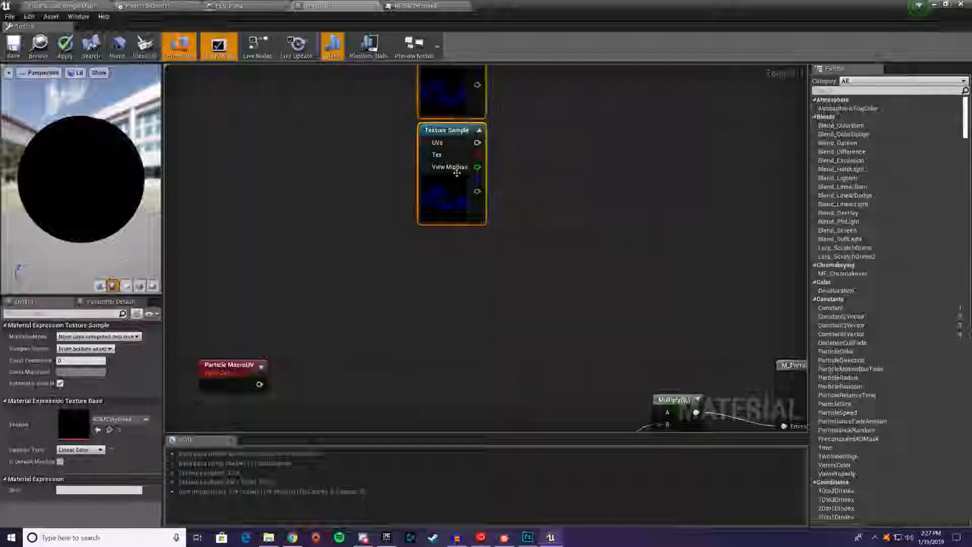
Add two more copies of the Texture Sample so that four stand aligned in one column
key("ctrl+w")
left_click_drag(482, 294, 457, 251)
key("ctrl+v")
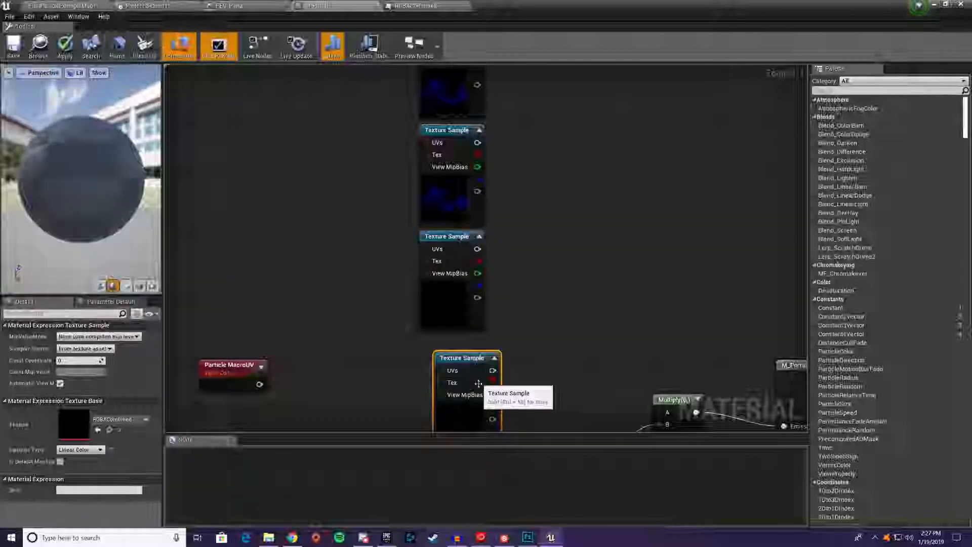
left_click_drag(477, 382, 462, 367)
scroll(471, 297, "down", 1)
left_click_drag(376, 109, 470, 215)
right_click_drag(576, 219, 525, 316)
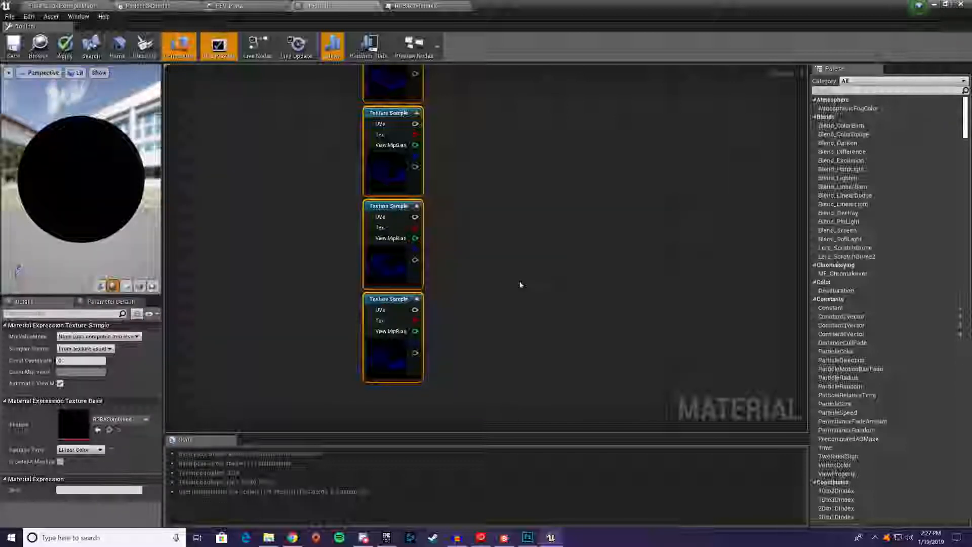
Bring Particle MacroUV closer to the Texture Samples and add a ComponentMask fed by its output
right_click_drag(521, 284, 651, 219)
left_click(344, 405)
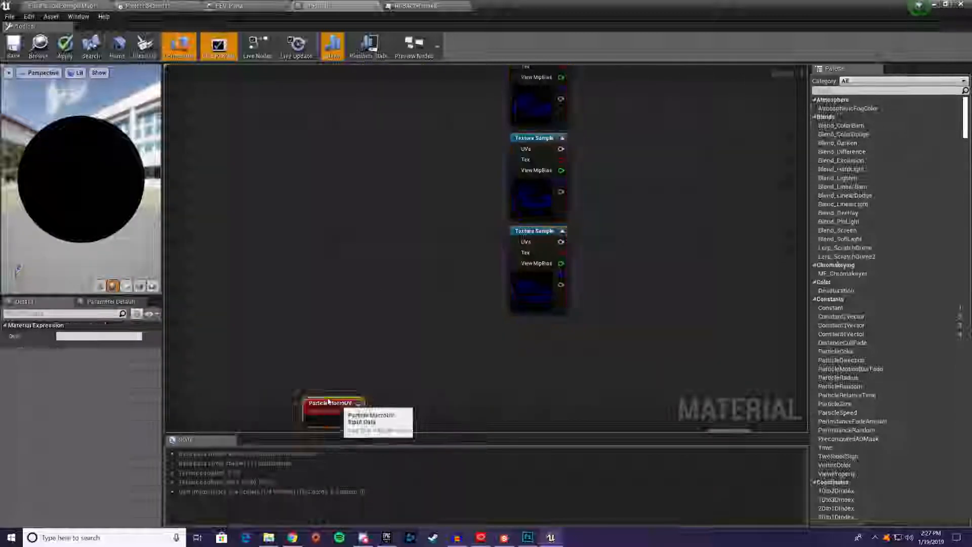
left_click_drag(344, 407, 357, 334)
type("comp")
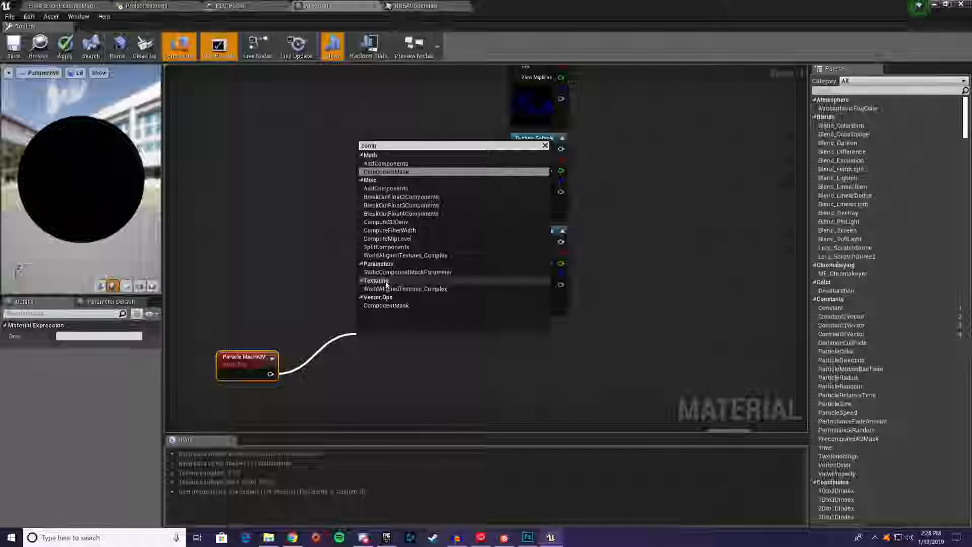
key("Return")
Connect the component mask's output to the UVs input of all four Texture Samples
left_click_drag(399, 352, 521, 243)
left_click_drag(397, 351, 525, 149)
right_click_drag(443, 155, 428, 235)
scroll(428, 235, "down", 1)
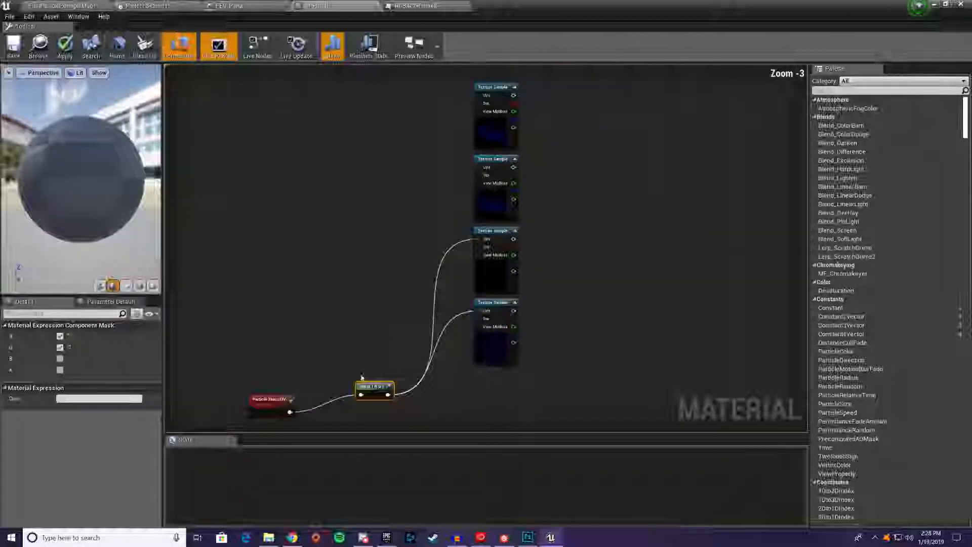
left_click_drag(388, 394, 484, 172)
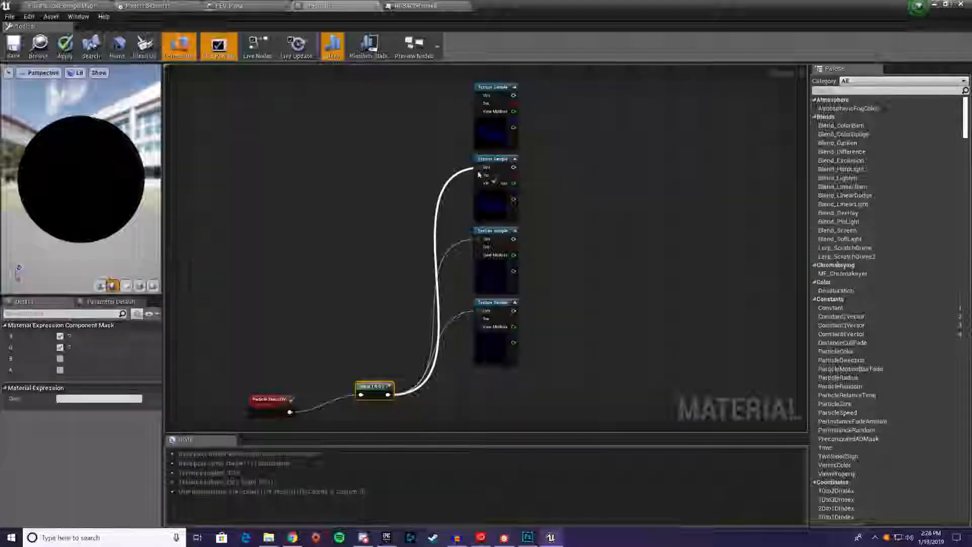
left_click_drag(388, 395, 483, 98)
Move the component mask and Particle MacroUV up beside the lower half of the Texture Sample column
left_click(385, 395)
left_click_drag(388, 394, 357, 296)
left_click_drag(272, 402, 250, 300)
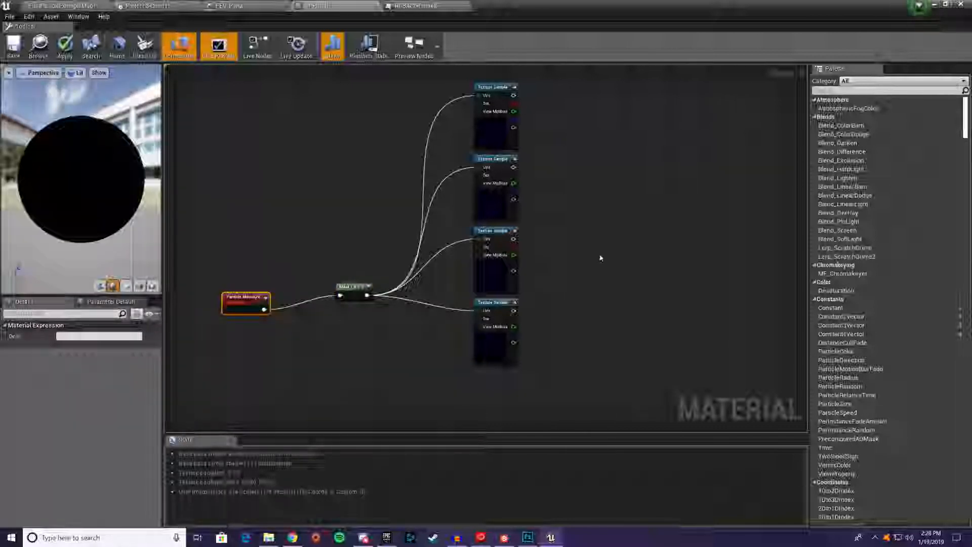
Add three Lerp nodes beyond the Texture Samples and arrange them in a rising diagonal
right_click_drag(600, 258, 539, 283)
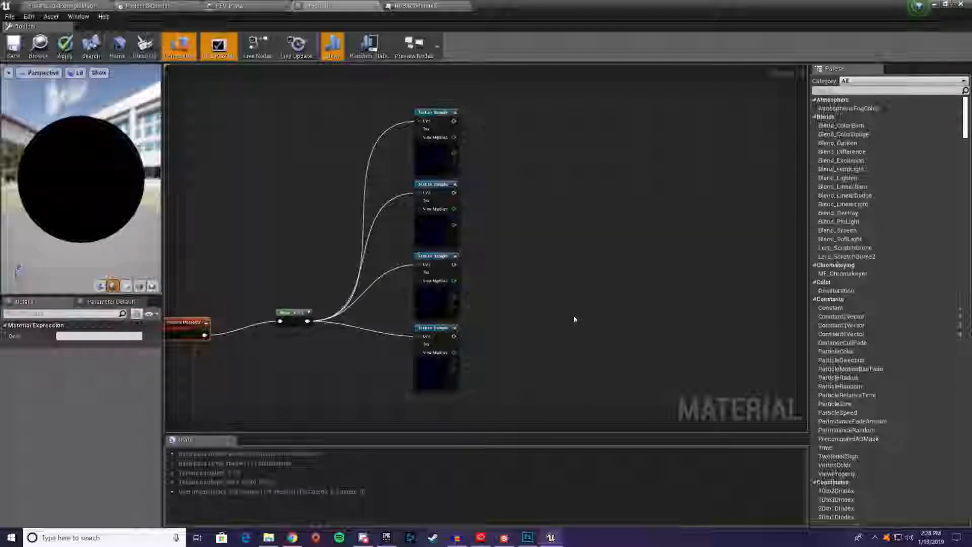
left_click(552, 324)
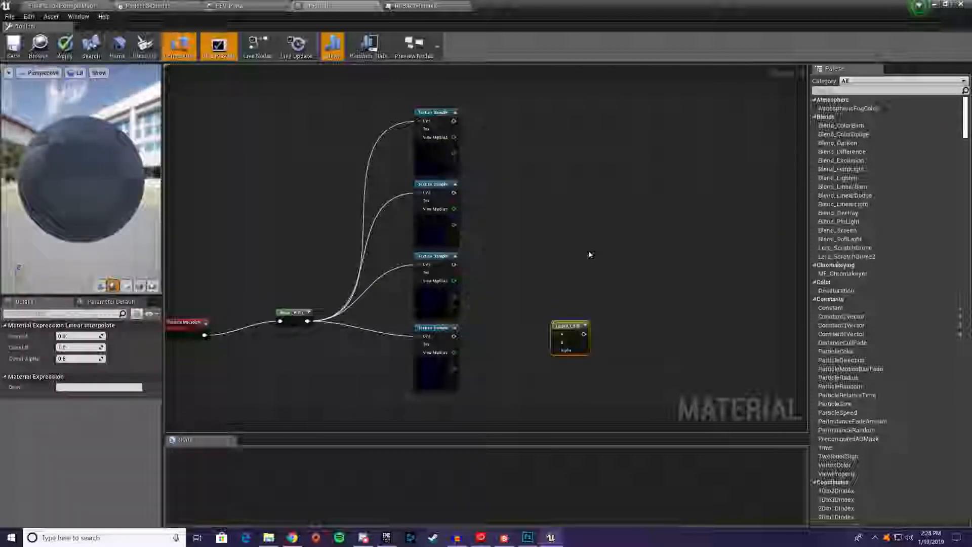
left_click(643, 183)
left_click_drag(613, 274, 616, 269)
left_click_drag(666, 188, 668, 176)
left_click_drag(623, 263, 627, 253)
left_click_drag(571, 331, 565, 328)
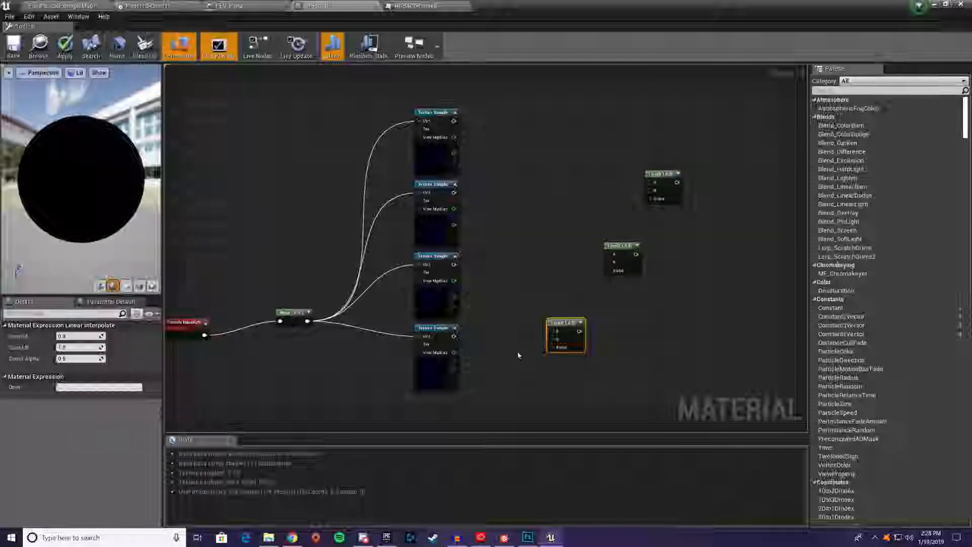
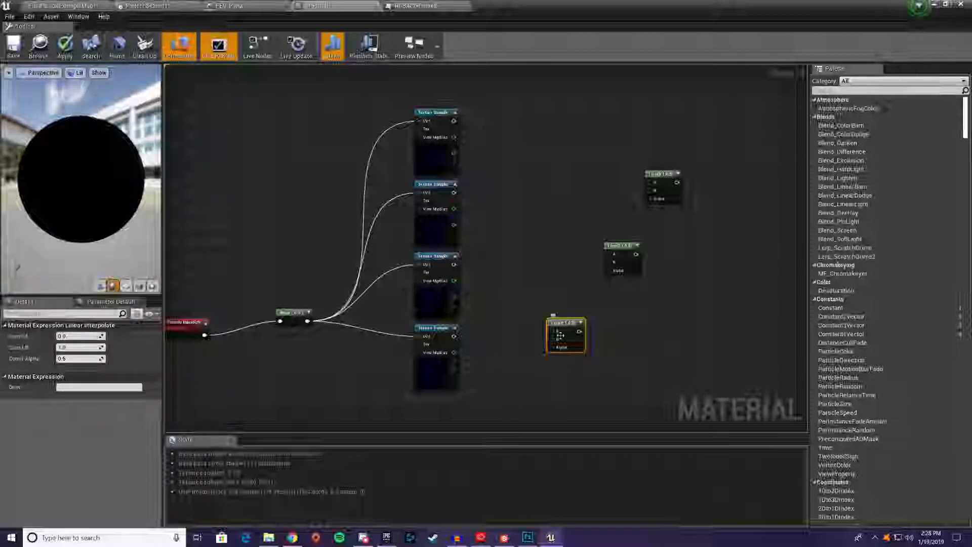
Feed the lowest Lerp from the bottom Texture Sample's alpha into A and the third sample's blue into B and Alpha
left_click_drag(574, 336, 574, 320)
left_click_drag(453, 368, 553, 315)
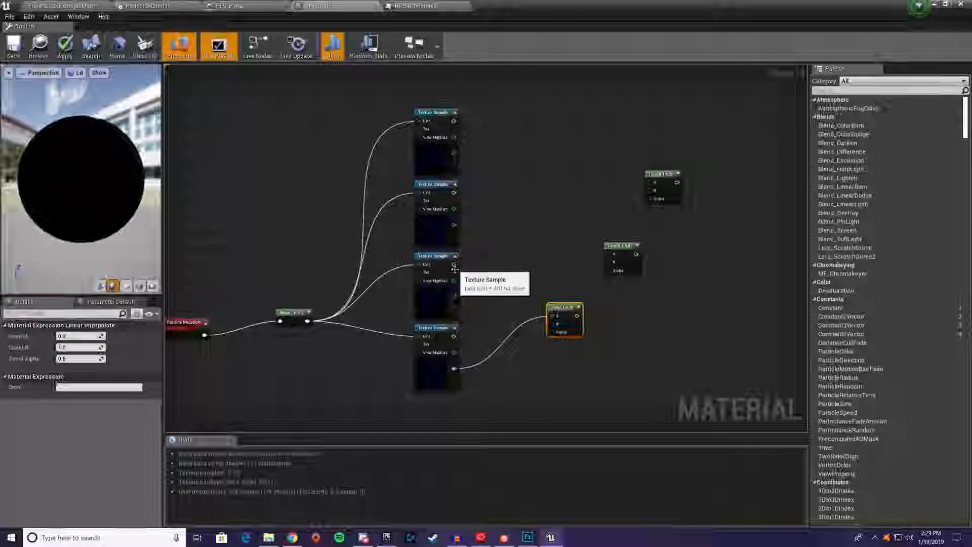
left_click_drag(452, 289, 550, 335)
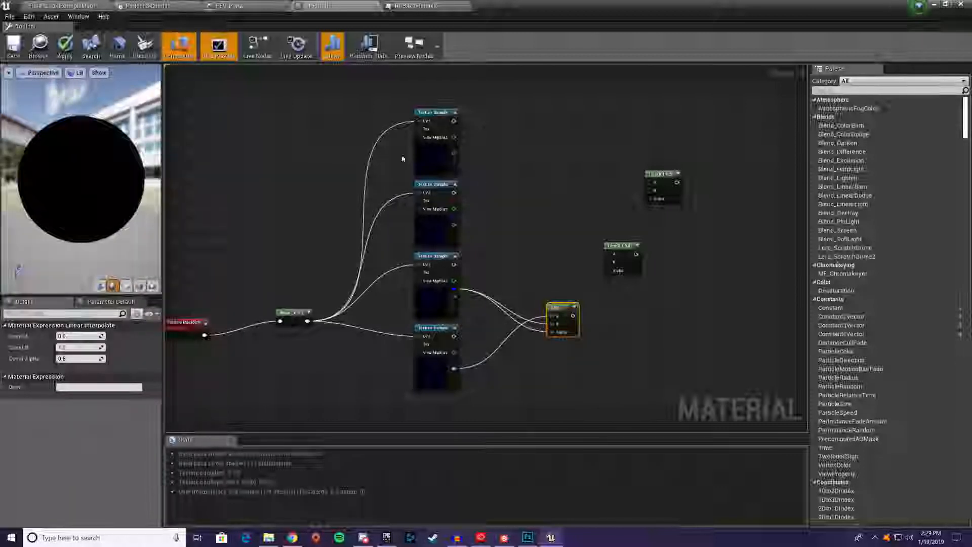
Chain the Lerps upward through their A inputs, feeding the second sample's green and the top sample's red into their B and Alpha inputs
left_click_drag(573, 316, 617, 253)
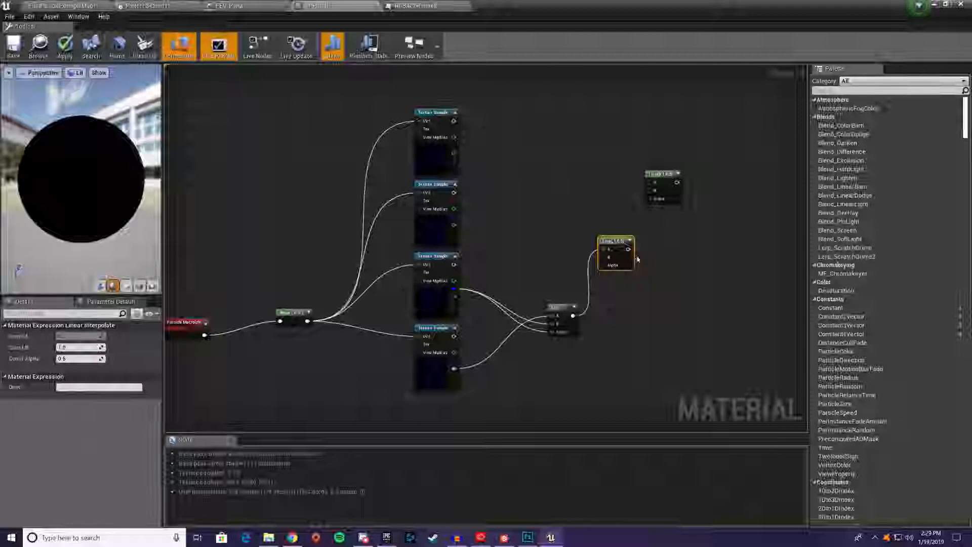
left_click_drag(450, 211, 646, 185)
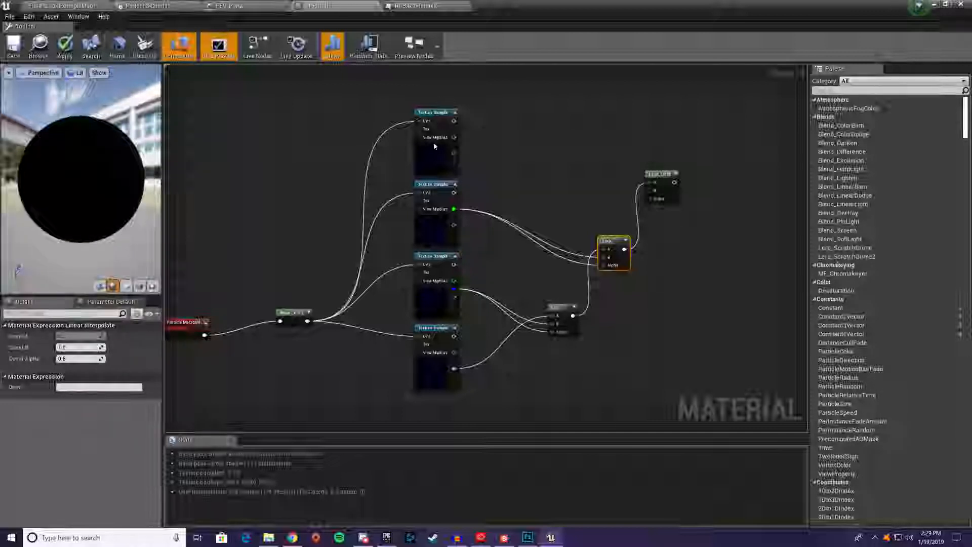
left_click_drag(455, 129, 649, 190)
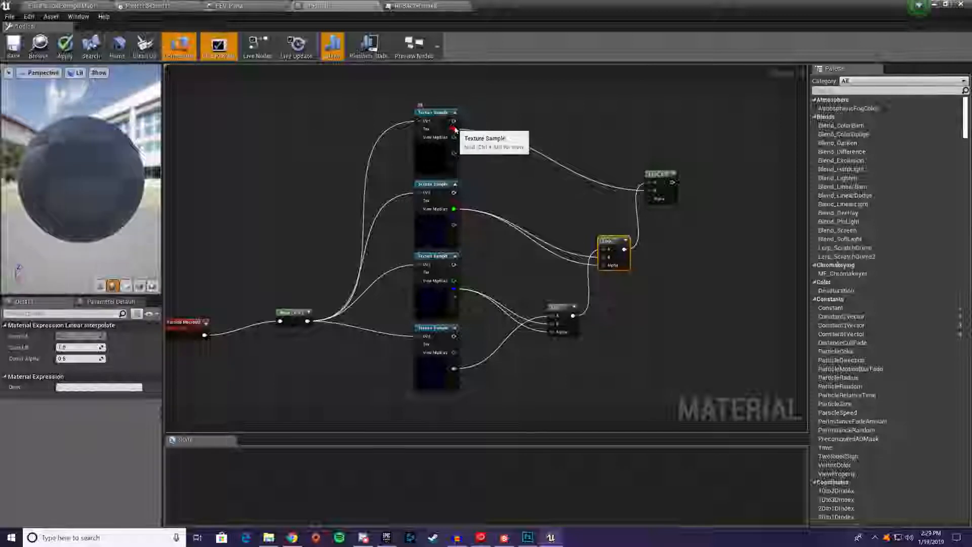
left_click_drag(454, 137, 652, 199)
Move the starfield network nearer the material output, connect the top Lerp to the upper Multiply beside Particle Color, and save the material
right_click_drag(721, 265, 496, 191)
scroll(496, 192, "down", 3)
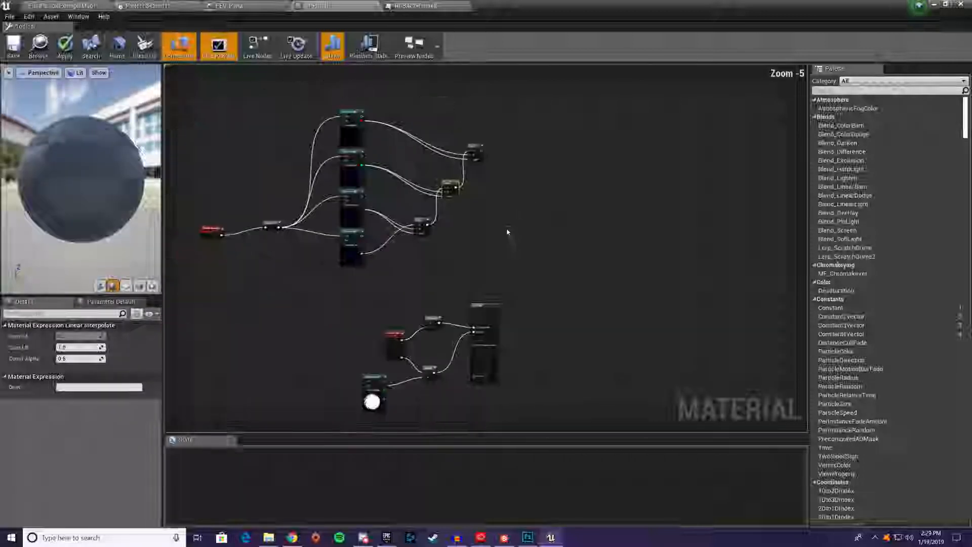
right_click_drag(508, 232, 623, 189)
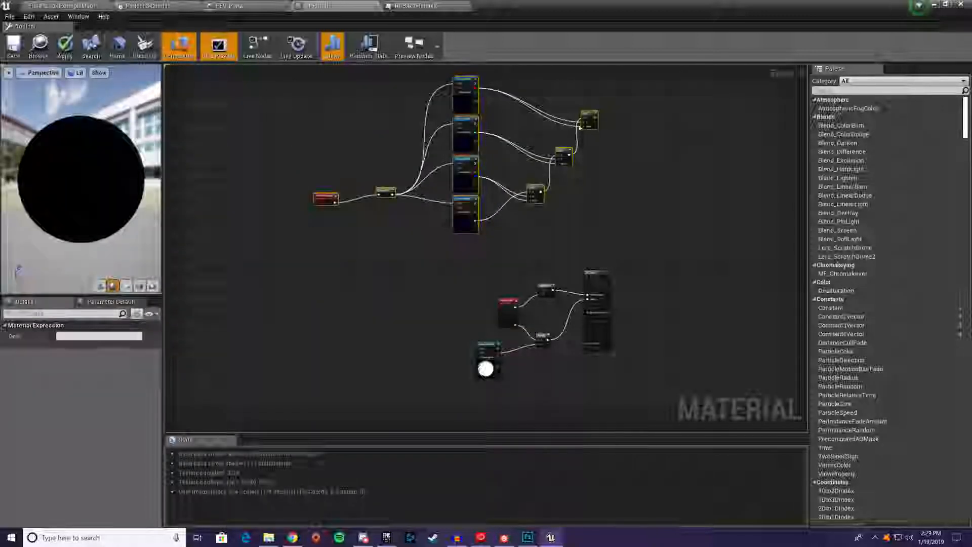
left_click_drag(590, 121, 539, 291)
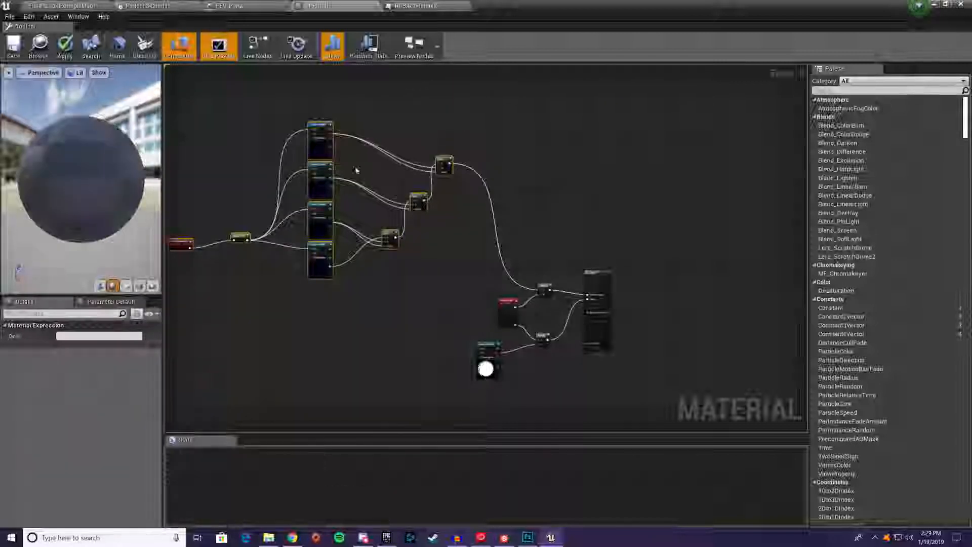
left_click(14, 46)
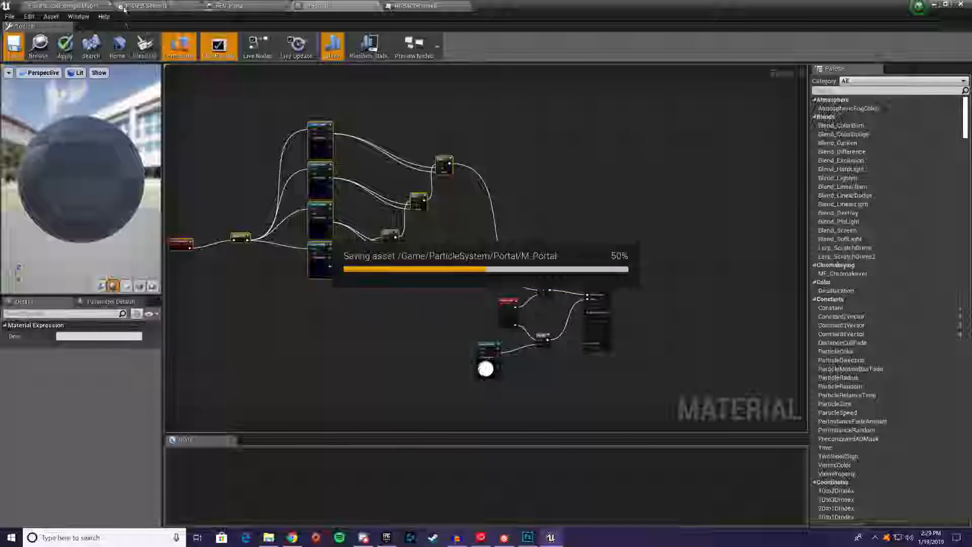
Inspect the portal particle effect in the level viewport from several positions
left_click(80, 4)
key("w")
right_click_drag(466, 205, 506, 192)
key("a")
right_click_drag(442, 308, 519, 342)
key("a")
right_click_drag(442, 307, 418, 313)
key("d")
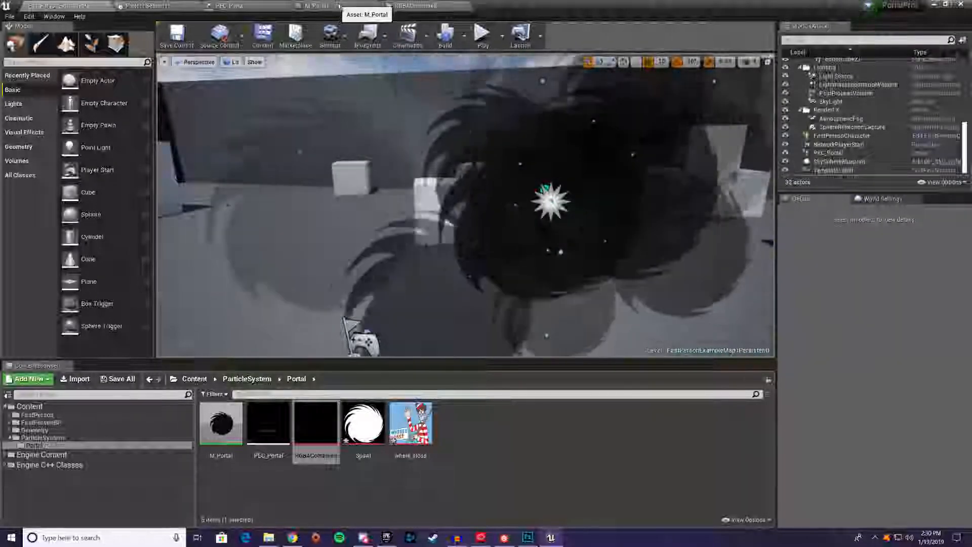
In M_Portal, insert a Multiply with constant B of 200 between the top sample's red output and the top Lerp's B input
left_click(336, 5)
right_click_drag(330, 175, 421, 180)
scroll(471, 126, "up", 2)
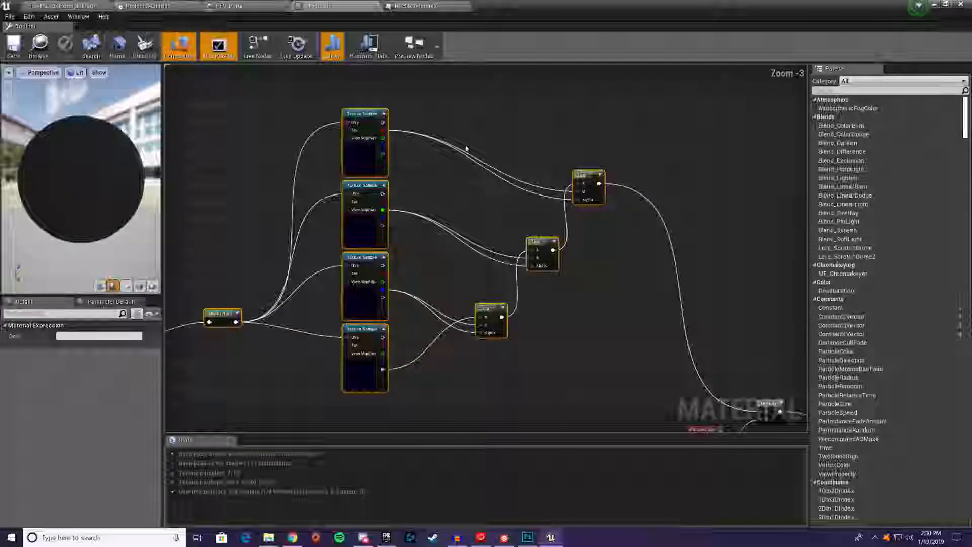
left_click(478, 123)
left_click_drag(427, 132, 484, 133)
left_click_drag(503, 133, 582, 192)
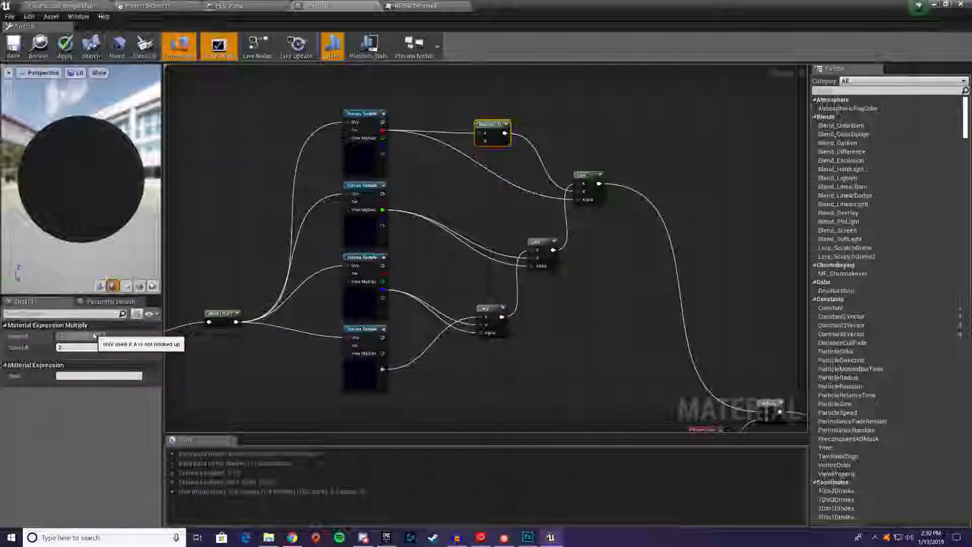
type("200")
key("Return")
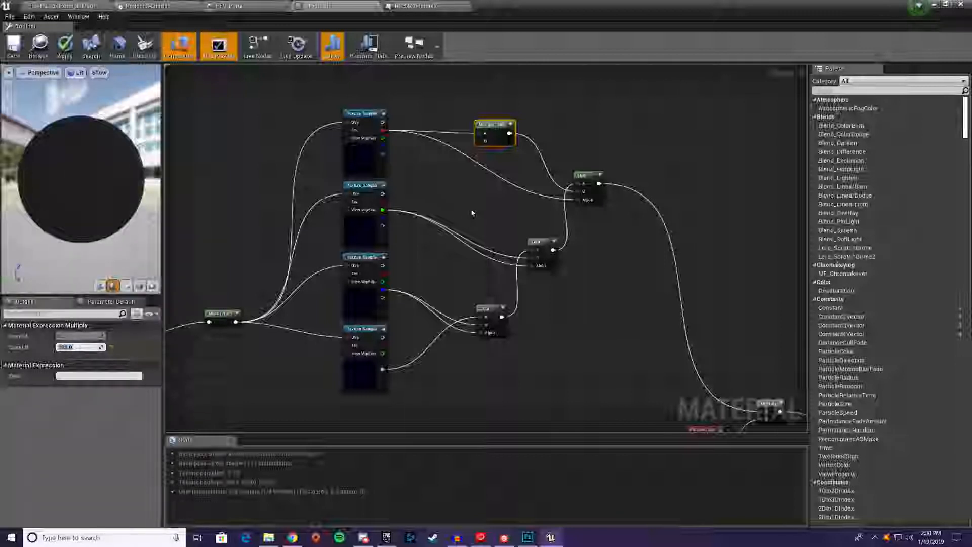
Duplicate the Multiply between the second sample's green output and the middle Lerp's B input, and set its constant B to 100
key("ctrl+w")
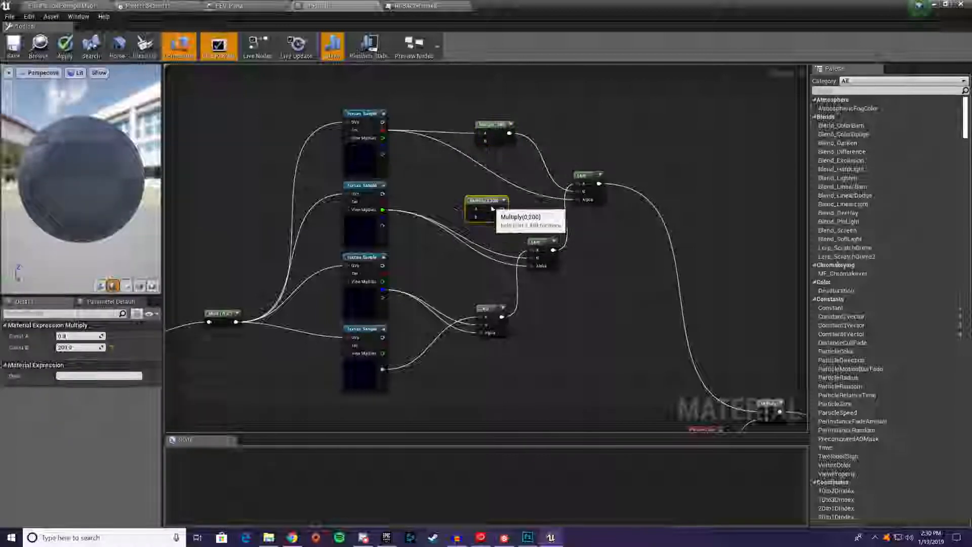
left_click_drag(383, 210, 535, 259)
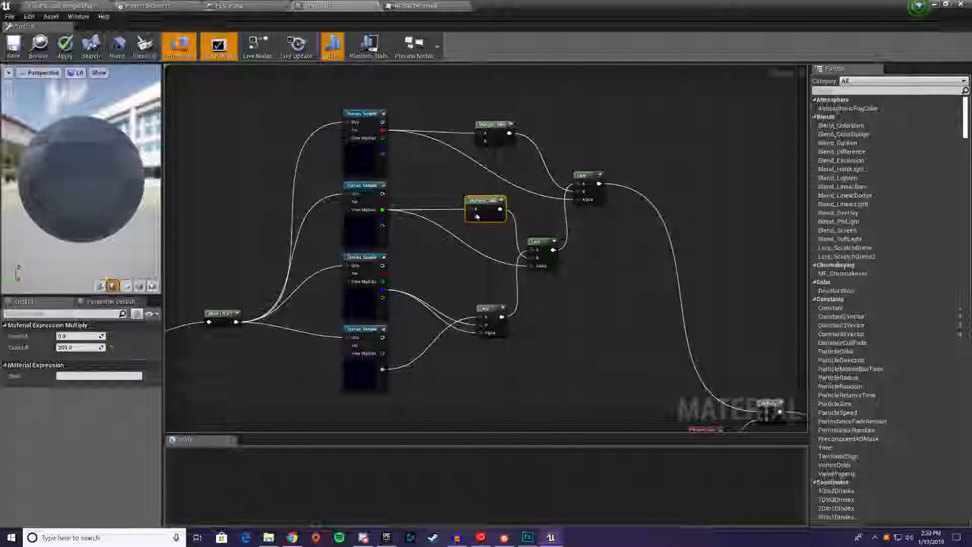
type("100")
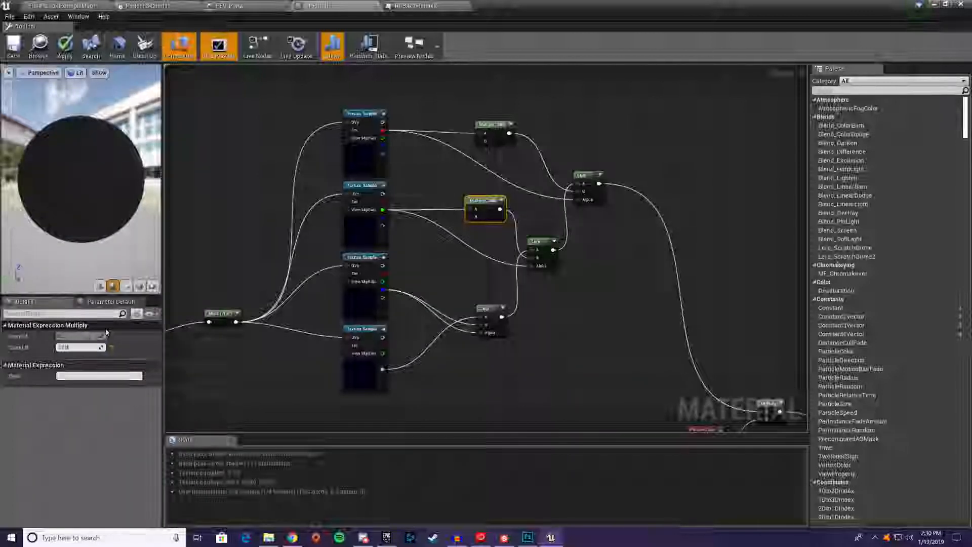
key("Return")
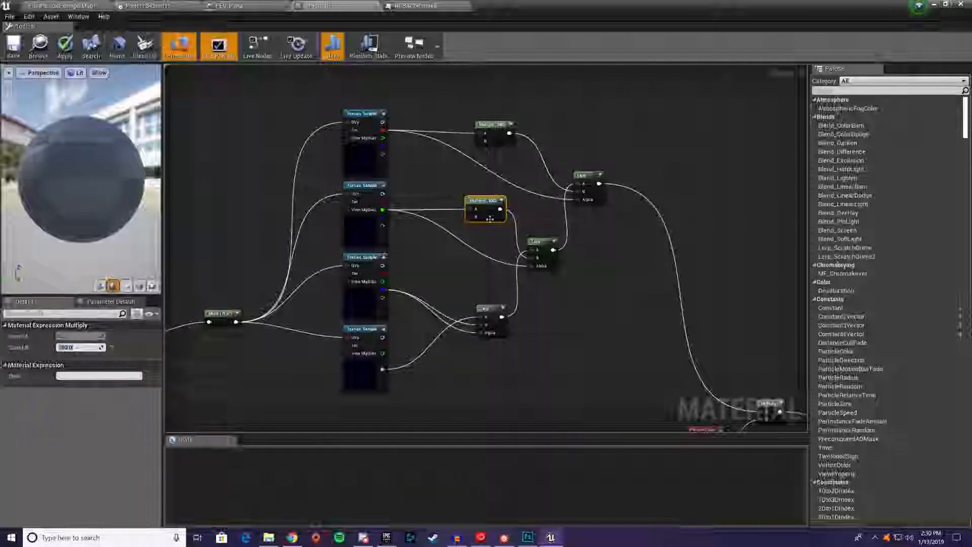
left_click_drag(489, 218, 489, 229)
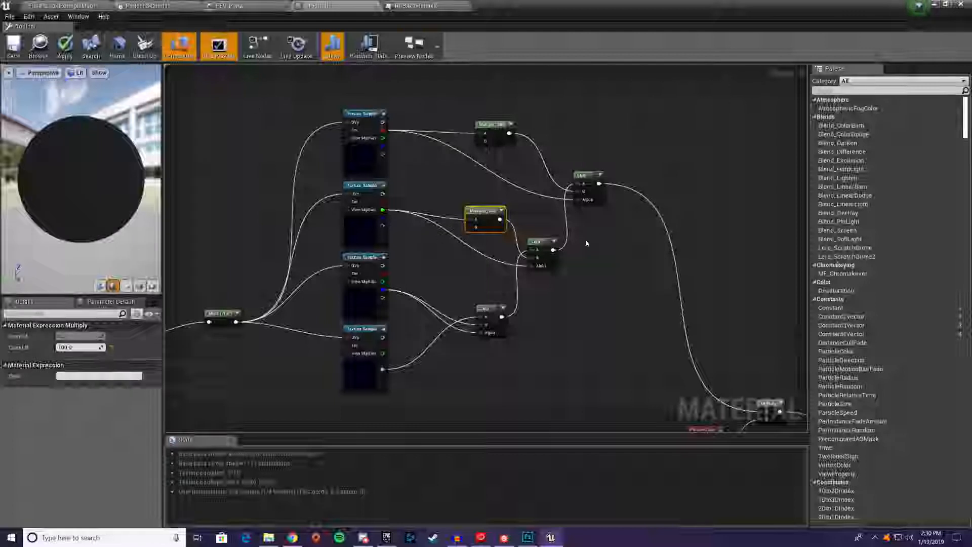
Make two copies of the 100 Multiply, one above the lowest Lerp and one below it
right_click_drag(474, 287, 514, 252)
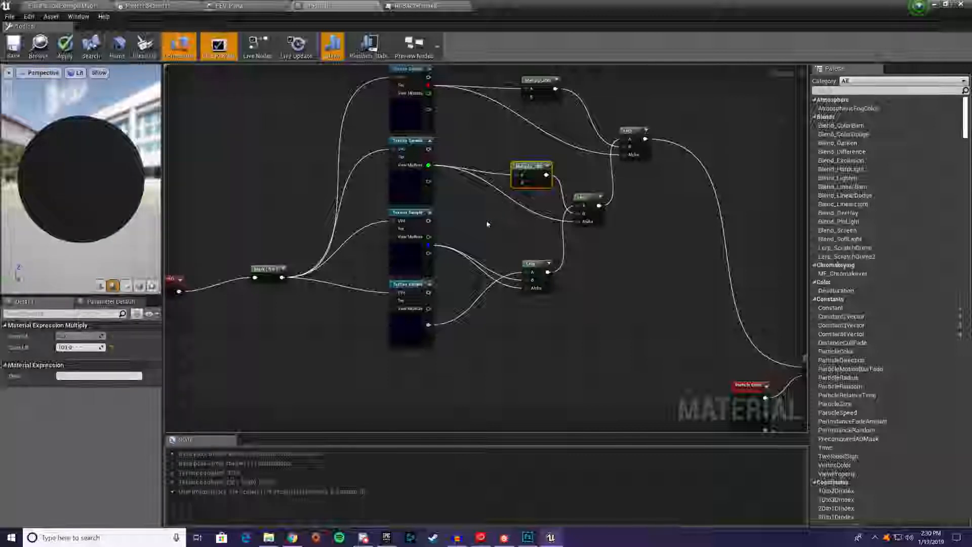
key("ctrl+w")
key("ctrl+w")
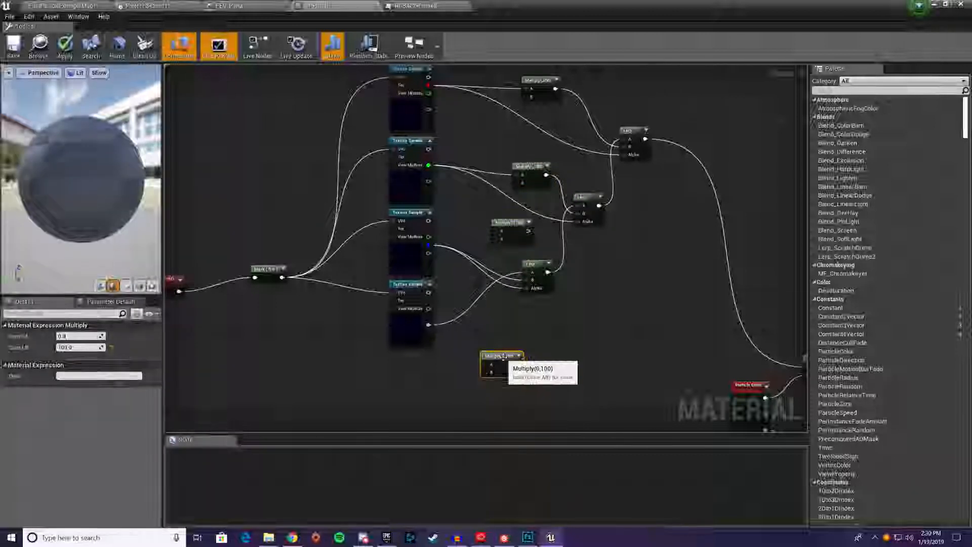
Add a Constant3Vector below the Texture Samples and convert it to a parameter named NebulaColor
left_click(494, 319)
left_click_drag(522, 325, 380, 373)
right_click(380, 373)
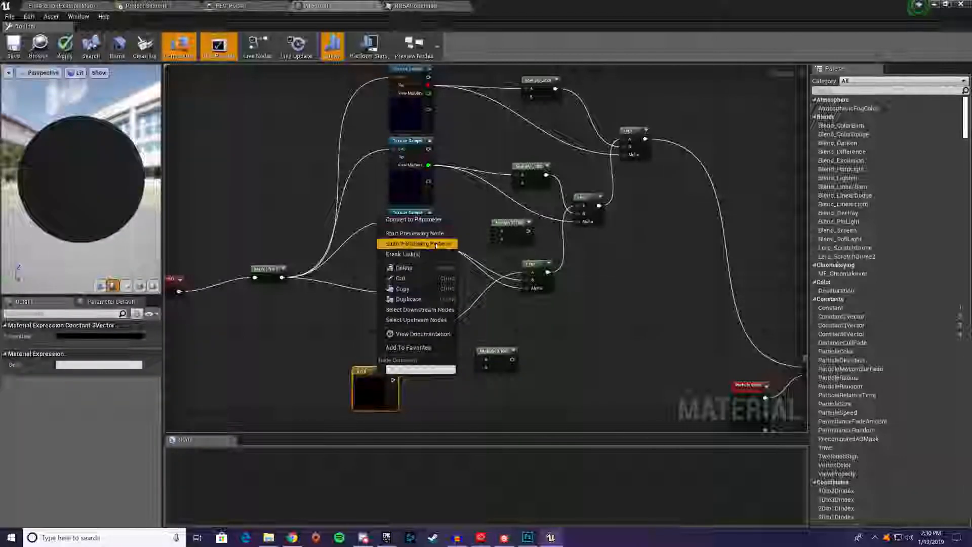
left_click(414, 220)
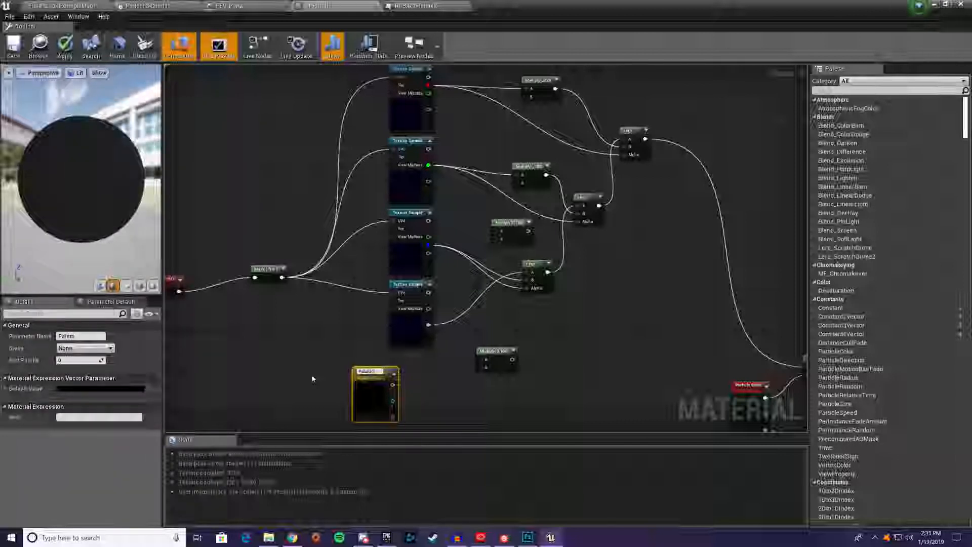
key("Return")
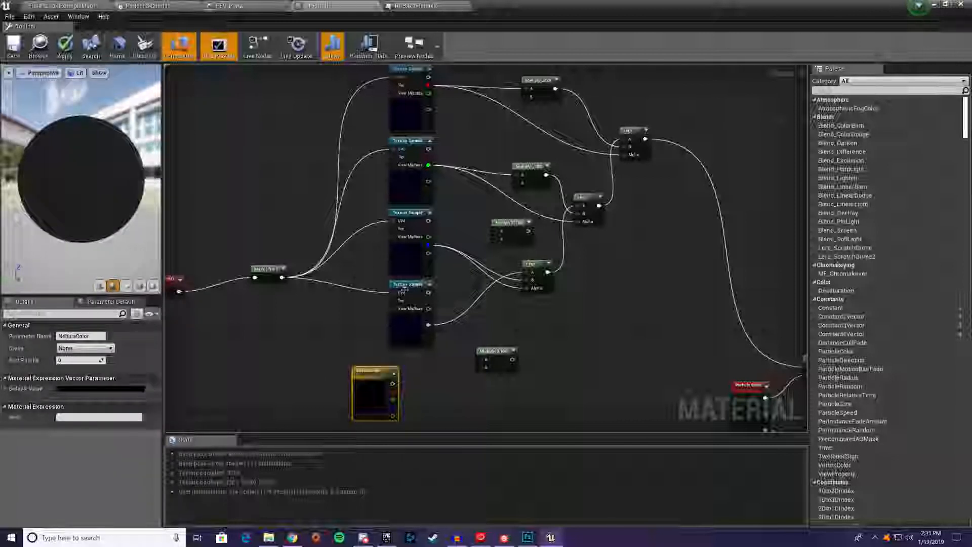
Wire a copied Multiply between the third sample's blue output and the lowest Lerp's B input, with NebulaColor feeding the Multiply's B
left_click_drag(528, 231, 555, 230)
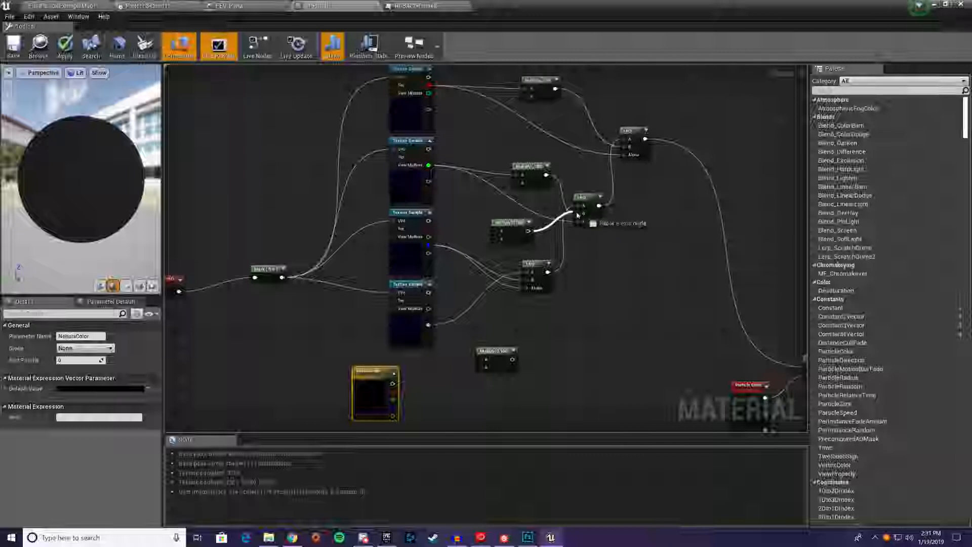
left_click_drag(519, 215, 483, 227)
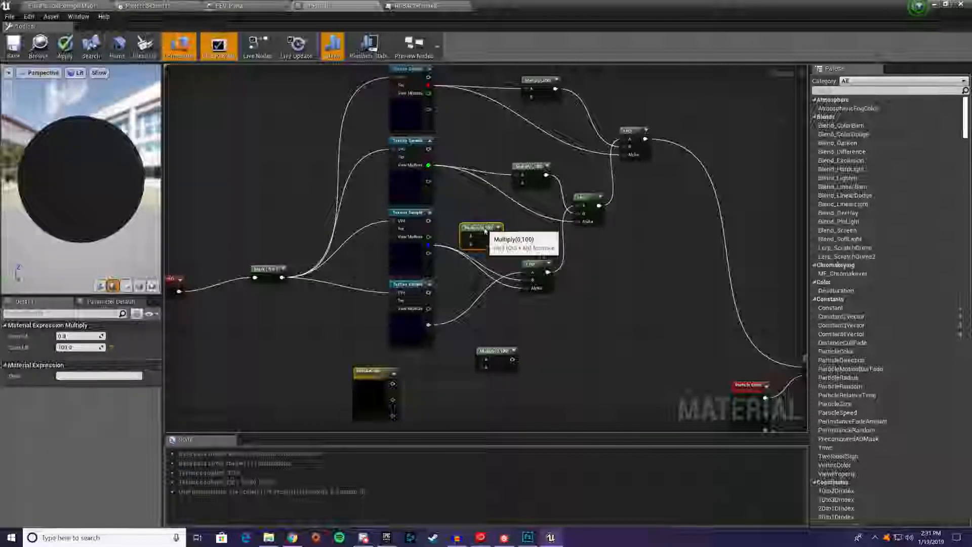
left_click_drag(428, 245, 530, 288)
left_click(377, 392)
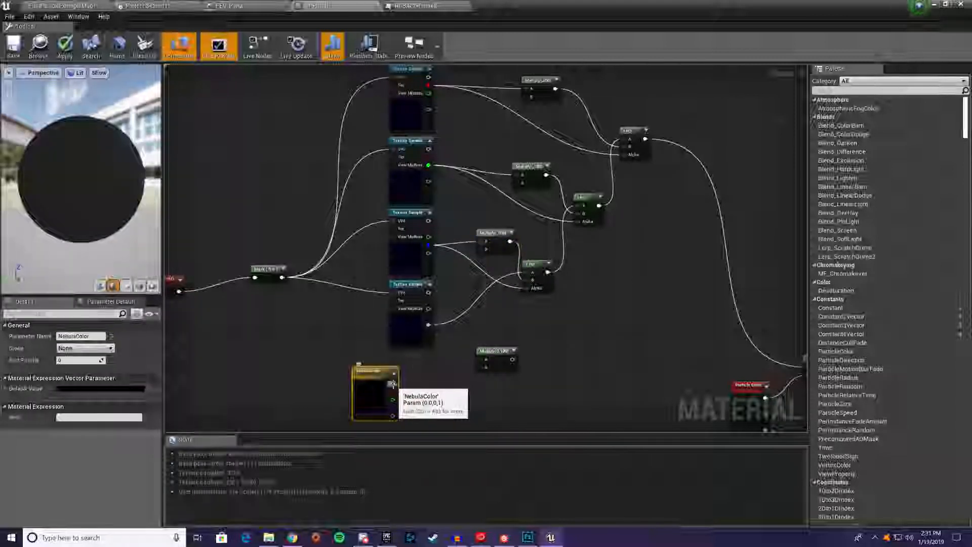
left_click_drag(393, 383, 486, 249)
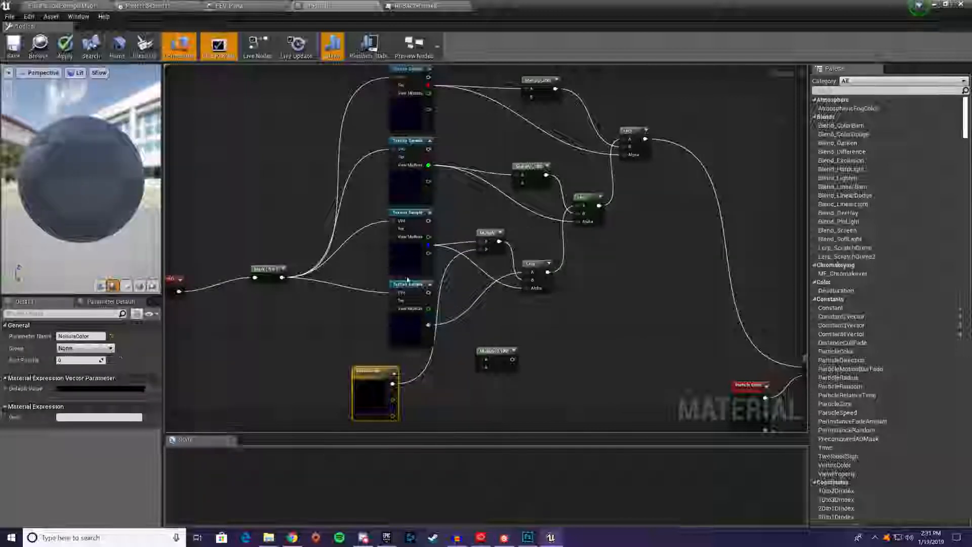
Set NebulaColor's default value to red 30 and green 8.4
left_click(101, 388)
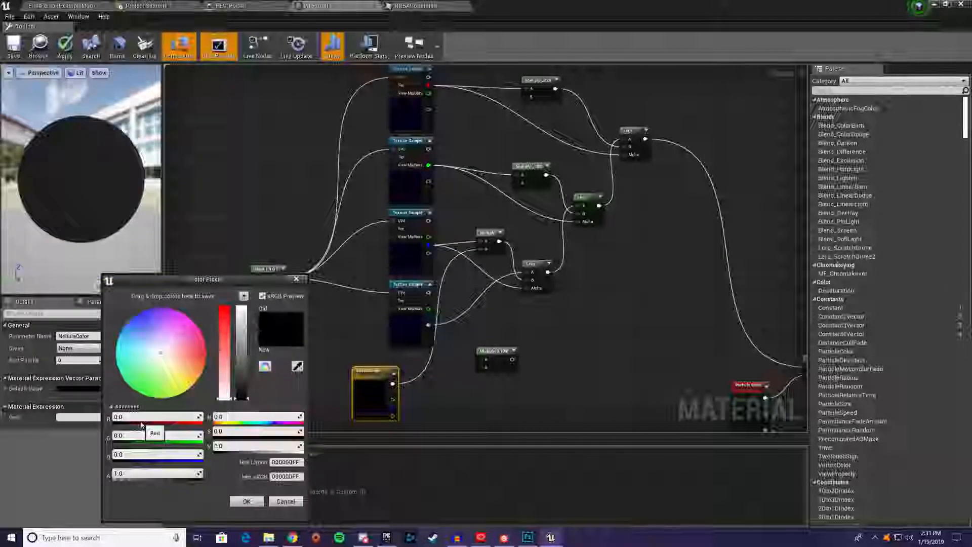
left_click(141, 417)
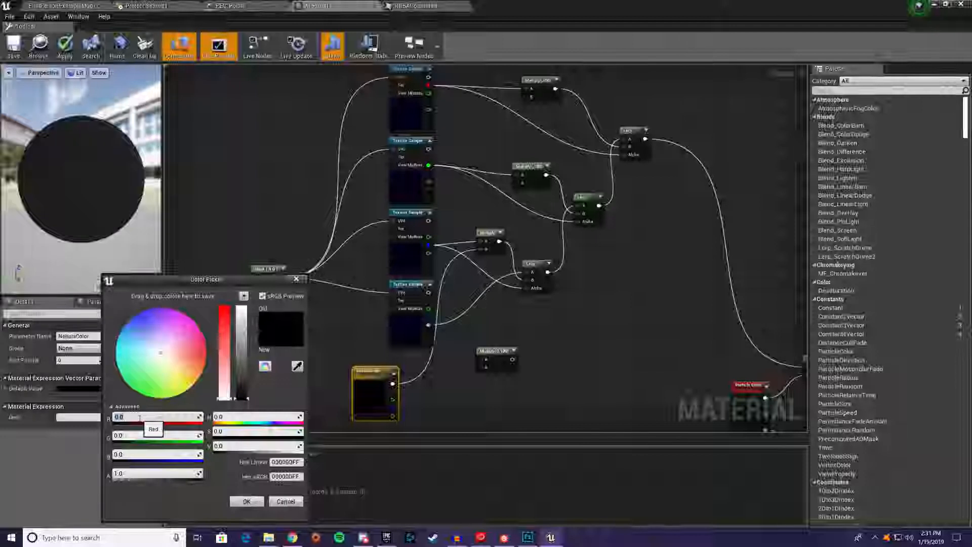
type("30")
key("Return")
key("Tab")
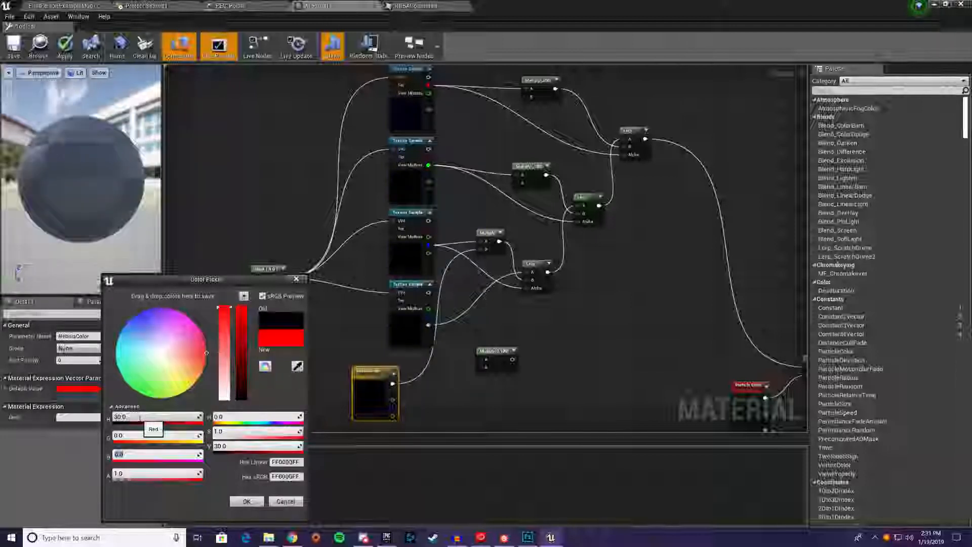
key("shift+Tab")
key("BackSpace")
type("8")
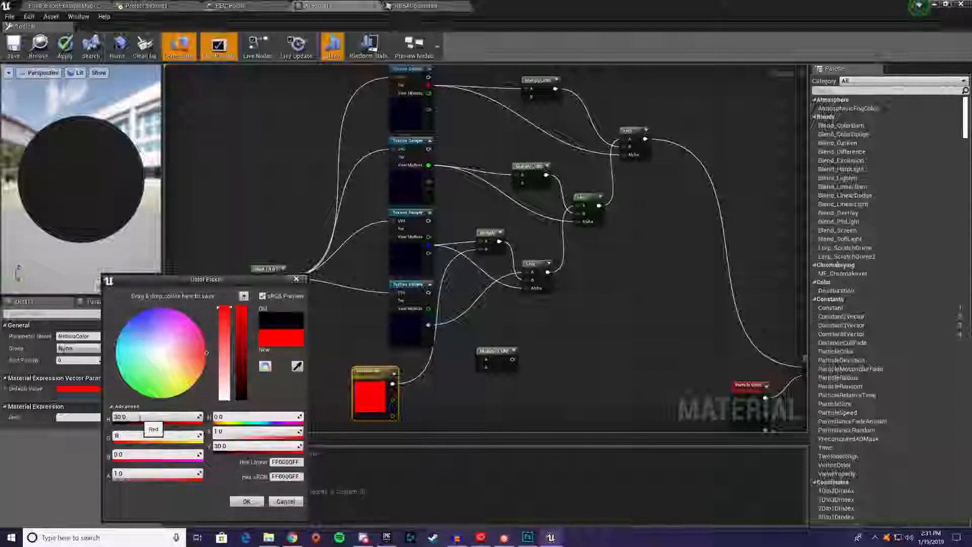
type(".4")
key("Tab")
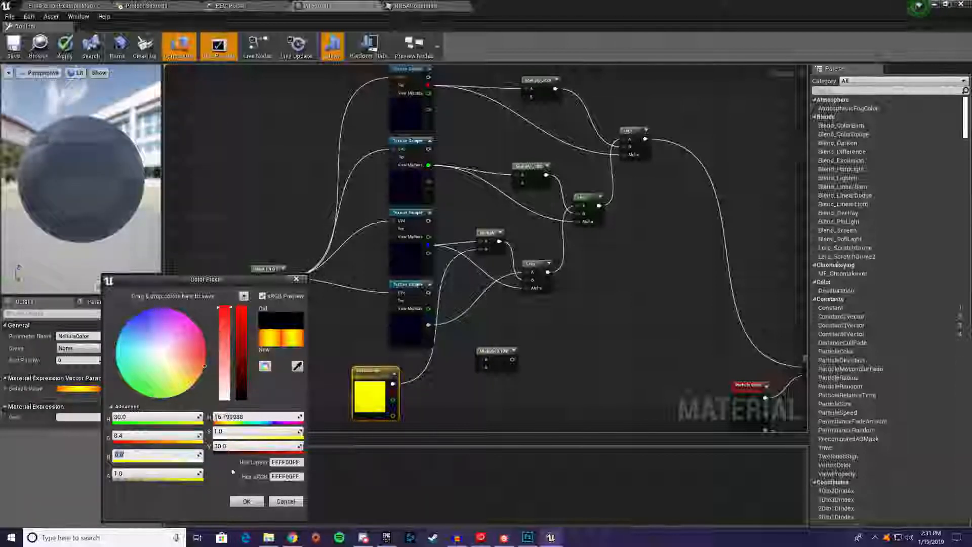
left_click(246, 501)
Nudge NebulaColor closer to the Texture Samples and duplicate it, placing the copy below the unconnected Multiply
left_click_drag(380, 374, 401, 369)
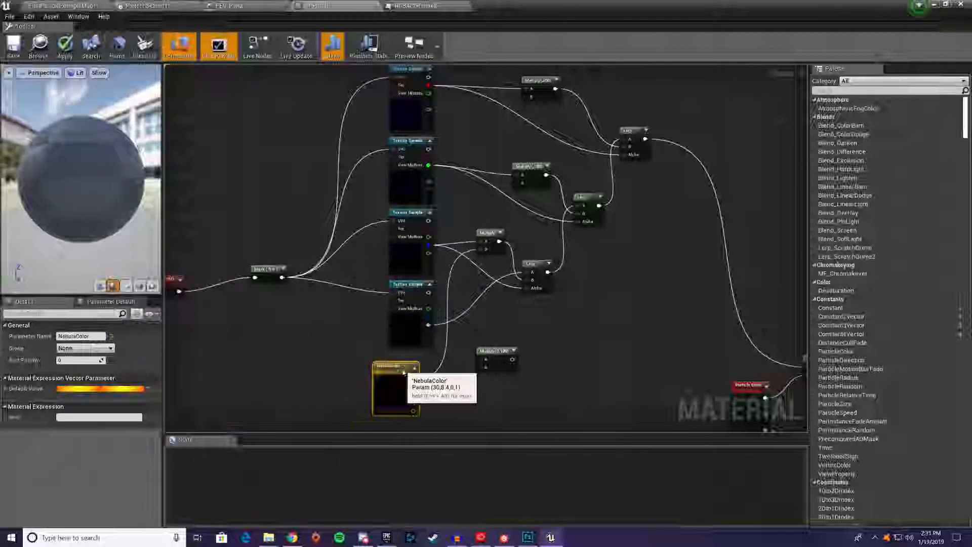
key("ctrl+w")
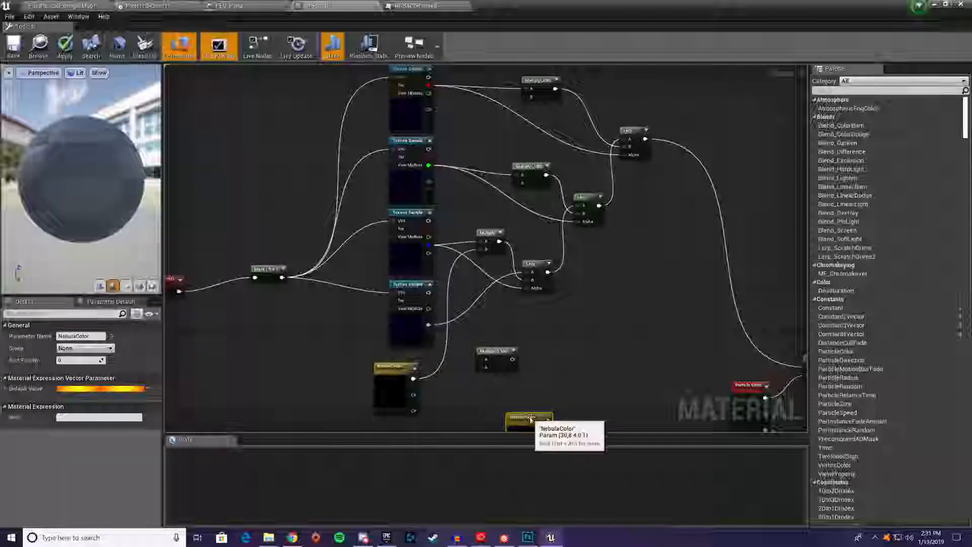
left_click_drag(527, 415, 474, 410)
left_click(84, 336)
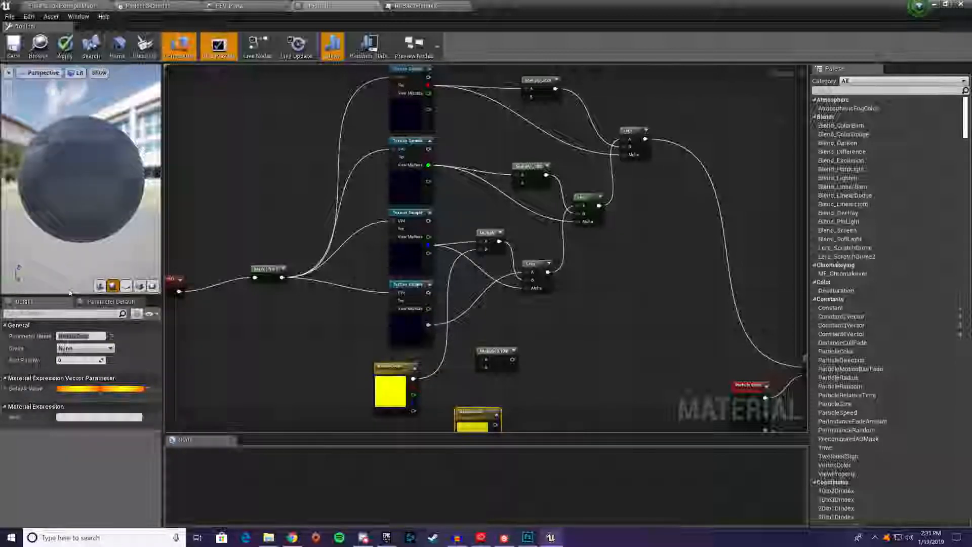
key("c")
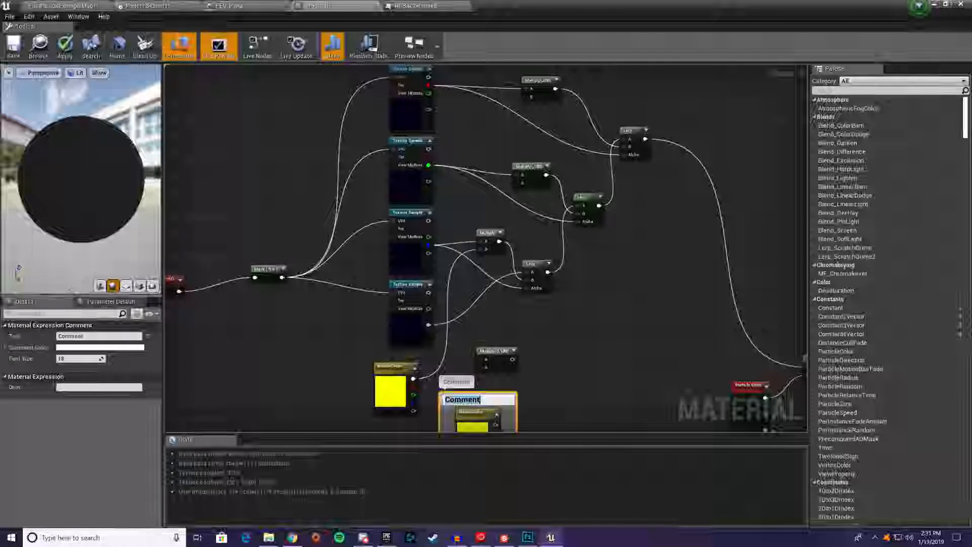
left_click(519, 405)
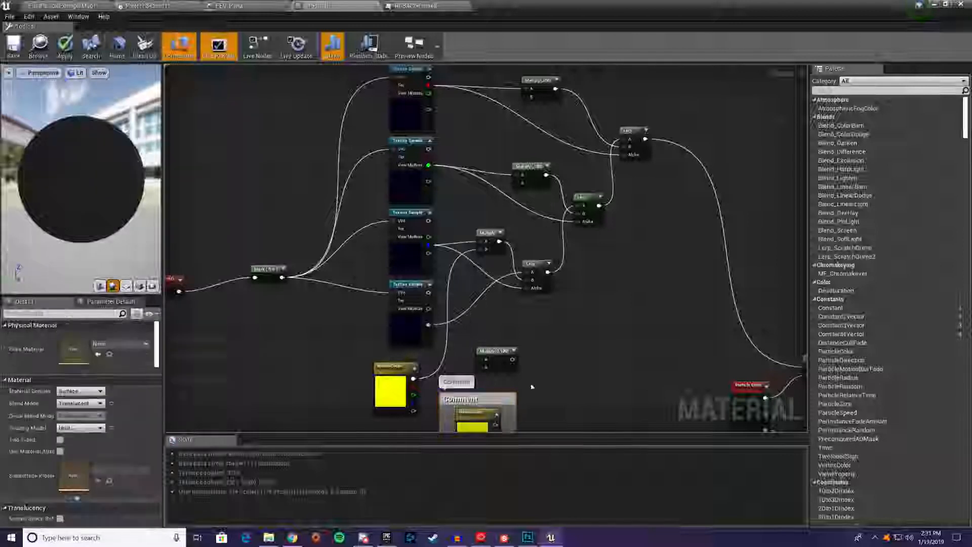
left_click(498, 399)
key("Delete")
Rename the copied parameter SpaceDustColor and multiply it with the fourth sample's alpha, feeding the result into the lowest Lerp's A input
left_click(479, 412)
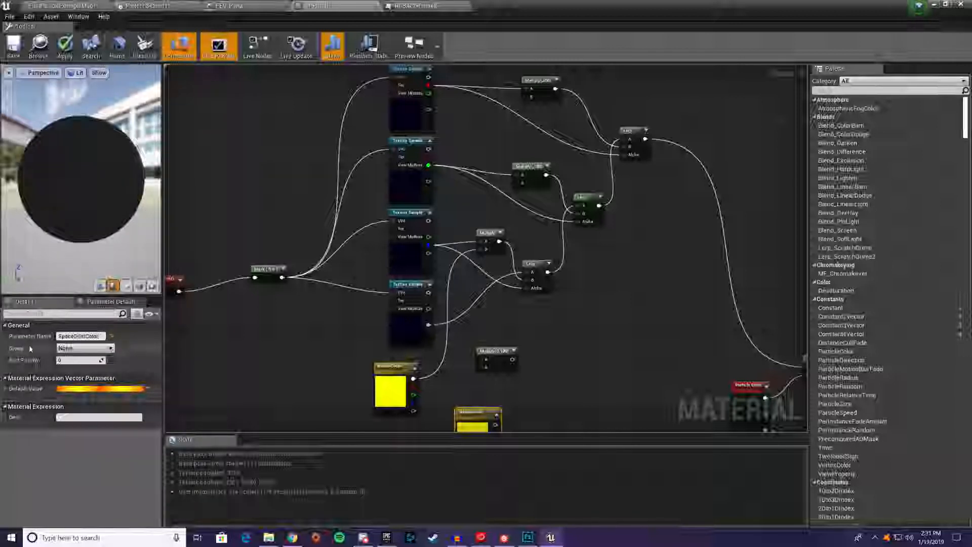
right_click_drag(428, 324, 390, 221)
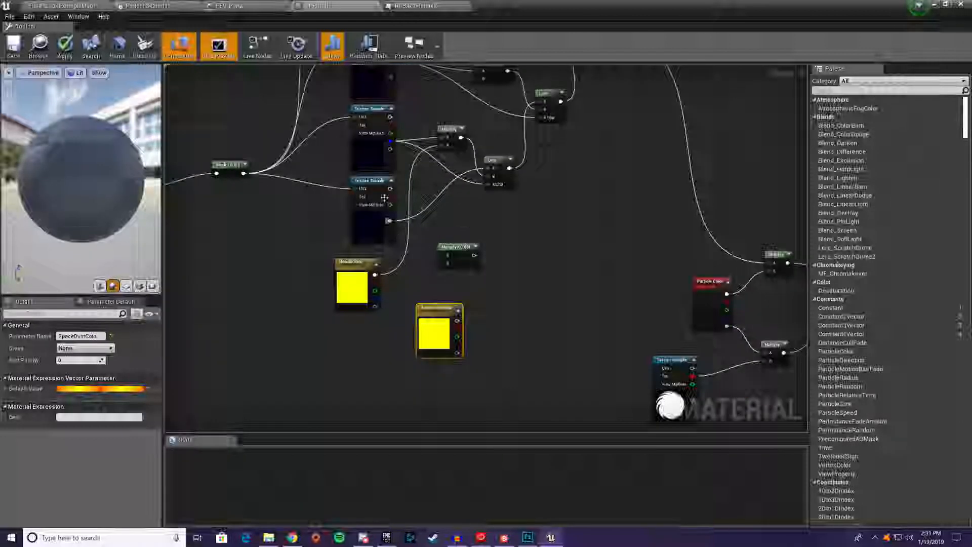
left_click_drag(390, 221, 444, 260)
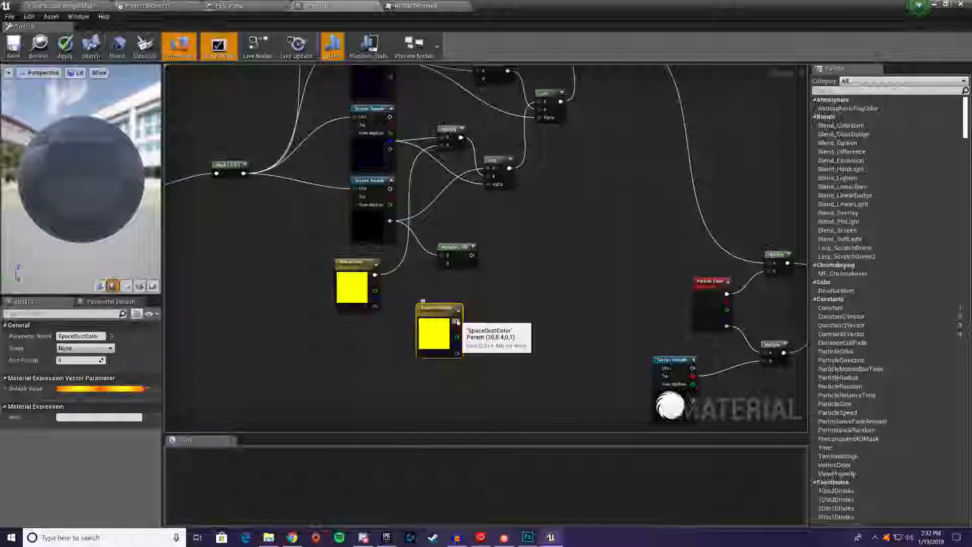
left_click_drag(456, 321, 490, 173)
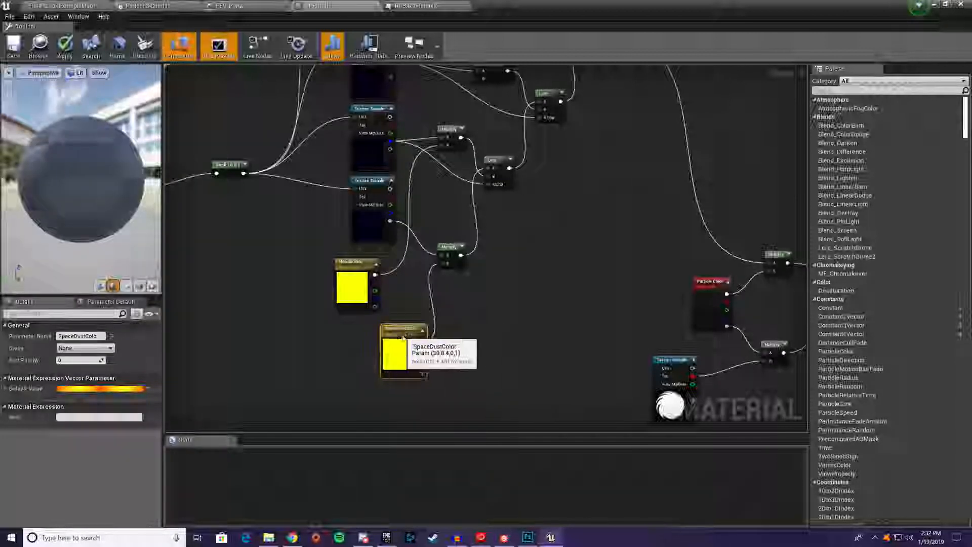
left_click_drag(430, 326, 394, 346)
Set SpaceDustColor's default value to red 0, green 0.72 and blue 2.5
left_click(119, 388)
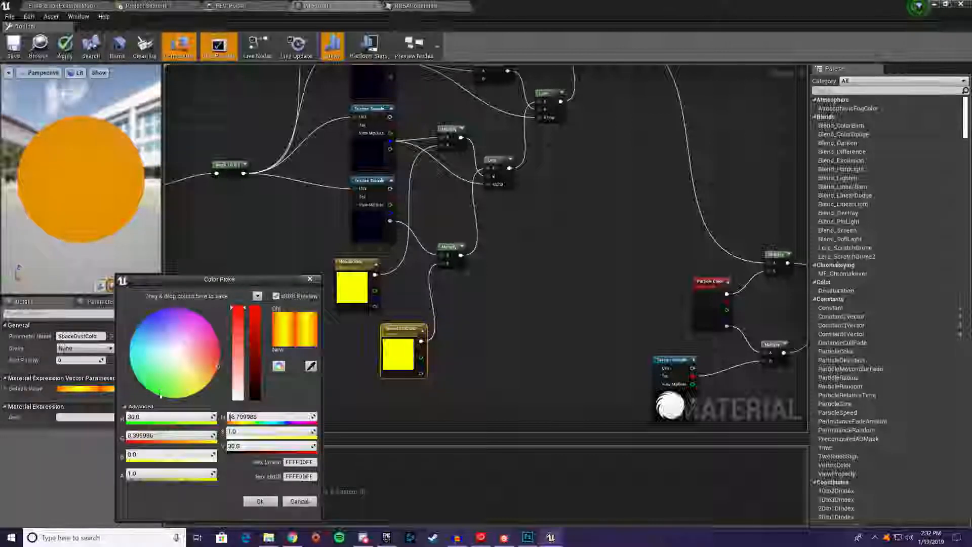
left_click(153, 417)
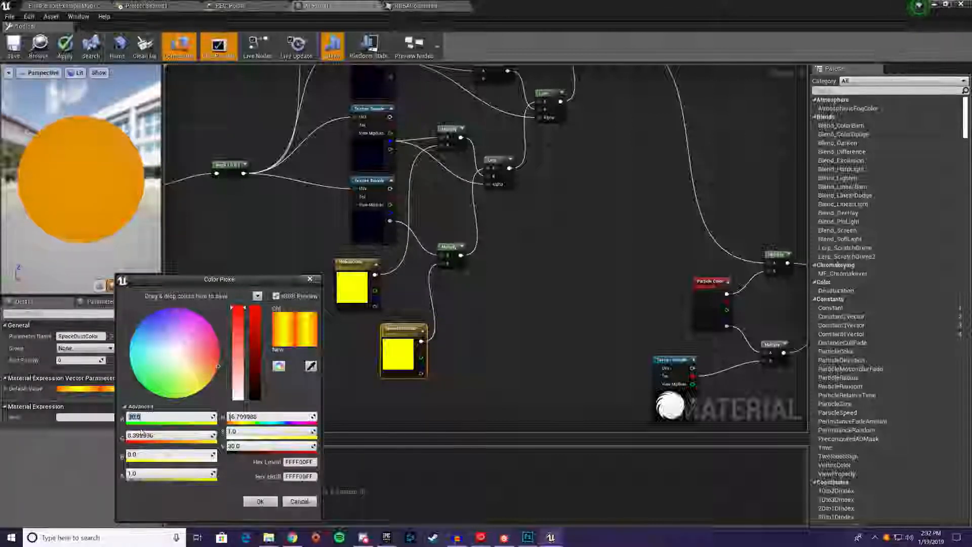
type("0")
key("Tab")
type(".7")
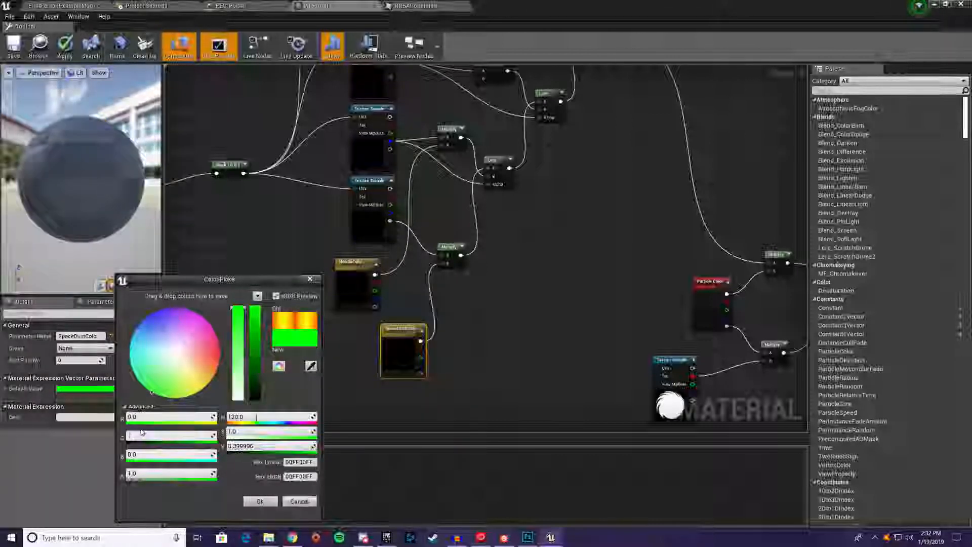
type("2")
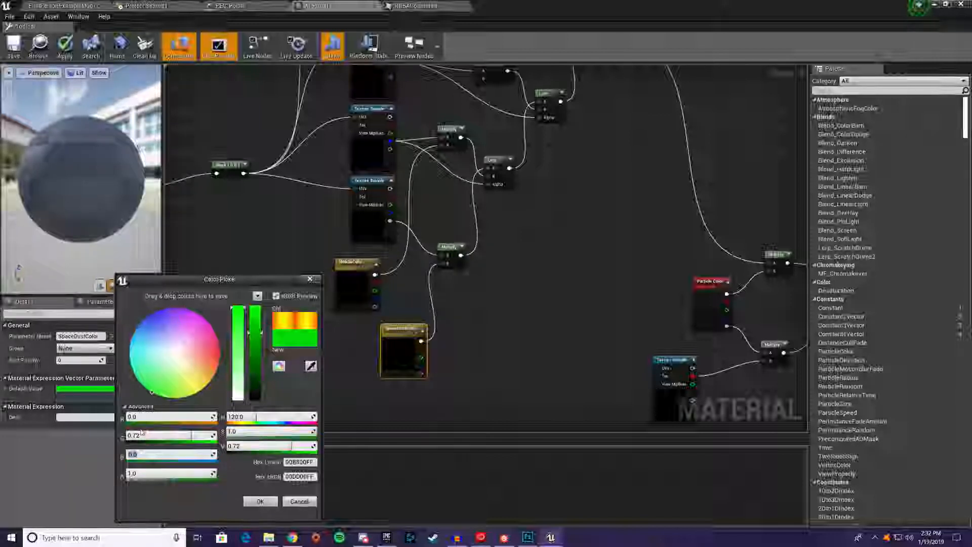
key("Tab")
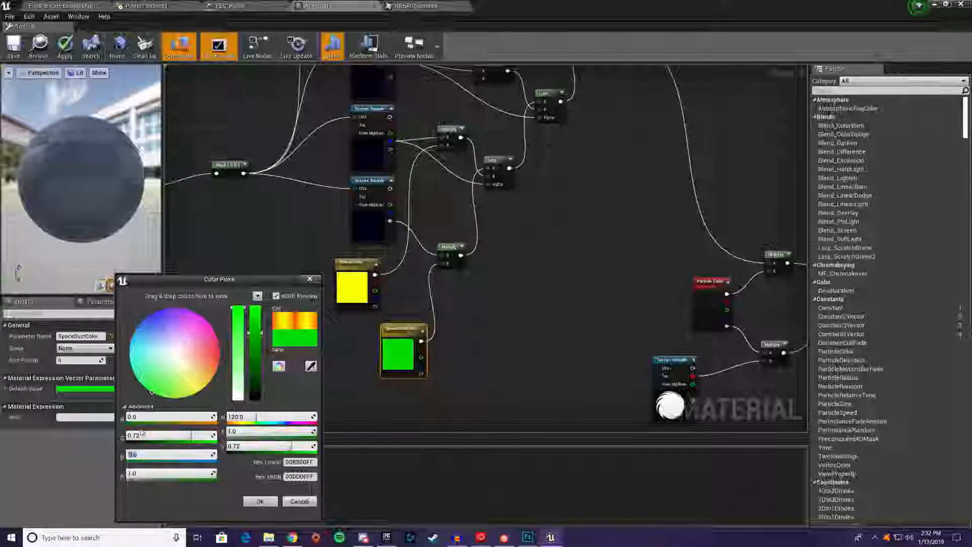
type("..5")
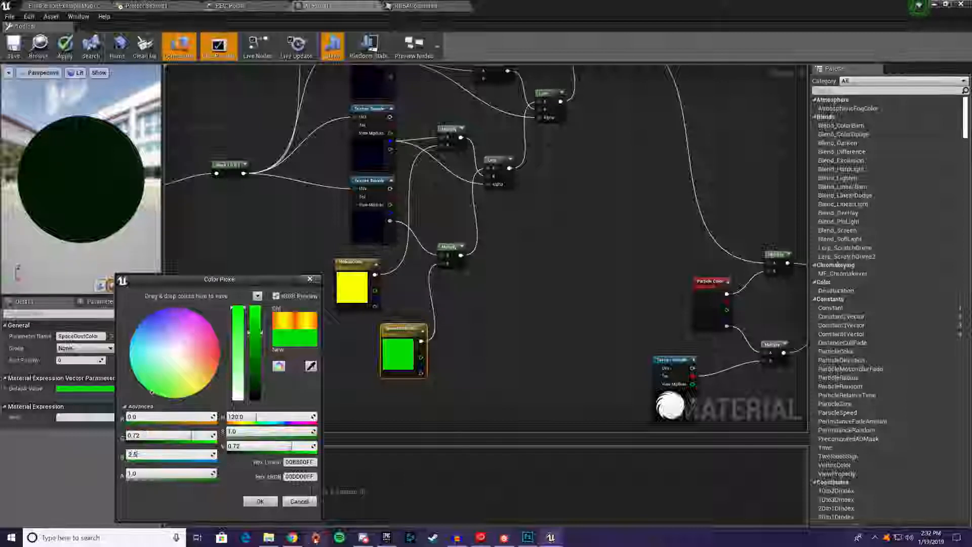
left_click(260, 501)
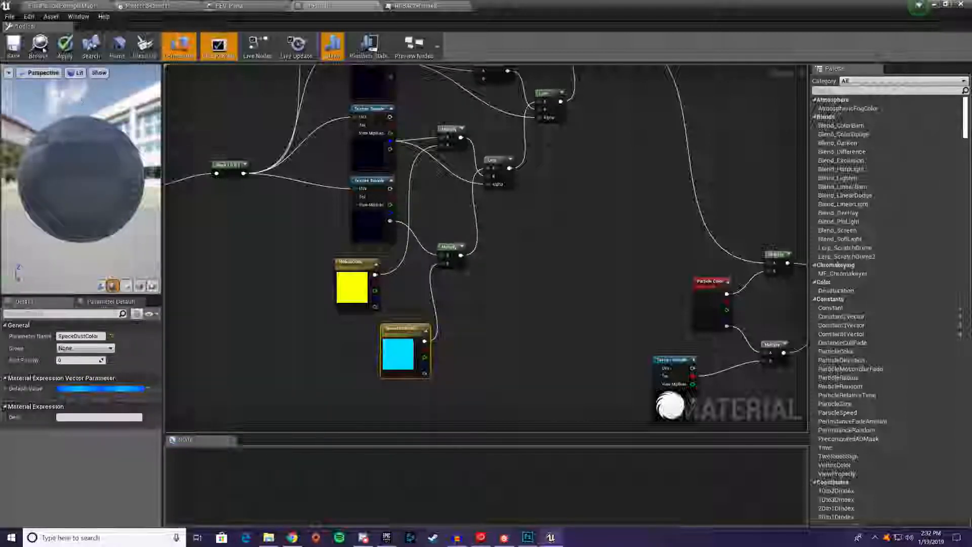
Save the material and check the portal effect in the level viewport
left_click(14, 45)
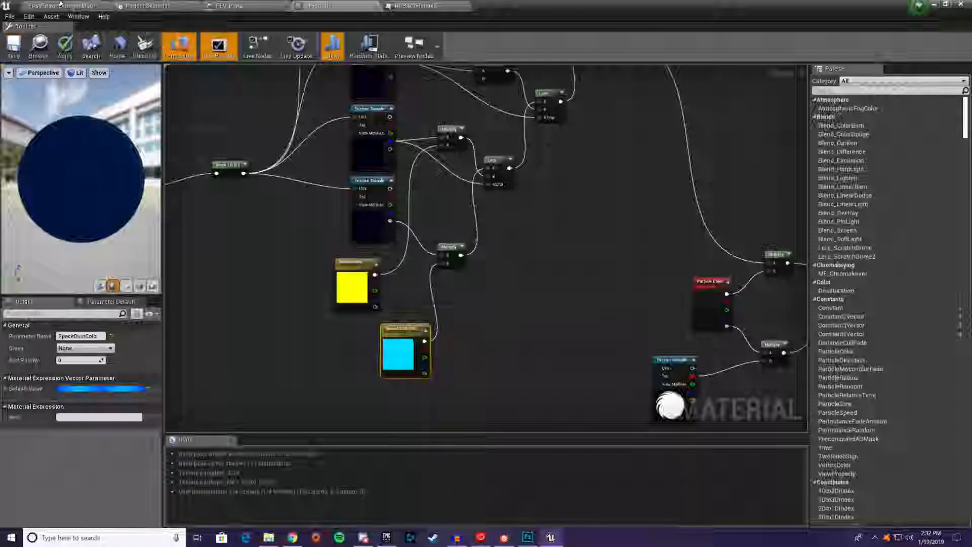
left_click(59, 5)
right_click_drag(466, 205, 467, 210)
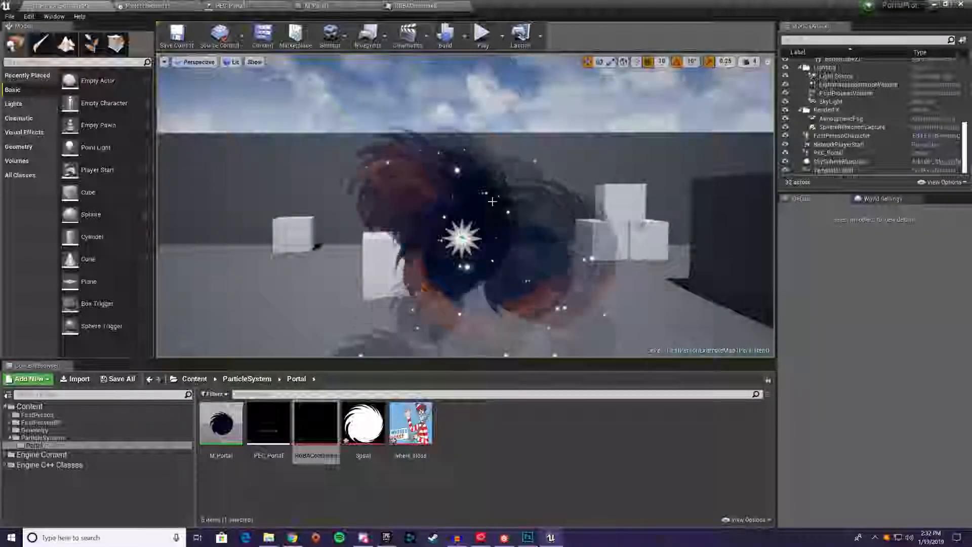
Set PEC_Portal's Initial Size Max and Min to 100 in X and Y, save it and view the portal in the level
left_click(230, 6)
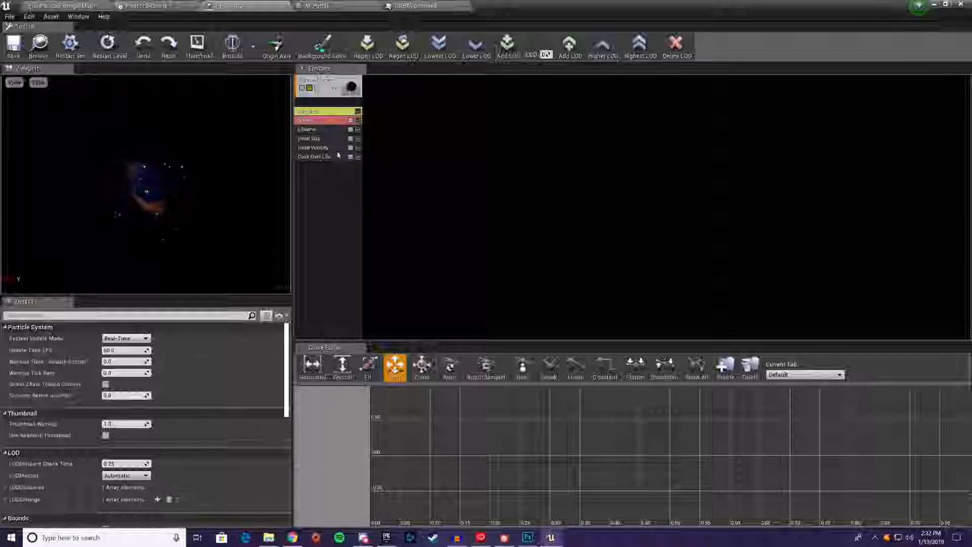
left_click(310, 120)
left_click(314, 140)
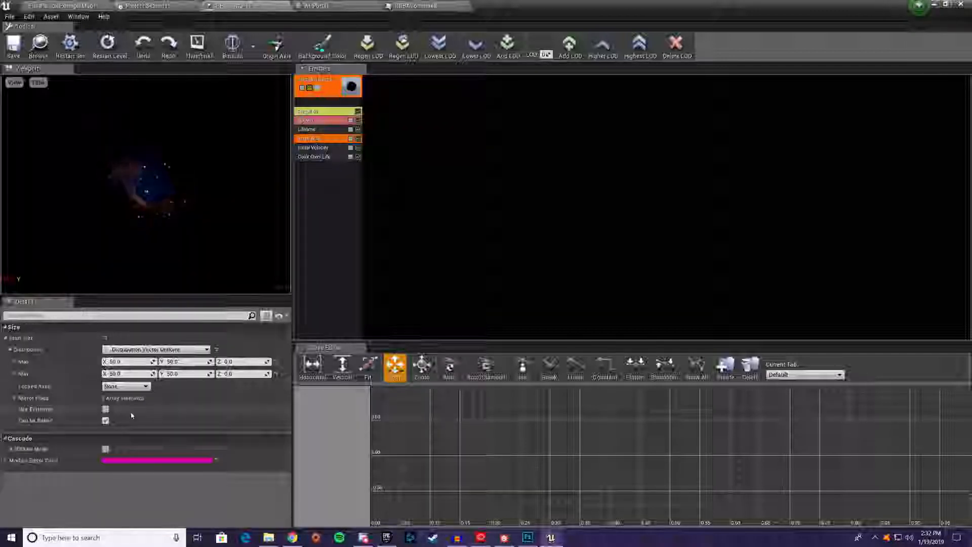
type("10")
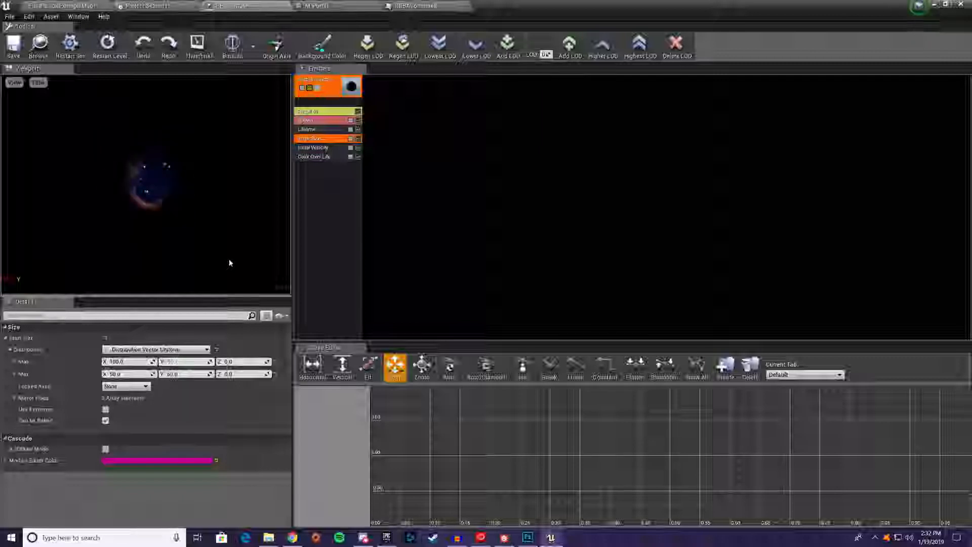
type("100")
key("Tab")
key("Tab")
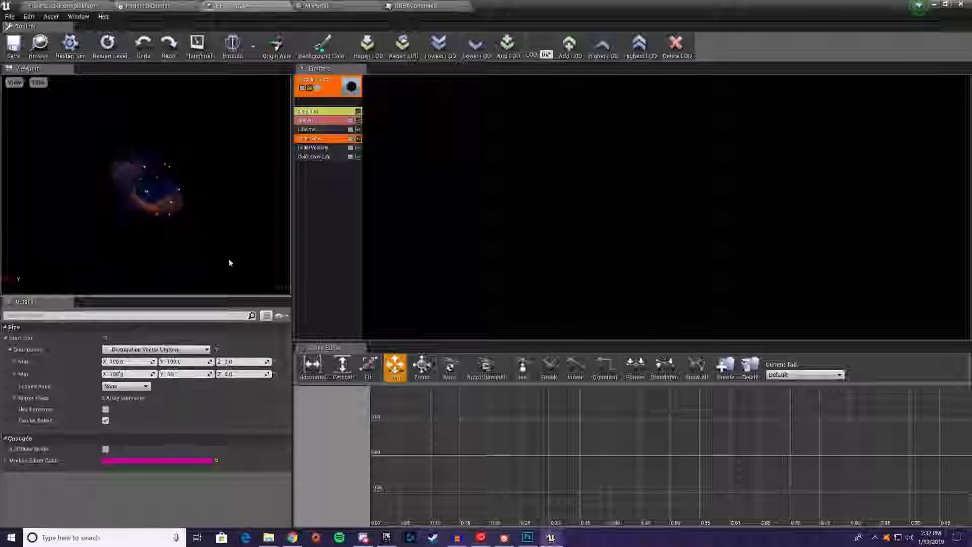
left_click(14, 46)
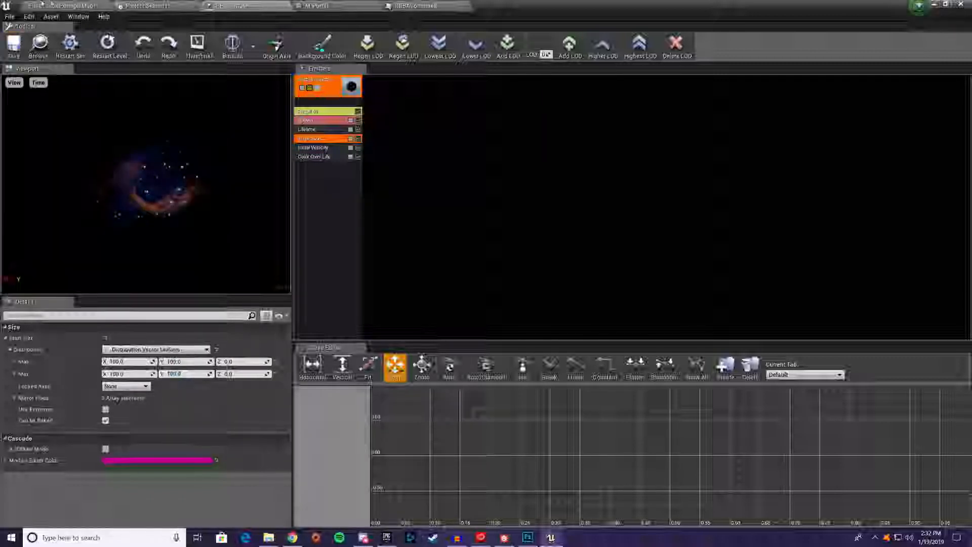
left_click(63, 6)
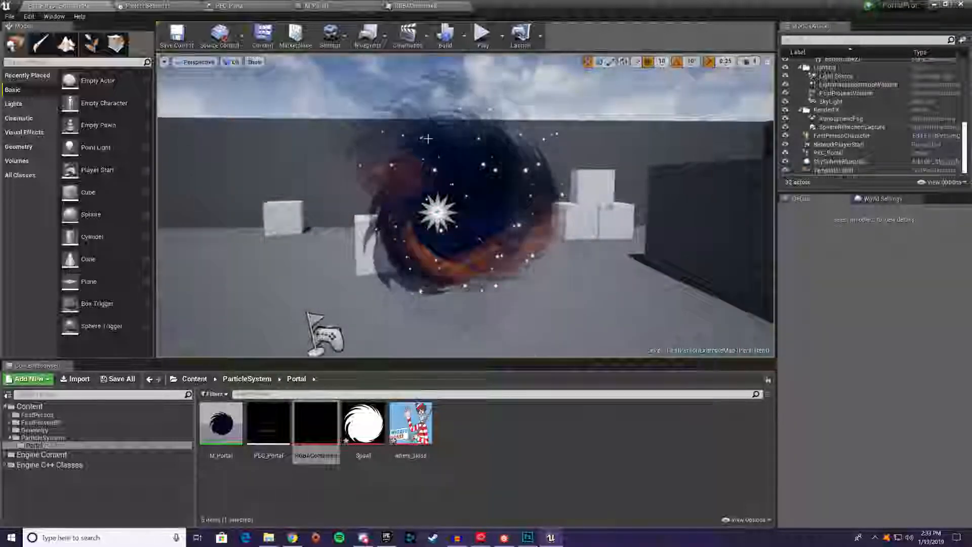
In M_Portal, group the Texture Samples, Multiplies, Lerps and color parameters in a comment titled Texture Layering
left_click(408, 5)
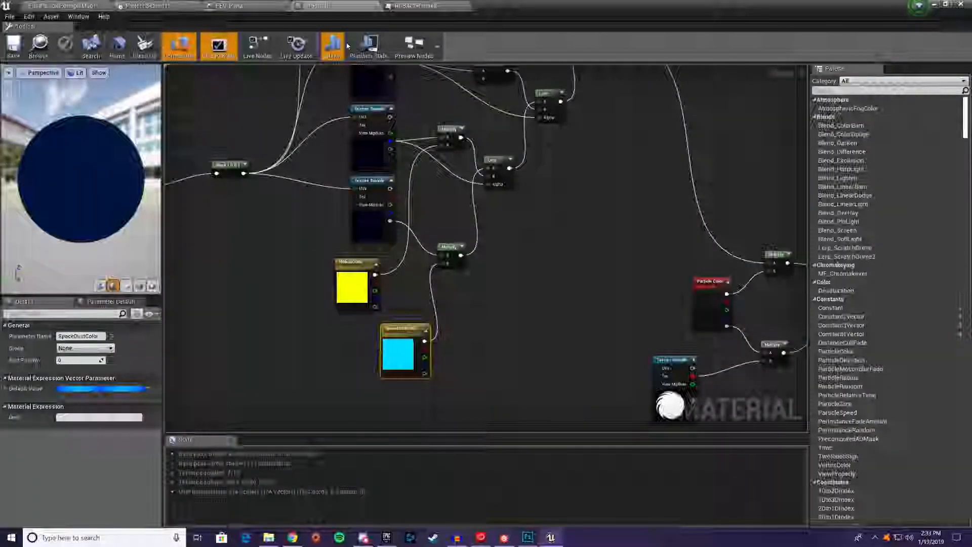
right_click_drag(489, 247, 490, 309)
scroll(491, 309, "down", 5)
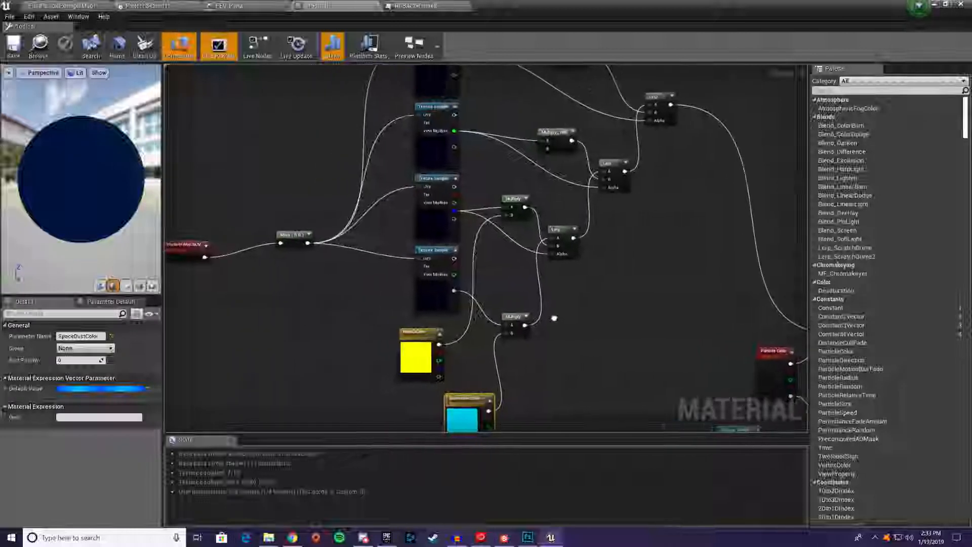
left_click_drag(592, 329, 632, 364)
type("c")
type("Texture")
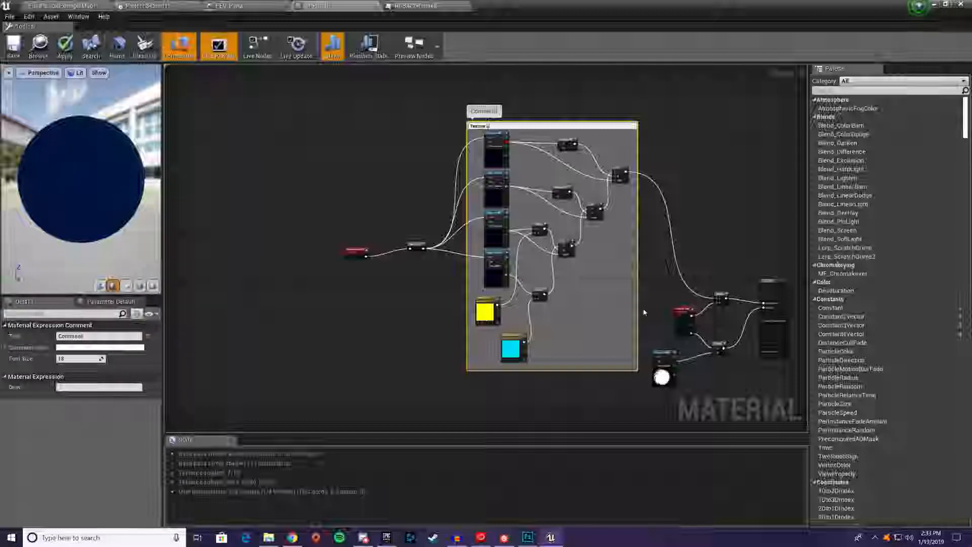
type(" Layering")
key("Return")
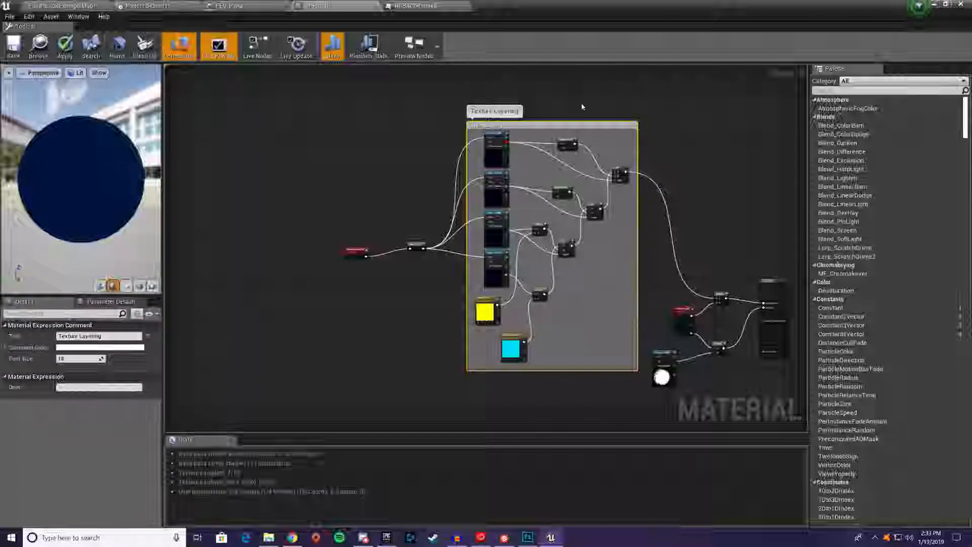
Move the Texture Layering group upward and shift the Mask node with its red input node farther away from the samples
left_click_drag(577, 125, 592, 70)
left_click_drag(317, 218, 470, 349)
left_click_drag(416, 294, 316, 294)
left_click(321, 241)
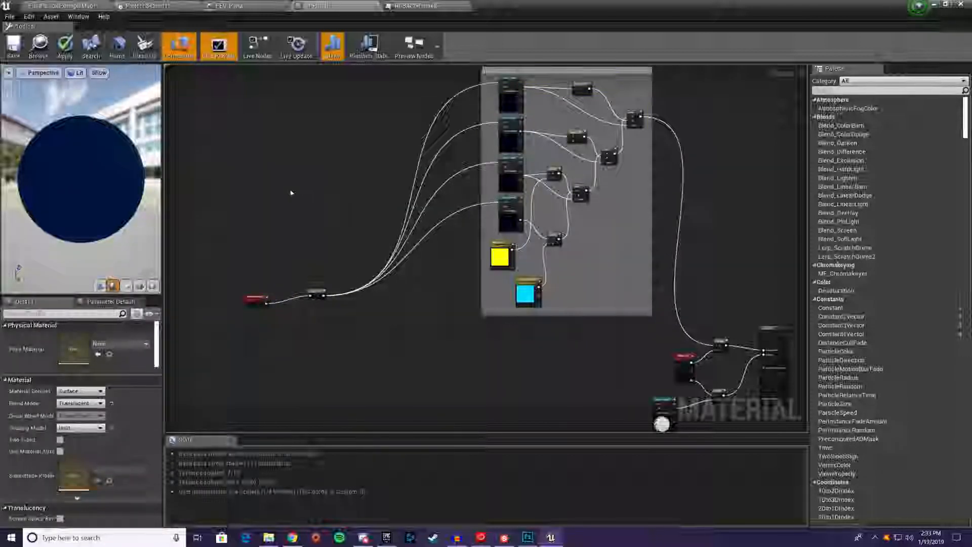
Add a ScreenPosition node in the empty graph area before the Mask and its input node
right_click_drag(190, 174, 366, 256)
right_click(343, 263)
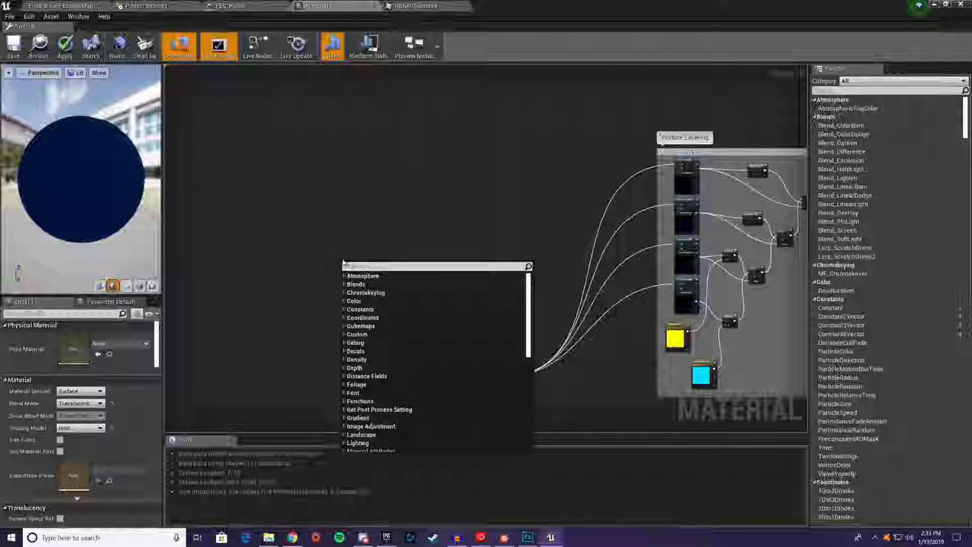
type("Screen")
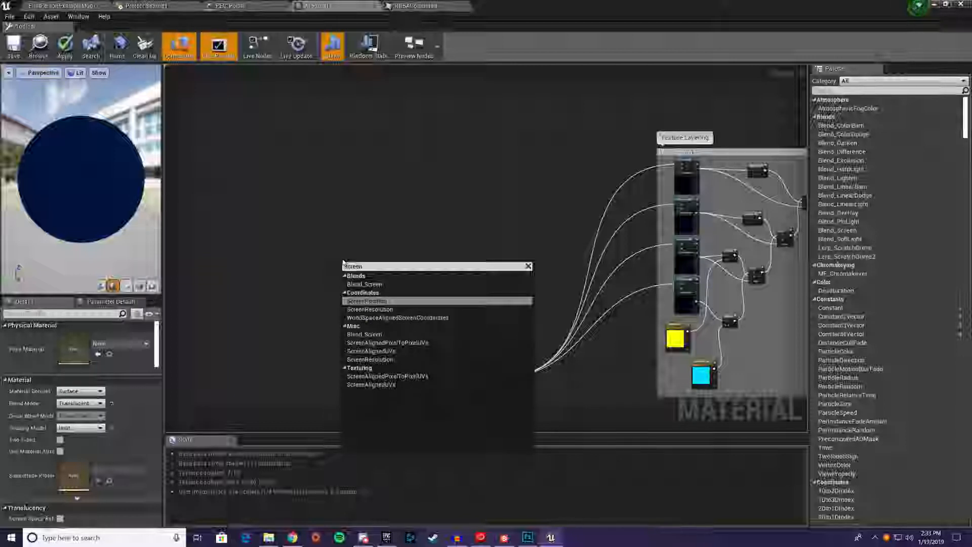
key("Return")
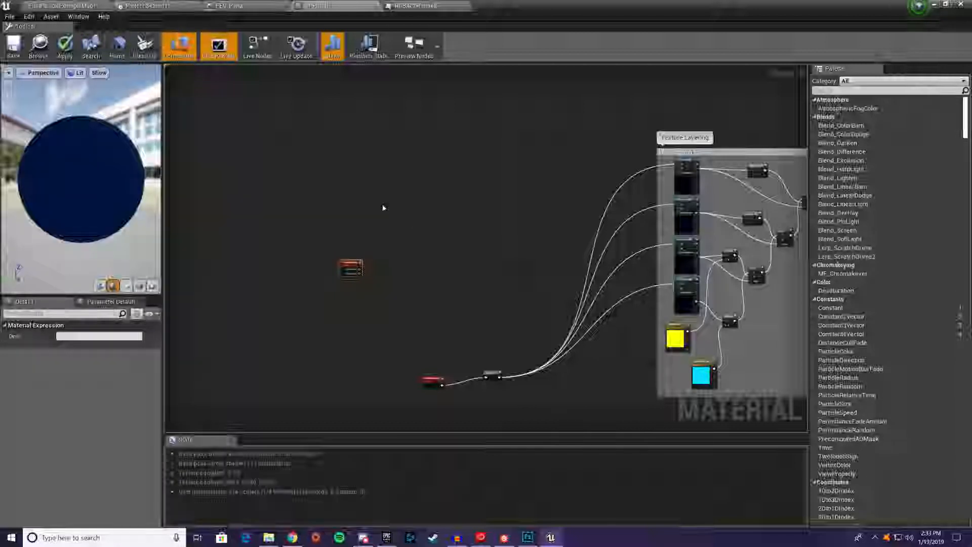
left_click_drag(353, 269, 349, 259)
left_click(339, 264)
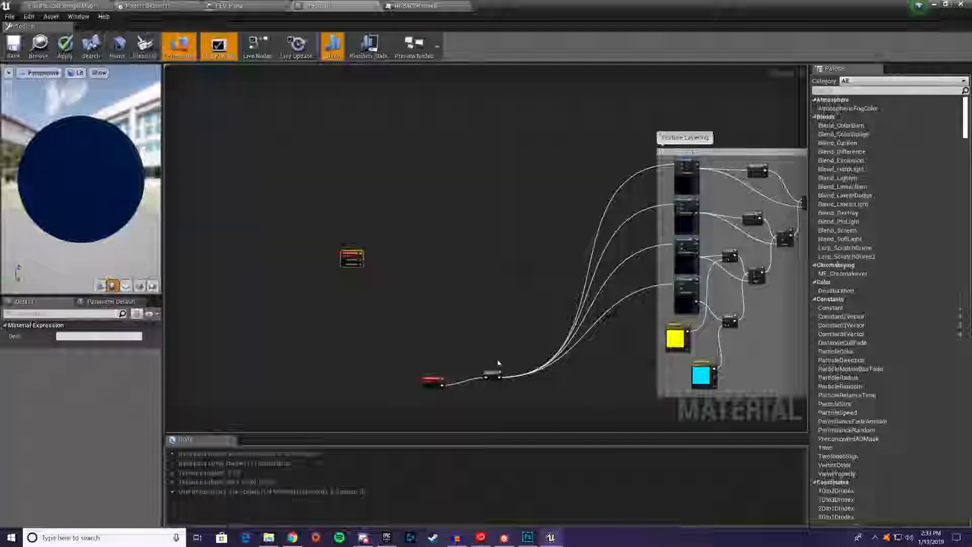
Add a Subtract node after ScreenPosition, with ViewportUV feeding input A and PixelPosition feeding input B
scroll(358, 262, "up", 2)
scroll(358, 262, "up", 2)
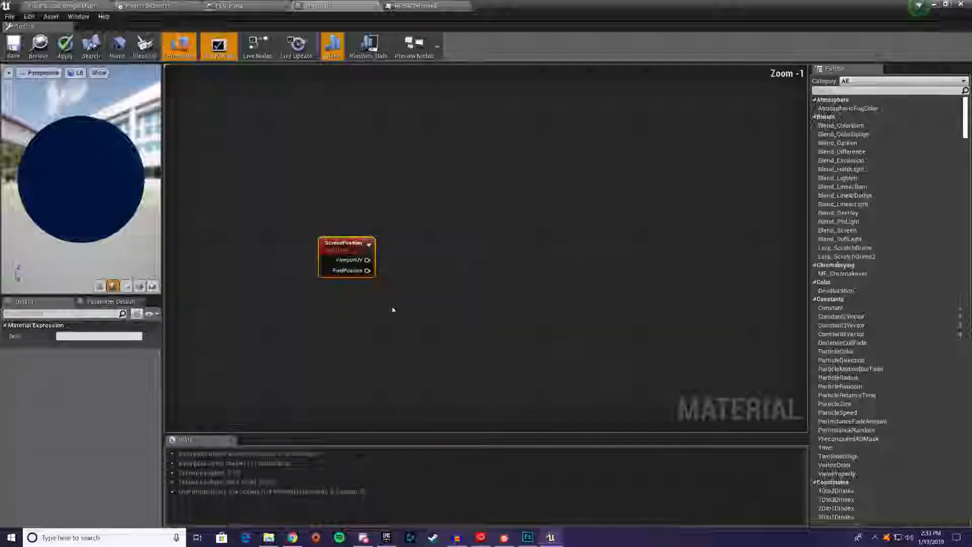
left_click_drag(368, 259, 454, 255)
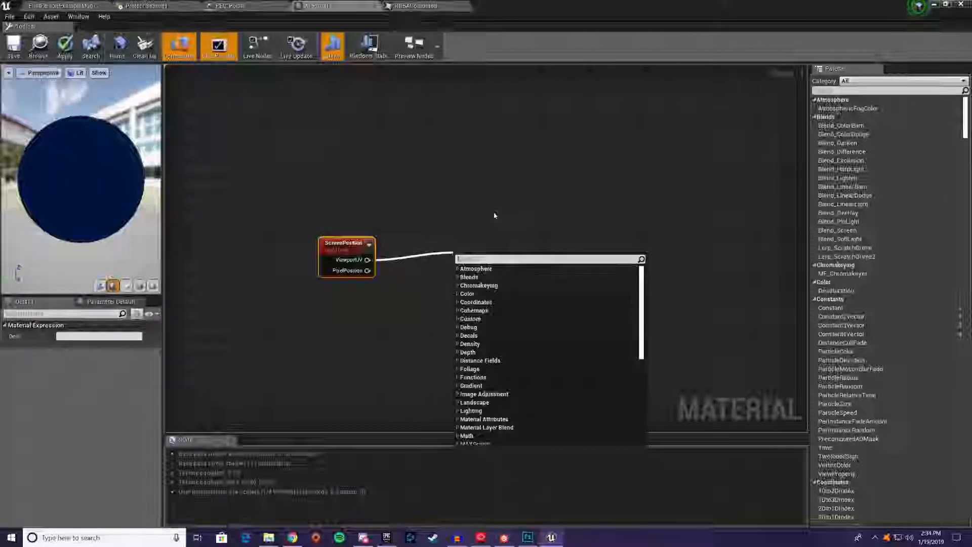
type("subt")
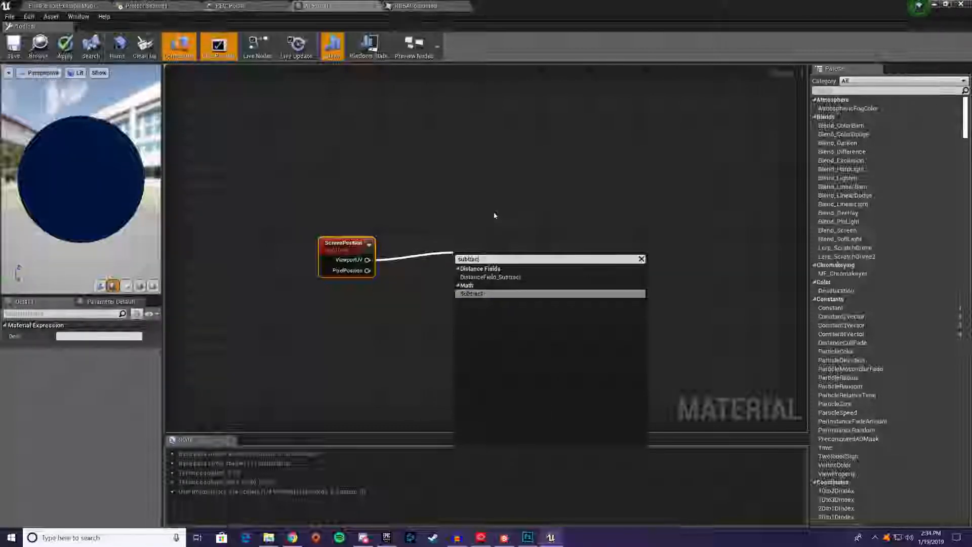
type("rac")
key("Return")
left_click_drag(367, 270, 430, 259)
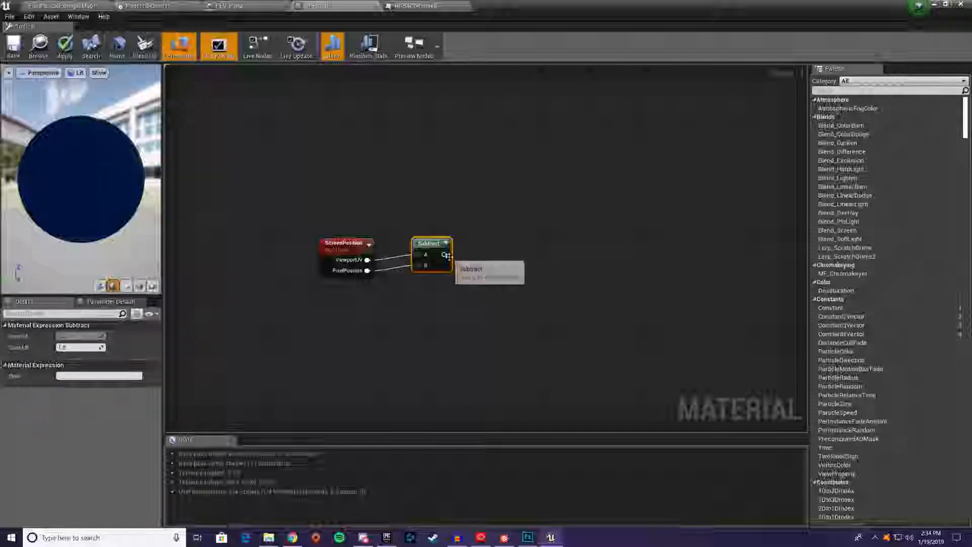
Add a component Mask (R G) fed by the Subtract output and align it level with the Subtract node
left_click_drag(444, 254, 500, 265)
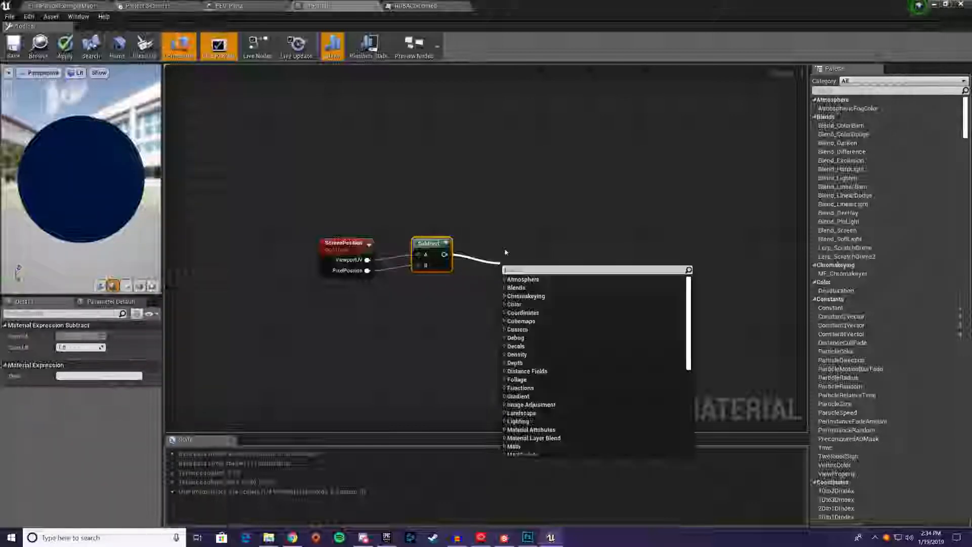
type("mask")
key("Return")
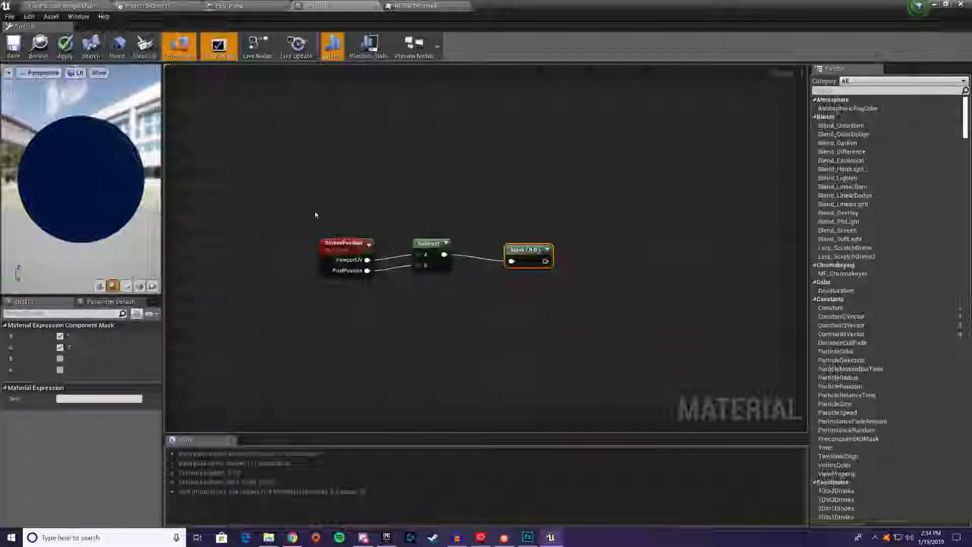
left_click_drag(317, 215, 380, 255)
left_click_drag(509, 259, 614, 198)
left_click(424, 232)
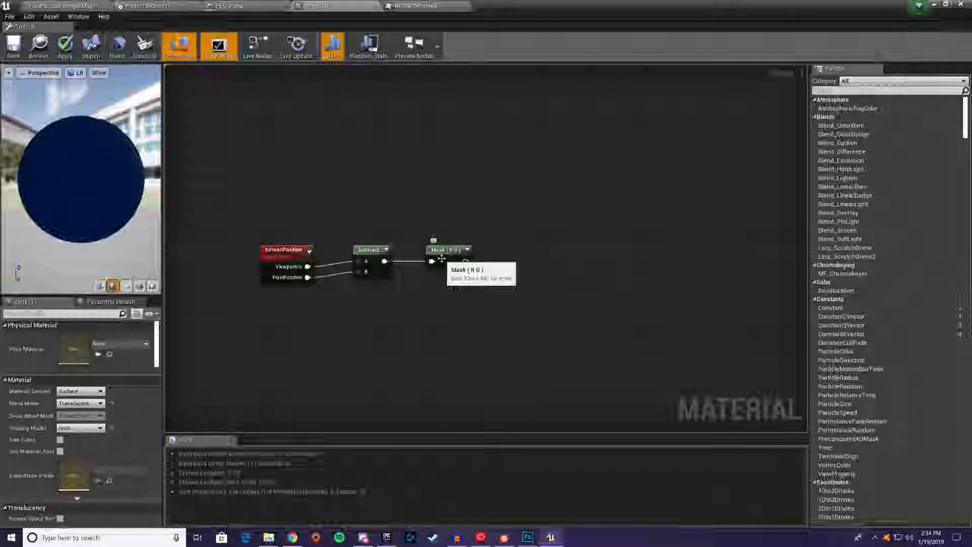
left_click_drag(447, 250, 472, 258)
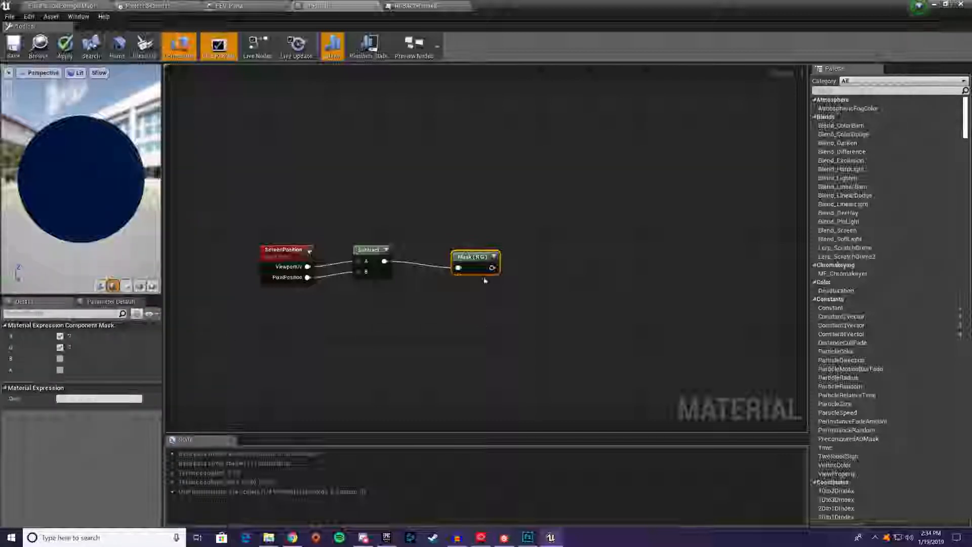
left_click_drag(480, 263, 466, 257)
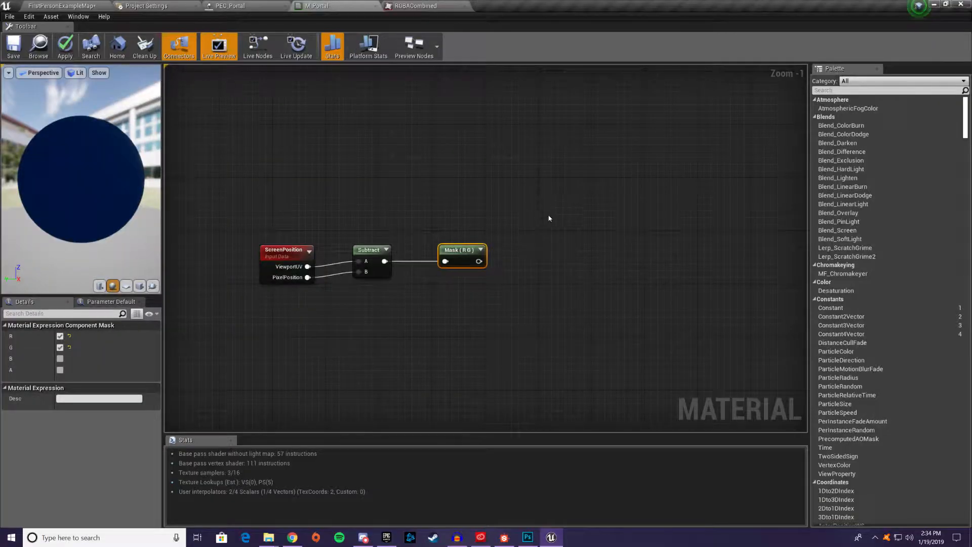
Place four Divide nodes in a vertical arrangement beyond the new Mask (R G) node, shifted above its level
left_click(602, 176)
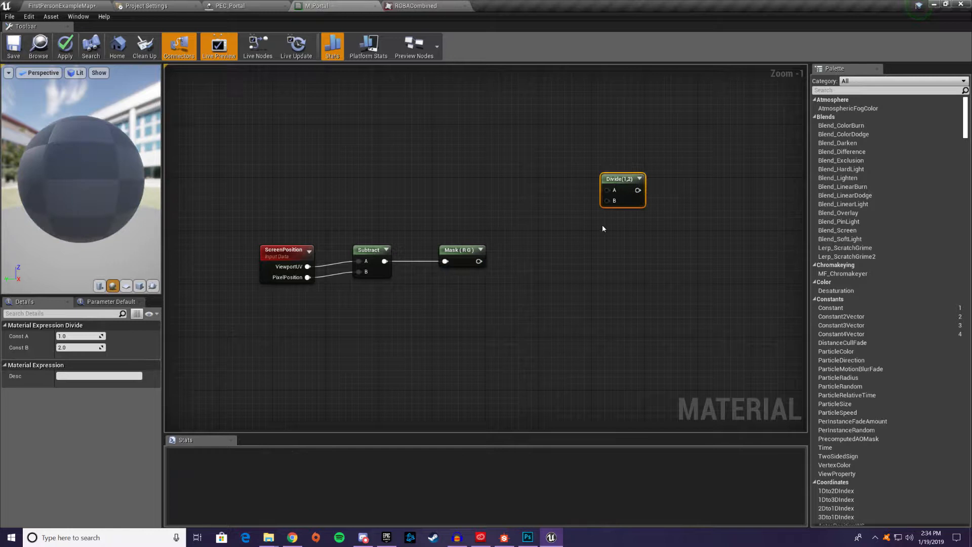
left_click(617, 303)
left_click(617, 356)
left_click_drag(632, 247, 654, 370)
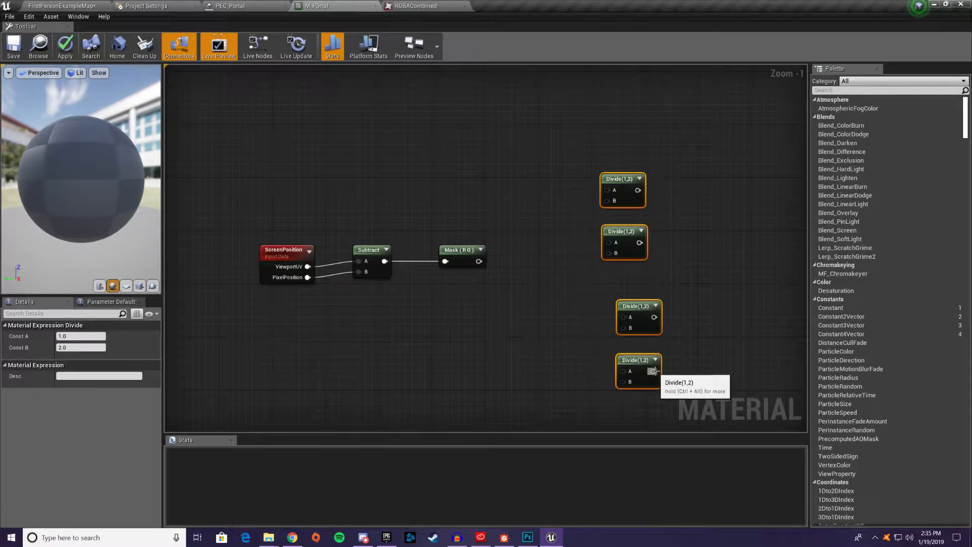
left_click_drag(642, 311, 644, 188)
left_click(549, 215)
right_click_drag(516, 232, 534, 294)
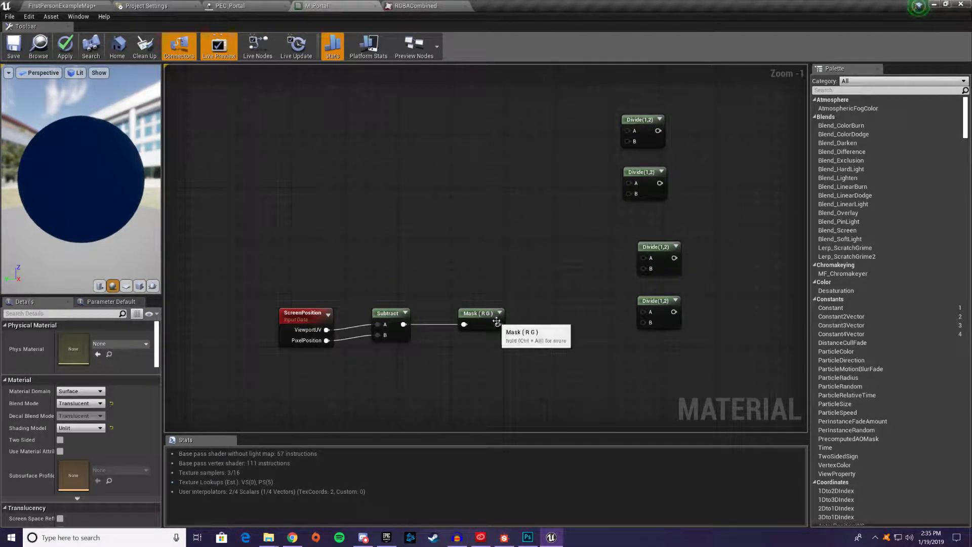
Connect the screen-position Mask output to input A of all four Divide nodes and line the Divides up in an even column
left_click_drag(499, 324, 628, 130)
left_click_drag(498, 324, 628, 183)
left_click_drag(497, 324, 642, 258)
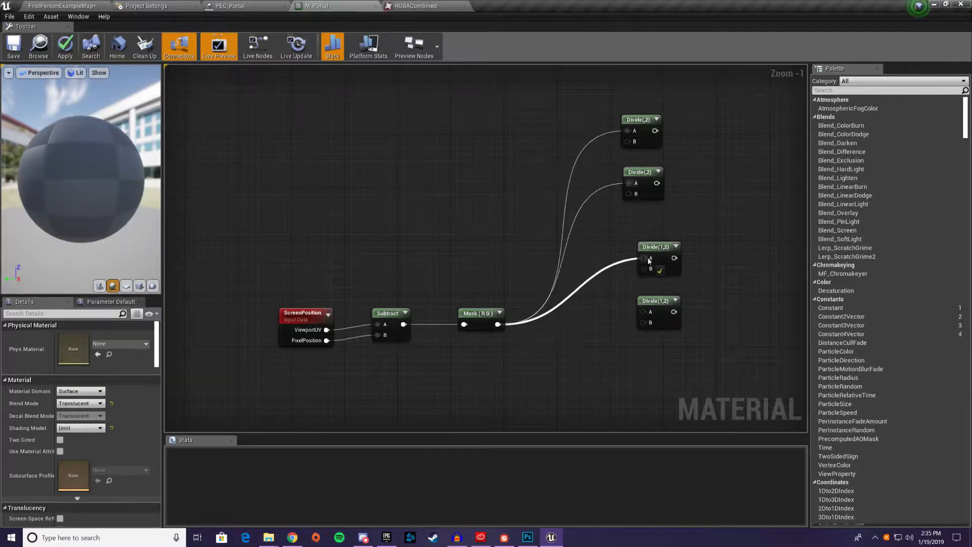
left_click_drag(498, 324, 647, 311)
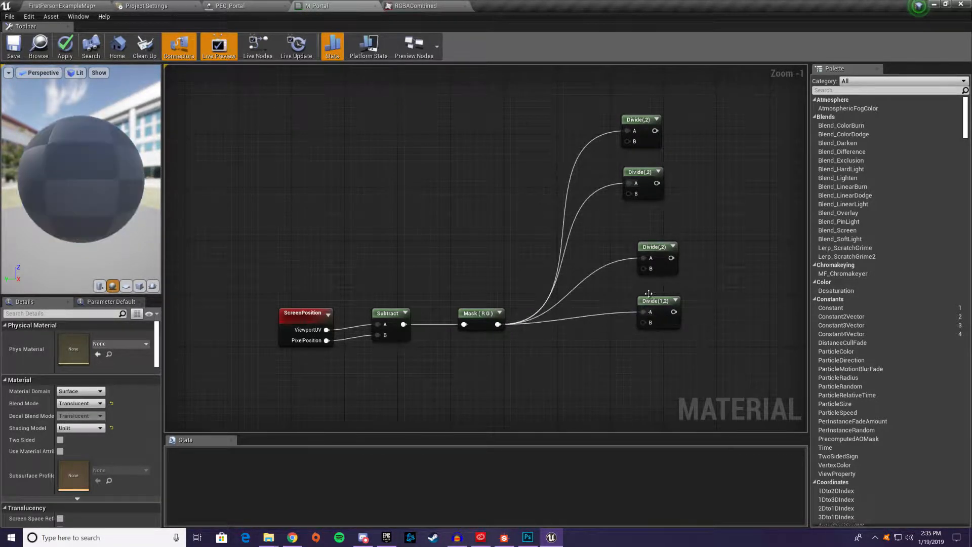
left_click_drag(654, 251, 642, 226)
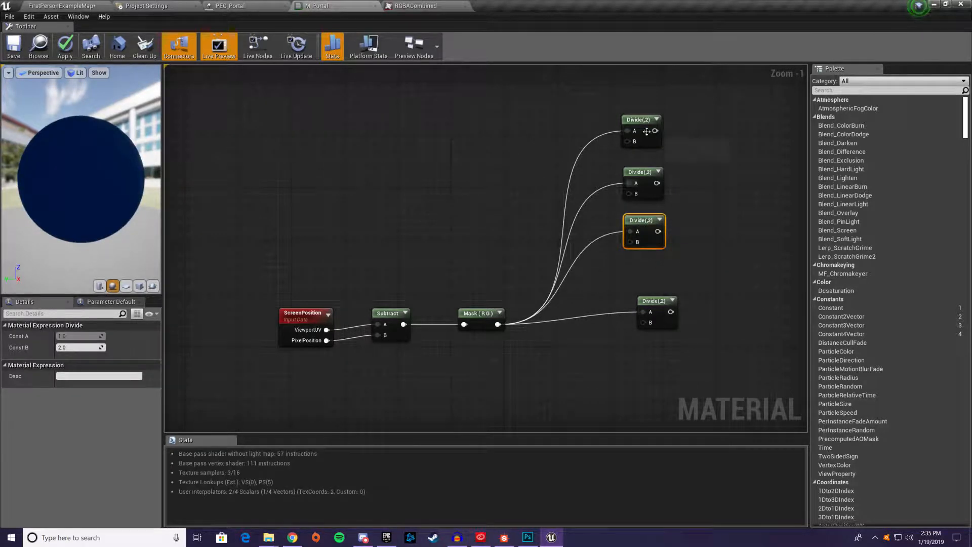
left_click_drag(642, 136, 643, 144)
left_click_drag(656, 303, 643, 269)
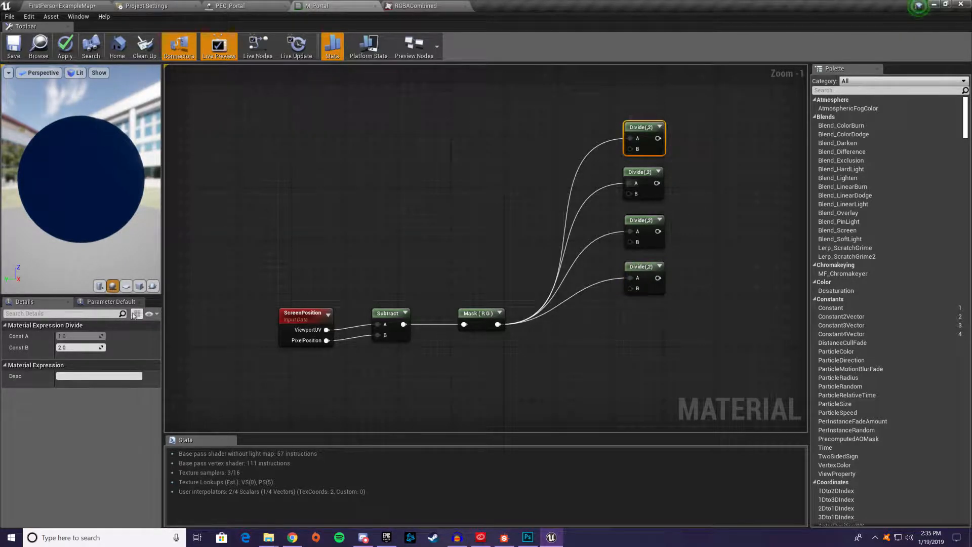
Set Const B to 4000 on the topmost Divide node and 6000 on the second one
left_click(79, 344)
type("4")
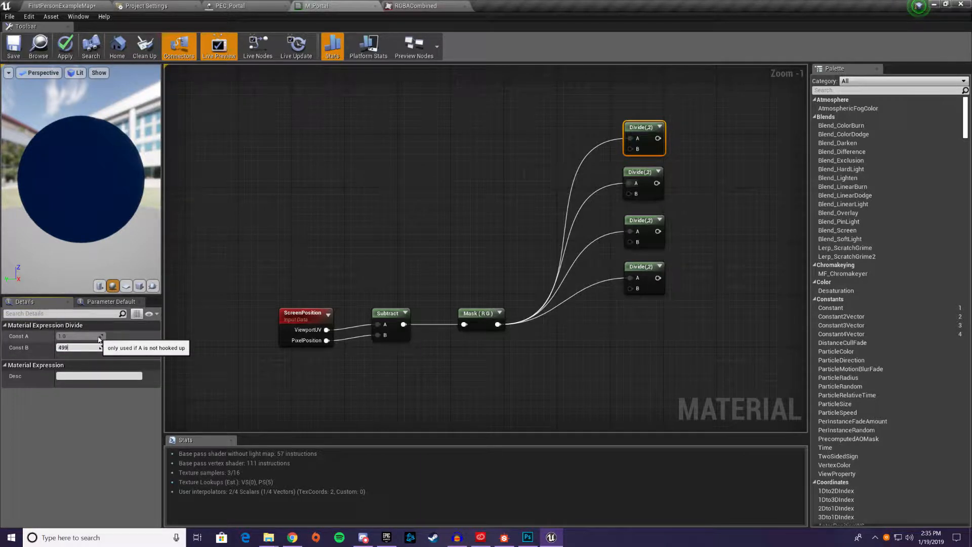
type("000")
key("Return")
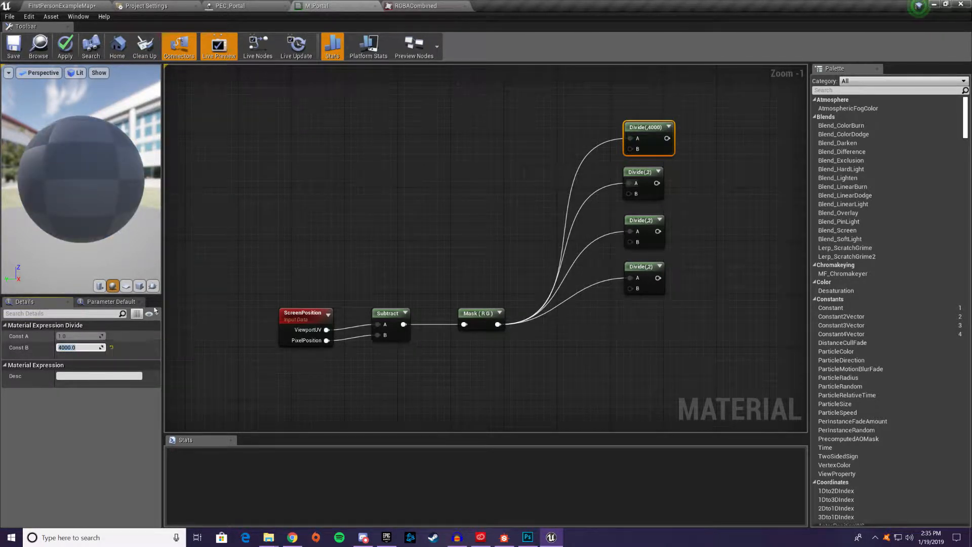
left_click(639, 171)
left_click(82, 346)
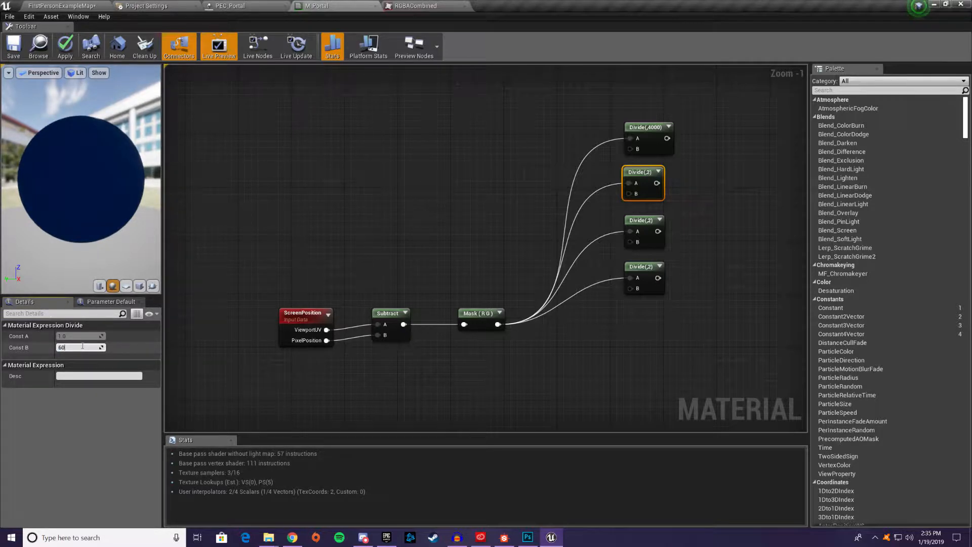
type("6000")
key("Return")
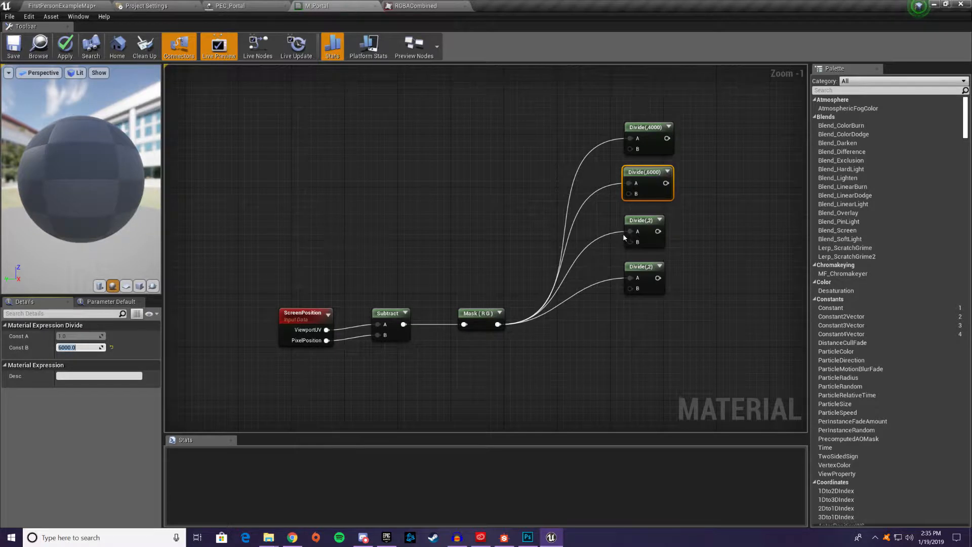
Set Const B to 8000 on the third Divide node and 16000 on the lowest one
left_click(626, 236)
left_click(88, 347)
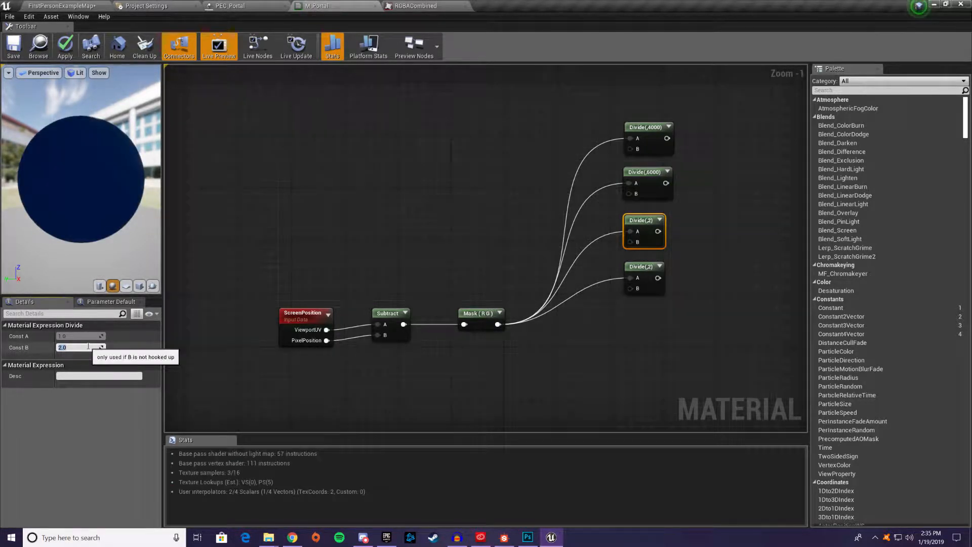
type("8000")
key("Return")
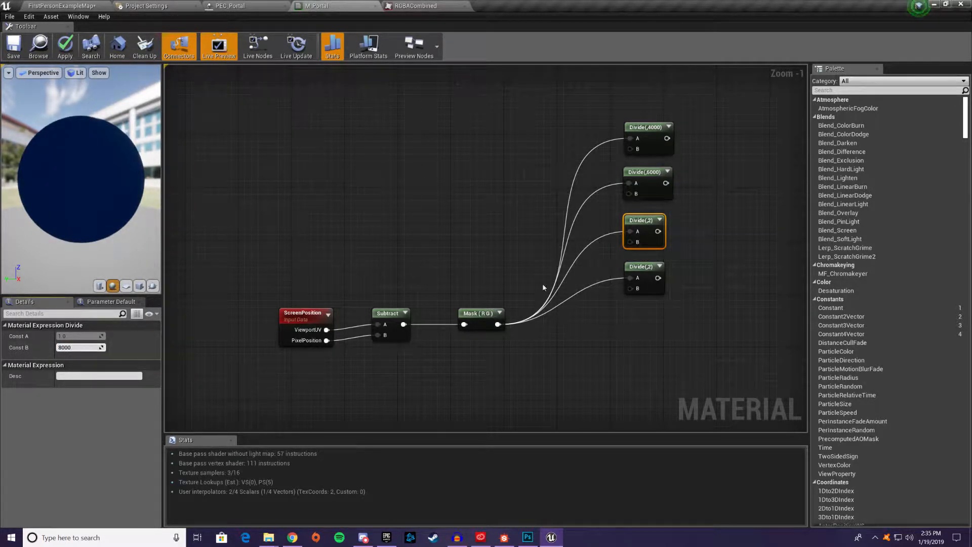
left_click(627, 281)
left_click(79, 348)
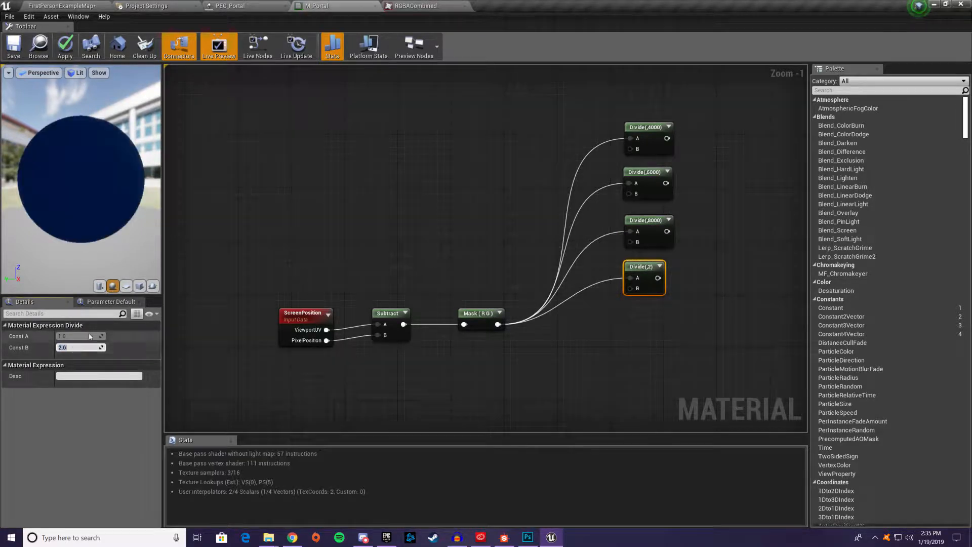
type("1600")
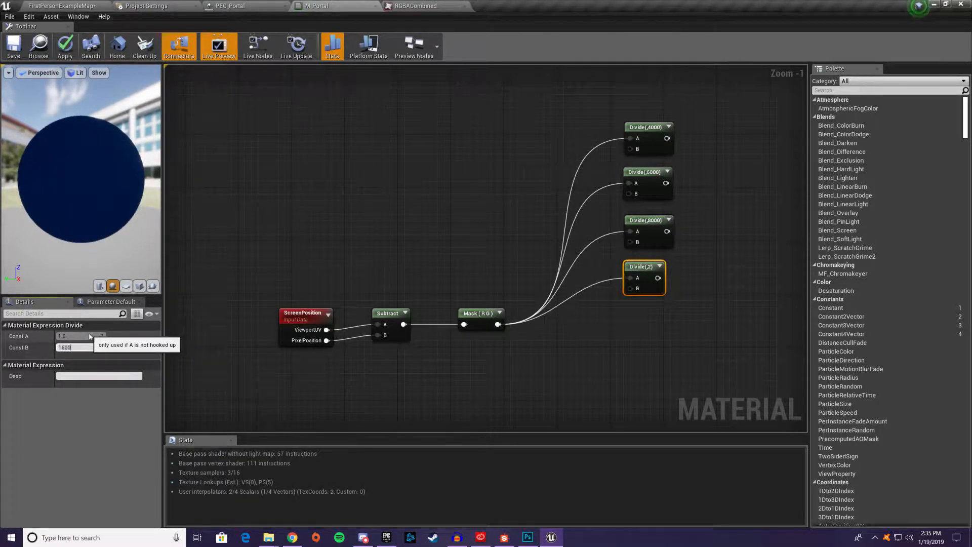
type("0")
key("Return")
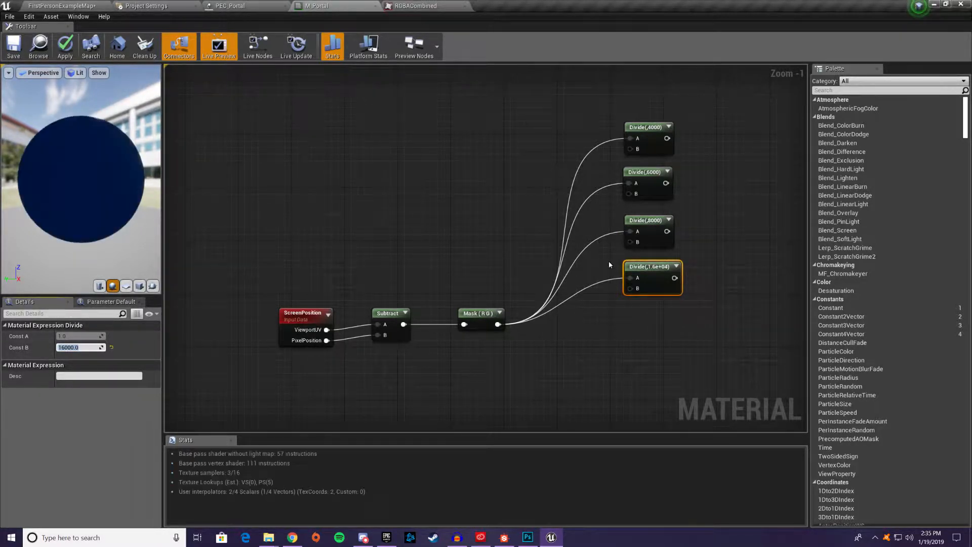
Move the Particle MacroUV node and its Mask together to sit beneath the ScreenPosition, Subtract and Mask chain
left_click(693, 263)
right_click_drag(694, 264, 616, 277)
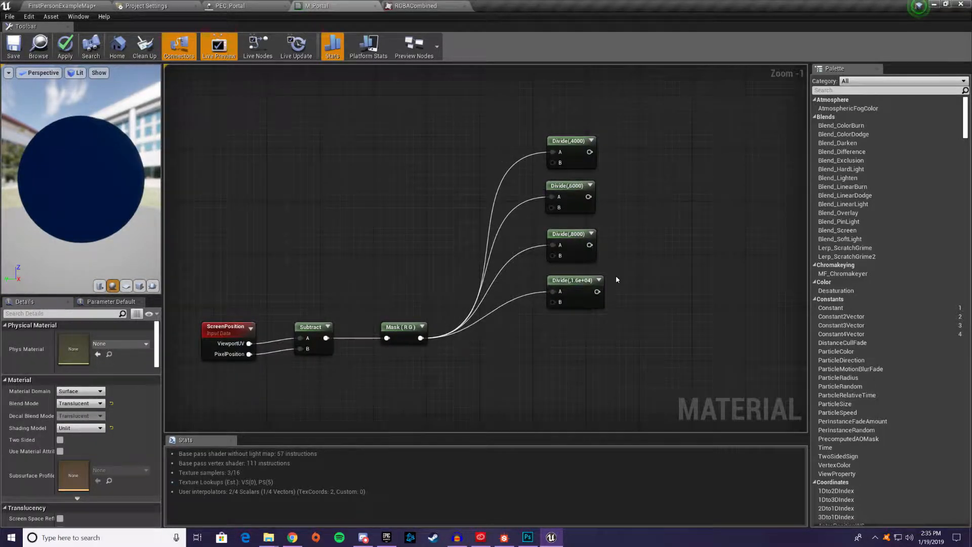
right_click_drag(563, 284, 630, 124)
scroll(591, 193, "down", 2)
scroll(591, 192, "down", 1)
right_click_drag(636, 200, 502, 251)
right_click_drag(363, 335, 361, 128)
left_click_drag(354, 141, 528, 413)
right_click_drag(521, 245, 413, 343)
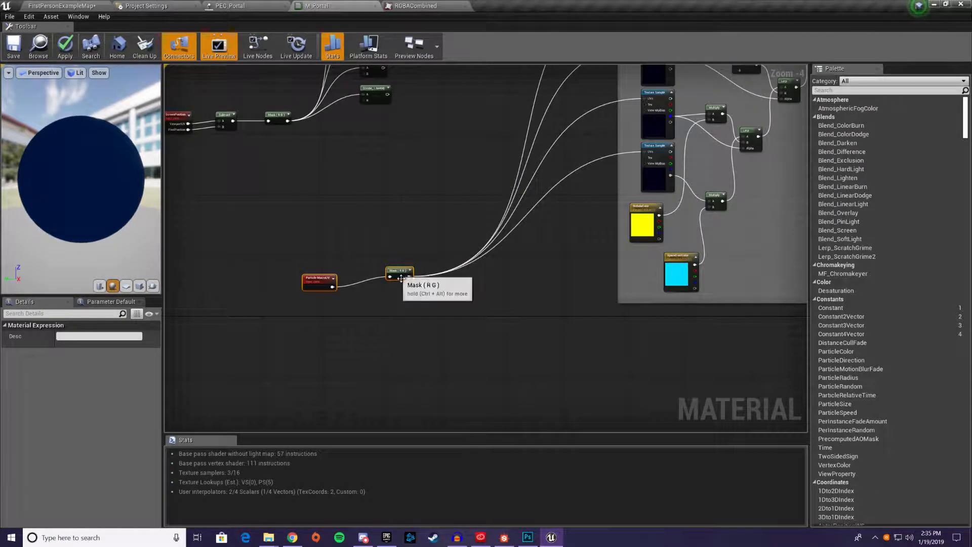
left_click_drag(398, 272, 276, 226)
right_click_drag(435, 96, 424, 259)
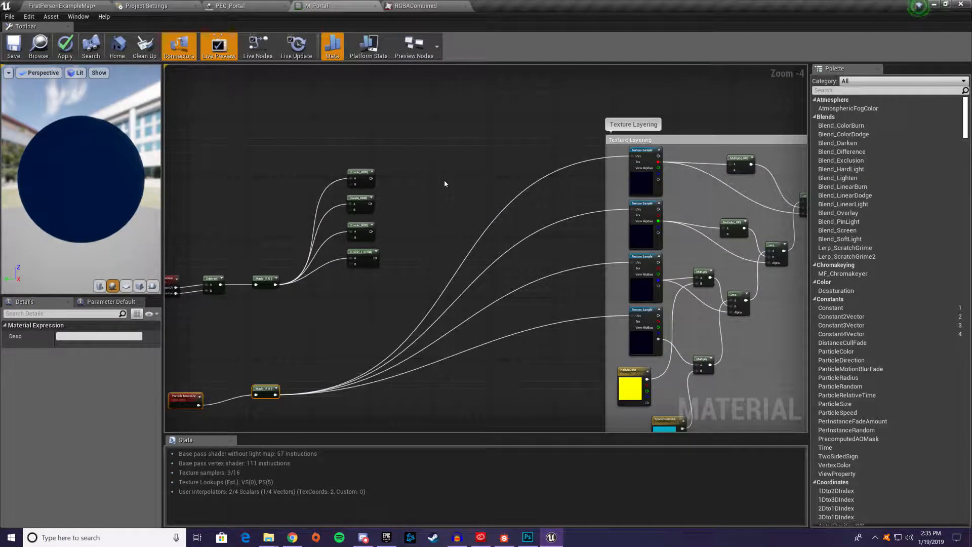
Add four Add nodes between the Divide nodes and the Texture Layering group and stack them in an even column
left_click(441, 173)
left_click(448, 212)
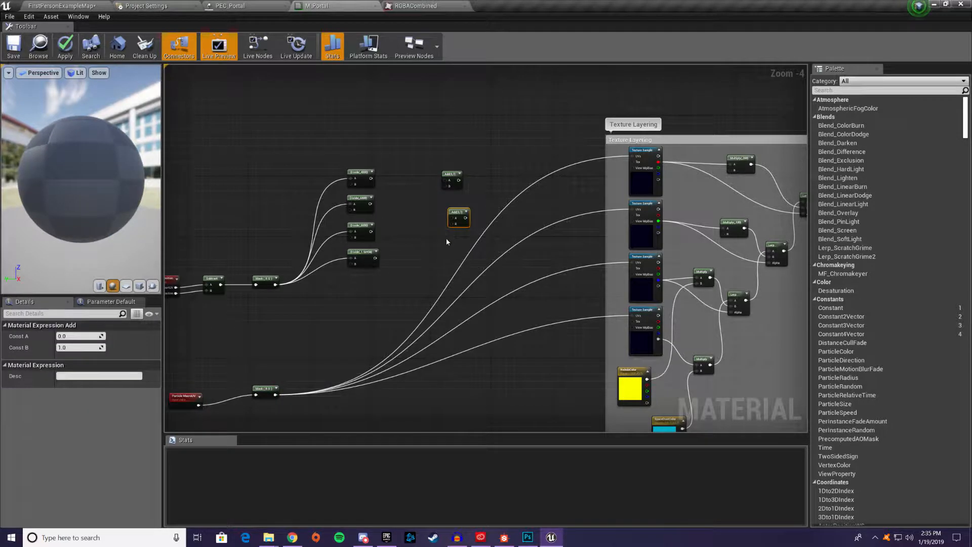
left_click(451, 248)
left_click(445, 291)
left_click_drag(453, 182, 438, 168)
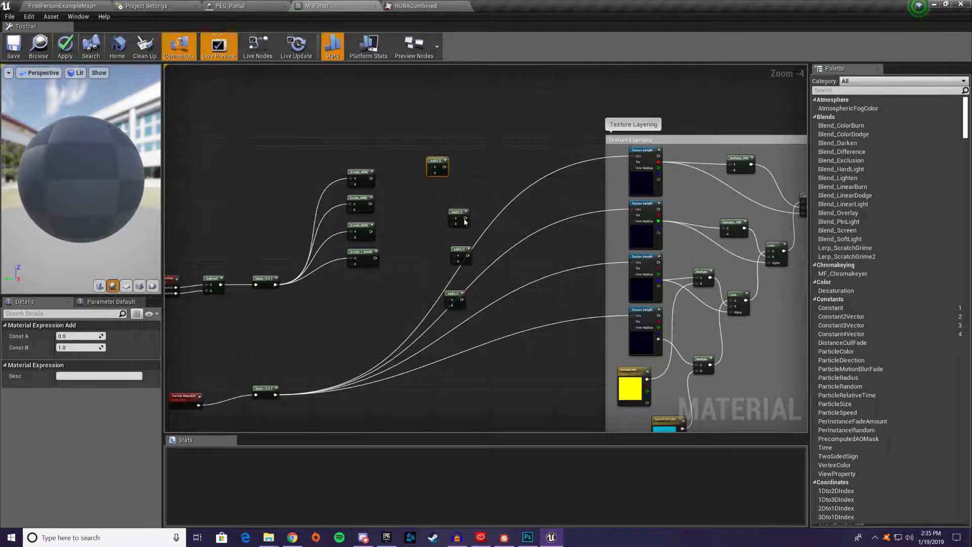
left_click_drag(454, 218, 432, 194)
left_click_drag(462, 261, 440, 226)
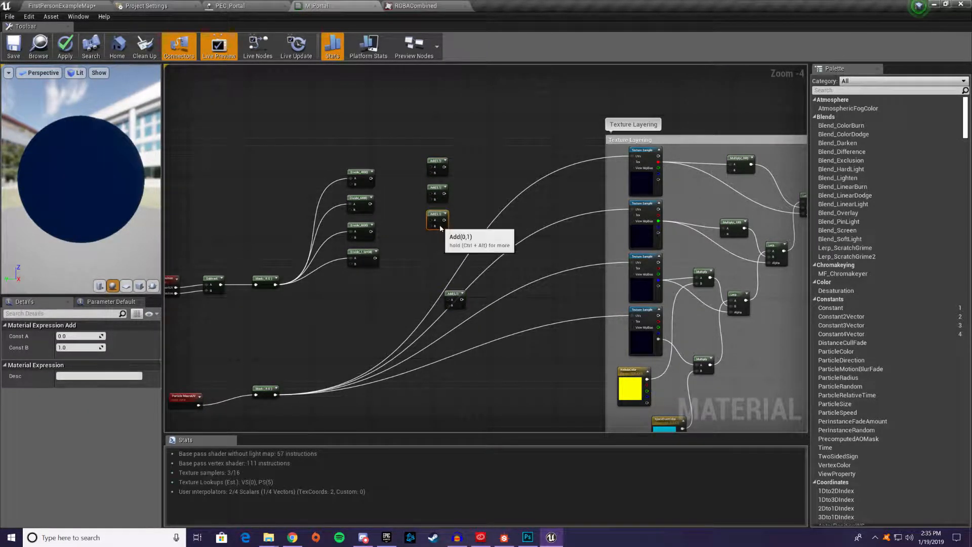
left_click_drag(448, 297, 431, 244)
Connect each Divide node's output to input B of the corresponding Add node
left_click_drag(372, 179, 432, 174)
left_click_drag(373, 204, 429, 199)
left_click_drag(371, 231, 433, 226)
left_click_drag(375, 258, 433, 252)
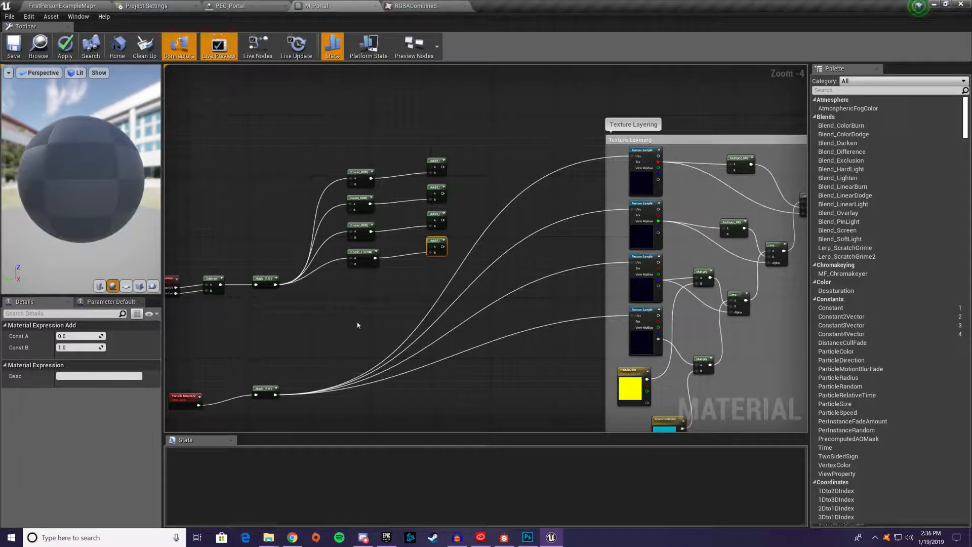
Connect the Particle MacroUV Mask output to input A of all four Add nodes
left_click_drag(275, 394, 430, 173)
left_click_drag(275, 395, 431, 199)
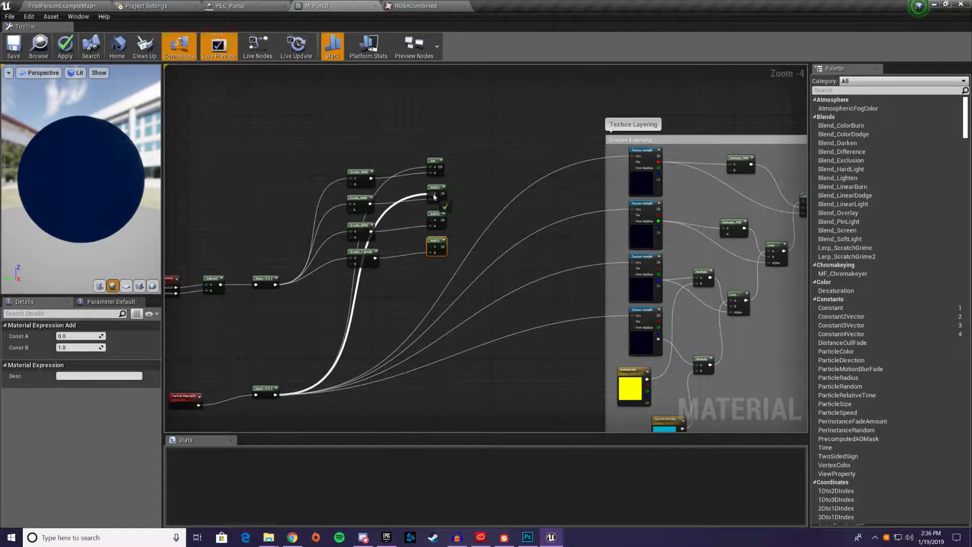
left_click_drag(275, 394, 432, 226)
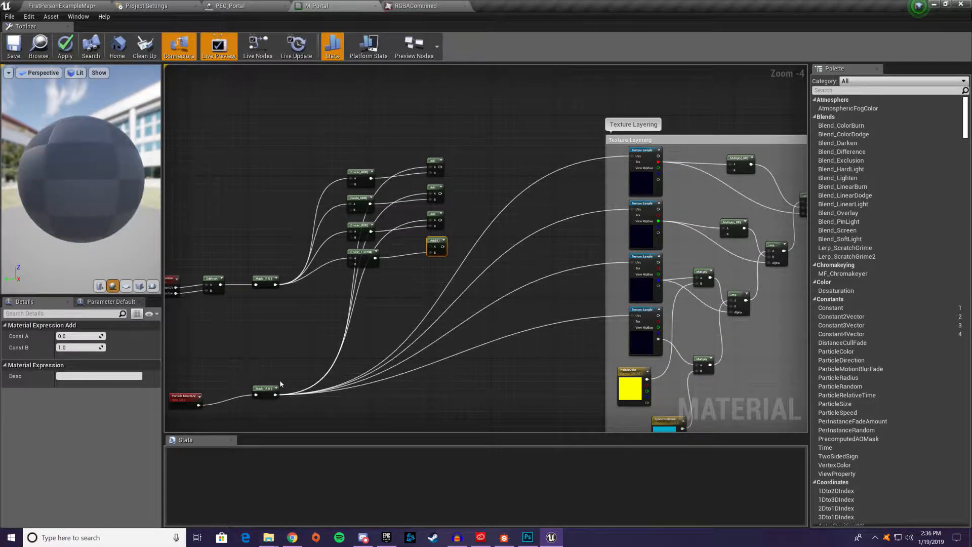
left_click_drag(275, 395, 432, 252)
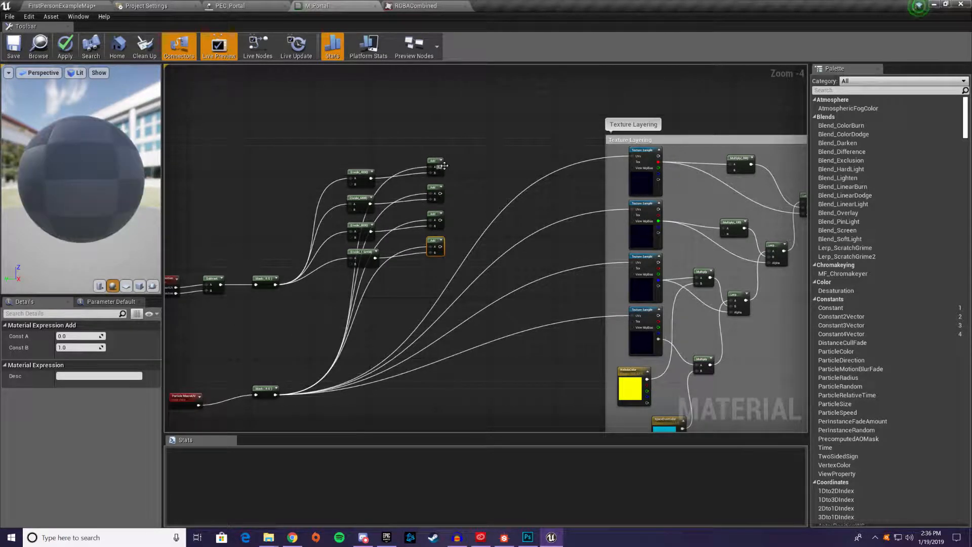
Connect each Add node's output to the UVs input of the corresponding Texture Sample in the Texture Layering group
left_click_drag(439, 169, 631, 156)
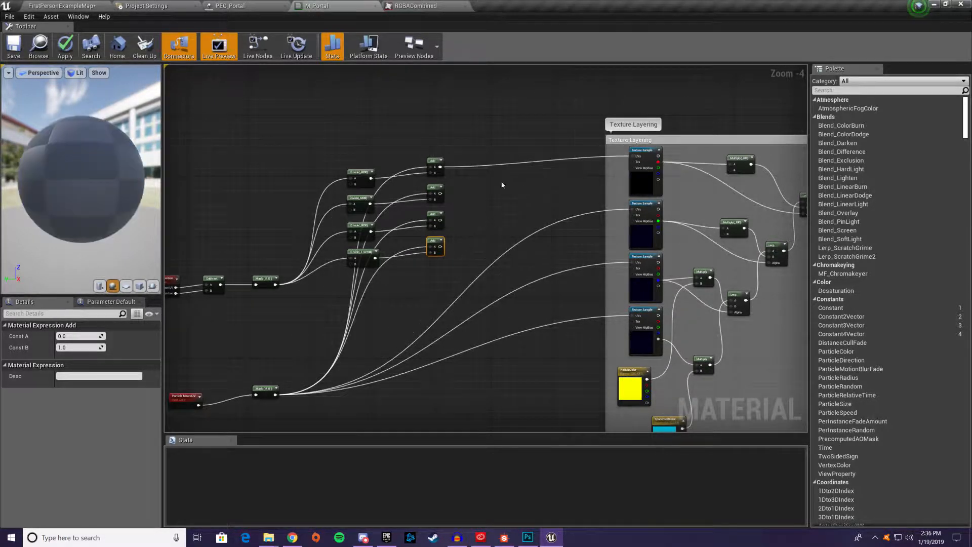
left_click_drag(440, 193, 632, 209)
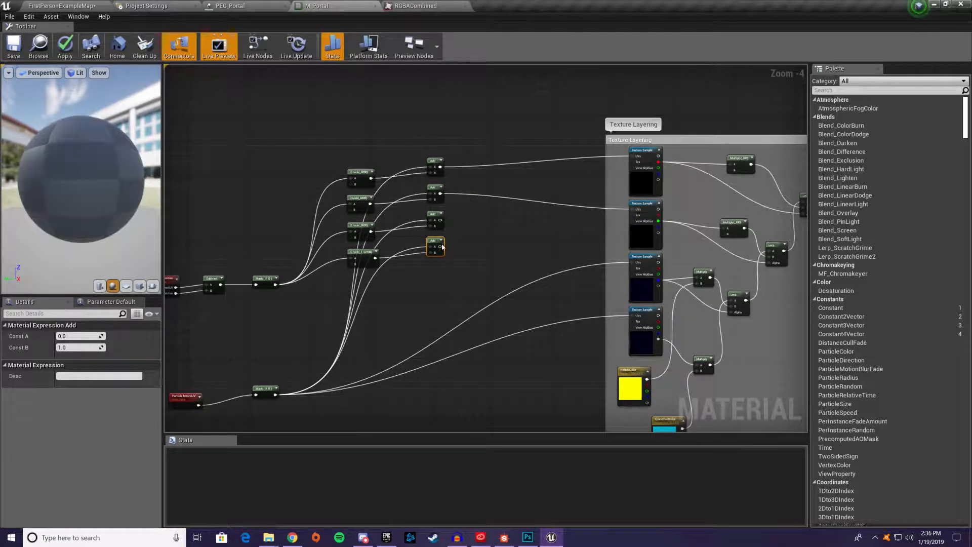
left_click_drag(440, 220, 632, 263)
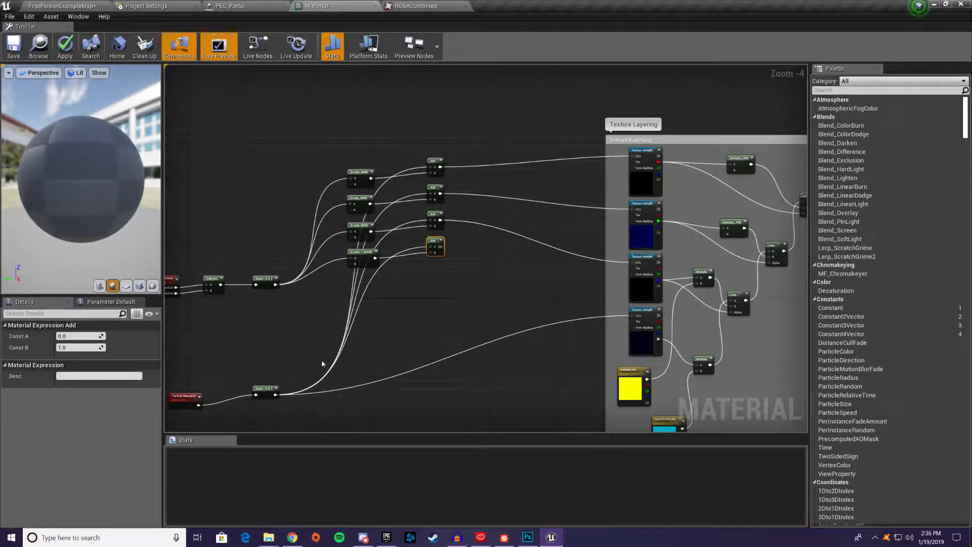
left_click_drag(440, 247, 634, 316)
Move the Particle MacroUV node away from its Mask so it lines up beneath the ScreenPosition node
right_click_drag(423, 333, 551, 319)
left_click(315, 384)
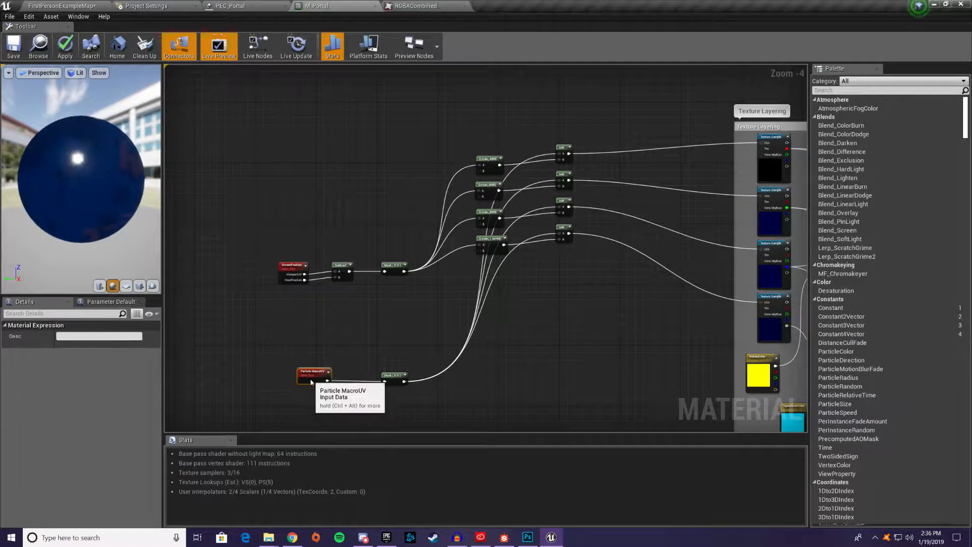
left_click_drag(315, 383, 296, 374)
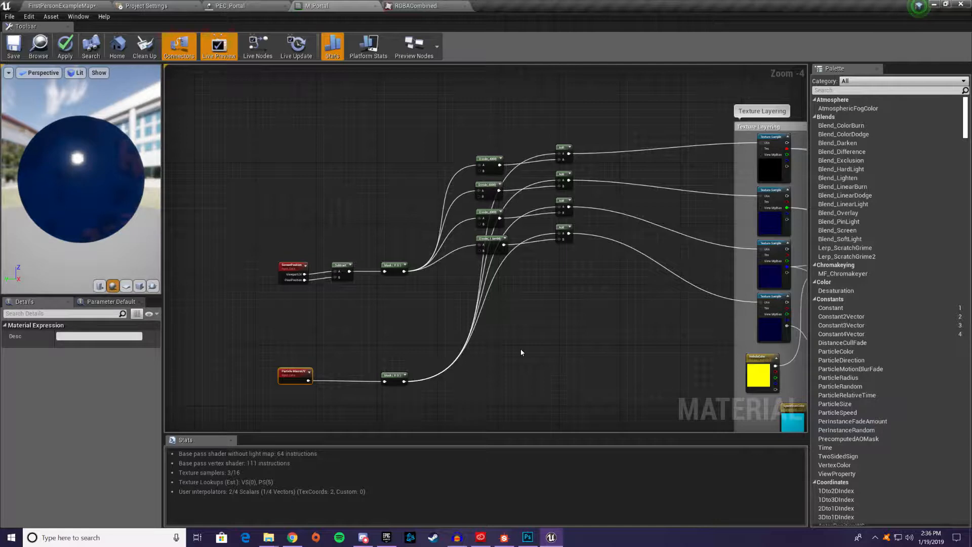
right_click_drag(520, 349, 457, 275)
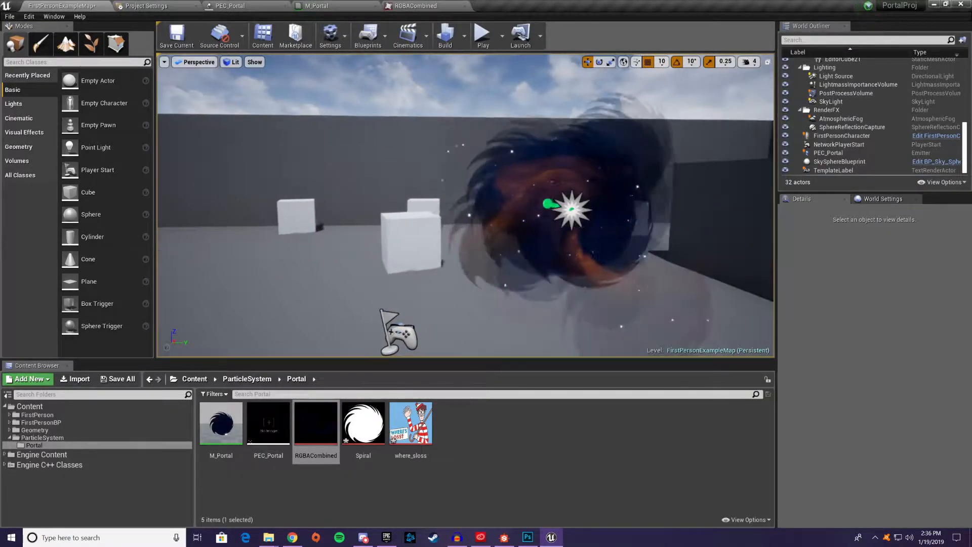
Set the level viewport's camera speed to 2 and move from side to side around the portal to examine its parallax
left_click(747, 62)
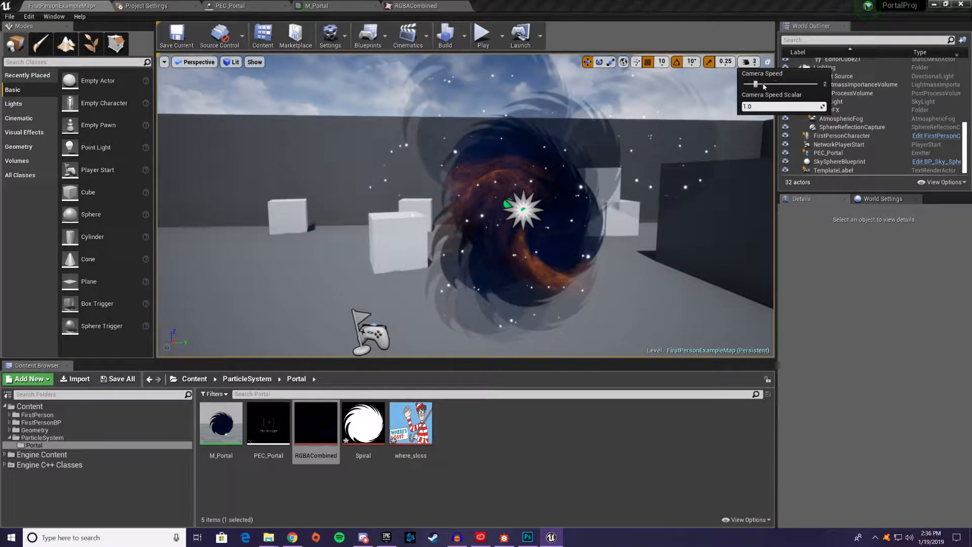
left_click(777, 21)
key("d")
right_click_drag(557, 177, 572, 192)
key("a")
key("d")
key("a")
right_click_drag(465, 205, 467, 215)
key("d")
Duplicate the M_Portal material in the Portal folder and name the copy M_ParallaxTest
right_click(219, 438)
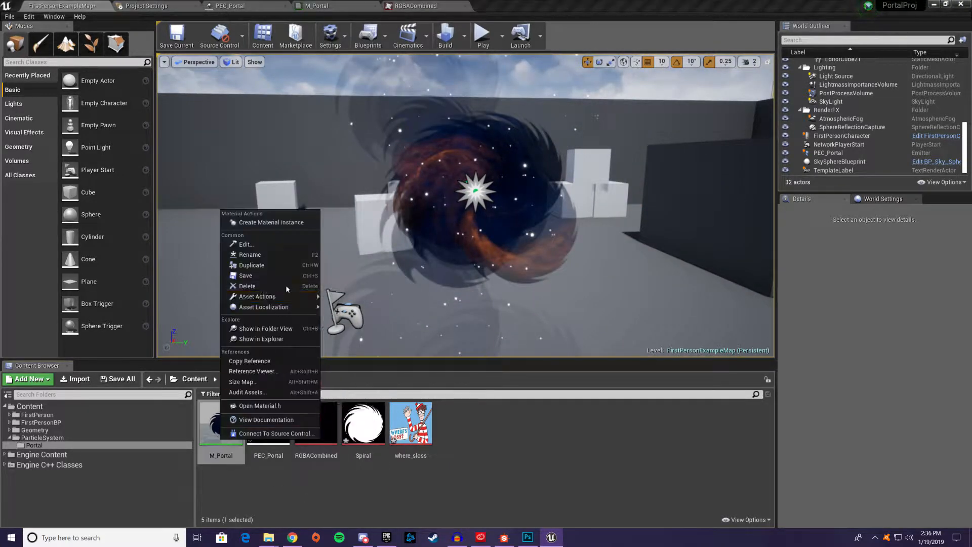
left_click(304, 265)
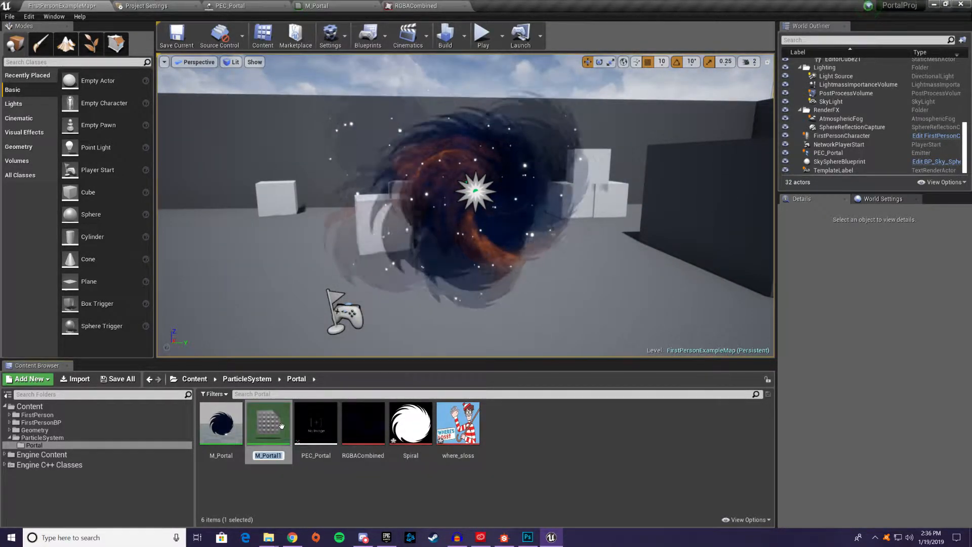
type("M_ParallaxTest")
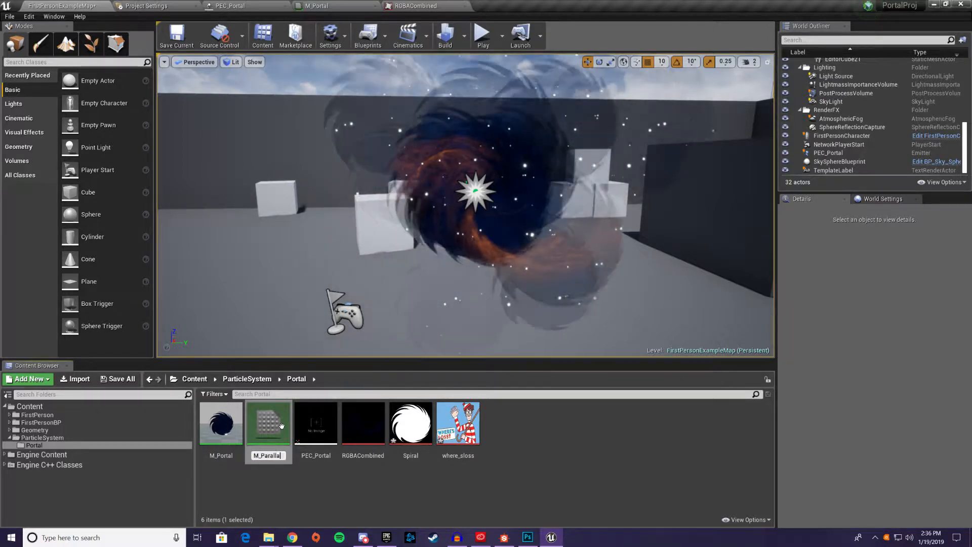
key("Return")
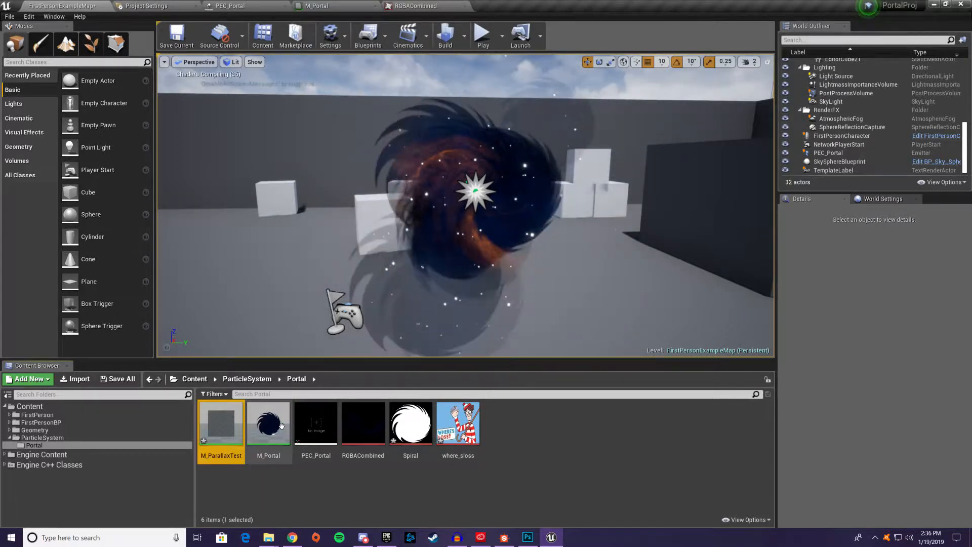
Open M_ParallaxTest and replace the Particle MacroUV node with a TextureCoordinate node connected to the Mask input
double_click(223, 424)
right_click_drag(285, 187, 741, 378)
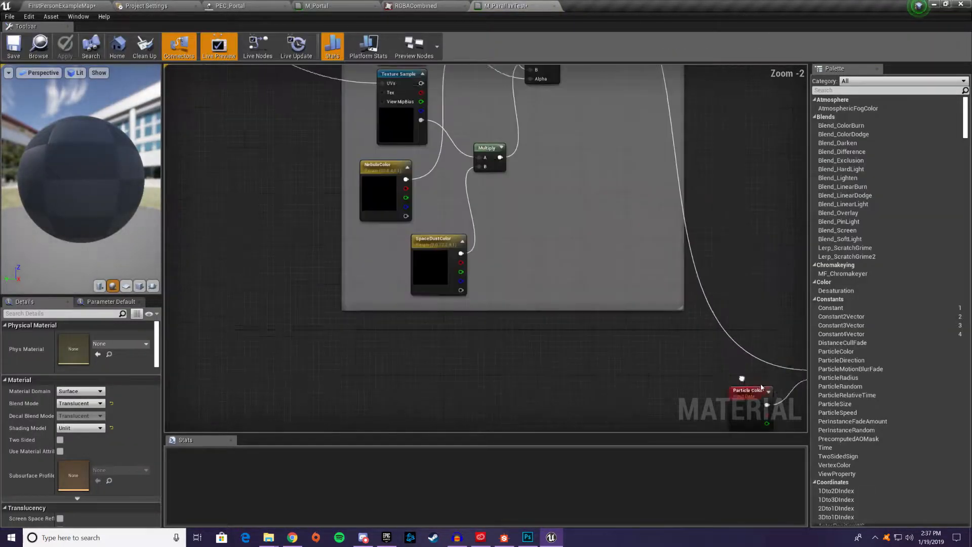
scroll(445, 247, "down", 2)
right_click_drag(445, 247, 796, 340)
left_click(282, 313)
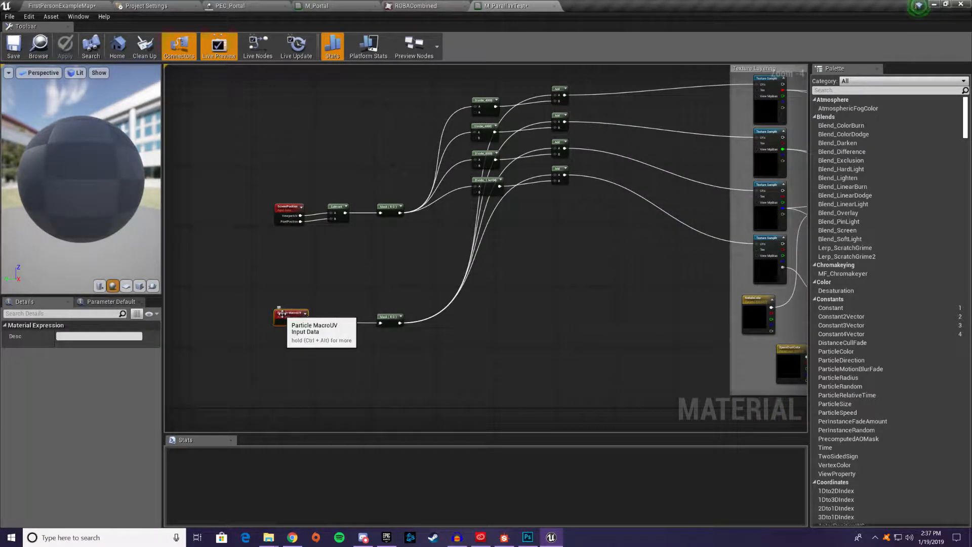
key("Delete")
right_click(272, 315)
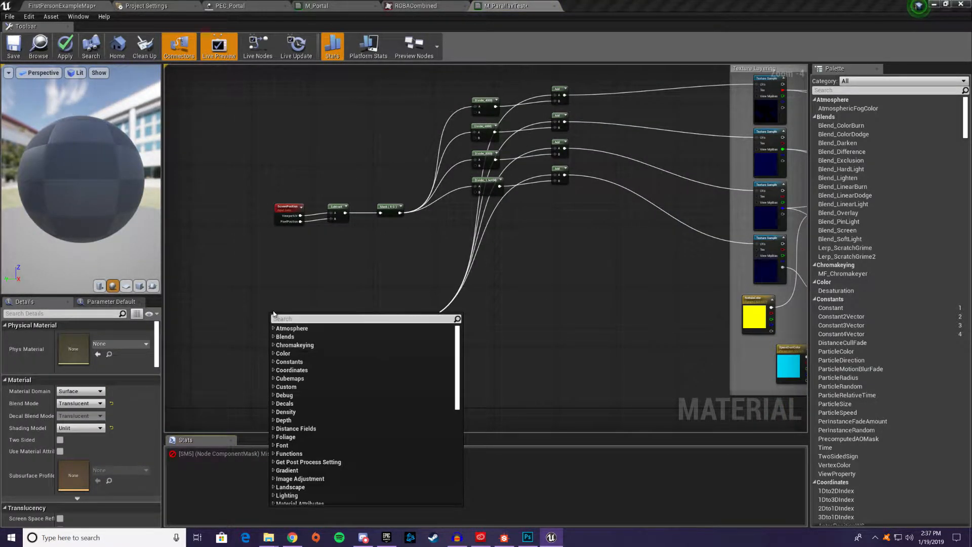
type("textureco")
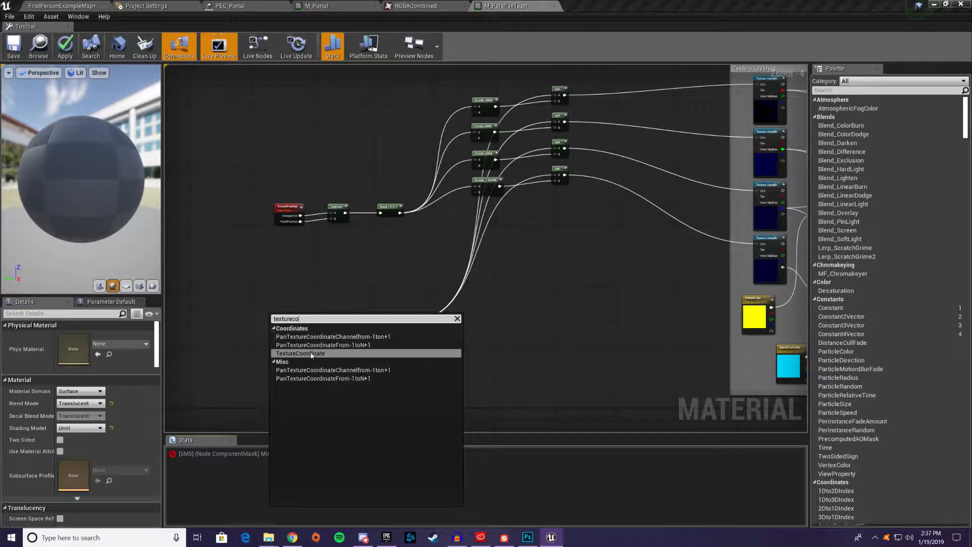
left_click(312, 354)
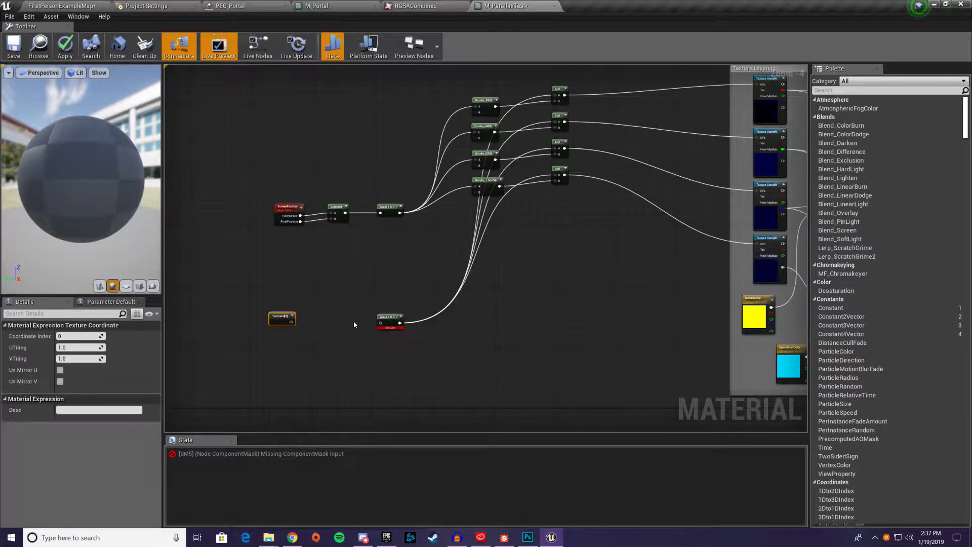
left_click_drag(291, 322, 381, 323)
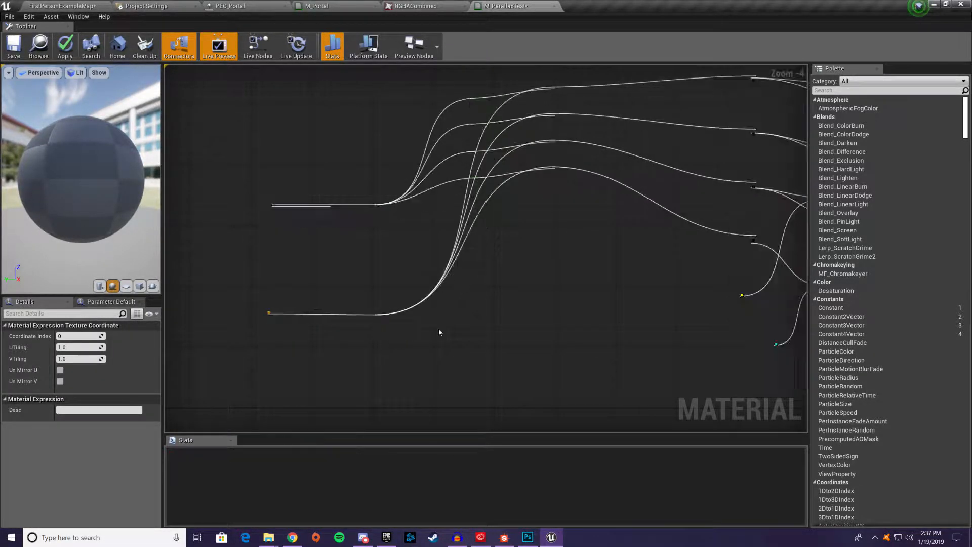
Delete the Particle Color, spiral Texture Sample and opacity Multiply nodes, and nudge the remaining emissive Multiply into place
right_click_drag(626, 322, 362, 286)
scroll(362, 286, "down", 1)
scroll(362, 286, "down", 1)
right_click_drag(502, 260, 298, 228)
scroll(336, 305, "up", 3)
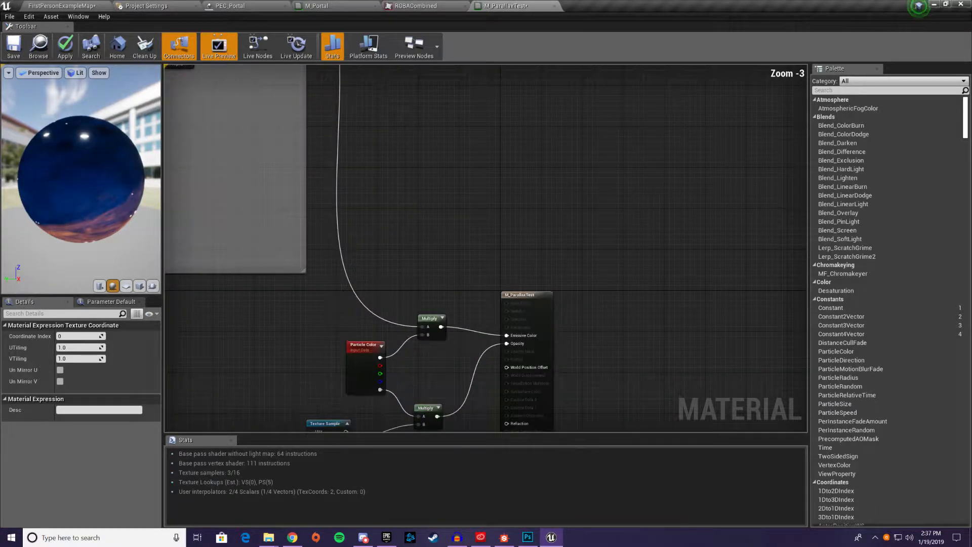
right_click_drag(354, 337, 323, 223)
left_click_drag(240, 227, 388, 350)
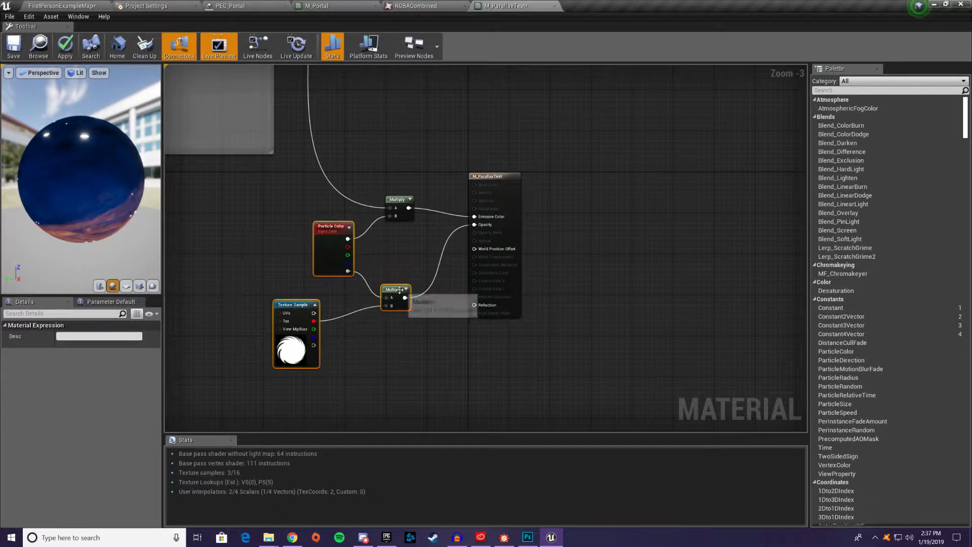
key("Delete")
left_click_drag(399, 203, 400, 209)
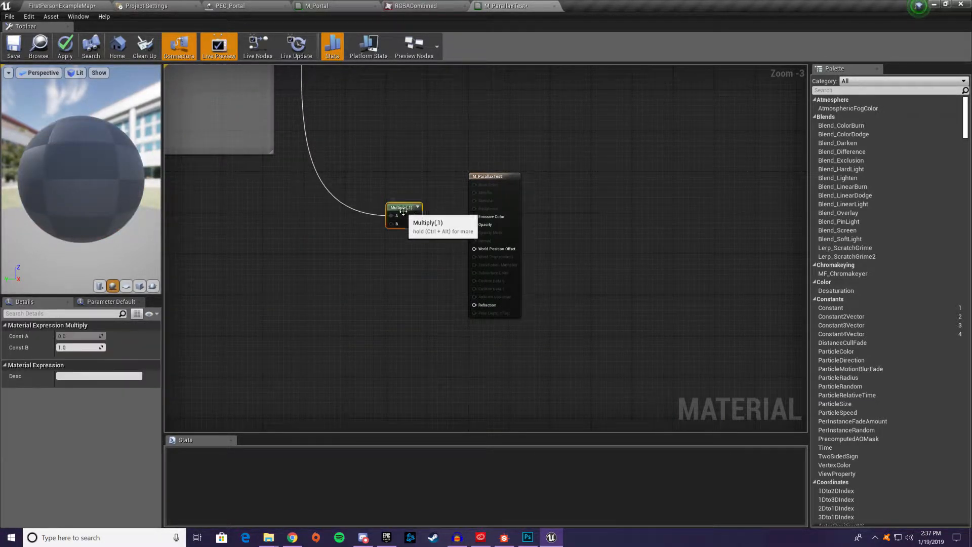
Save the simplified M_ParallaxTest material
scroll(400, 210, "down", 2)
right_click_drag(345, 196, 554, 352)
scroll(415, 321, "down", 1)
right_click_drag(275, 210, 395, 206)
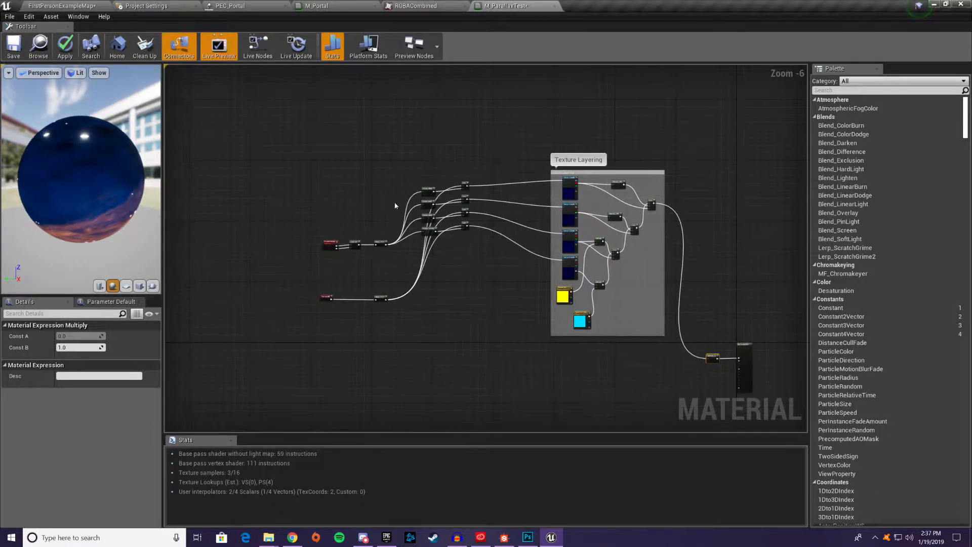
left_click(12, 51)
Apply M_ParallaxTest to the nearest white cube in the FirstPersonExampleMap level and look at it up close
left_click(76, 5)
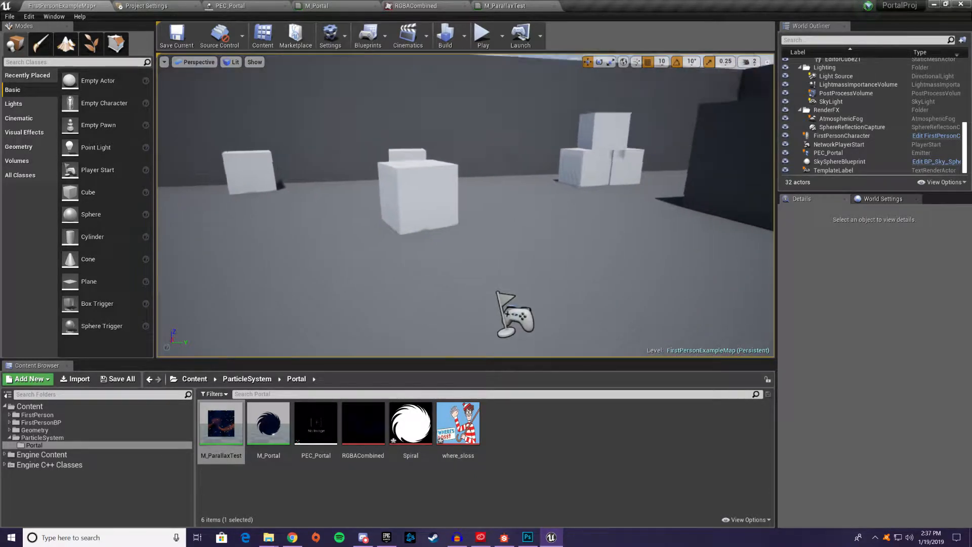
left_click_drag(222, 424, 413, 207)
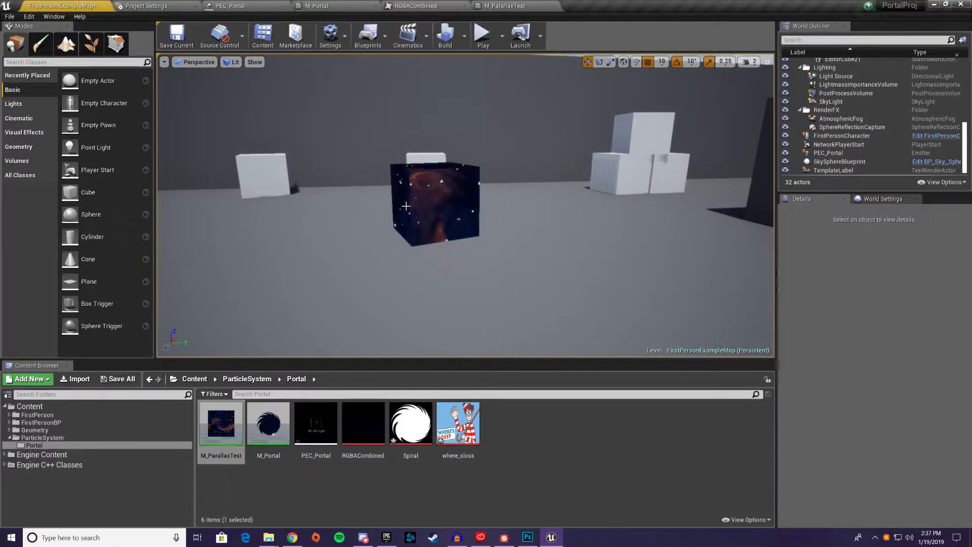
key("w")
right_click_drag(414, 207, 365, 202)
Set the TexCoord node's UTiling and VTiling to 6 in M_ParallaxTest and save the material
left_click(504, 6)
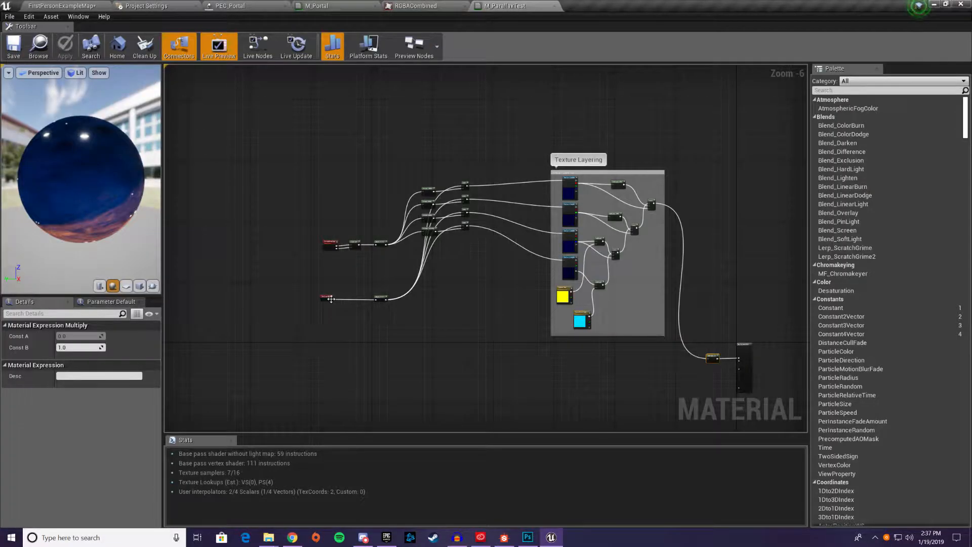
scroll(329, 299, "up", 7)
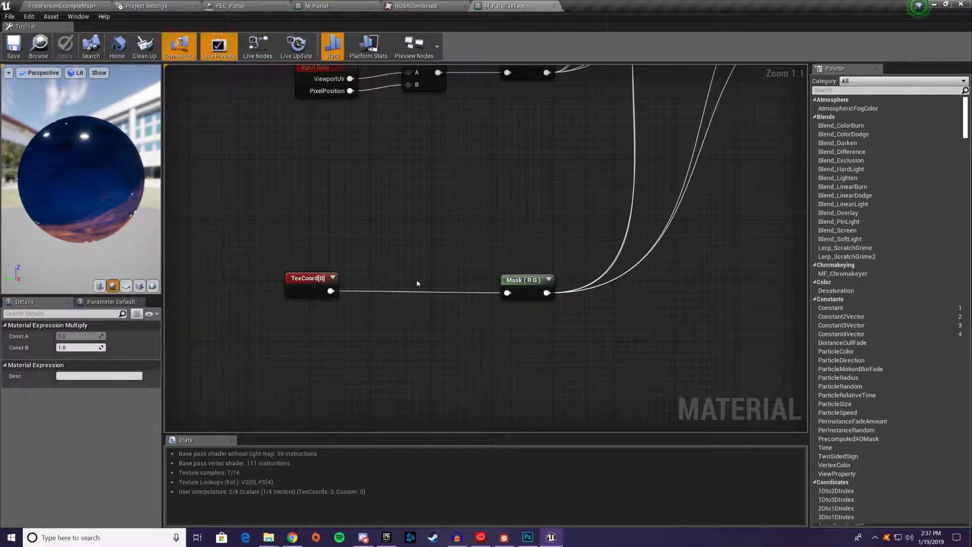
left_click(309, 283)
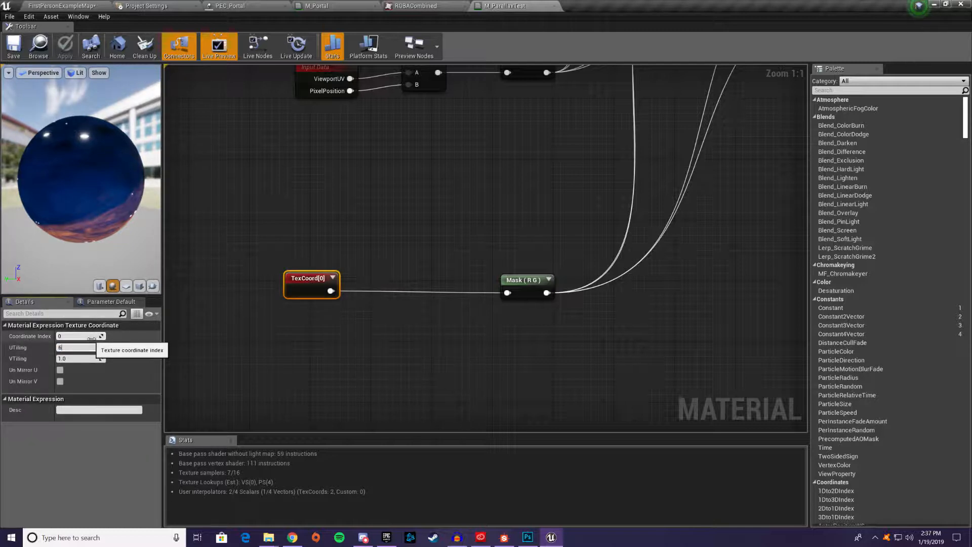
type("6")
key("Tab")
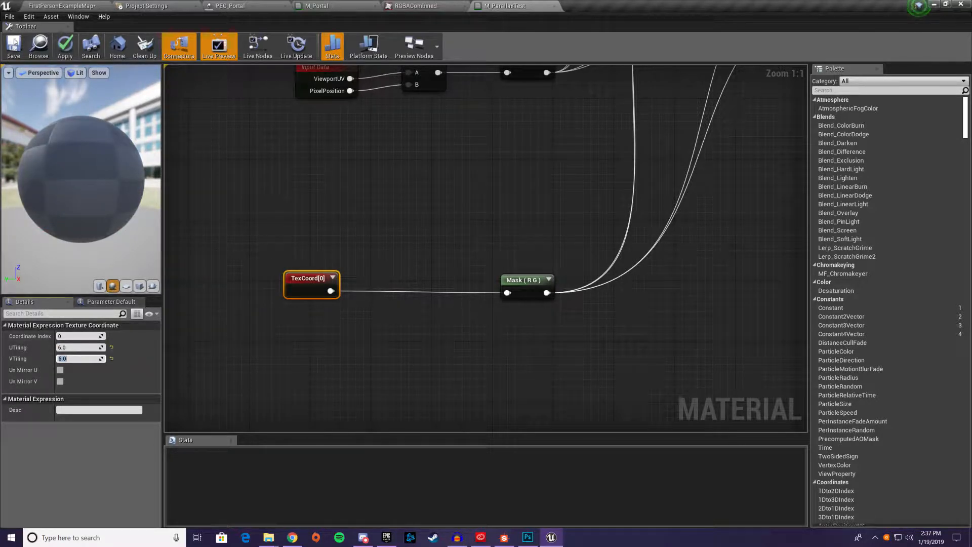
key("ctrl+s")
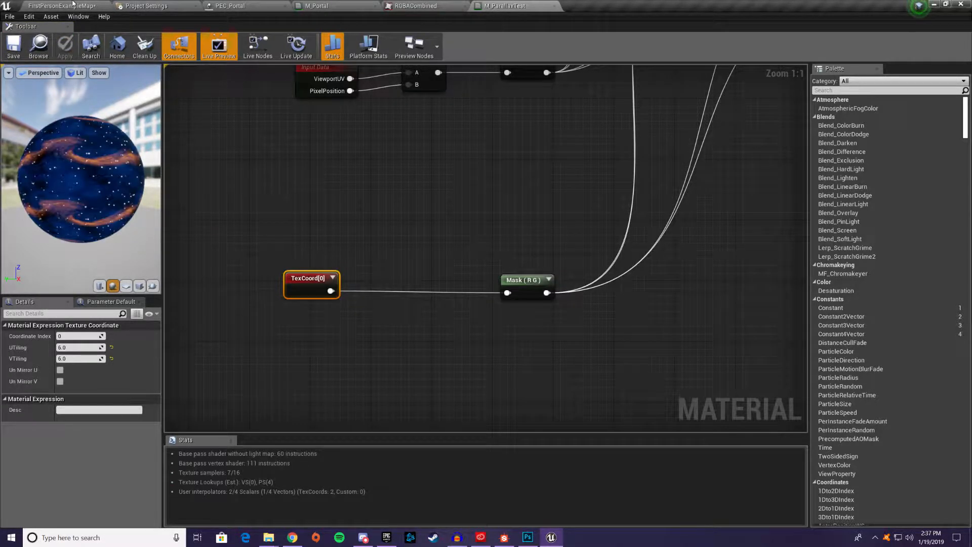
Move the camera around the starfield cube in the level to examine the parallax between its texture layers
left_click(73, 5)
right_click_drag(494, 168, 774, 178)
key("a")
key("d")
key("d")
key("w")
key("a")
key("d")
key("d")
key("a")
key("w")
key("d")
key("d")
key("a")
key("s")
key("a")
key("w")
key("d")
key("a")
key("a")
key("d")
key("a")
key("d")
key("a")
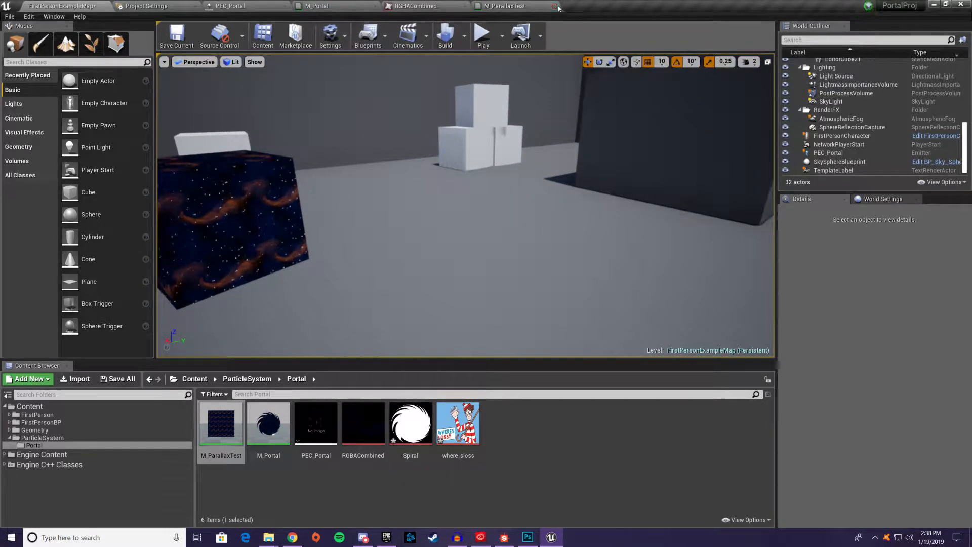
Close the M_ParallaxTest editor and return to the FirstPersonExampleMap level
left_click(555, 6)
left_click(84, 5)
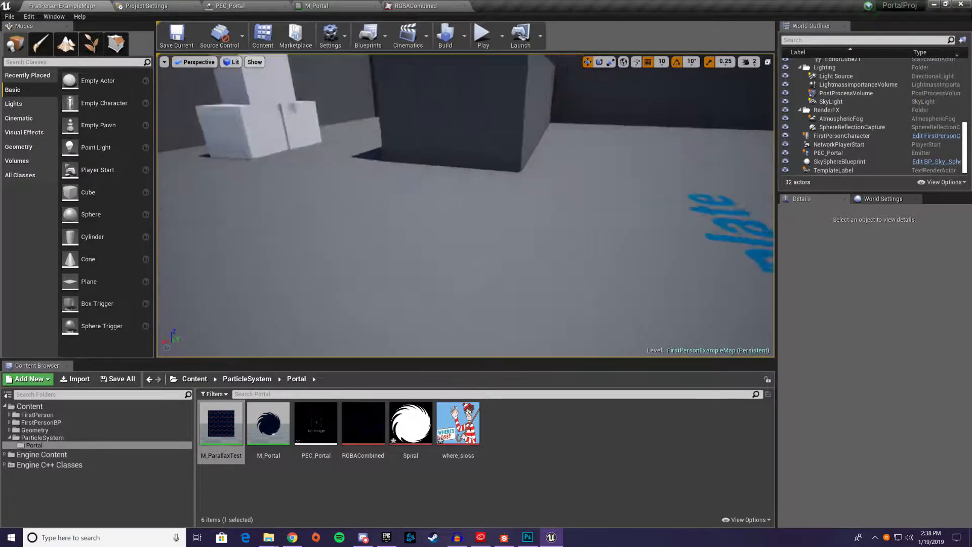
right_click_drag(427, 146, 394, 146)
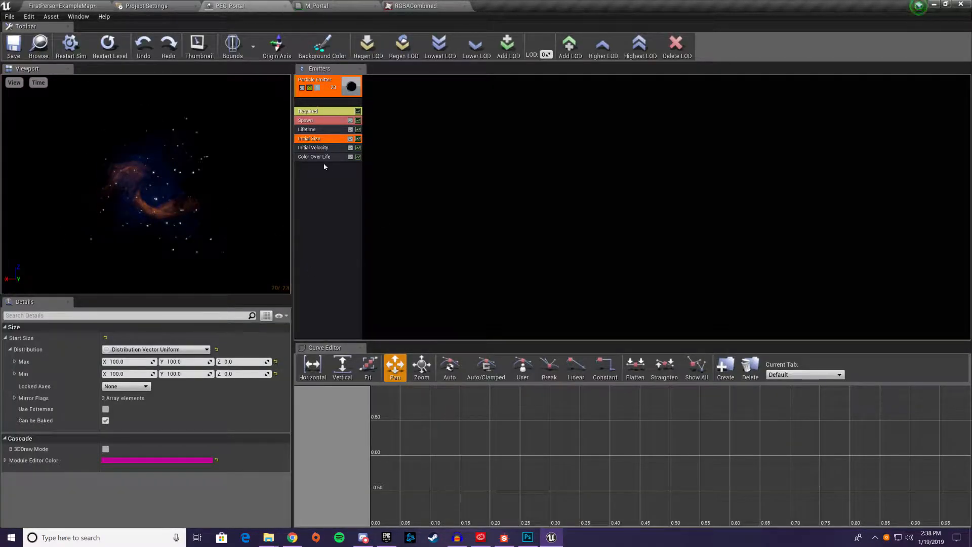
Check the PEC_Portal emitter's Required module and turn off Process Burst List in its Spawn module
left_click(321, 112)
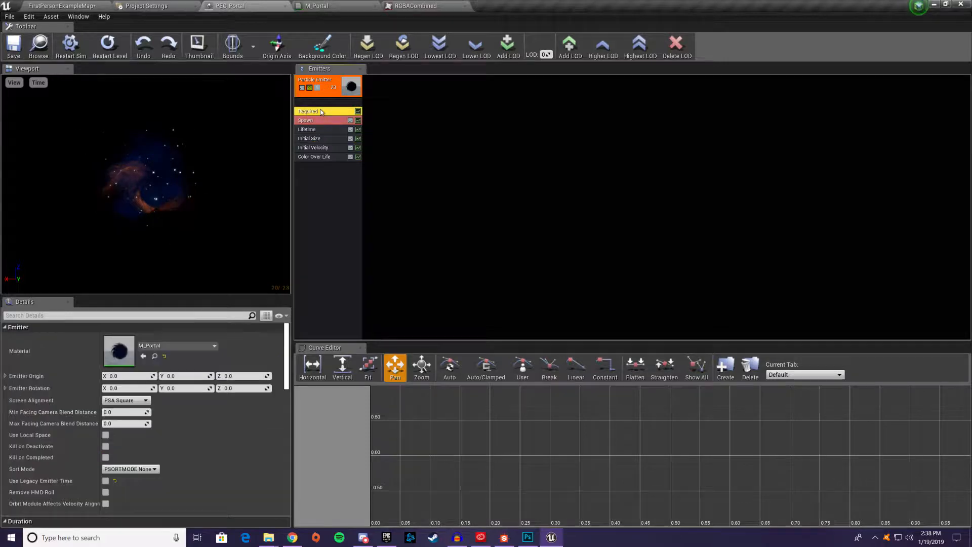
left_click(321, 123)
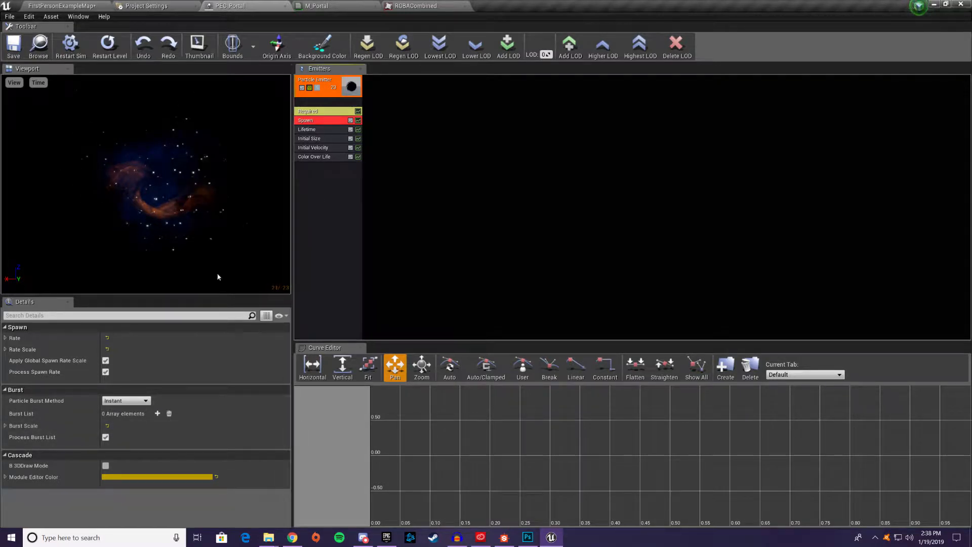
left_click(105, 437)
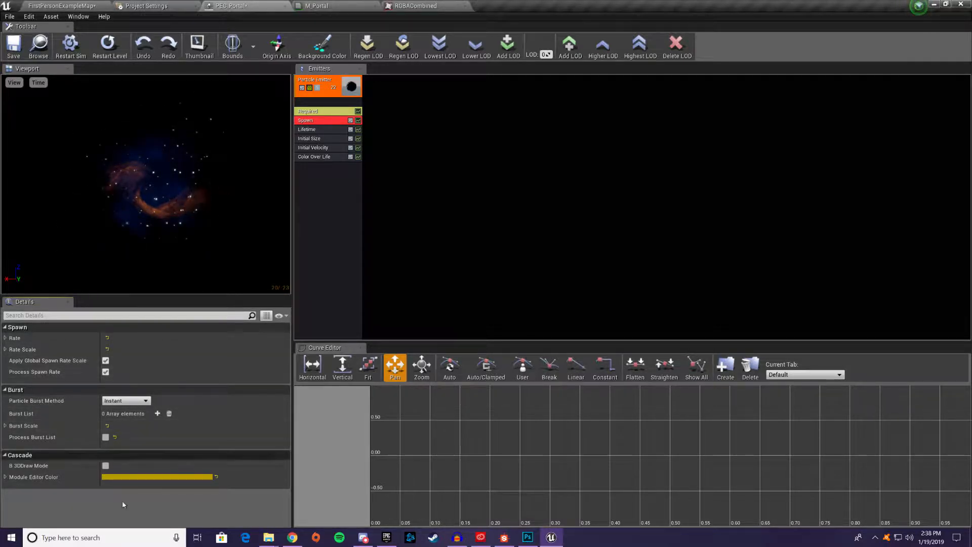
Set the Spawn module's Rate distribution constant to 15 and check the Rate Scale distribution
left_click(5, 338)
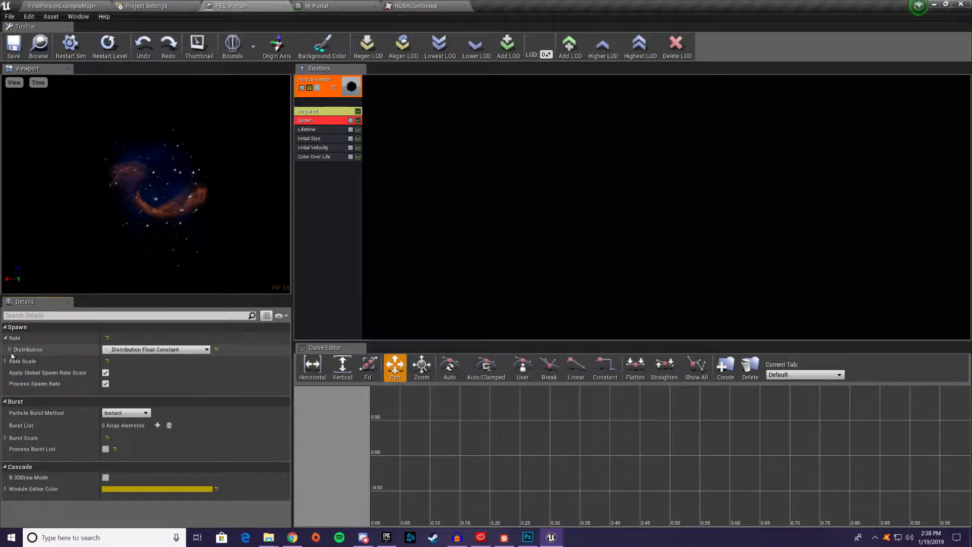
left_click(9, 349)
left_click(124, 362)
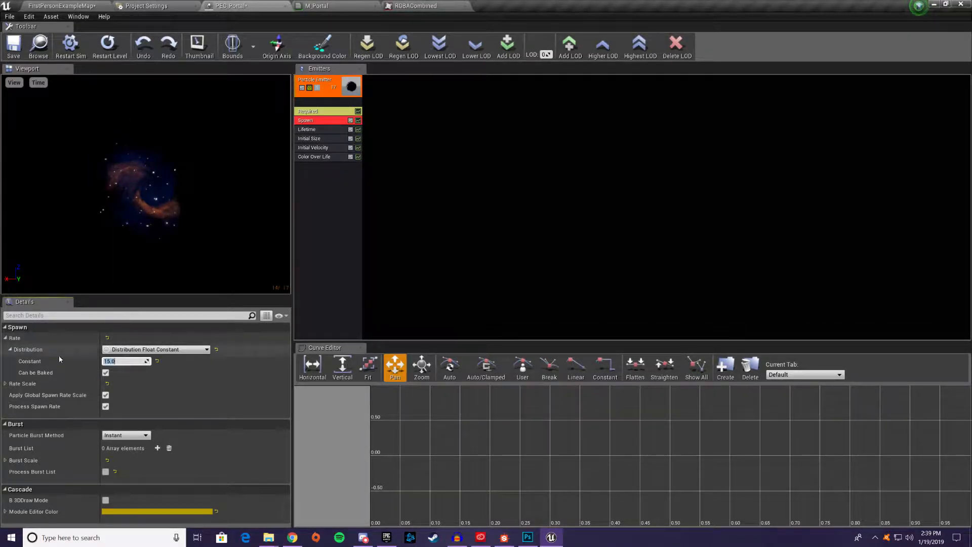
left_click(5, 383)
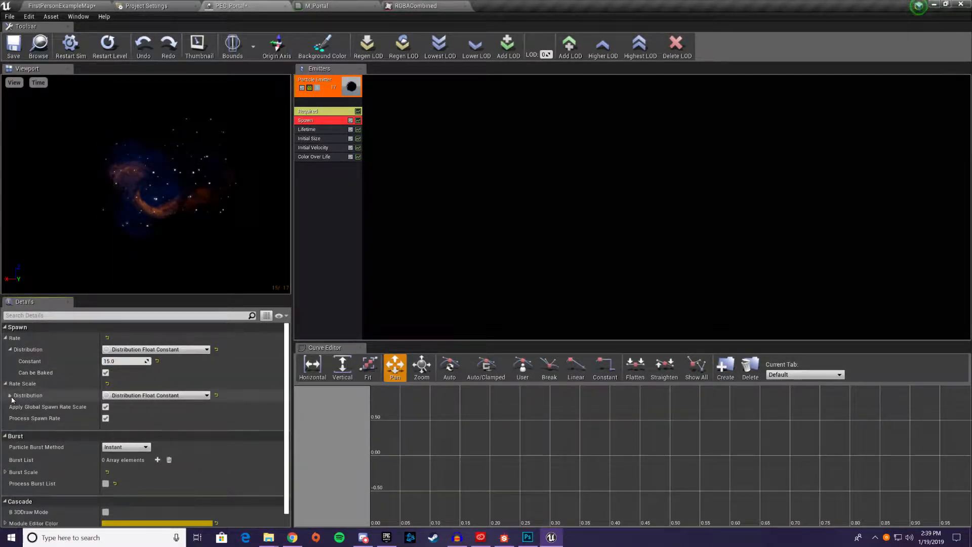
left_click(10, 395)
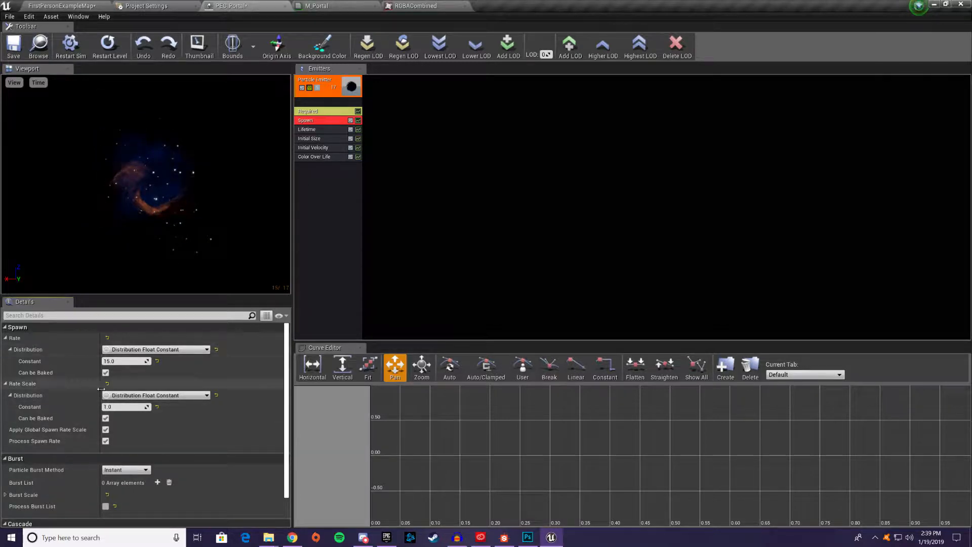
left_click(6, 384)
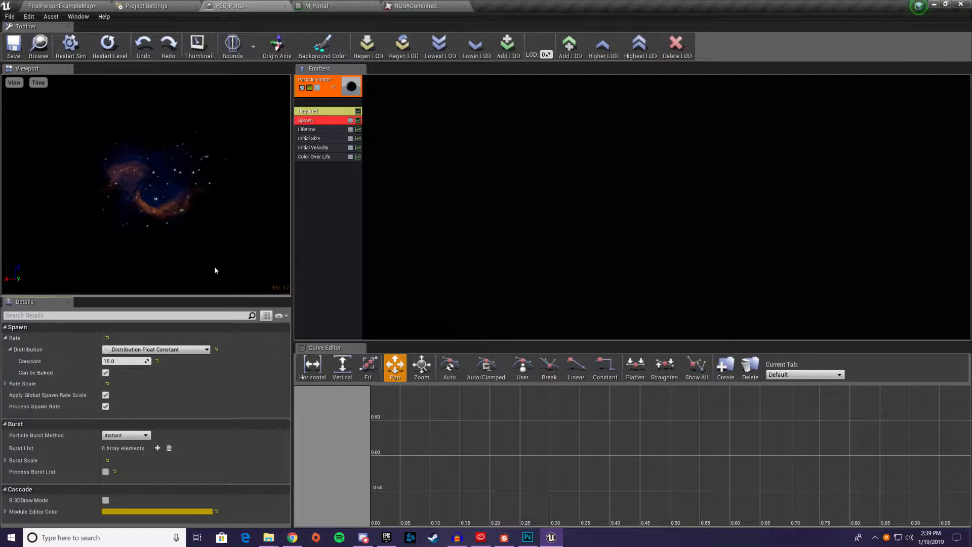
Set the maximum of the Lifetime module's uniform distribution to 3
left_click(314, 131)
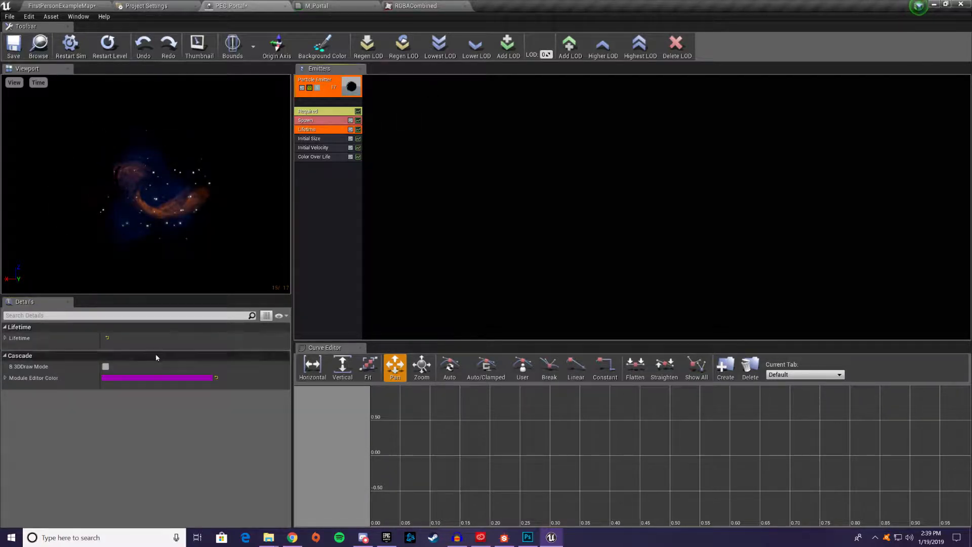
left_click(9, 338)
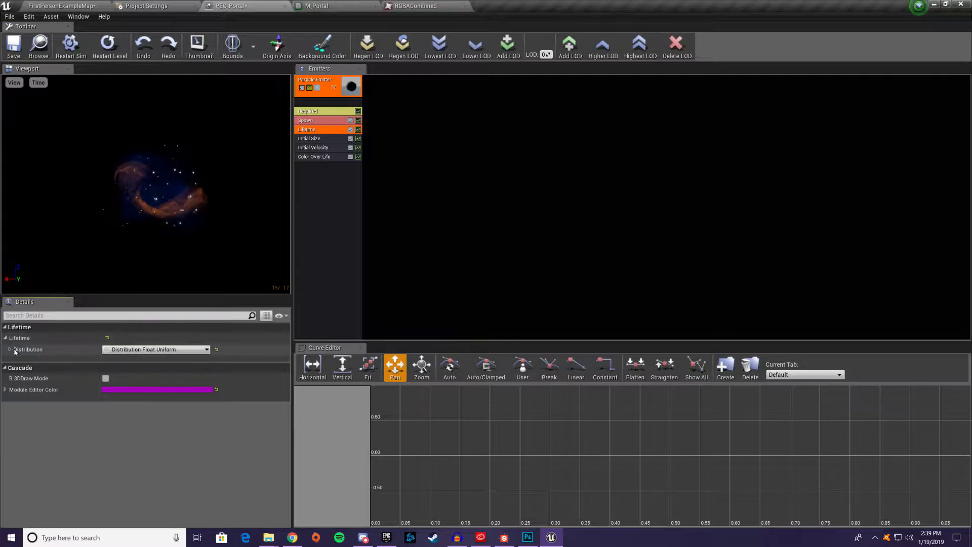
left_click(9, 350)
left_click(120, 375)
type("3")
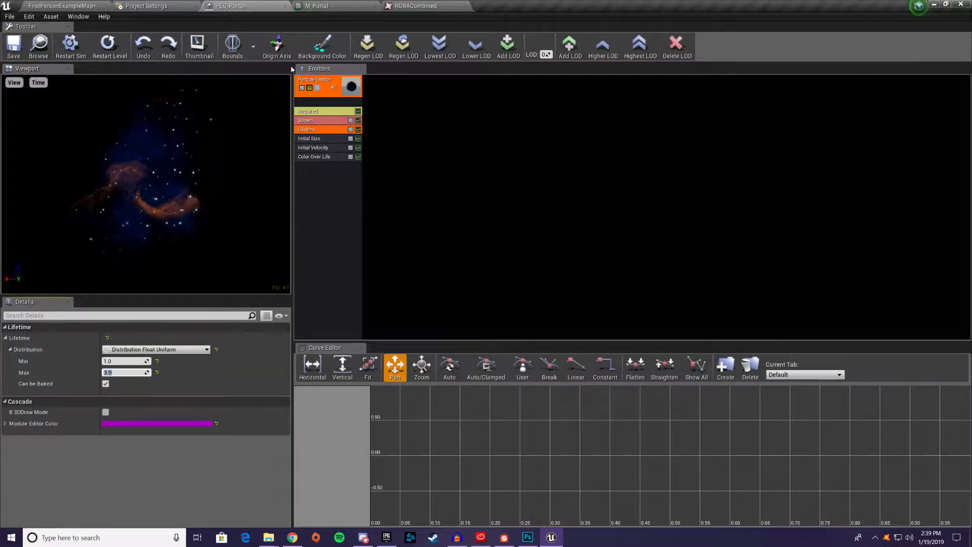
Check the Initial Size module and add two points to the Alpha Over Life constant curve in Color Over Life
left_click(319, 138)
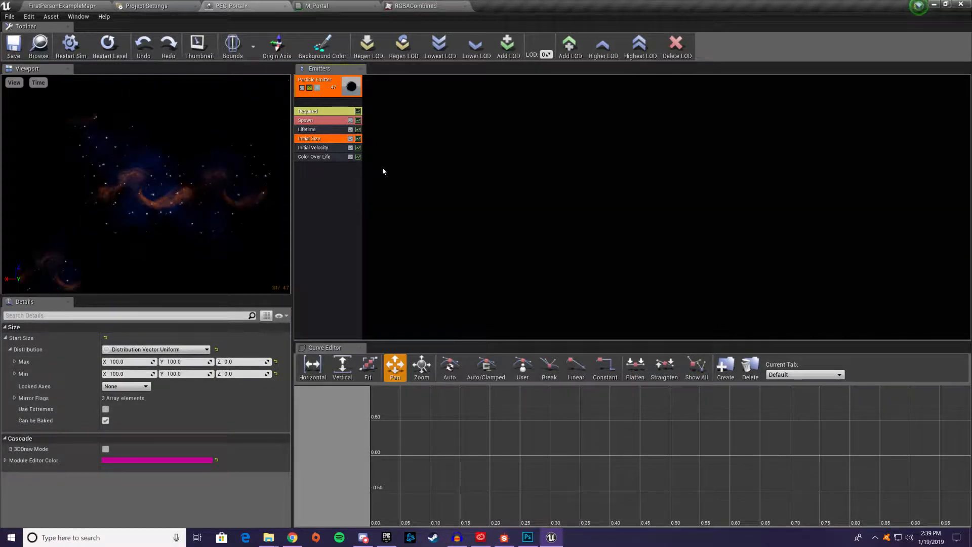
left_click(331, 158)
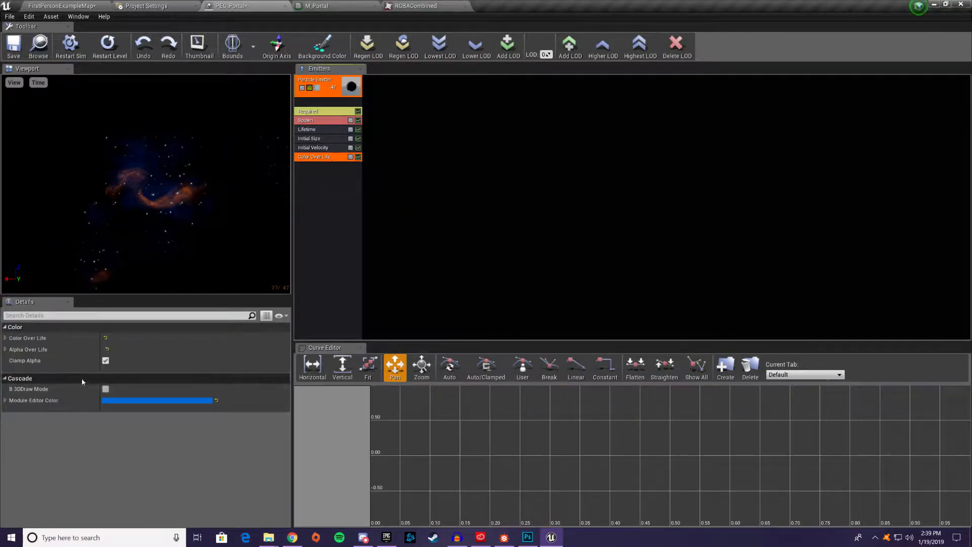
left_click(6, 349)
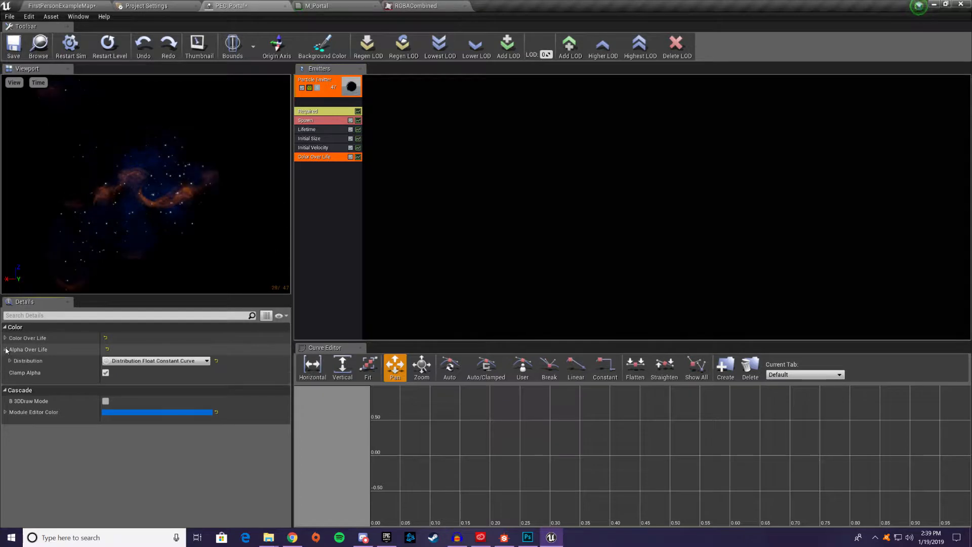
left_click(10, 360)
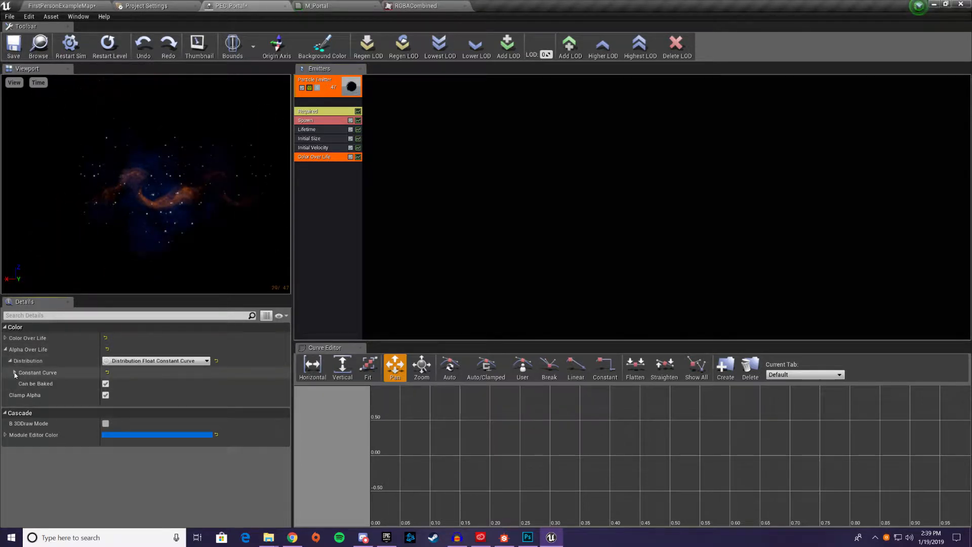
left_click(15, 372)
left_click(20, 384)
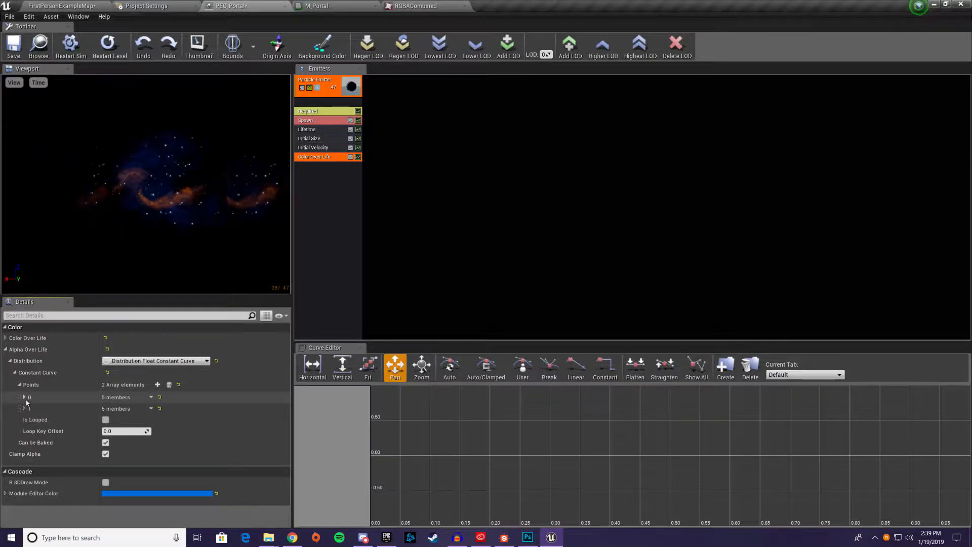
left_click(157, 384)
left_click(157, 385)
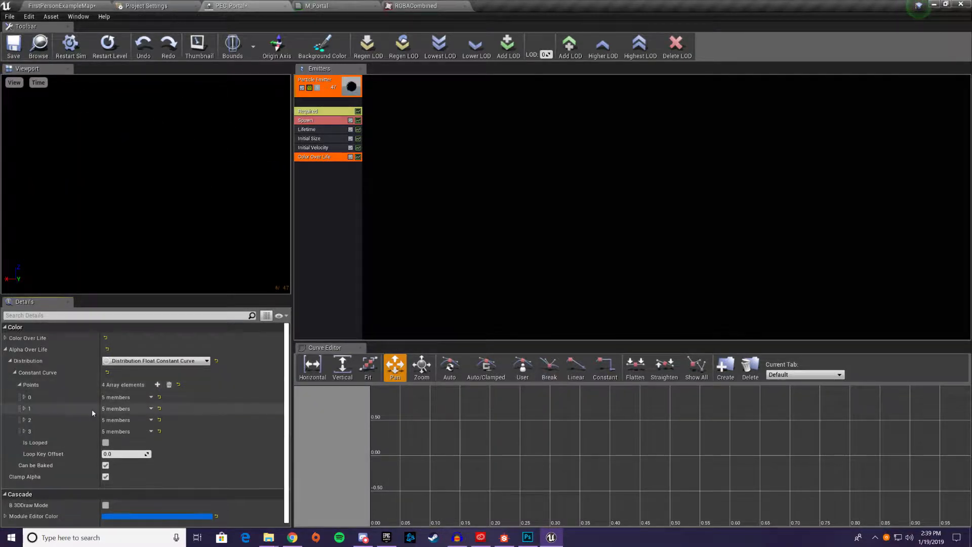
Set alpha curve point 0's Out Val to 0, and point 1's In Val to 0.15 and Out Val to 1
left_click(24, 397)
left_click(115, 420)
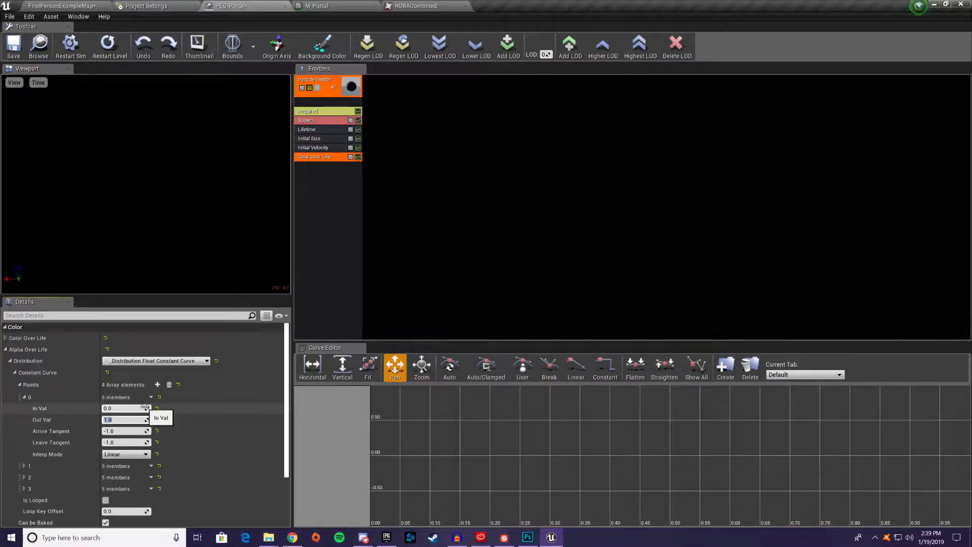
left_click(24, 466)
left_click(117, 477)
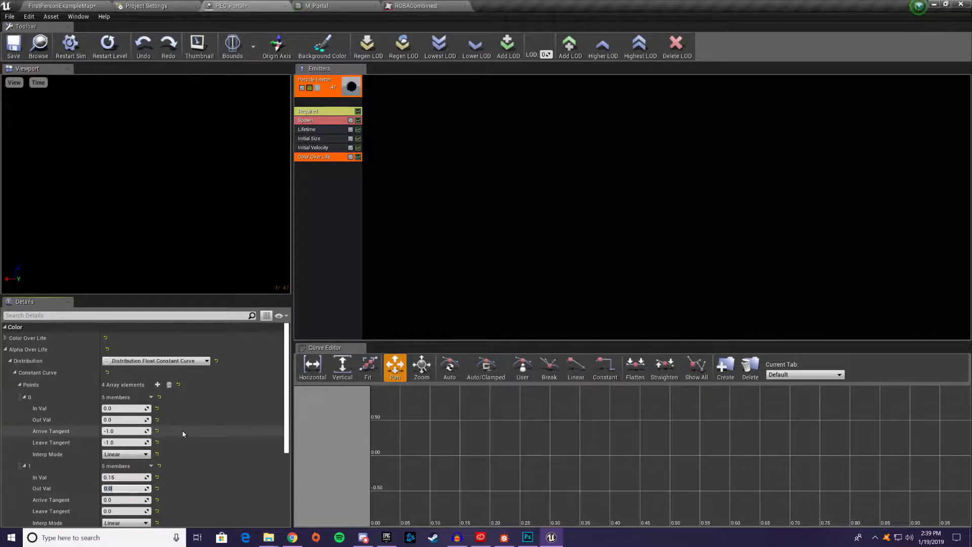
scroll(189, 421, "down", 3)
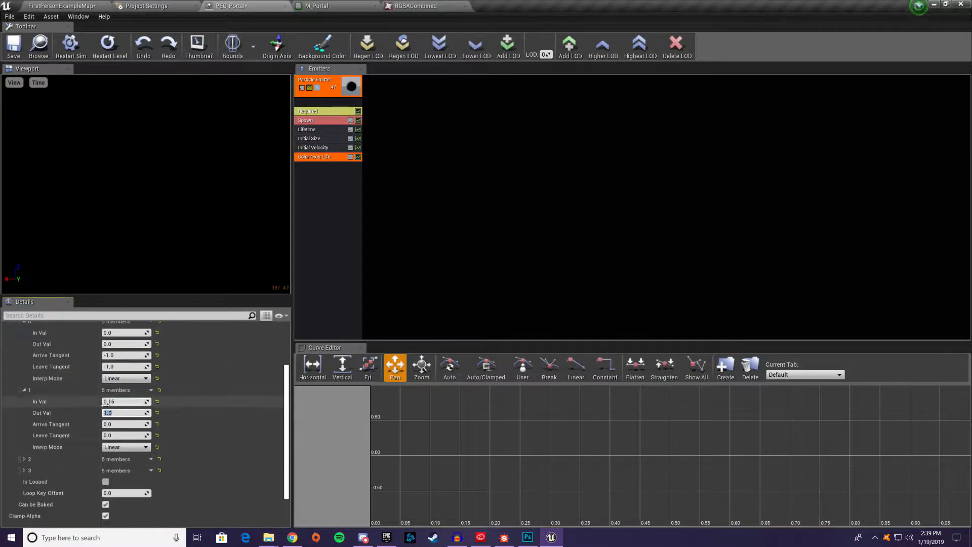
Set alpha curve point 2's In Val to 0.85 and Out Val to 1, and point 3's In Val to 1
left_click(24, 459)
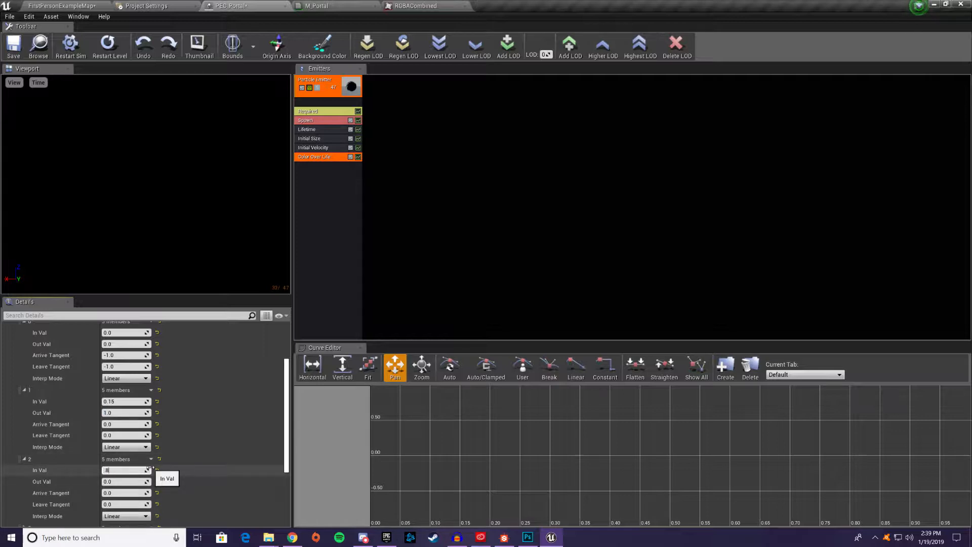
left_click(128, 481)
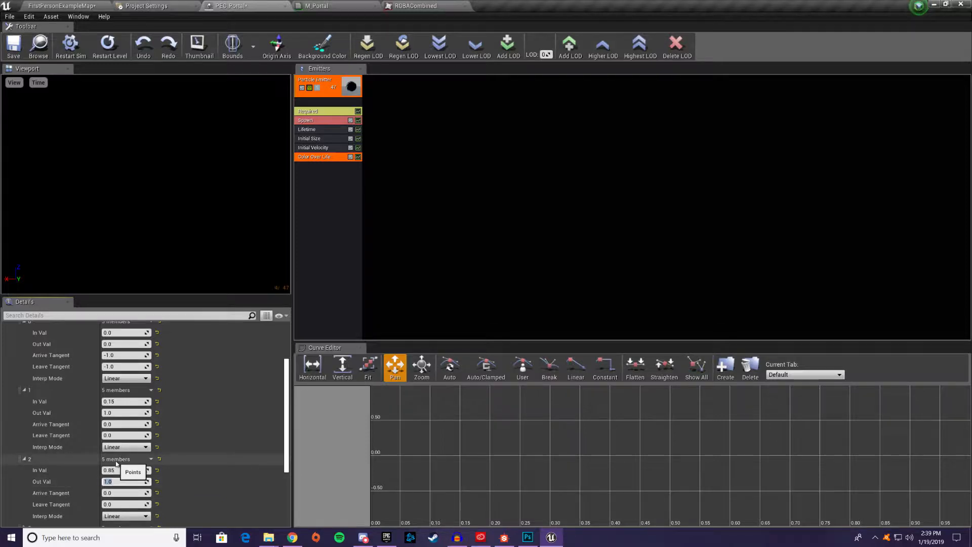
scroll(116, 463, "down", 2)
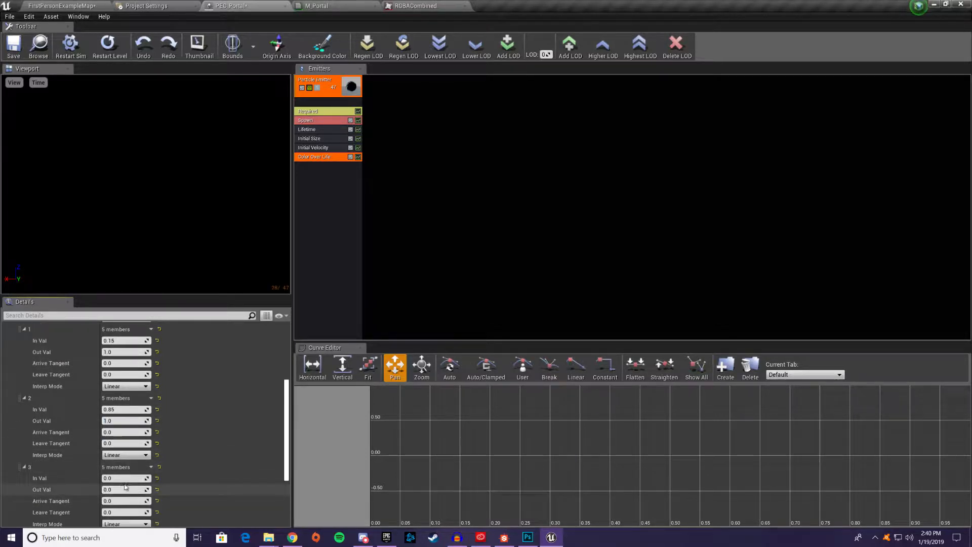
left_click(125, 478)
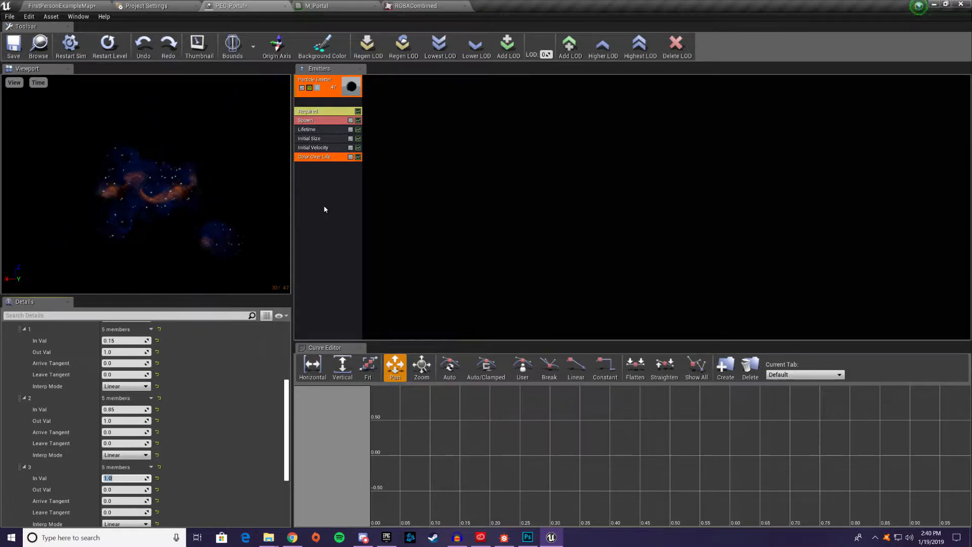
Add an Orbit module to the particle emitter and show its settings
right_click(342, 193)
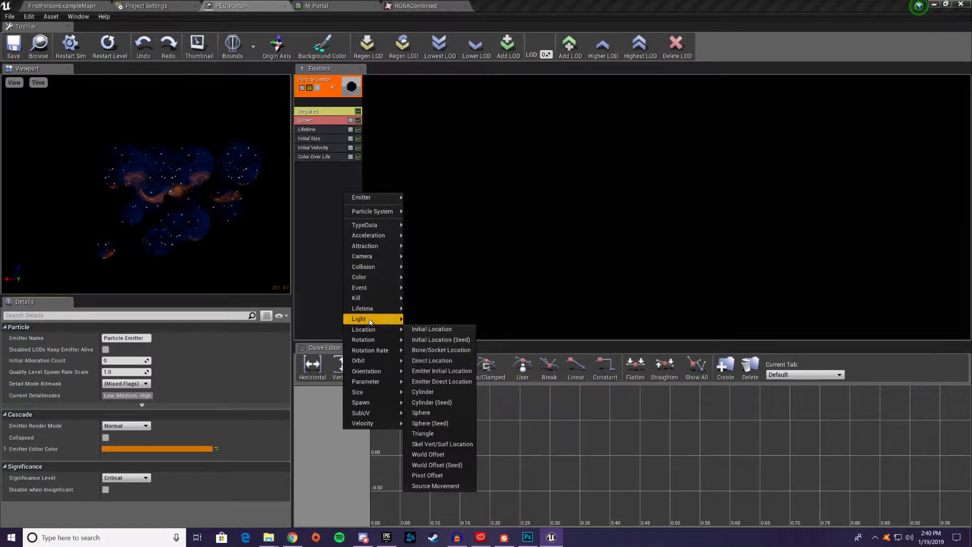
mouse_move(375, 358)
left_click(412, 361)
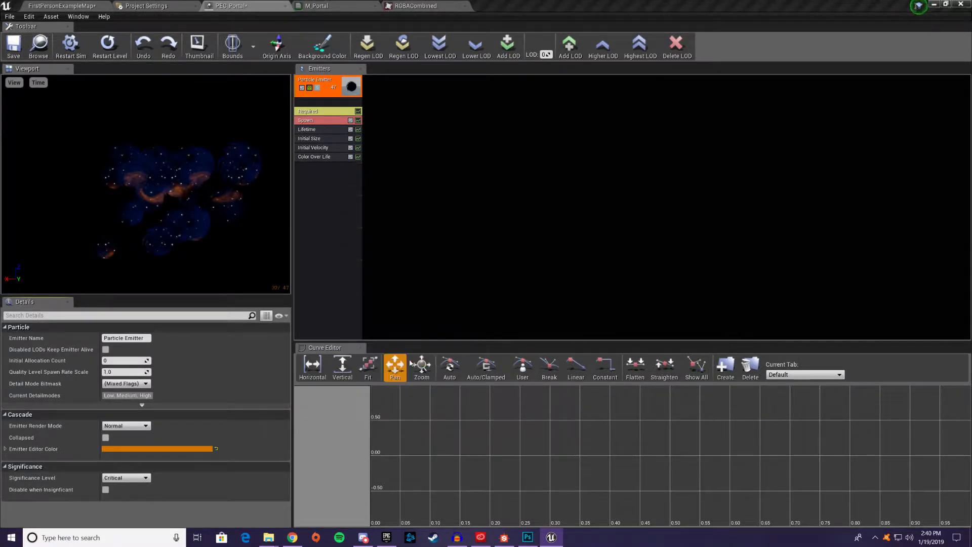
left_click(327, 167)
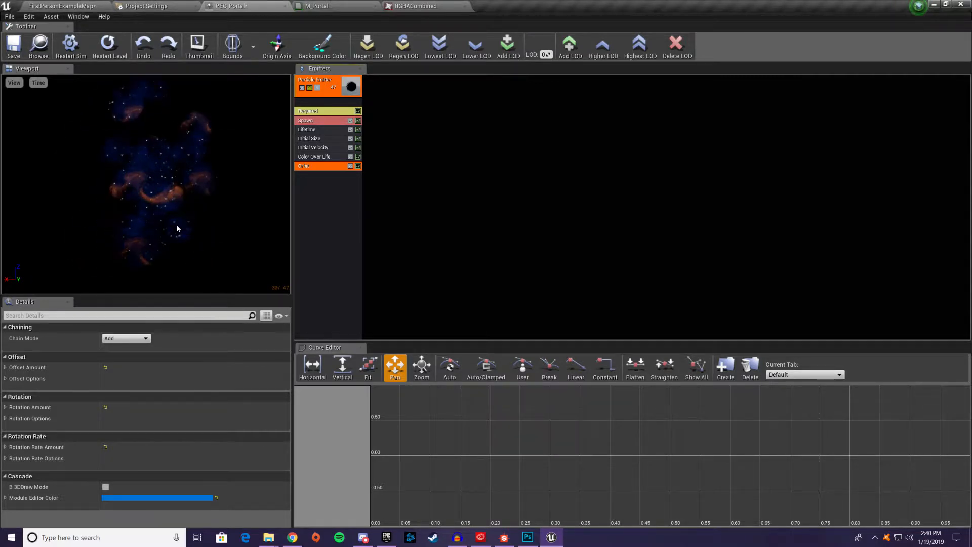
Preview the emitter in the Point, Cross and None render modes, cycling back to Normal
left_click(14, 83)
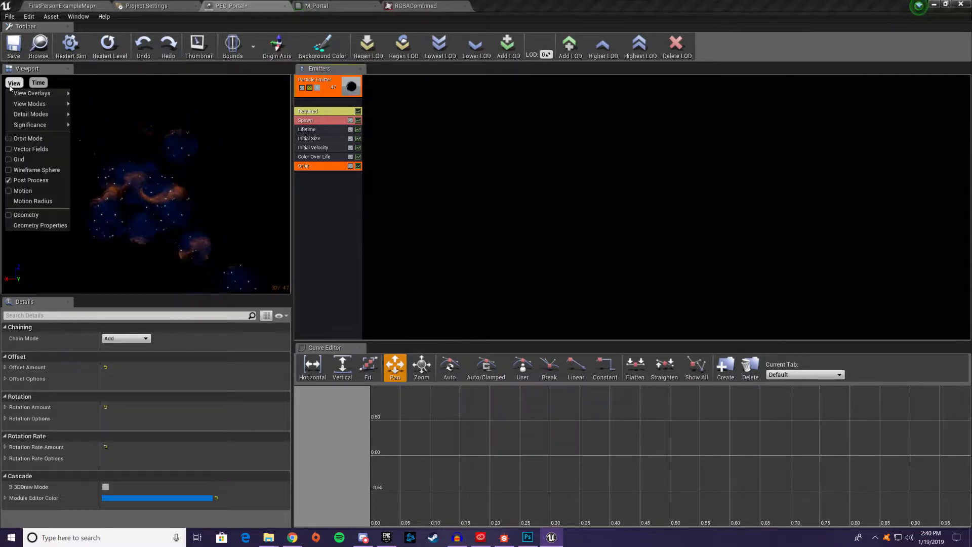
mouse_move(22, 93)
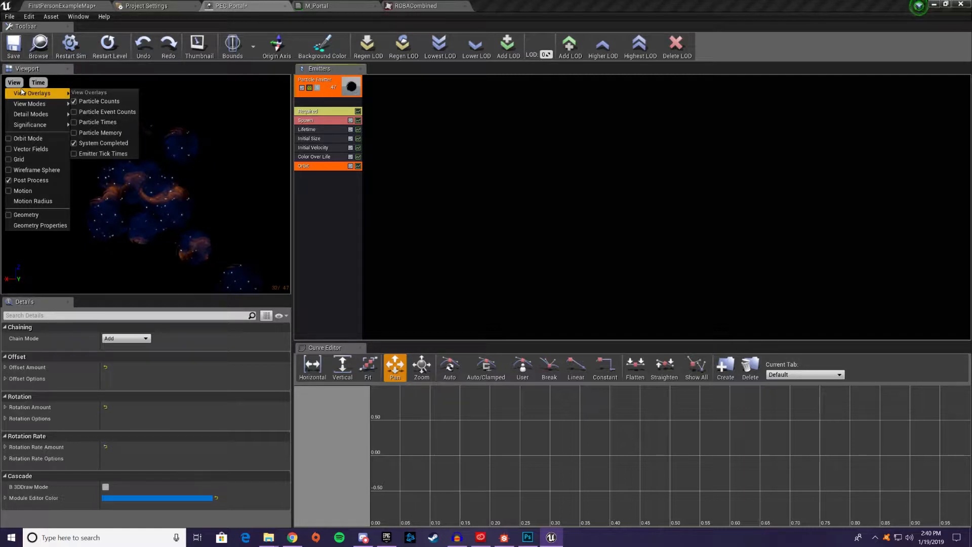
left_click(309, 88)
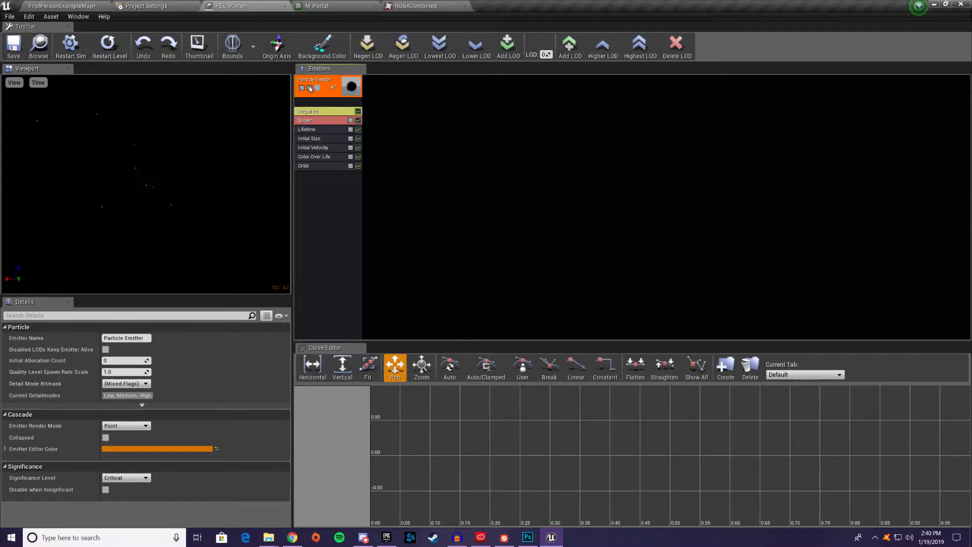
left_click(310, 88)
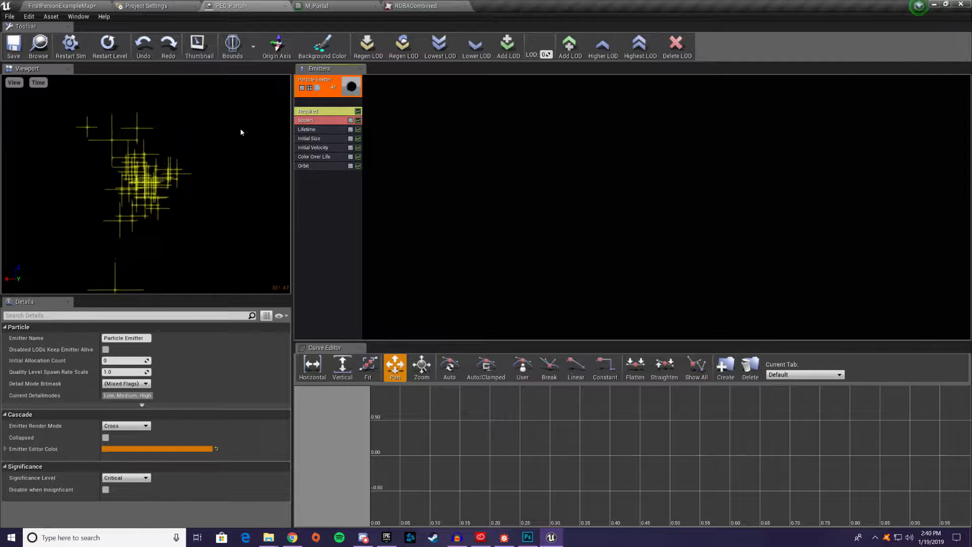
left_click(309, 88)
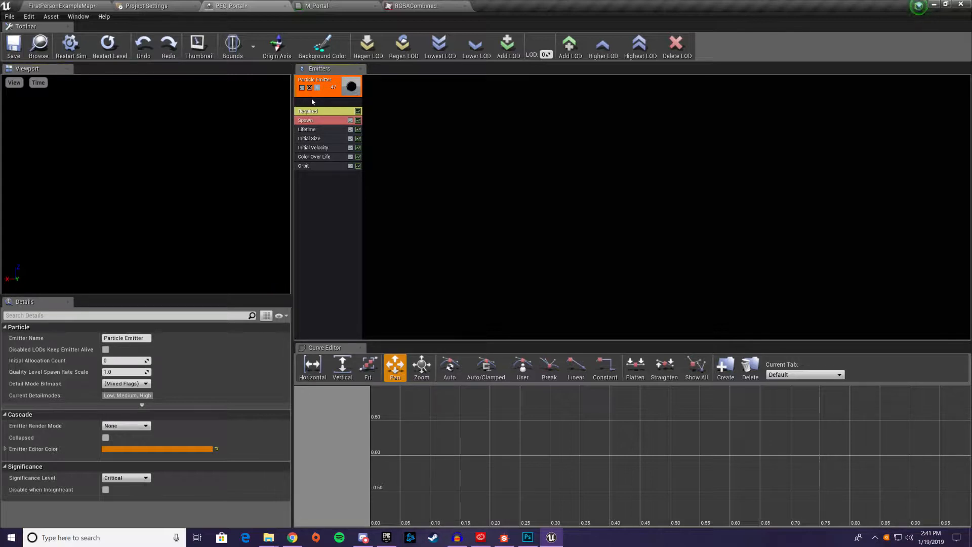
left_click(309, 87)
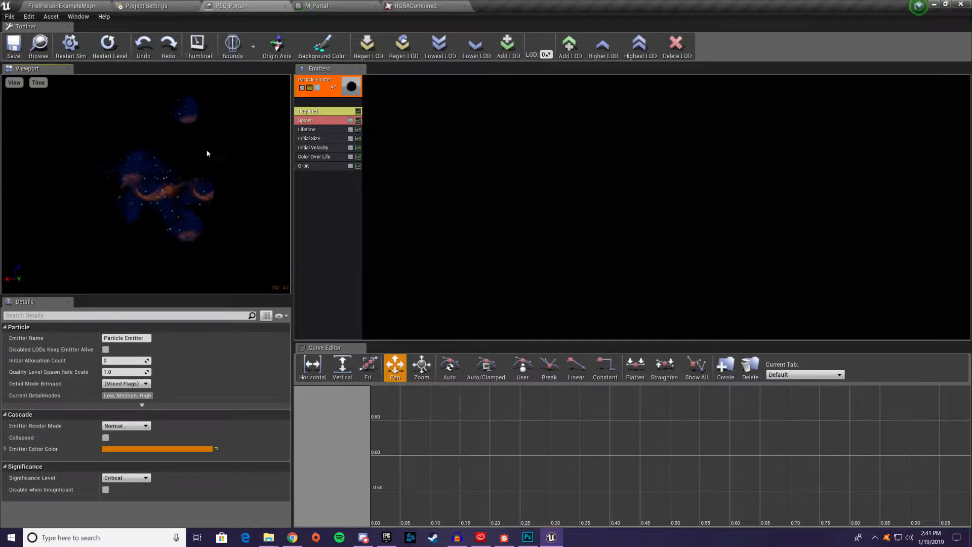
left_click(309, 88)
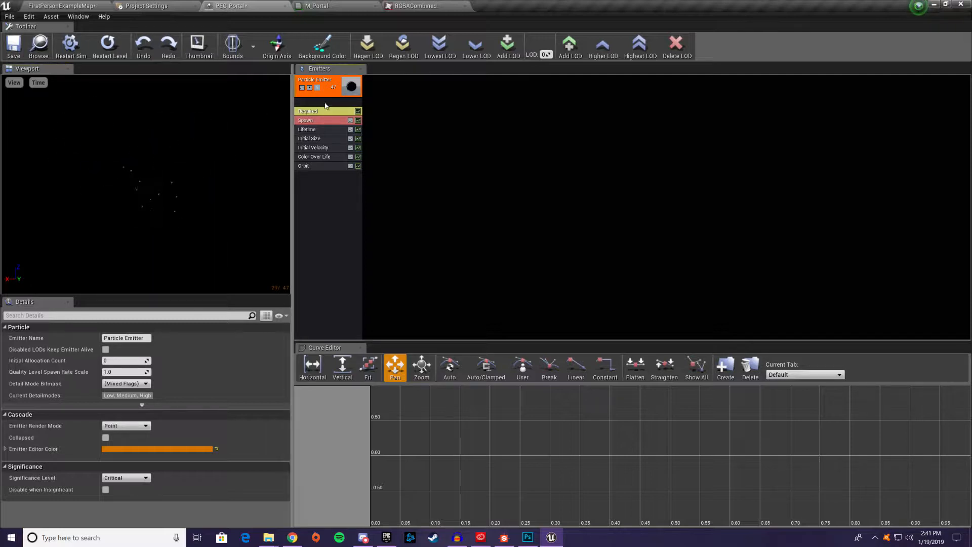
left_click(309, 88)
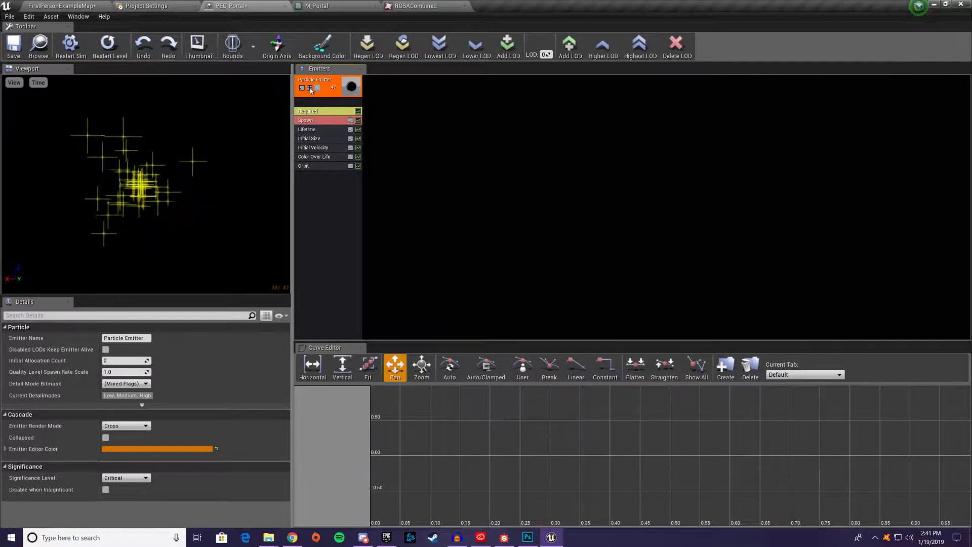
left_click(310, 88)
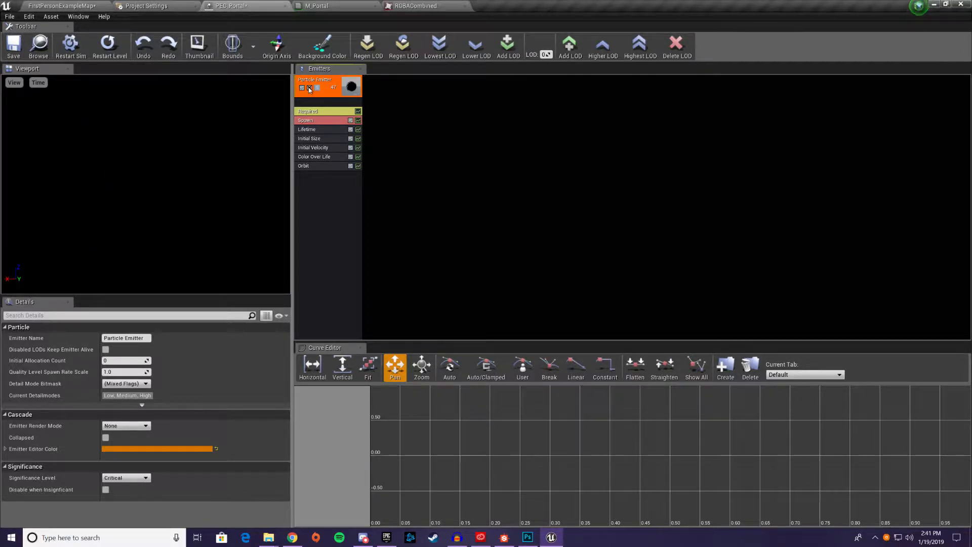
left_click(309, 88)
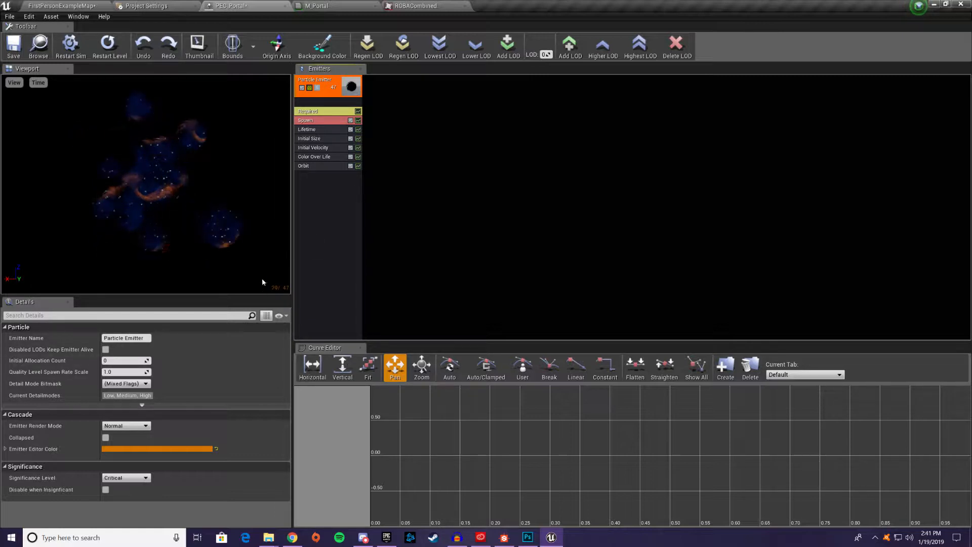
Set the minimum Y of the Orbit module's Offset Amount distribution to 50
left_click(311, 166)
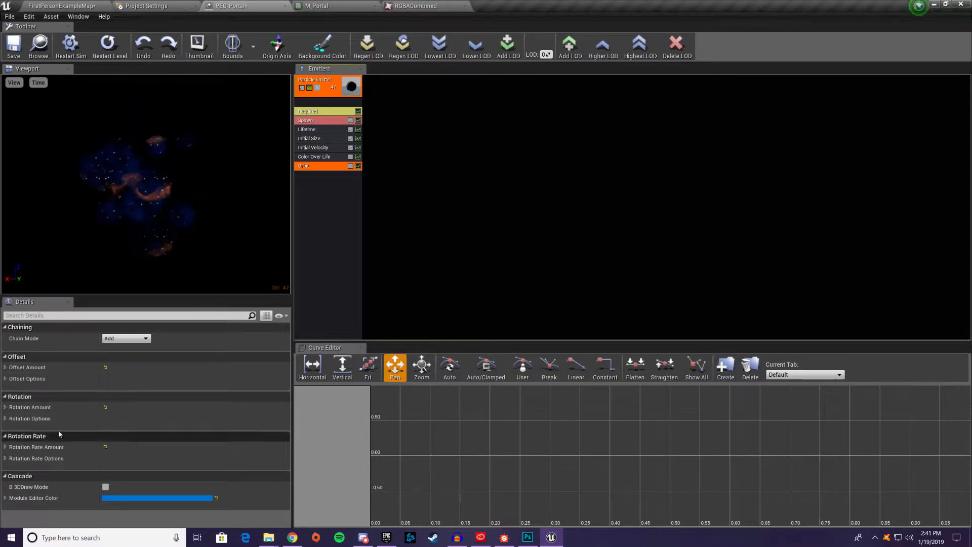
left_click(6, 368)
left_click(8, 378)
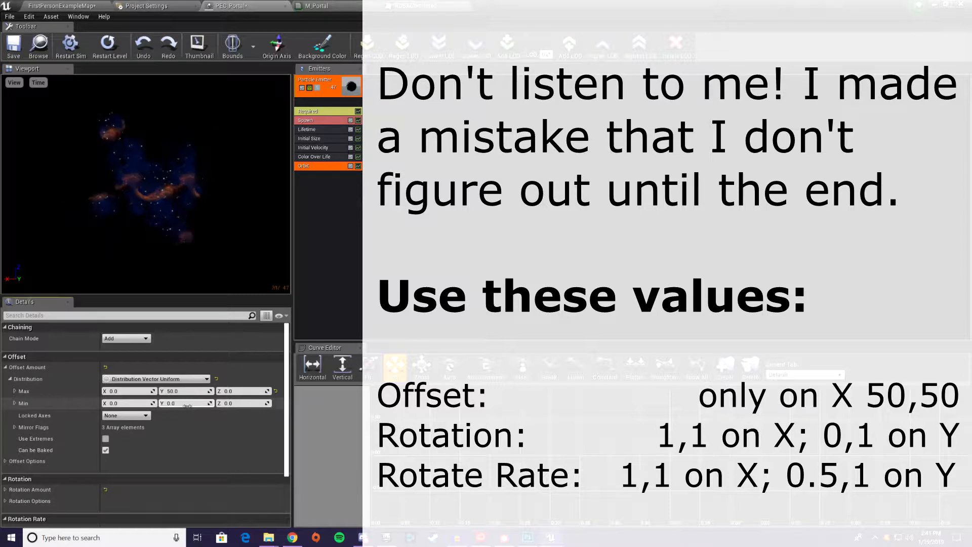
left_click(195, 404)
type("5")
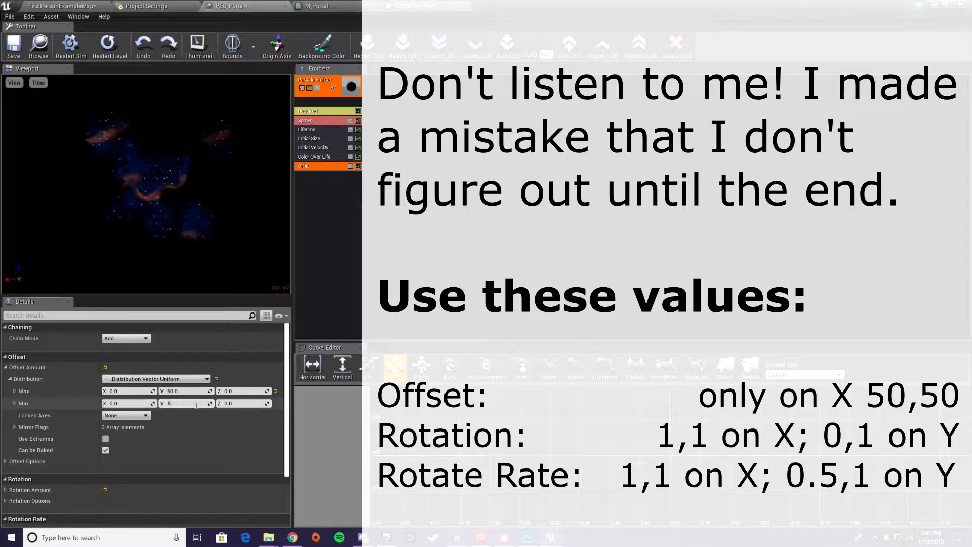
type("9")
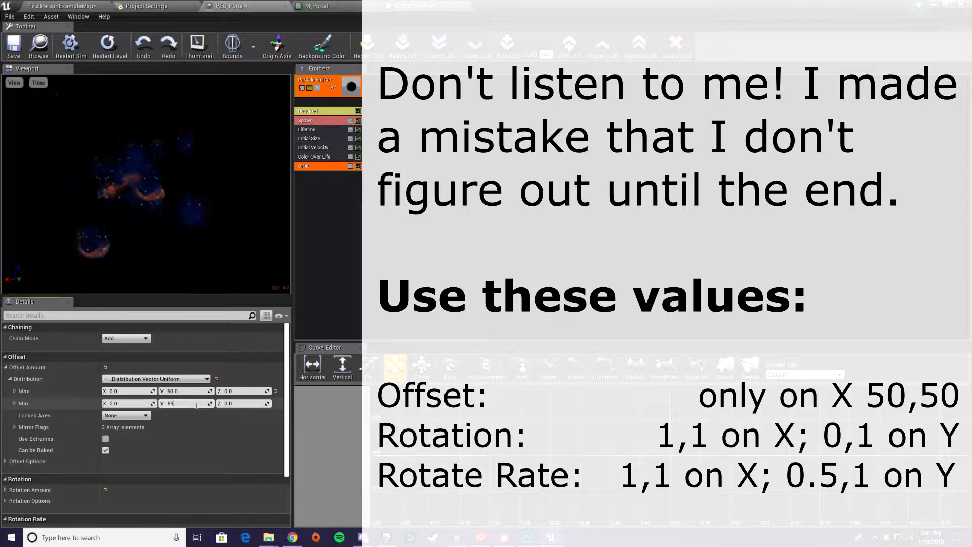
key("Return")
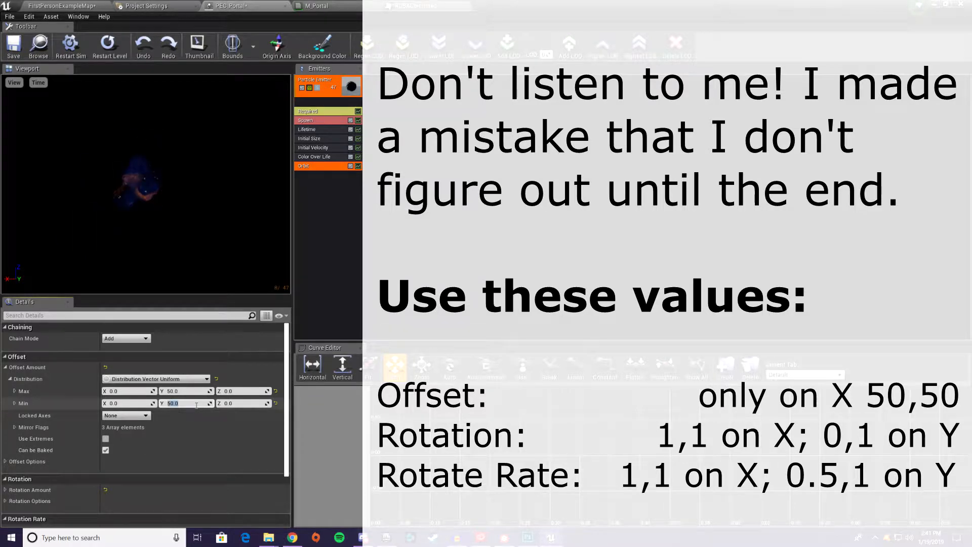
left_click(26, 367)
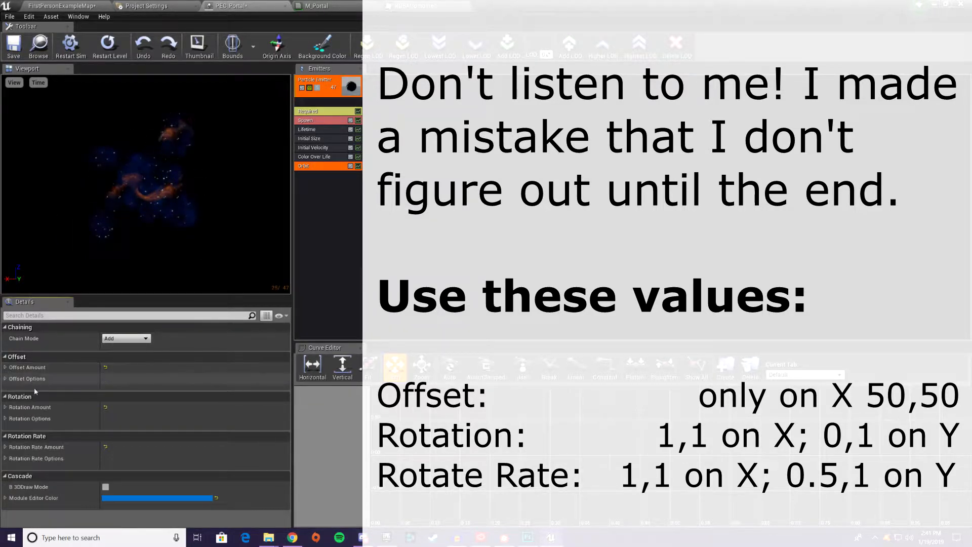
Set the minimum X and Y of the Orbit module's Rotation Amount distribution to 1
left_click(7, 407)
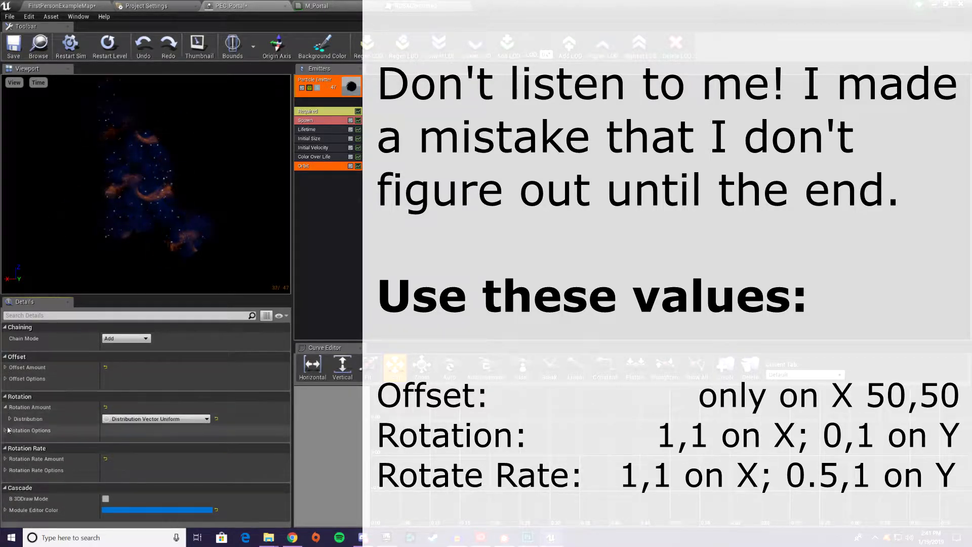
left_click(6, 430)
left_click(9, 419)
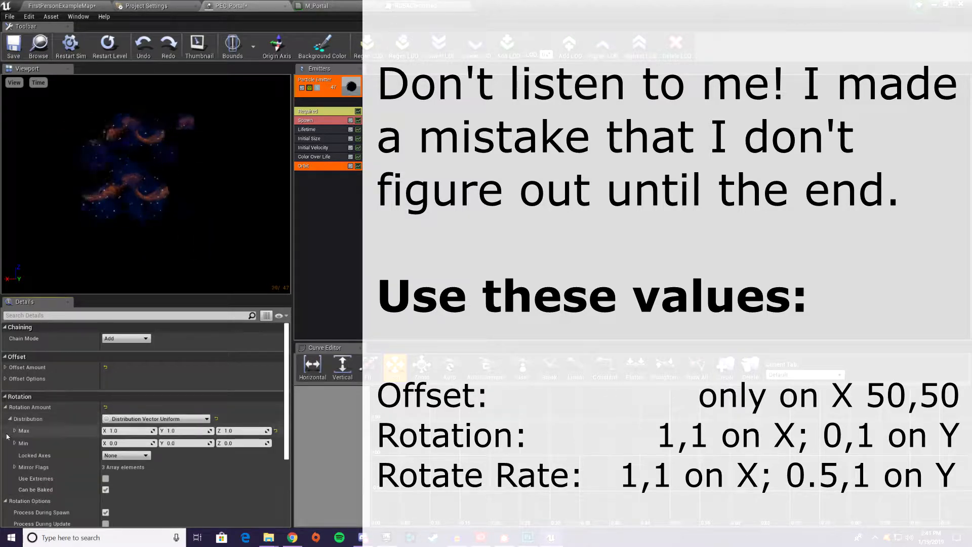
left_click(6, 501)
left_click(5, 501)
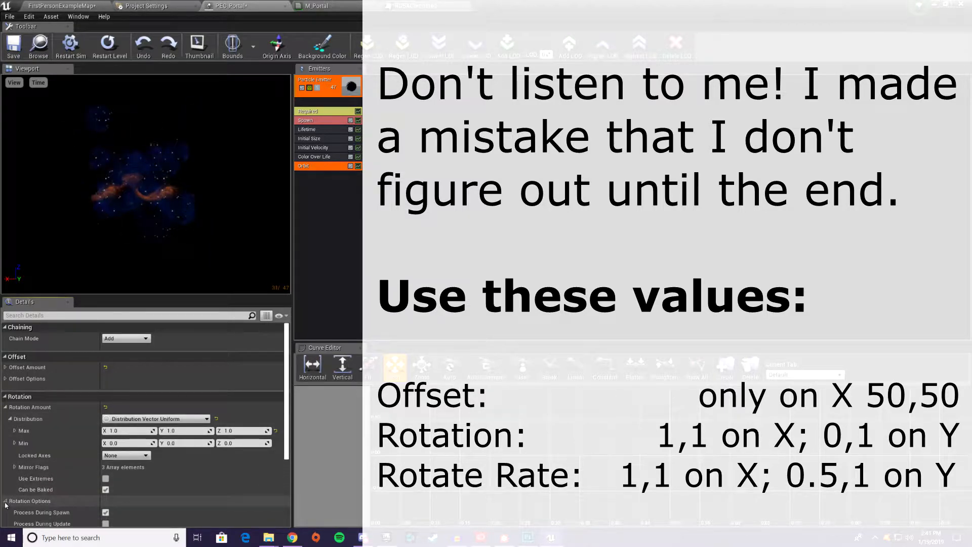
left_click(184, 443)
type("1")
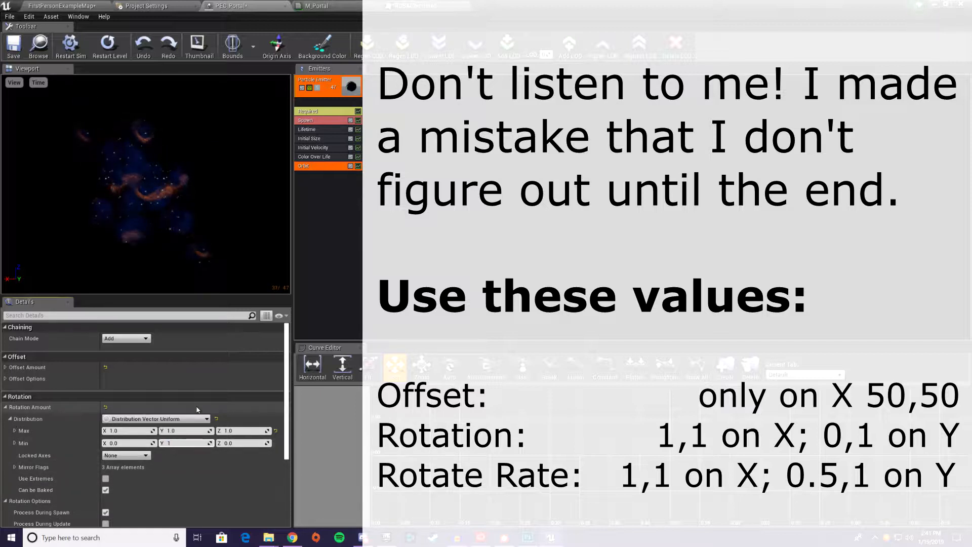
key("shift+Tab")
type("1")
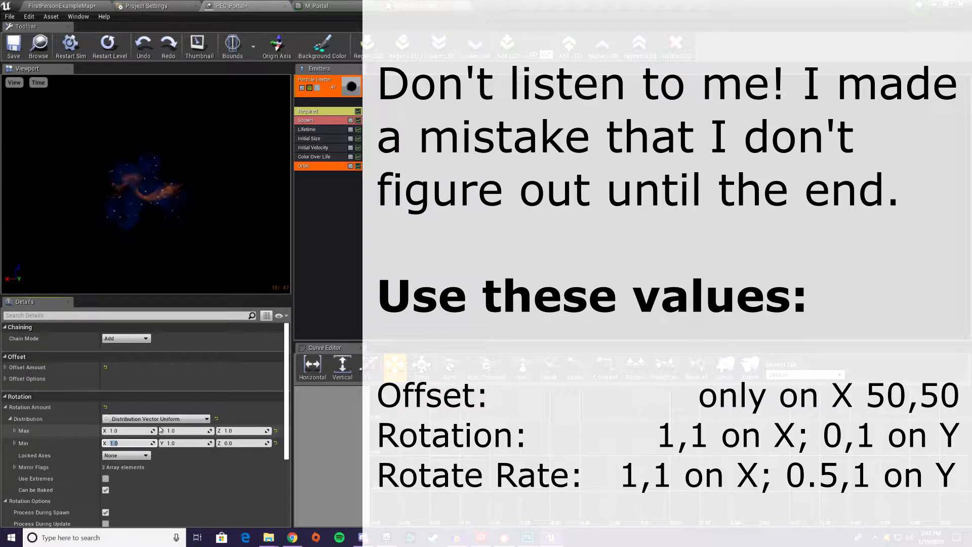
left_click(6, 408)
In the Orbit module's Rotation Rate Amount distribution, set maximum X and Z to 0 and minimum Y to 0.5
left_click(6, 481)
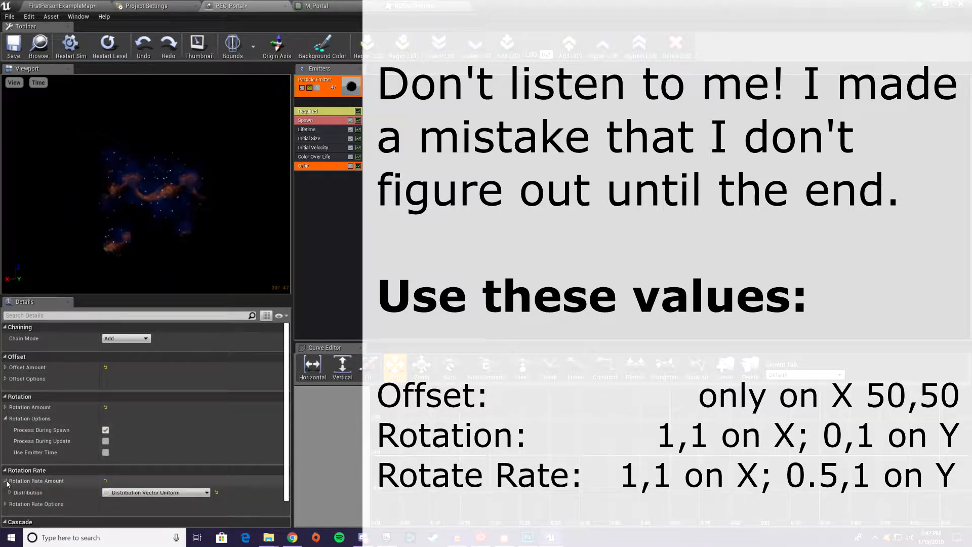
scroll(15, 484, "down", 1)
left_click(11, 478)
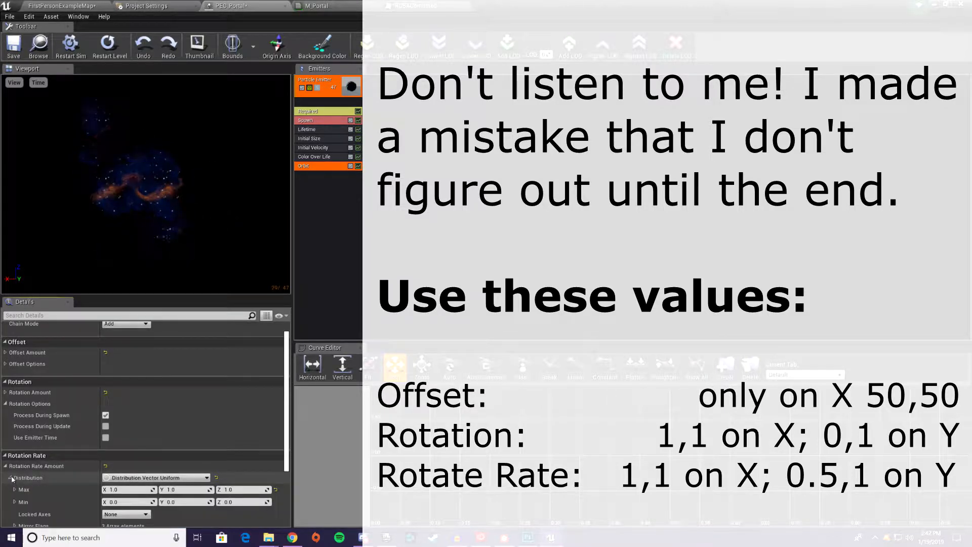
scroll(16, 479, "down", 2)
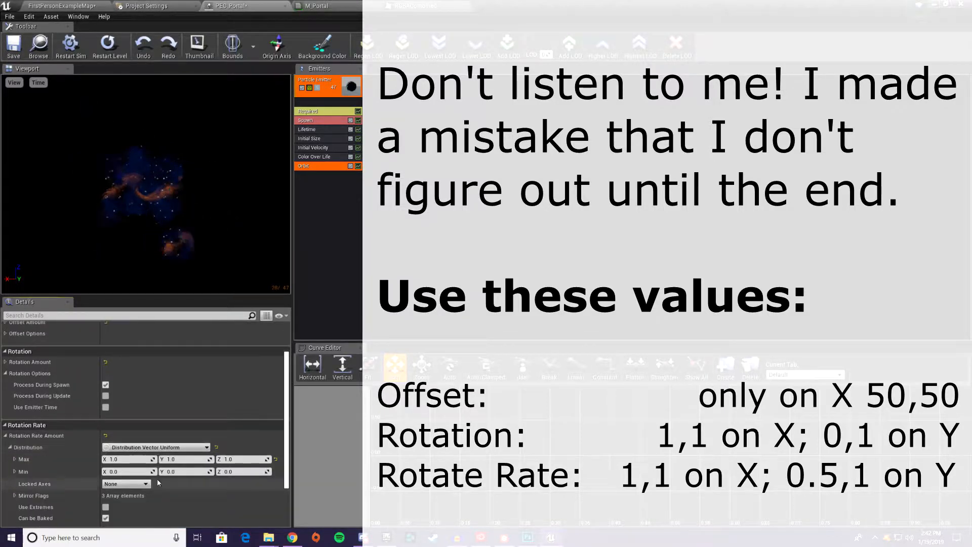
left_click(127, 460)
type("0")
key("Tab")
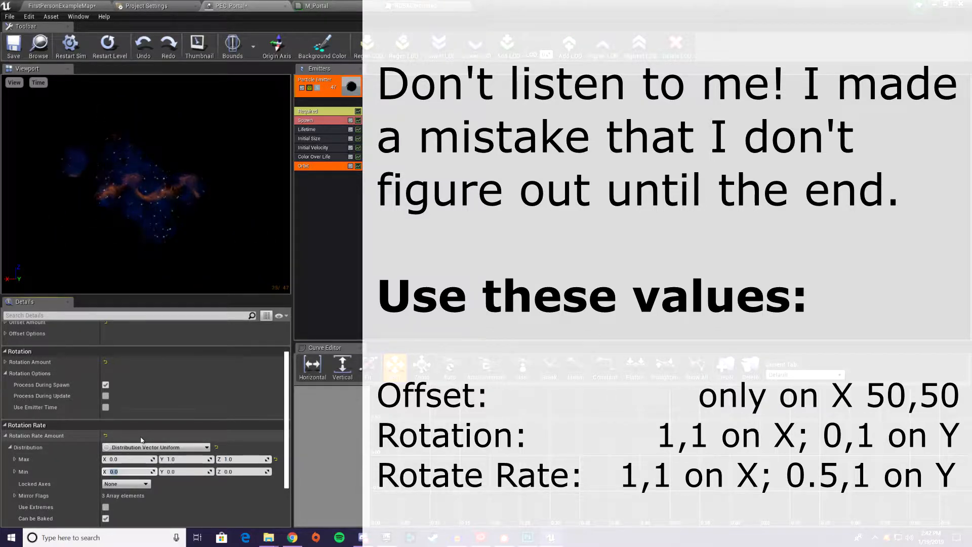
type("0")
key("Tab")
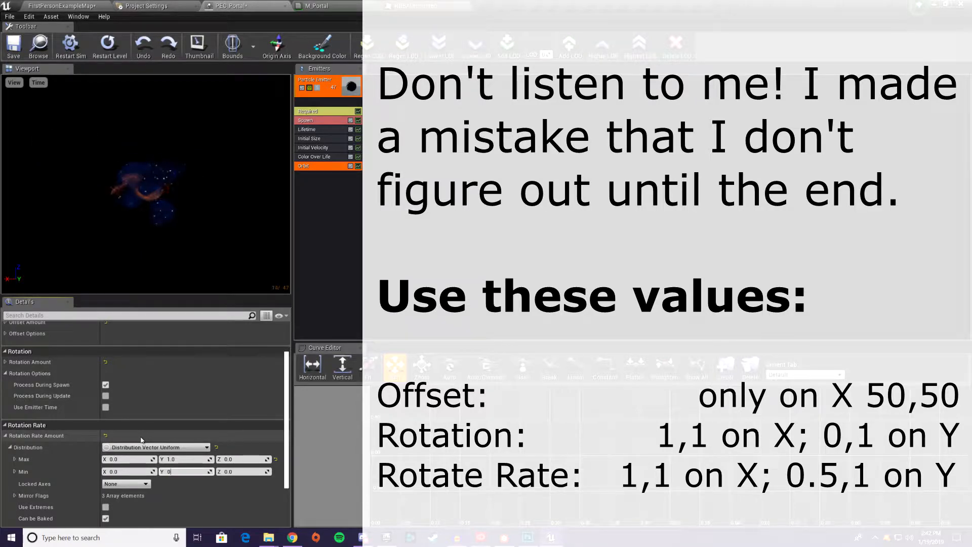
key("Return")
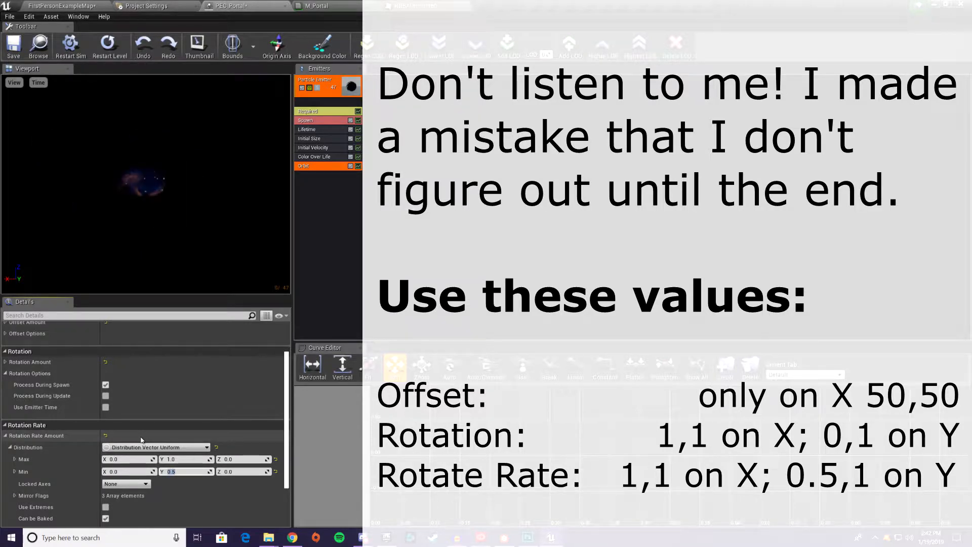
Set the maximum Z of the Orbit module's Rotation Amount distribution to 0
left_click(5, 361)
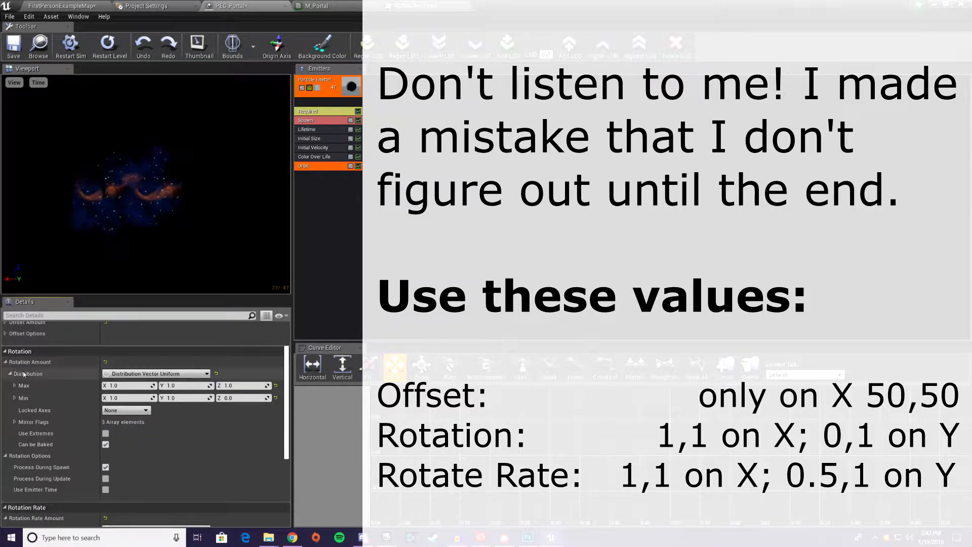
left_click(243, 385)
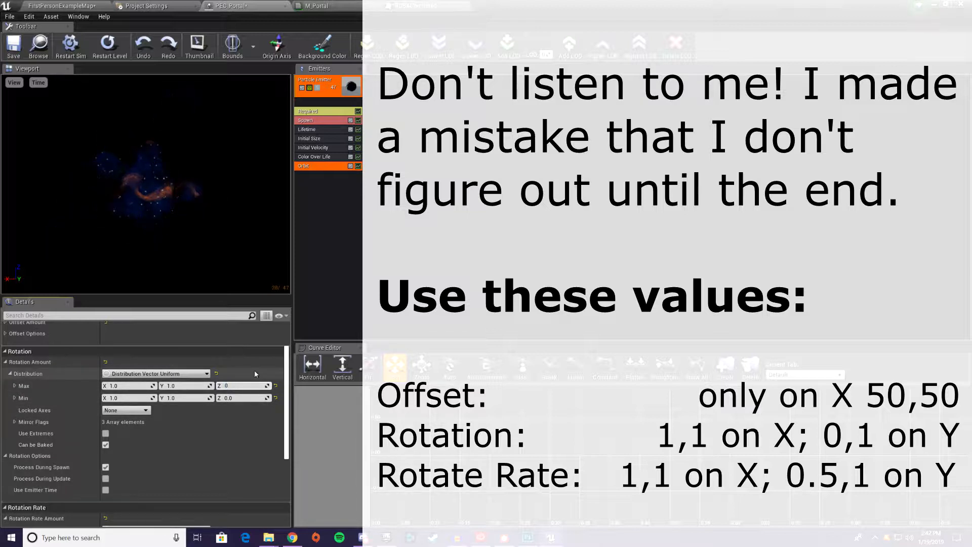
type("0")
key("Return")
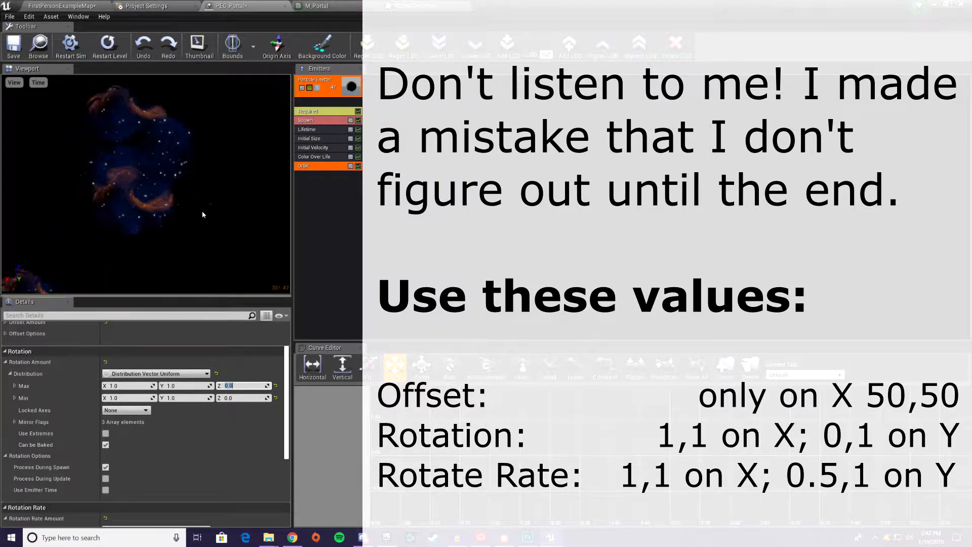
left_click(10, 372)
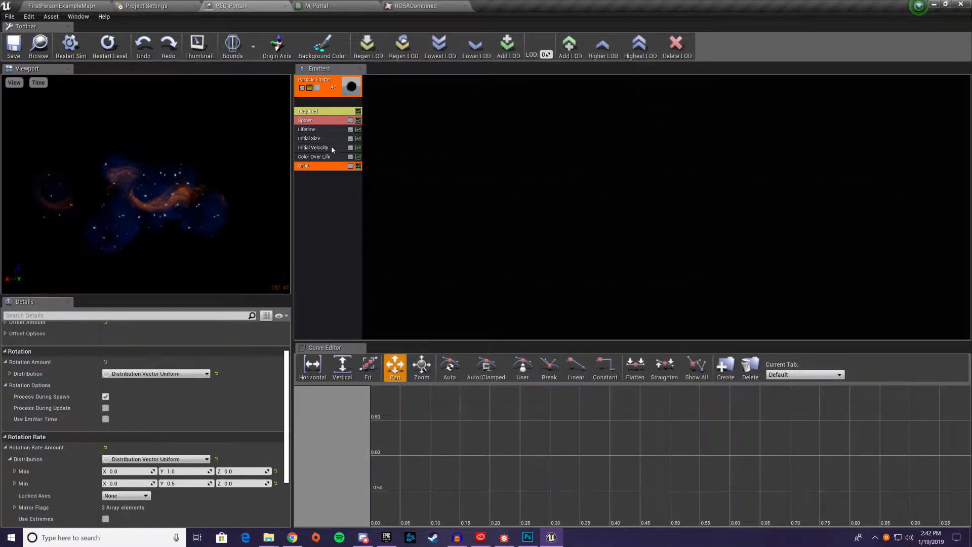
Delete the emitter's Initial Velocity module and add an Initial Location module
right_click(316, 150)
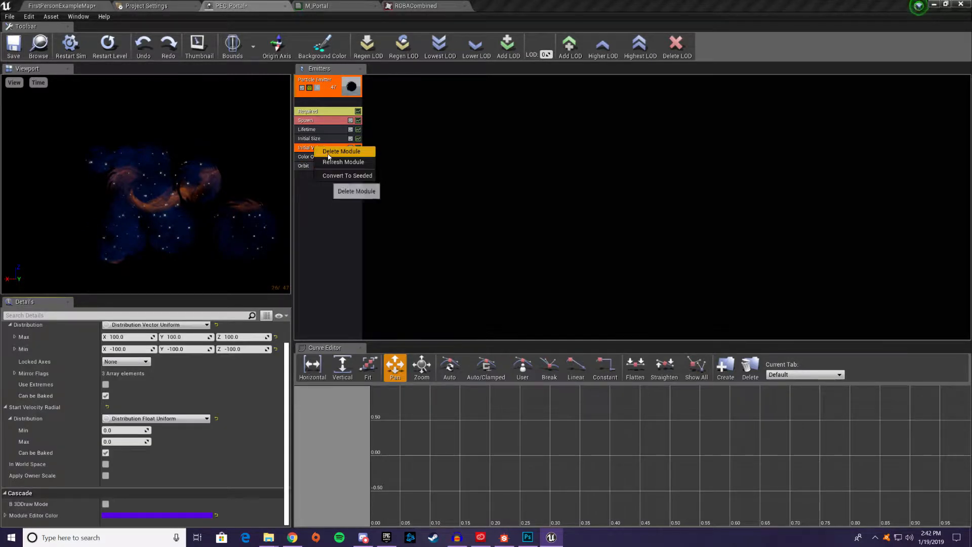
left_click(341, 151)
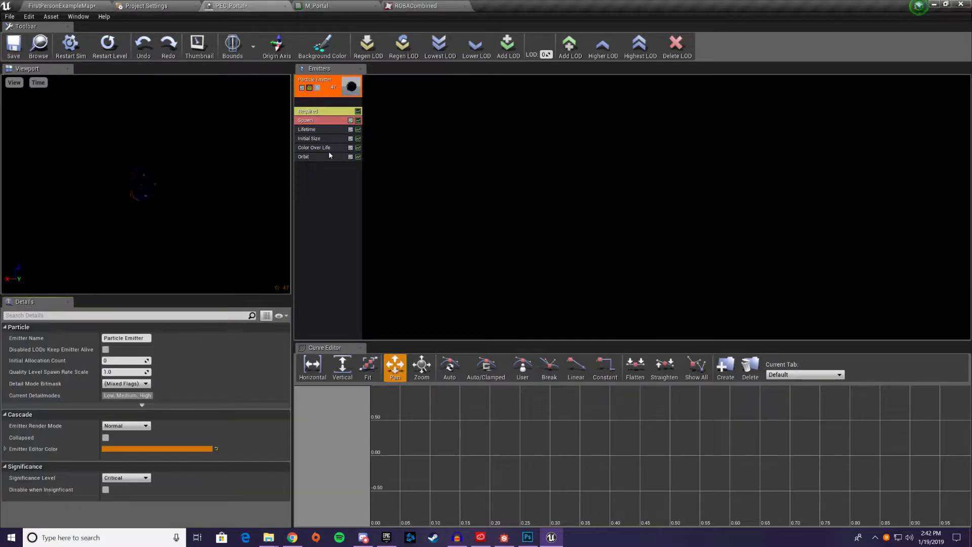
left_click_drag(169, 191, 289, 147)
right_click(342, 186)
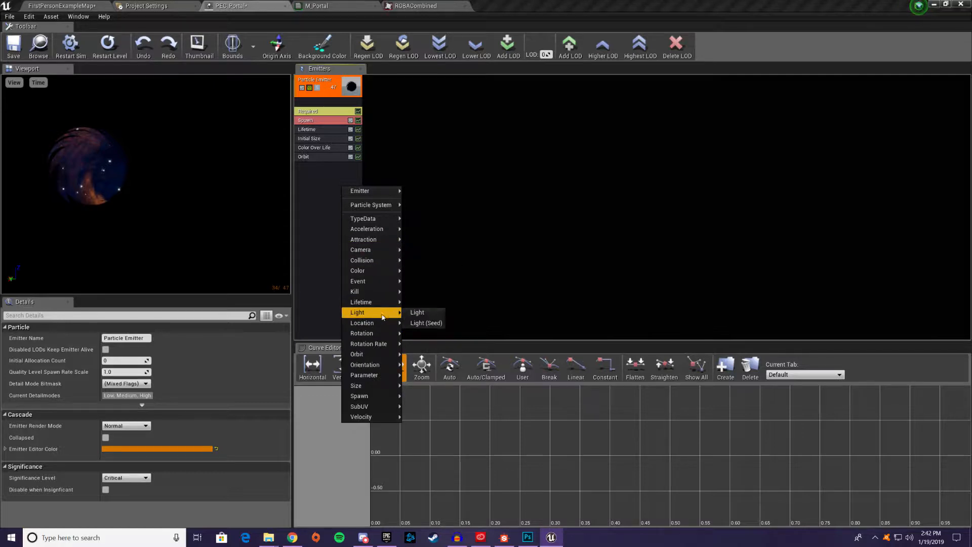
mouse_move(381, 325)
left_click(441, 324)
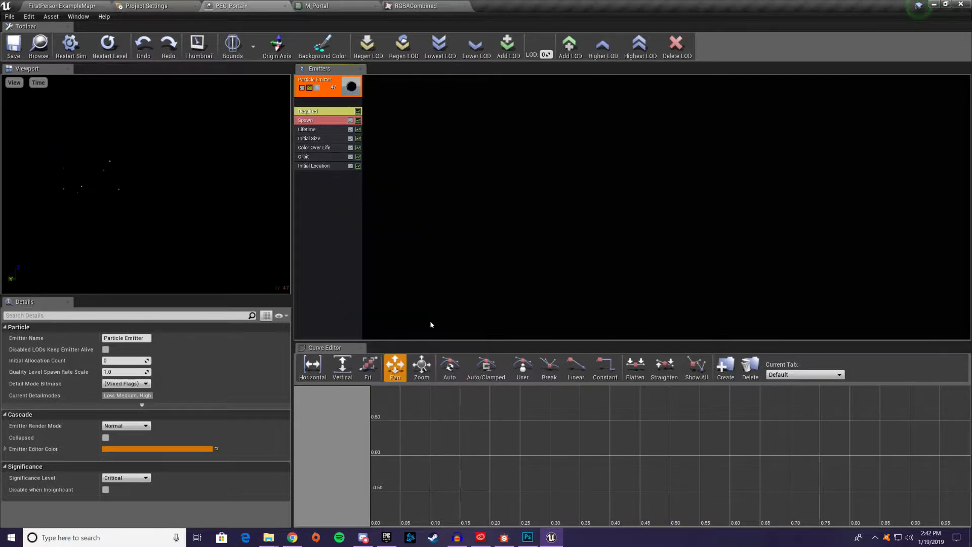
Set the Initial Location module's Start Location distribution to a maximum Z of 30 and a minimum Z of -70
left_click(320, 168)
left_click(5, 337)
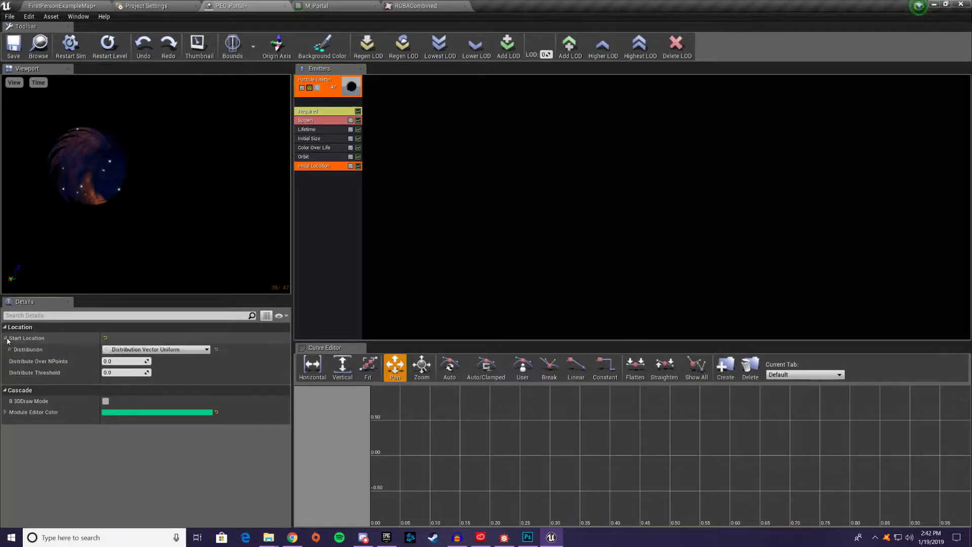
left_click(10, 349)
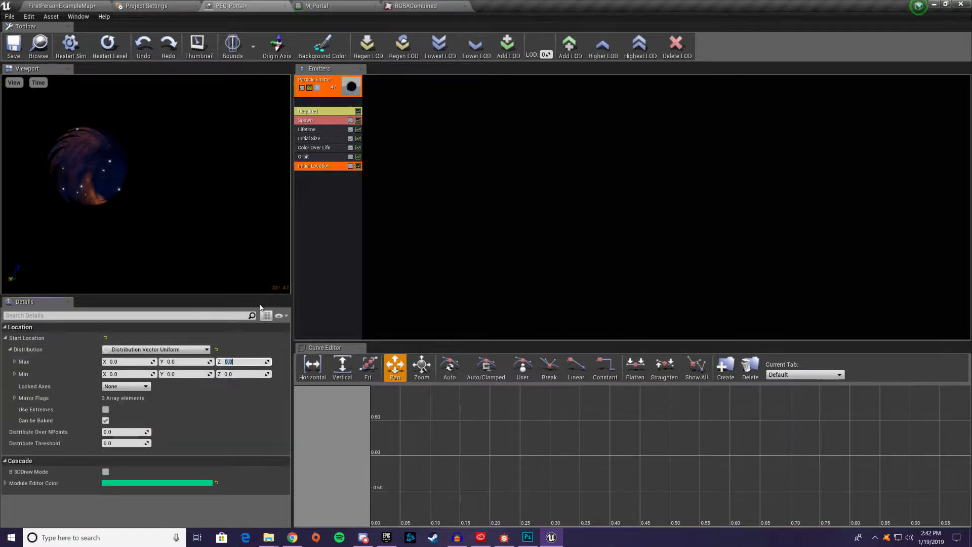
type("30")
key("Tab")
type("-")
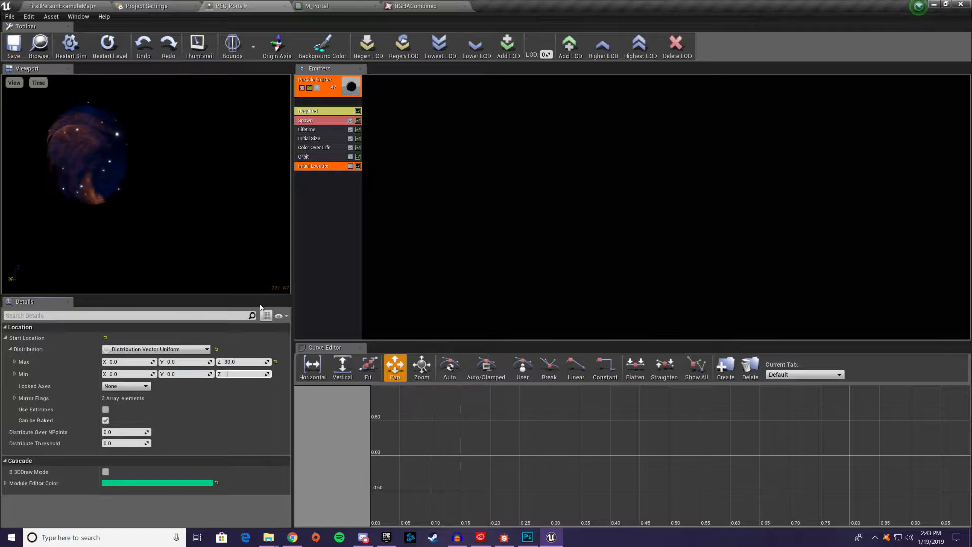
type("70")
key("Return")
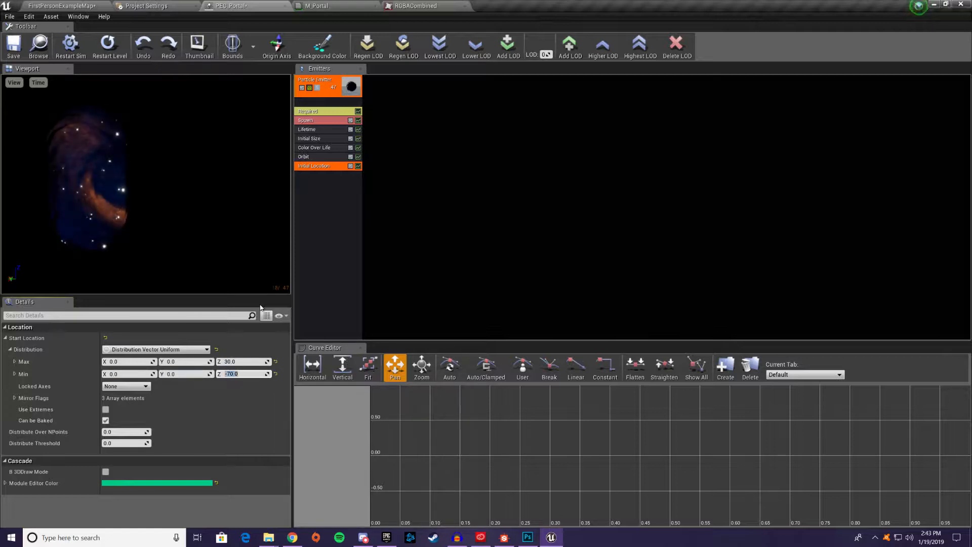
Review the Orbit module's rotation and rotation rate settings against the portal preview seen from another angle
left_click(319, 157)
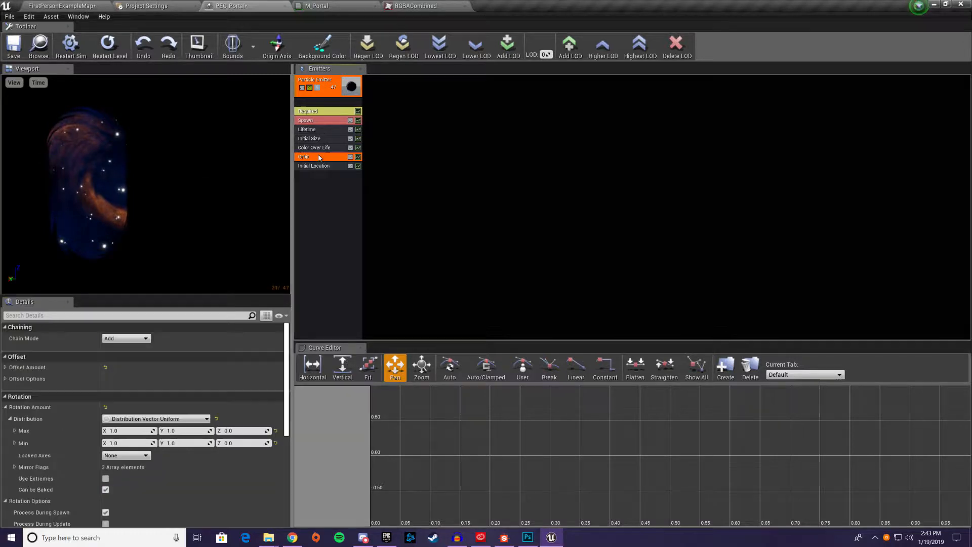
scroll(134, 327, "down", 5)
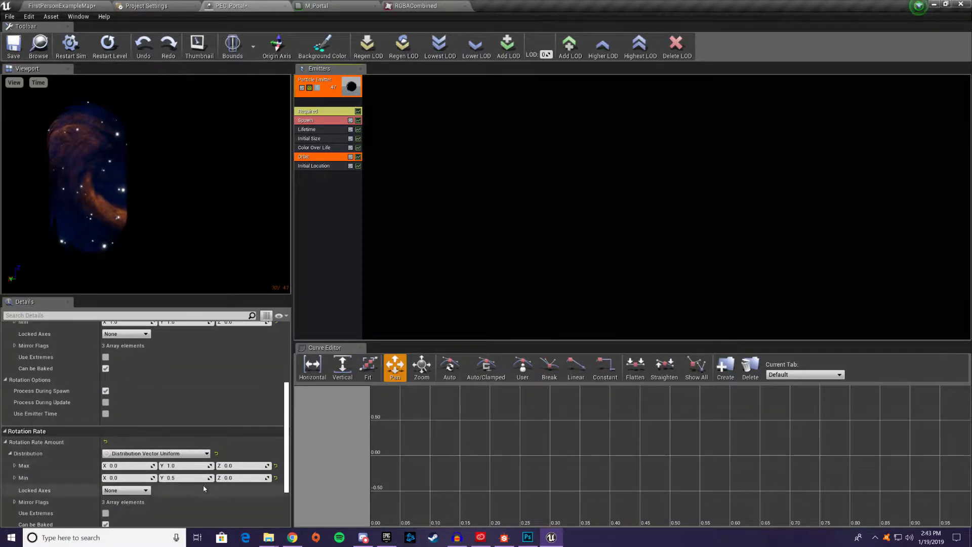
scroll(203, 447, "down", 1)
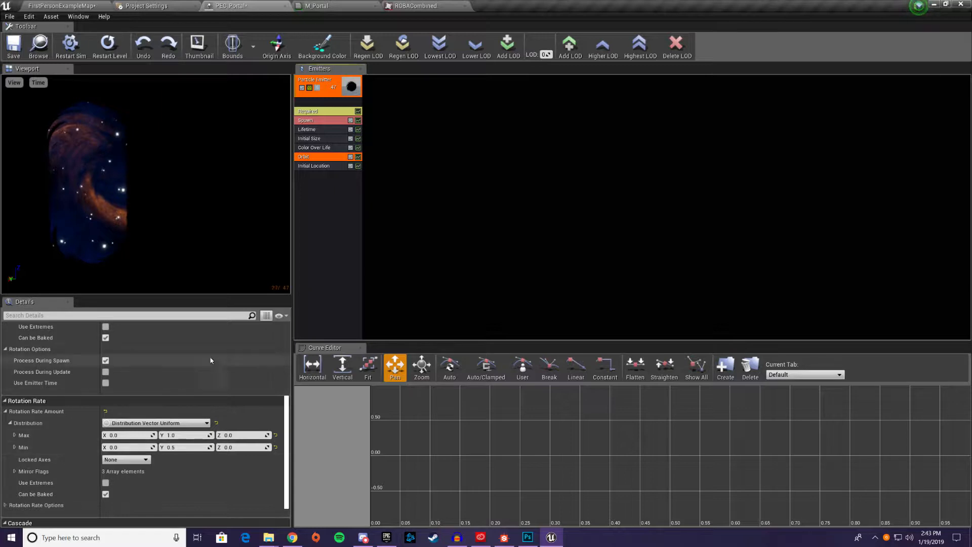
mouse_move(130, 199)
left_mouse_down()
mouse_move(101, 238)
mouse_move(96, 197)
mouse_move(121, 182)
mouse_move(124, 207)
mouse_move(117, 177)
mouse_move(119, 192)
mouse_move(138, 198)
left_mouse_up()
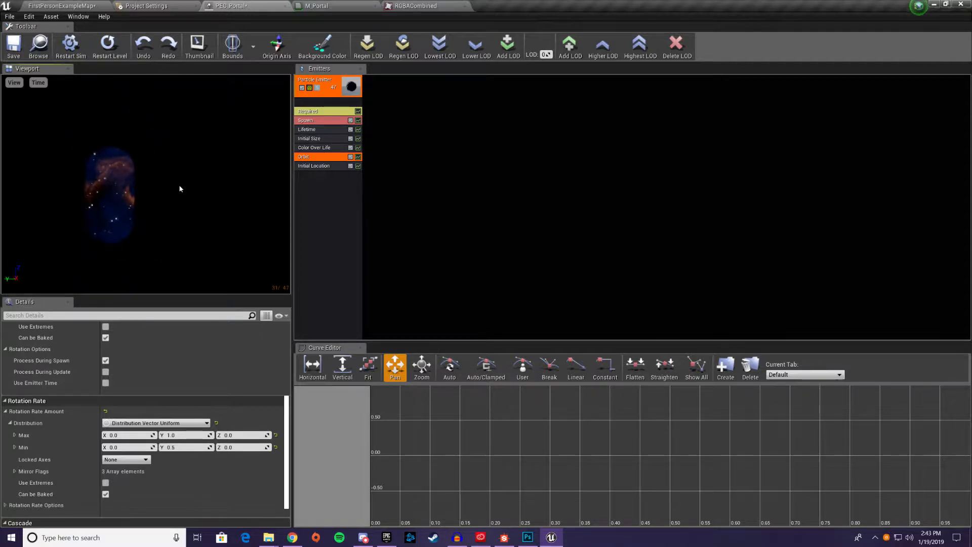
scroll(201, 334, "up", 8)
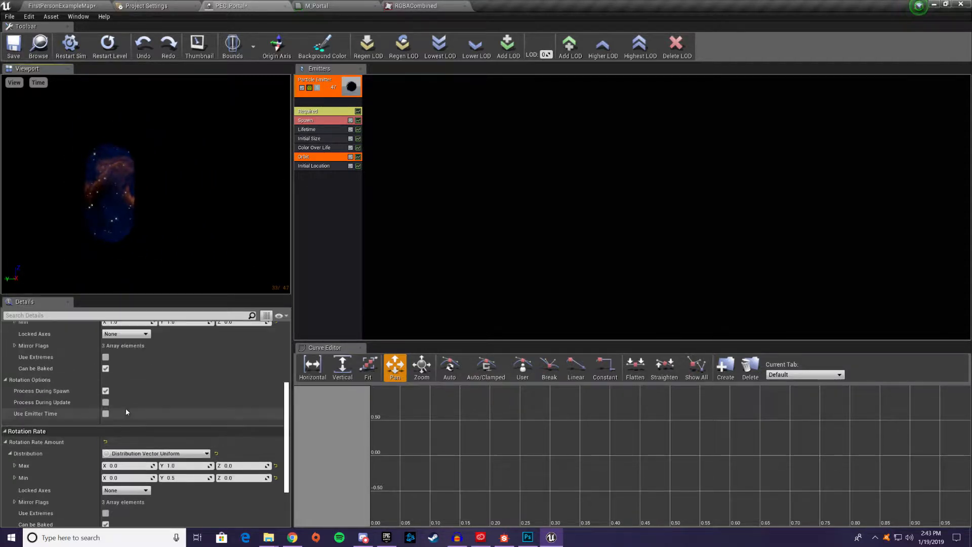
Enable Use Local Space in the emitter's Required module and add a Lock Axis module
left_click(324, 111)
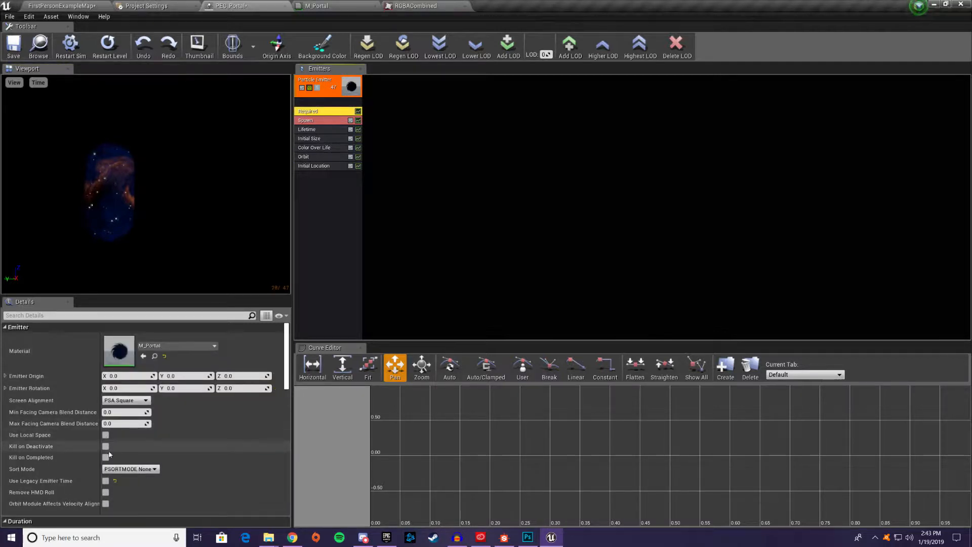
left_click(105, 435)
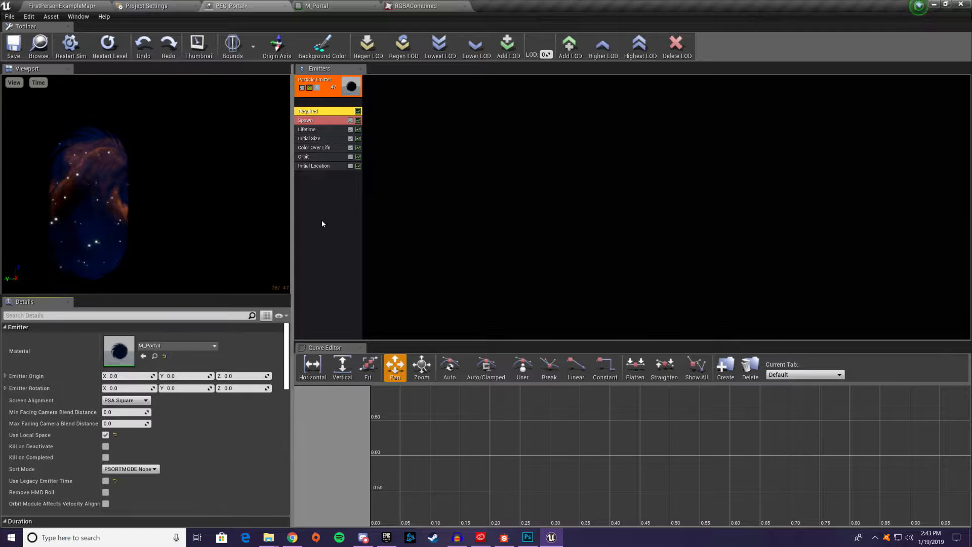
right_click(339, 199)
mouse_move(368, 429)
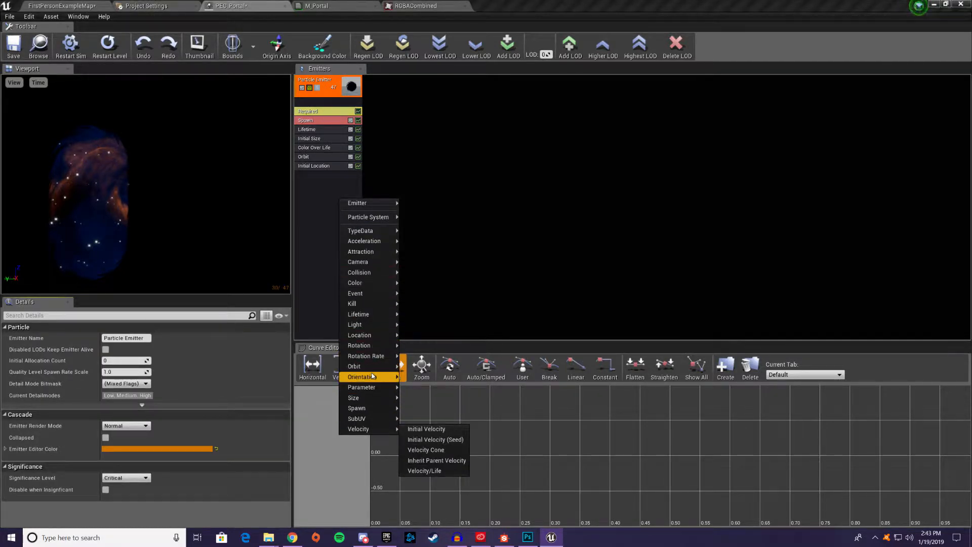
left_click(417, 377)
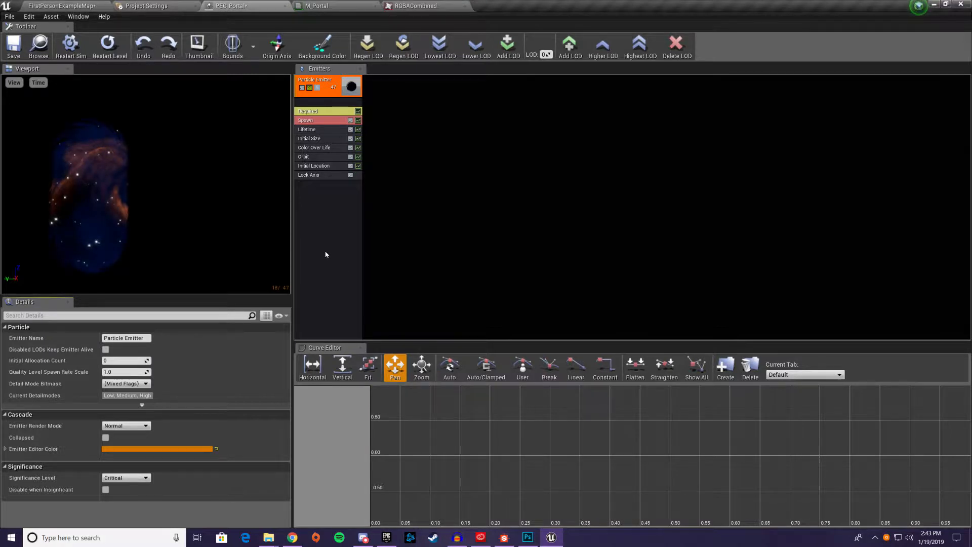
Set the Lock Axis module's Lock Axis Flags to -Y and check the portal in the level
left_click(311, 175)
left_click(126, 339)
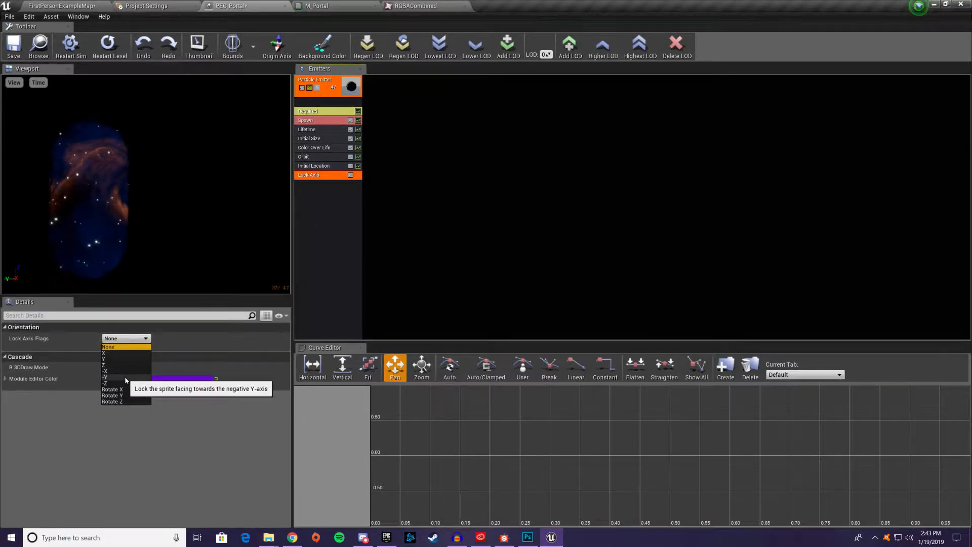
left_click(122, 385)
mouse_move(175, 245)
right_mouse_down()
mouse_move(102, 249)
mouse_move(192, 243)
mouse_move(137, 243)
mouse_move(164, 243)
right_mouse_up()
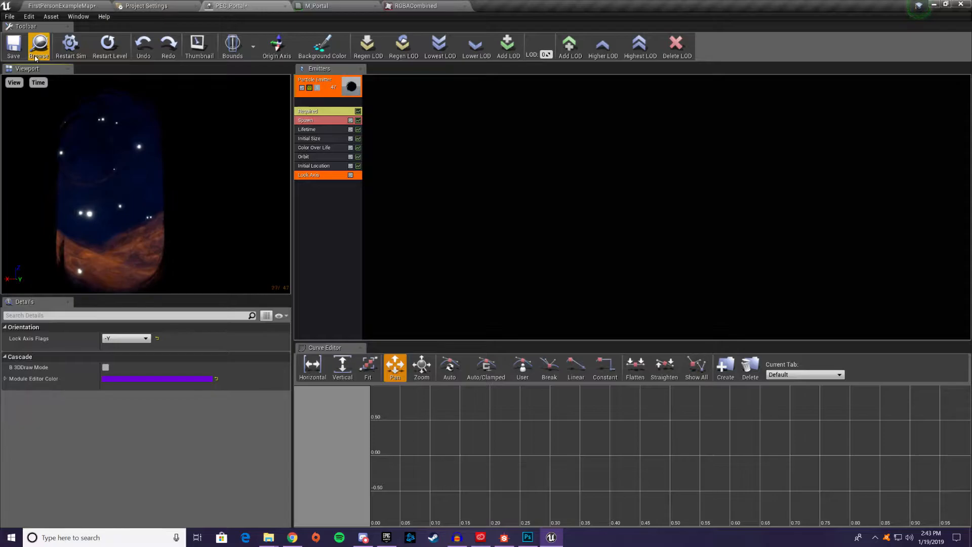
left_click(49, 3)
right_click_drag(365, 204, 408, 52)
left_click(337, 4)
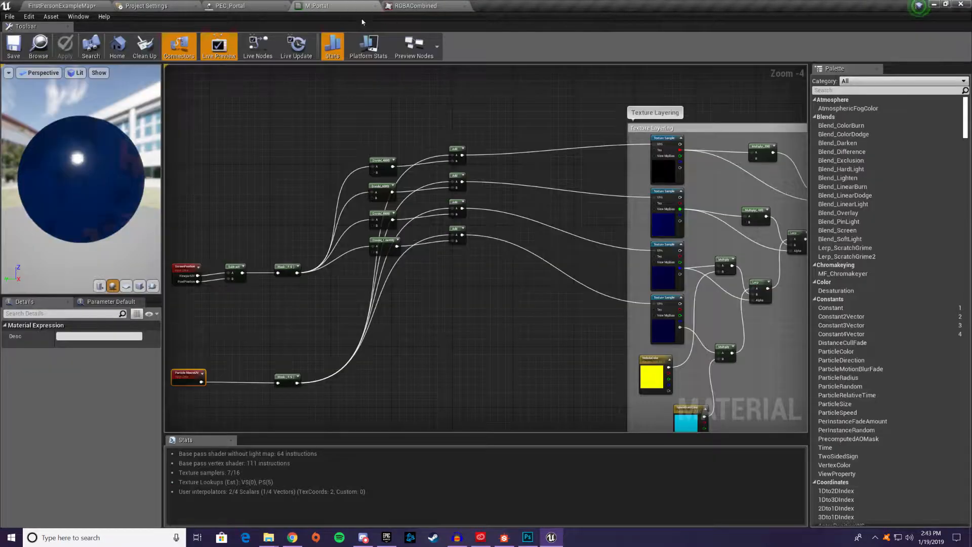
left_click(271, 6)
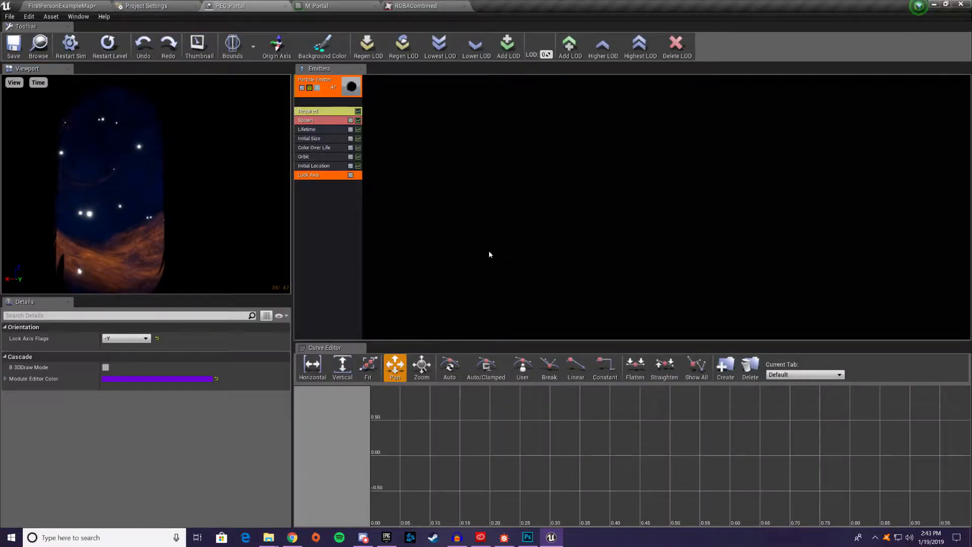
Set the minimum X and Y of the Orbit module's Rotation Amount distribution to 0
left_click(316, 156)
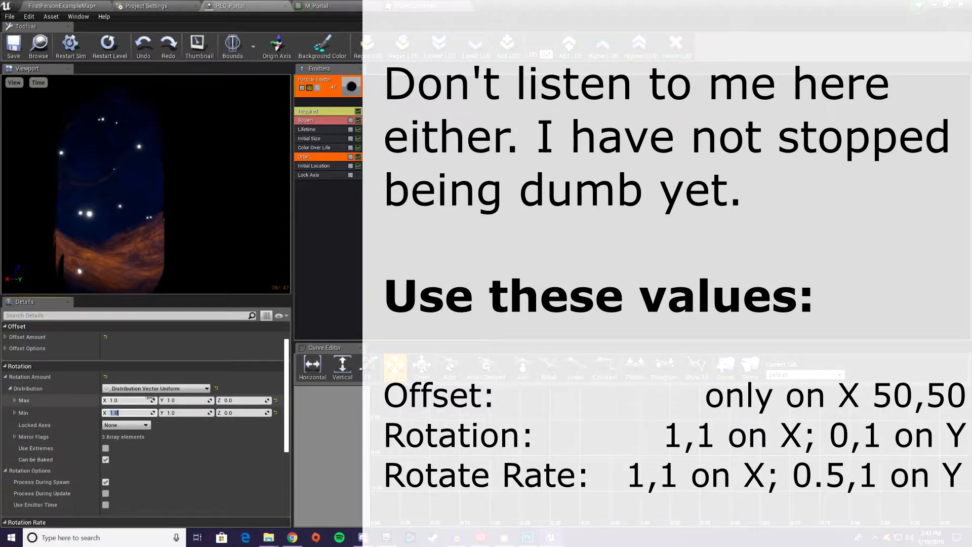
type("0")
key("Tab")
type("0")
key("Return")
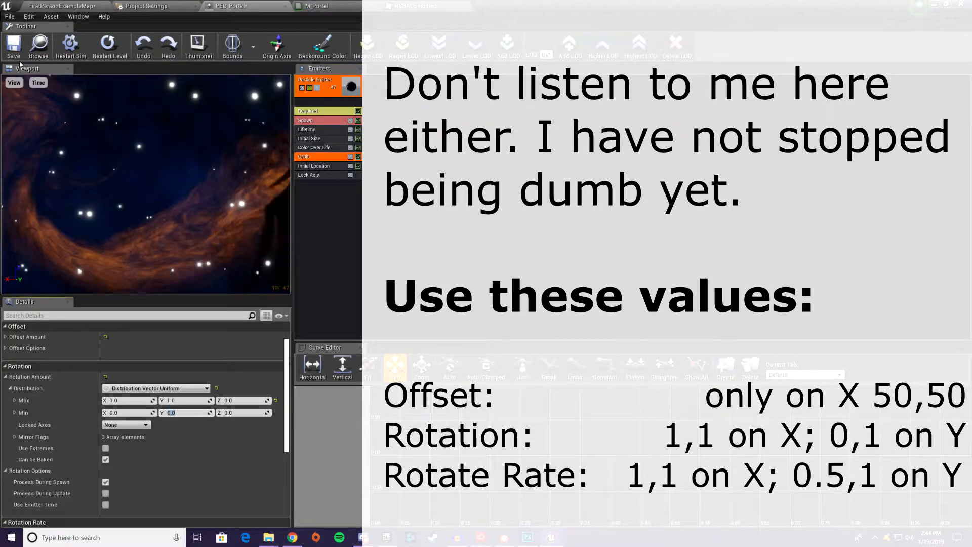
Examine the portal's shape and motion in the particle preview and from farther back in FirstPersonExampleMap
scroll(143, 198, "down", 5)
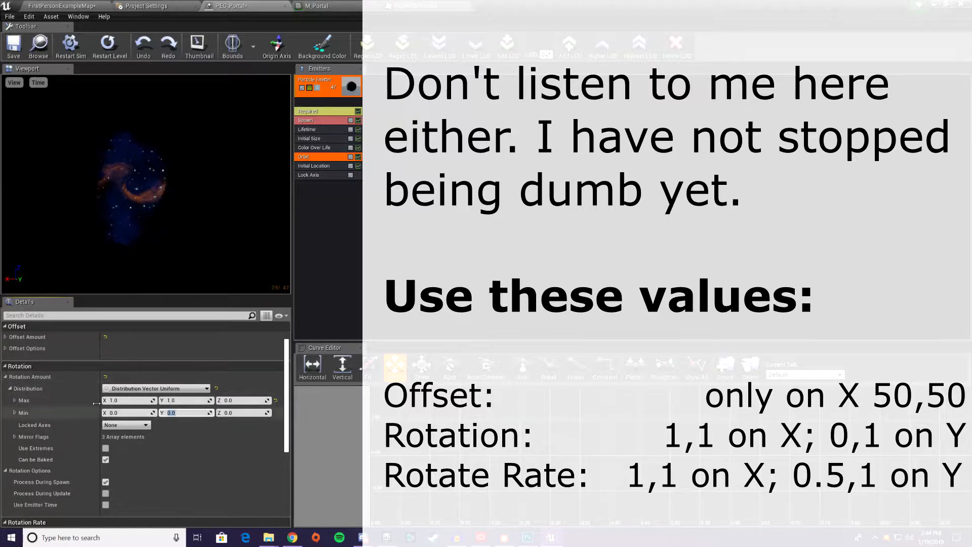
left_click(195, 228)
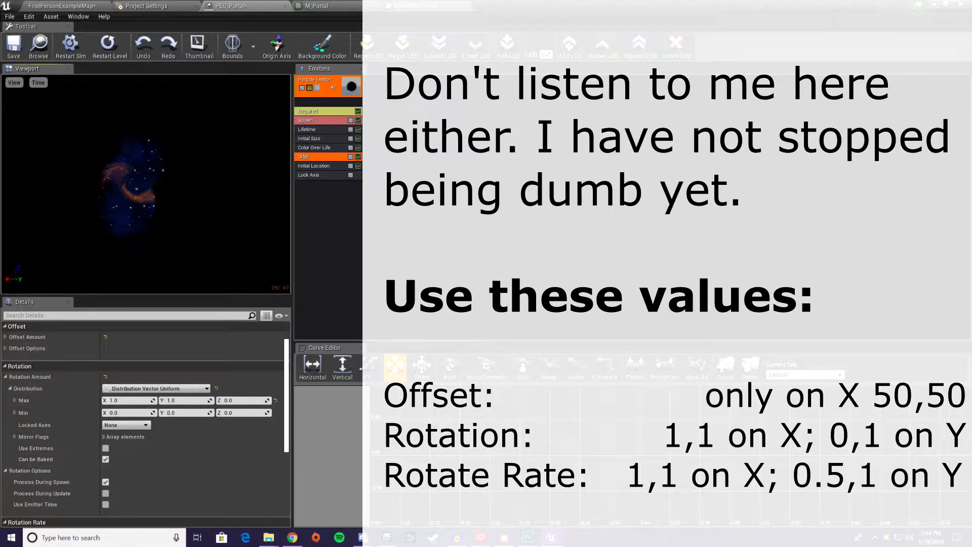
left_click_drag(195, 228, 137, 214)
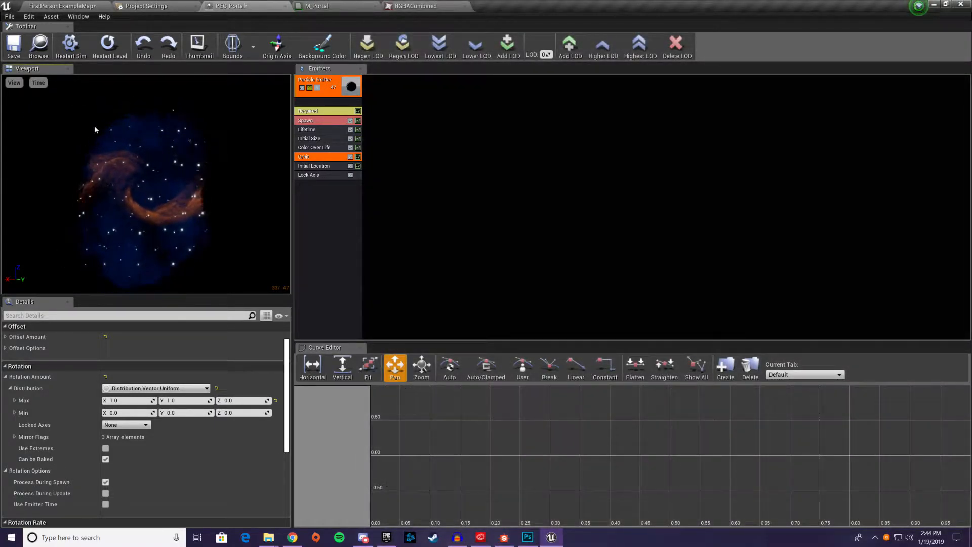
left_click(62, 6)
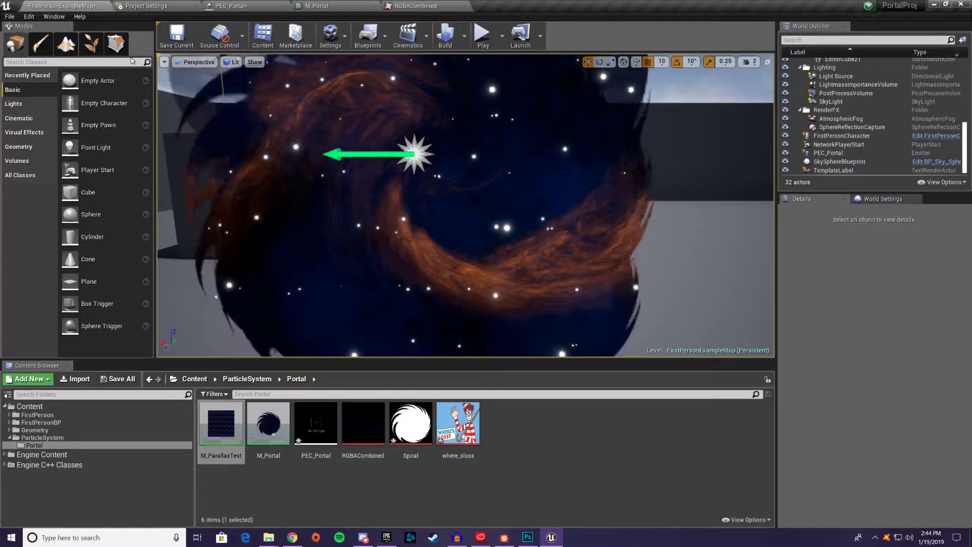
right_click_drag(354, 193, 361, 195)
key("s")
mouse_move(484, 246)
right_mouse_down()
mouse_move(499, 245)
mouse_move(484, 234)
right_mouse_up()
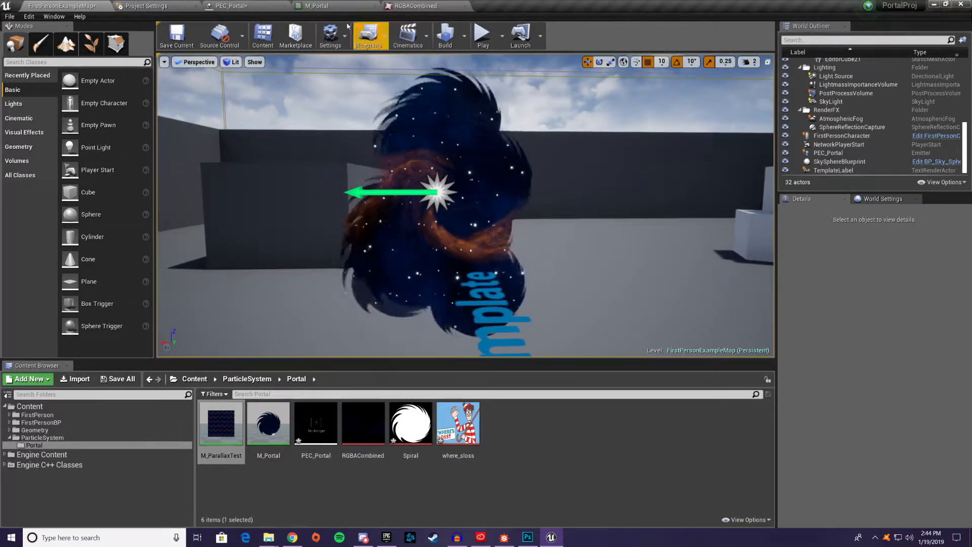
Add a Size By Life module to the PEC_Portal emitter and add a third point to its Life Multiplier constant curve
left_click(243, 5)
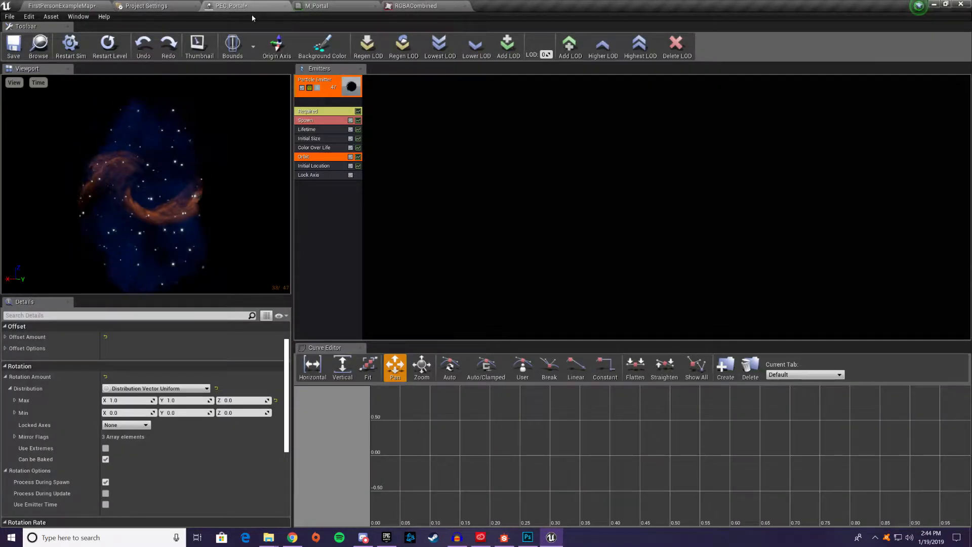
right_click(347, 219)
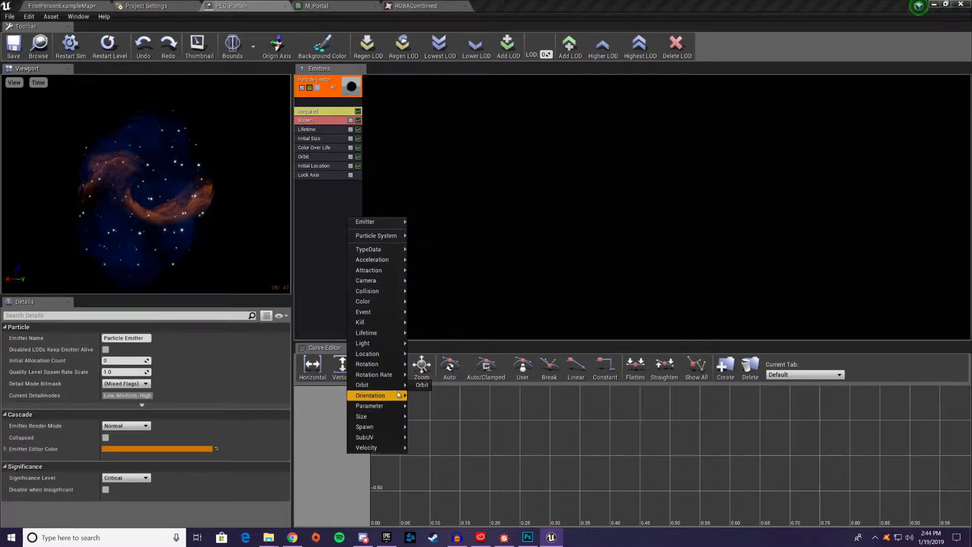
mouse_move(383, 417)
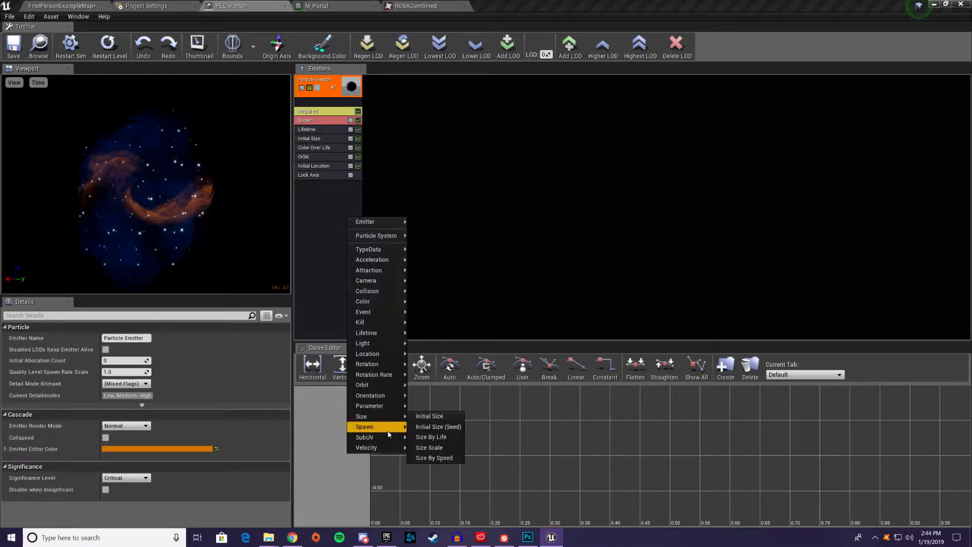
left_click(447, 438)
left_click(310, 185)
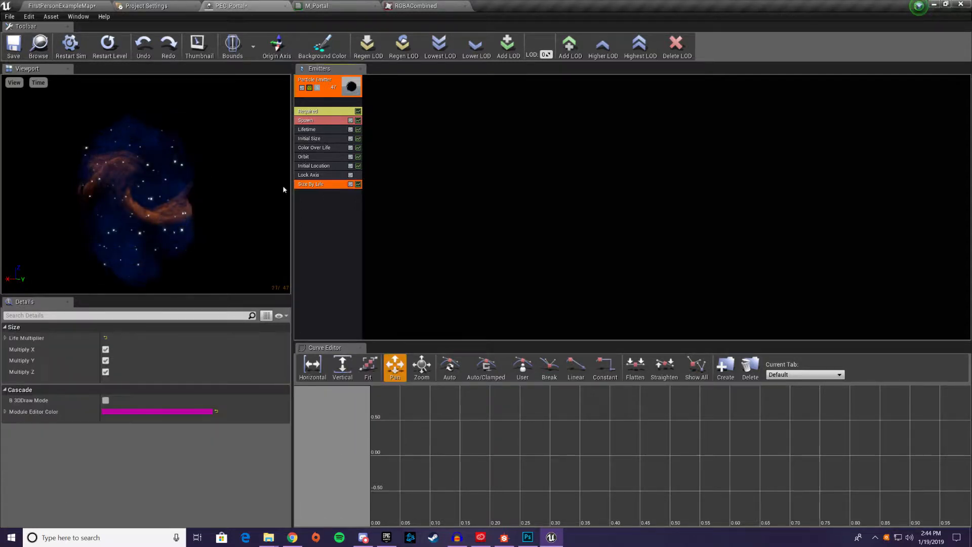
left_click(5, 337)
left_click(9, 349)
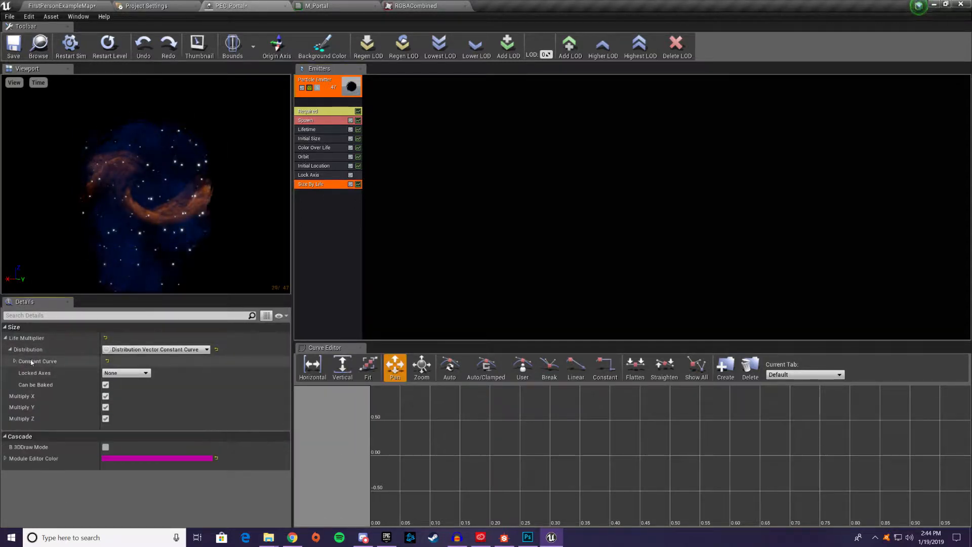
left_click(14, 361)
left_click(20, 373)
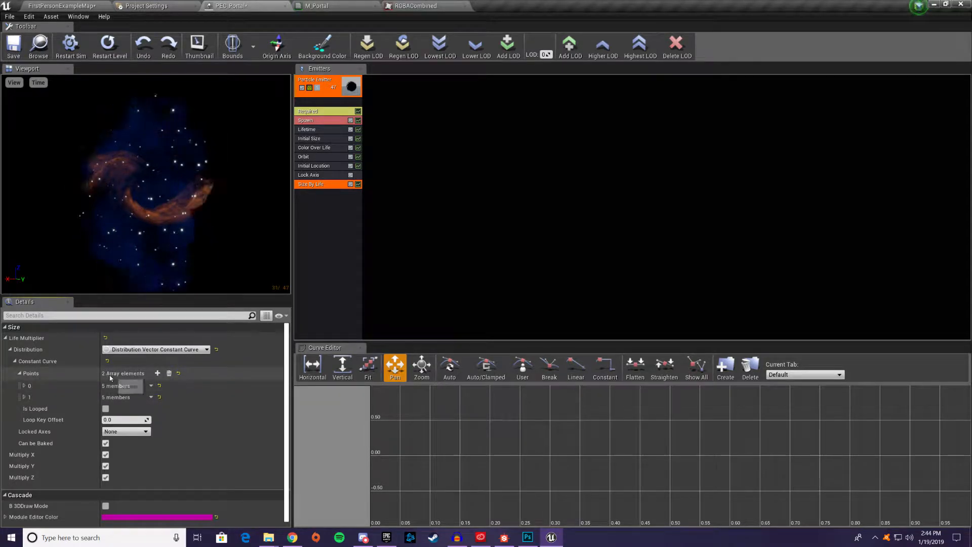
left_click(158, 373)
Set the X, Y and Z Out Val of point 0 in the Life Multiplier curve to 0
left_click(24, 385)
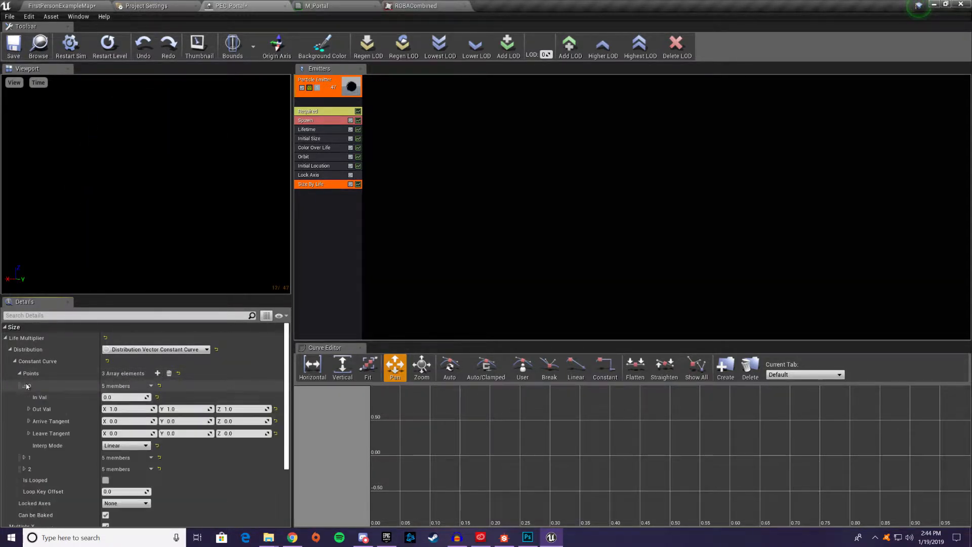
left_click(129, 409)
type("0")
key("Tab")
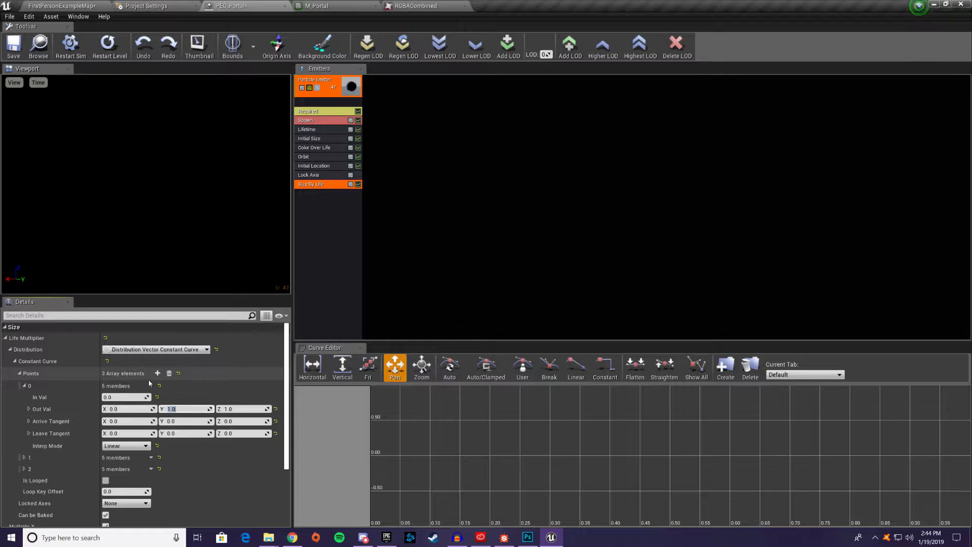
type("0")
key("Tab")
type("0")
key("Return")
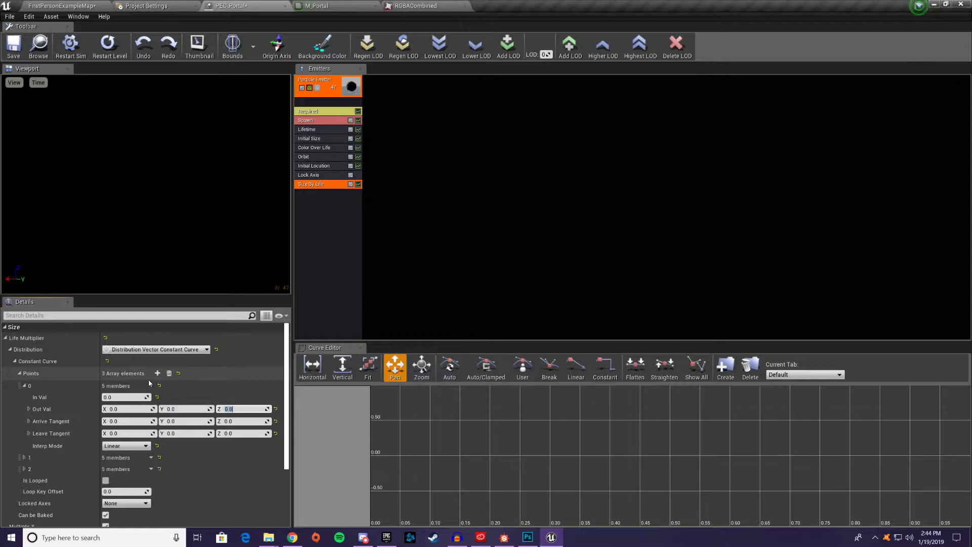
Give curve point 1 an In Val of 0.5 and Out Val of 2 on all axes, and set point 2's In Val to 1
left_click(24, 457)
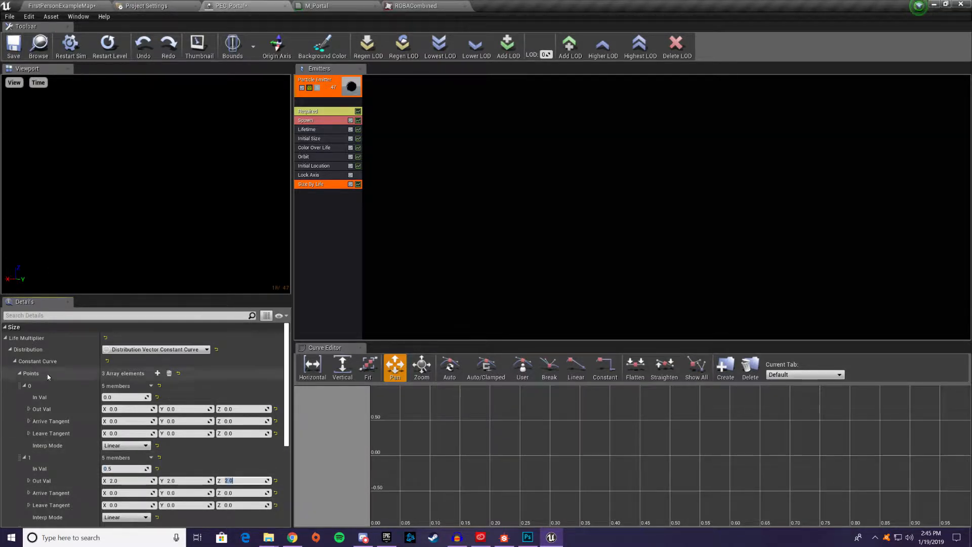
left_click(24, 457)
scroll(25, 450, "down", 1)
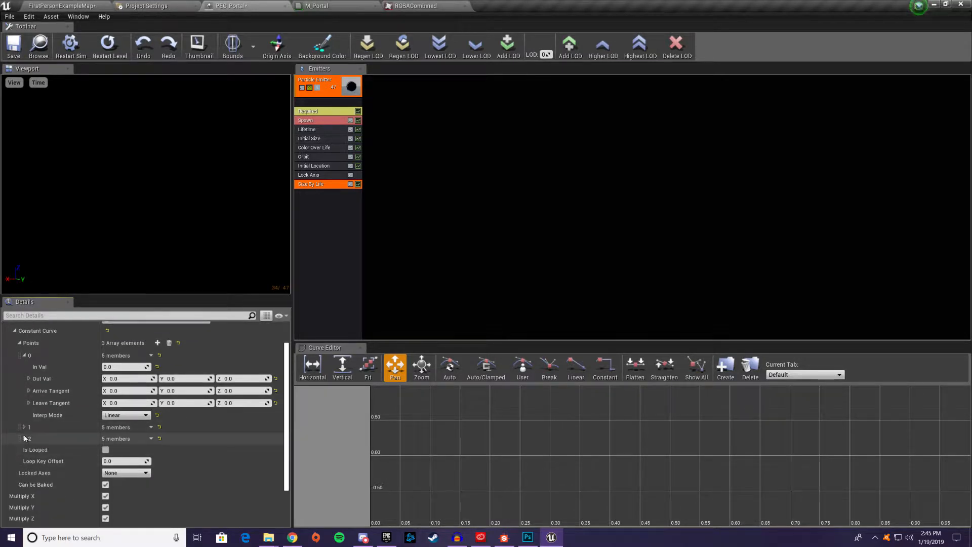
left_click(24, 438)
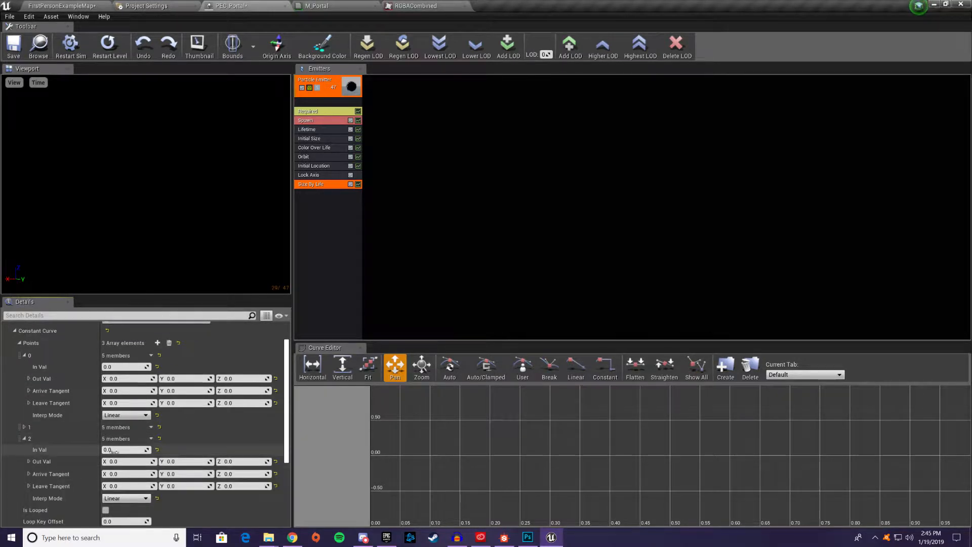
left_click(127, 449)
type("1")
key("Tab")
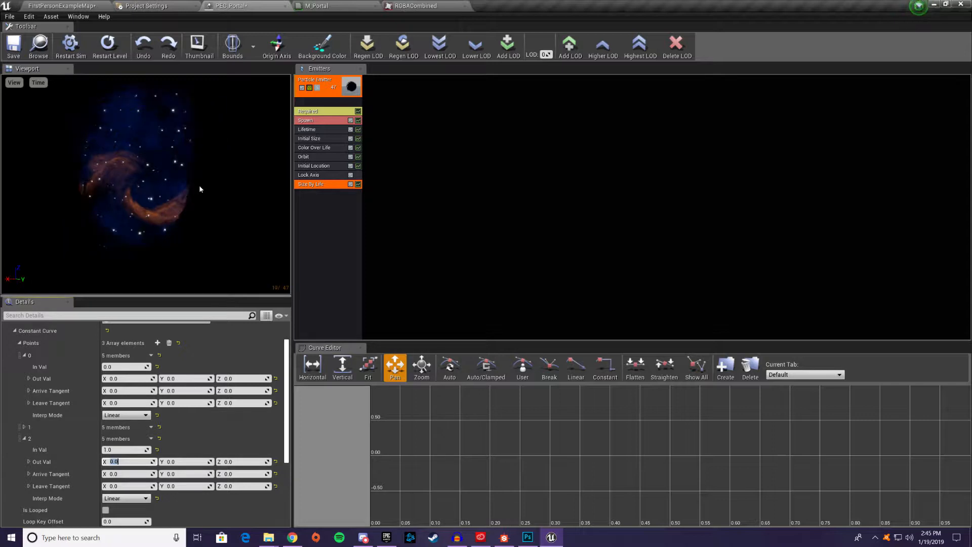
left_click(62, 6)
mouse_move(405, 192)
right_mouse_down()
mouse_move(375, 190)
mouse_move(405, 192)
right_mouse_up()
key("d")
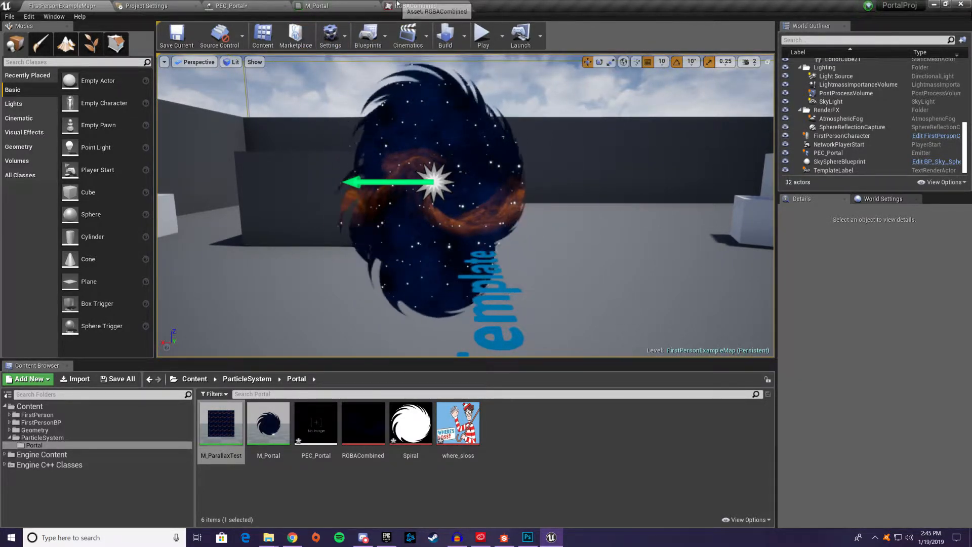
Add an Initial Rotation Rate module to the PEC_Portal emitter
left_click(230, 5)
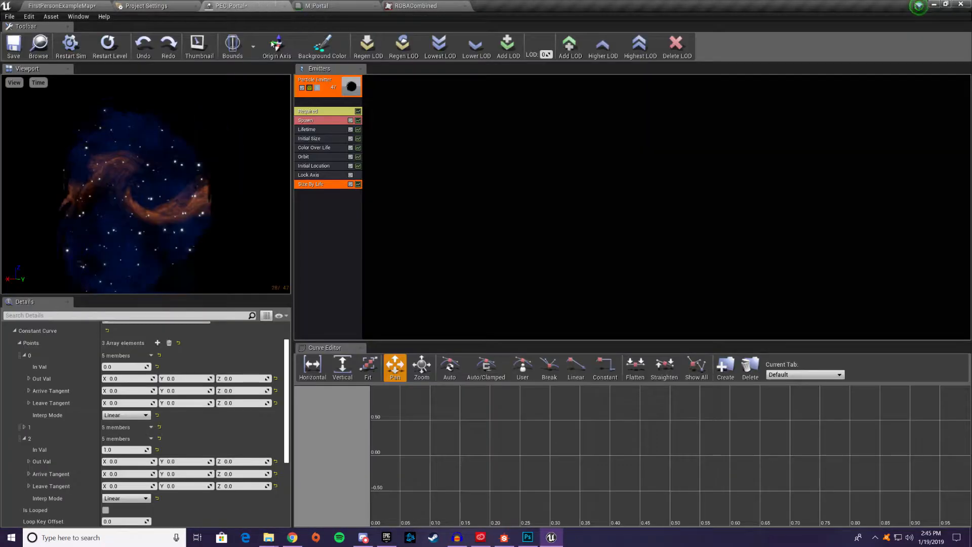
right_click(315, 220)
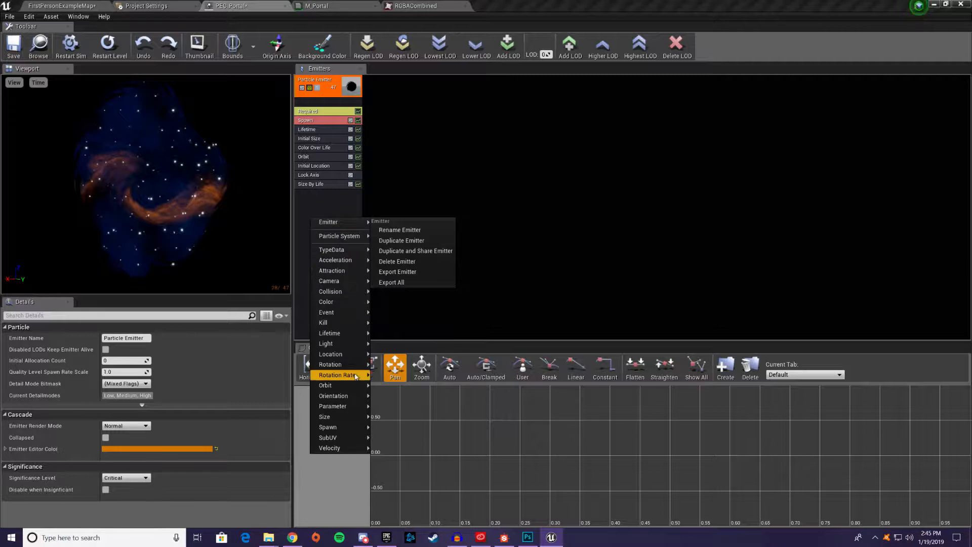
mouse_move(341, 379)
left_click(392, 378)
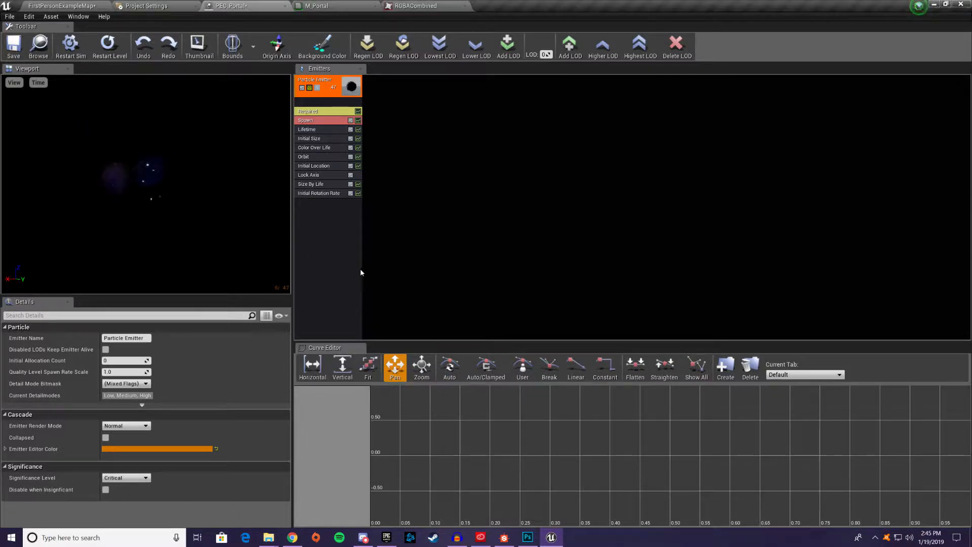
Set the Initial Rotation Rate module's Start Rotation Rate distribution to Min 1.5 and Max 6
left_click(316, 192)
left_click(6, 338)
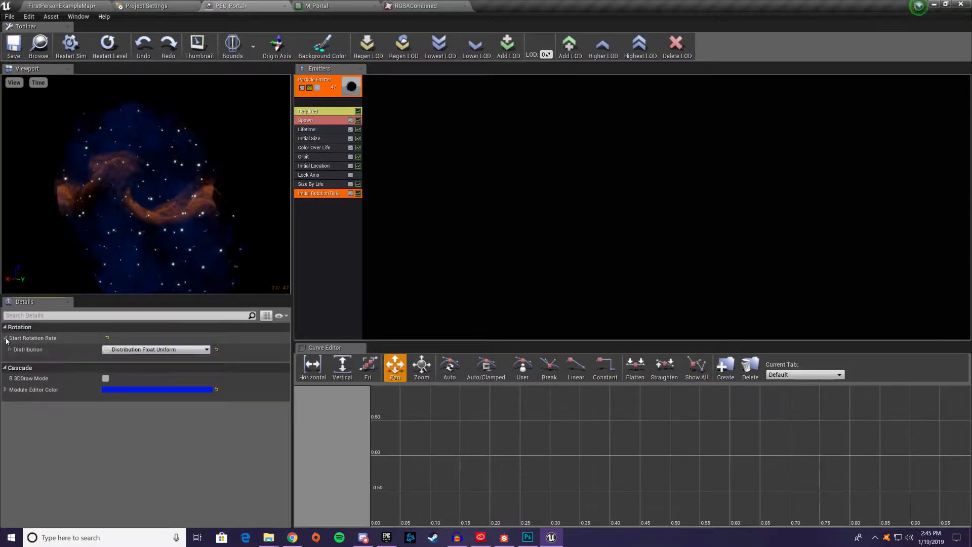
left_click(9, 349)
left_click(124, 361)
type("1.5")
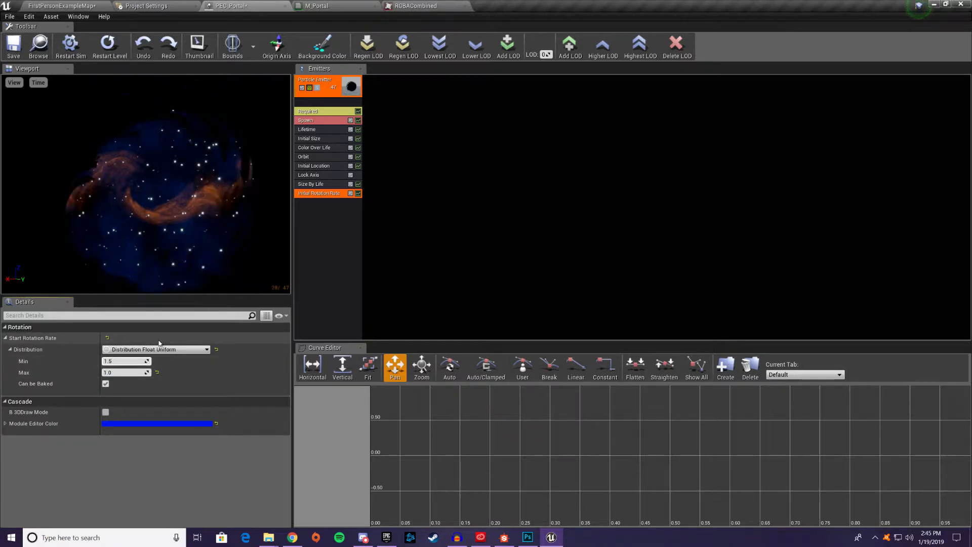
key("Tab")
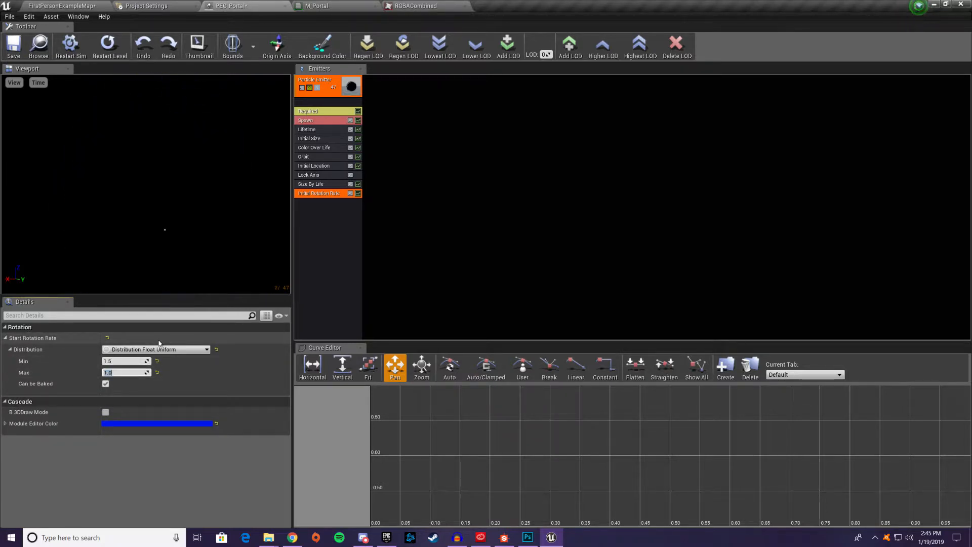
type("6")
key("Return")
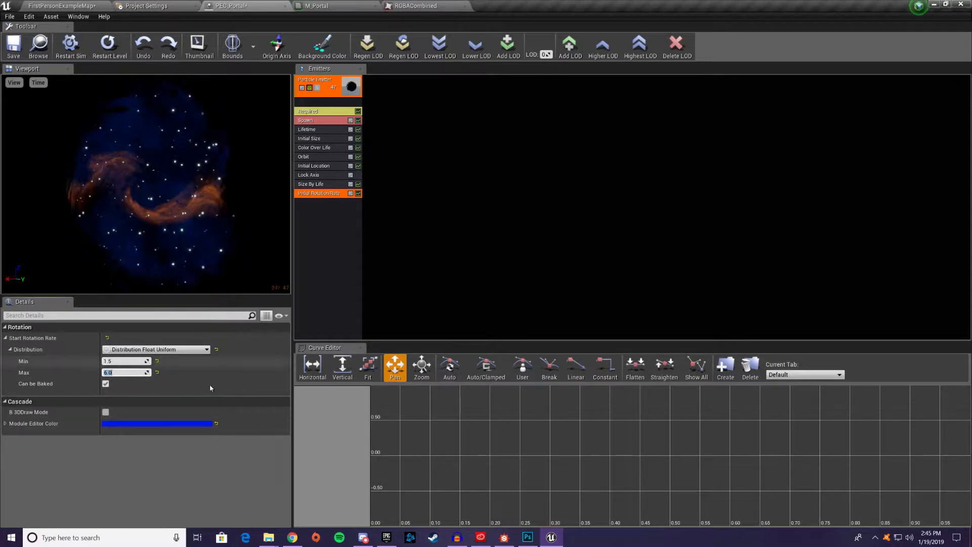
left_click(95, 369)
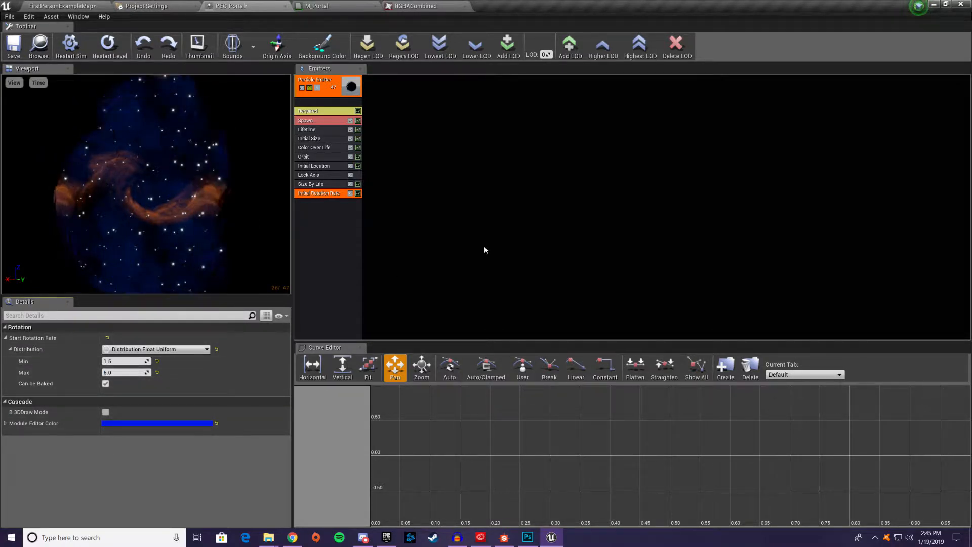
Save the PEC_Portal particle system and check the portal effect in the FirstPersonExampleMap level
left_click(80, 4)
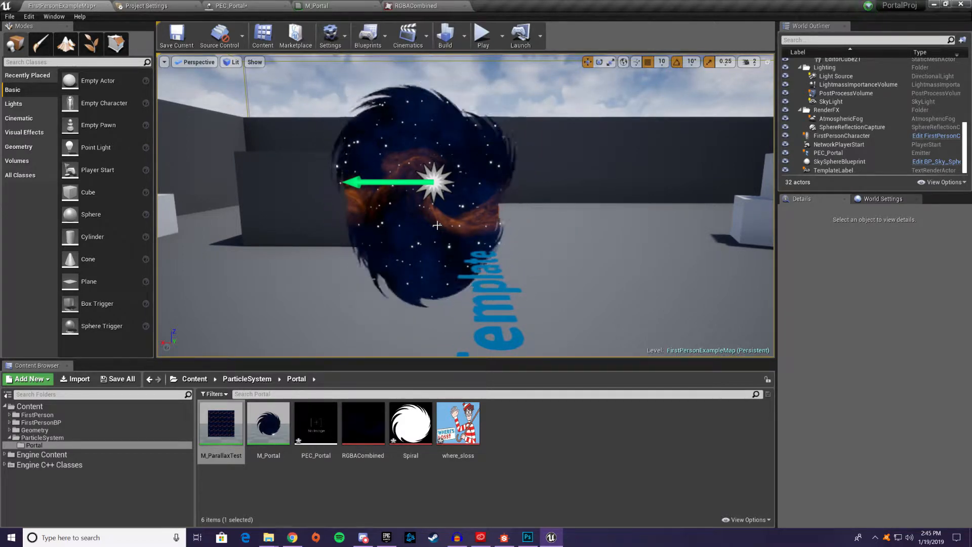
left_click(262, 5)
left_click(14, 44)
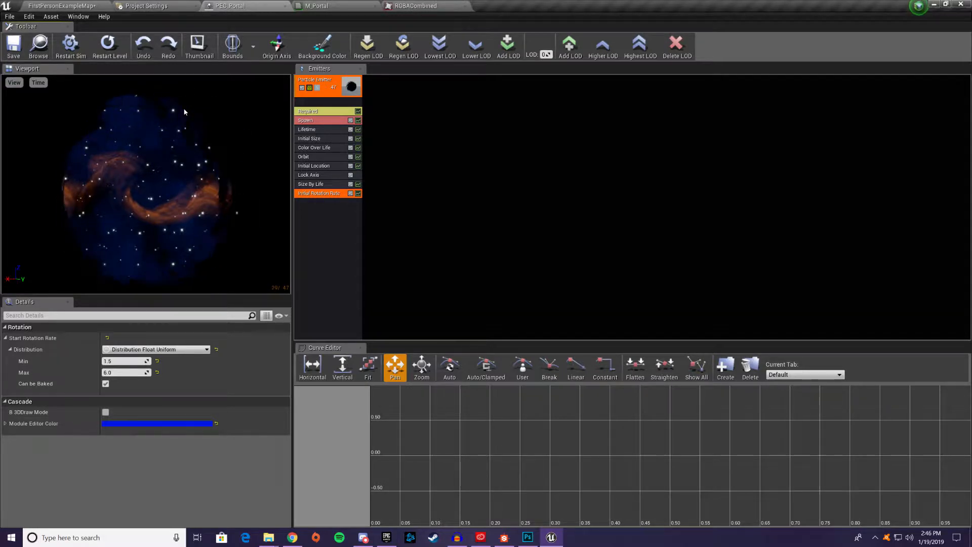
left_click(80, 4)
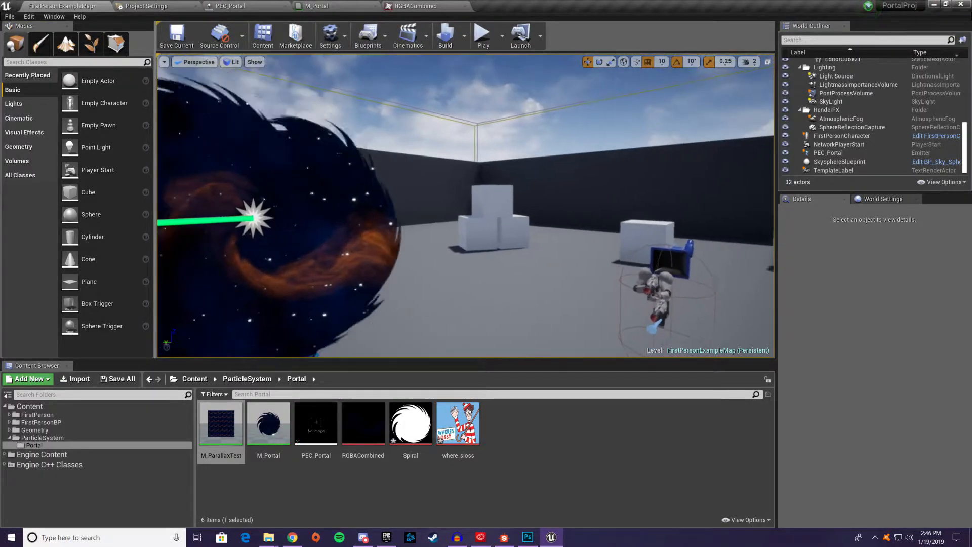
right_click_drag(466, 205, 499, 221)
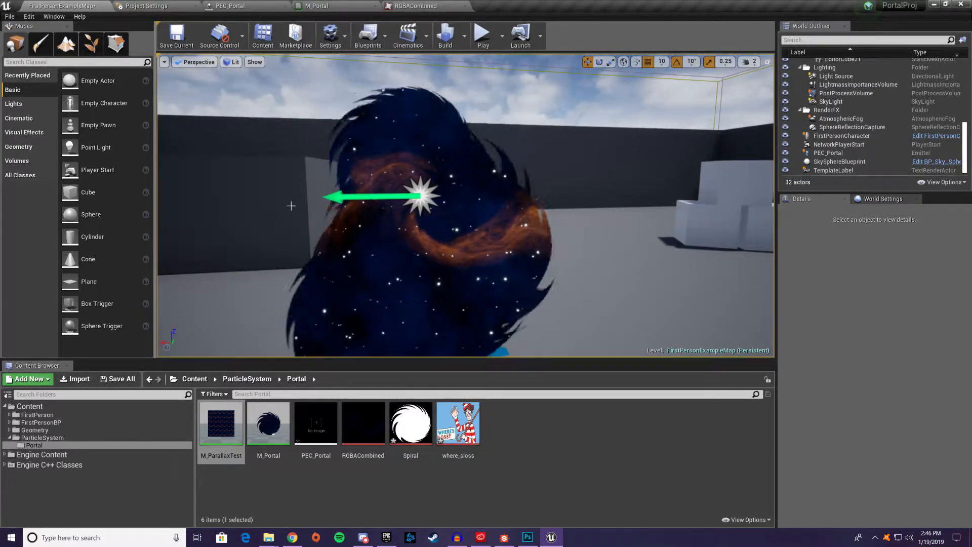
mouse_move(291, 204)
right_mouse_down()
mouse_move(305, 207)
mouse_move(298, 207)
right_mouse_up()
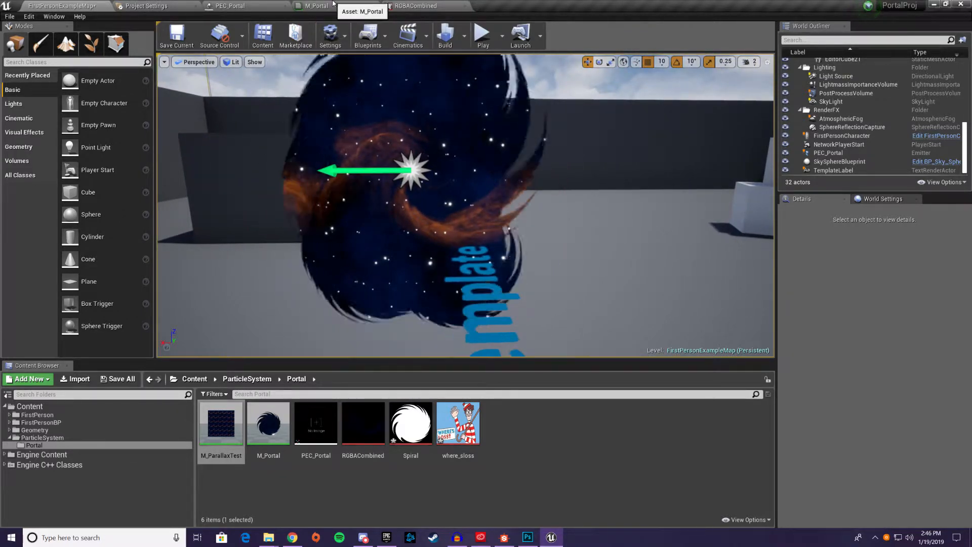
left_click(333, 3)
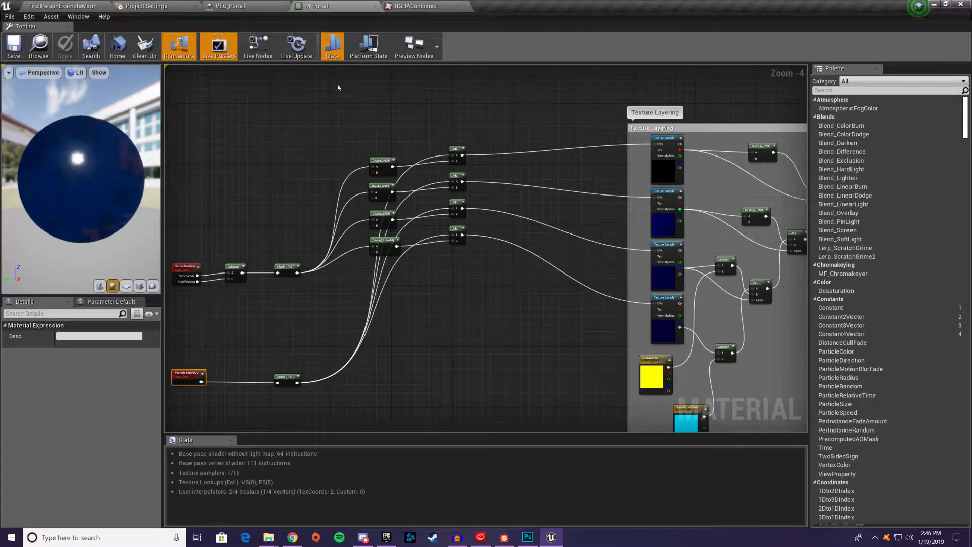
right_click_drag(290, 220, 404, 160)
left_click(84, 6)
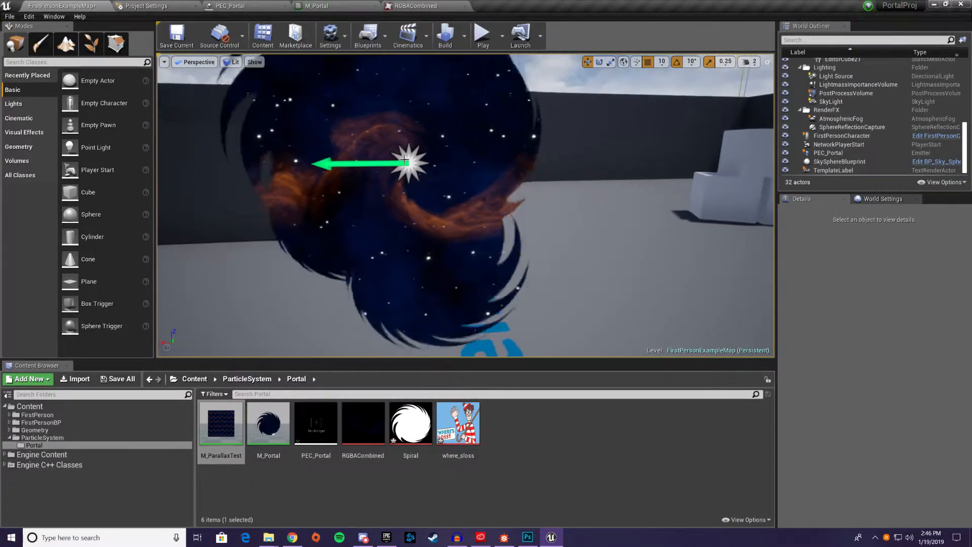
In the M_Portal material, insert a Multiply node with Const B 0.8 between the Particle MacroUV node and its Mask
left_click(352, 8)
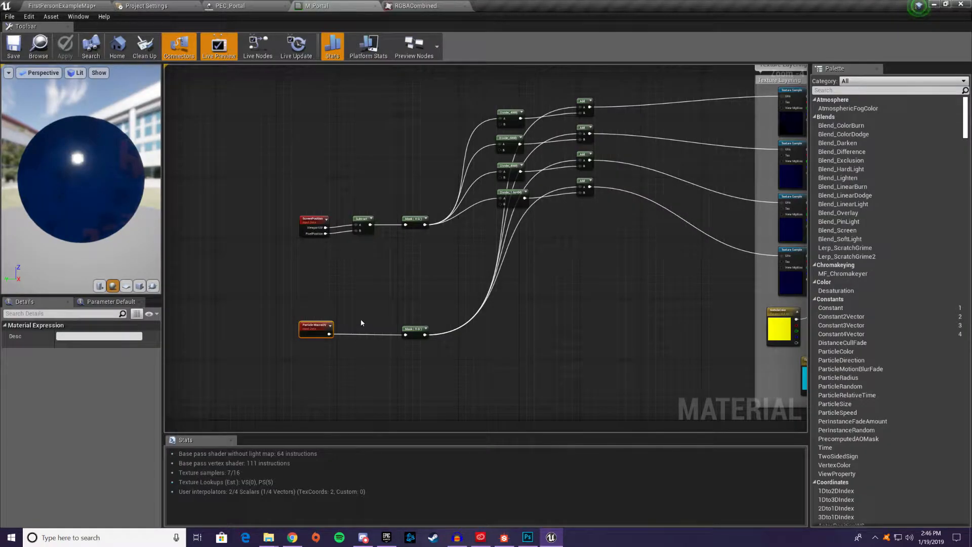
left_click(365, 300)
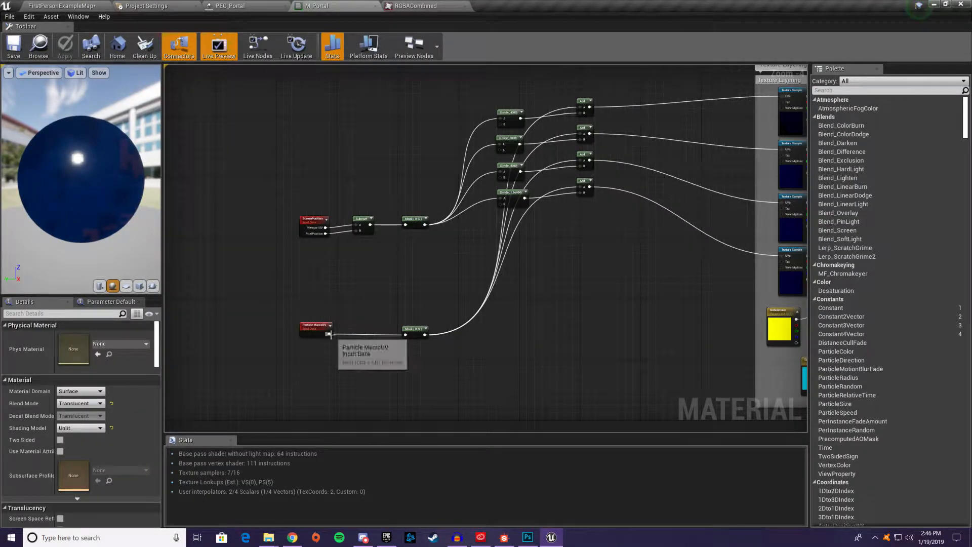
key("m")
left_click(354, 315)
left_click_drag(329, 334, 359, 326)
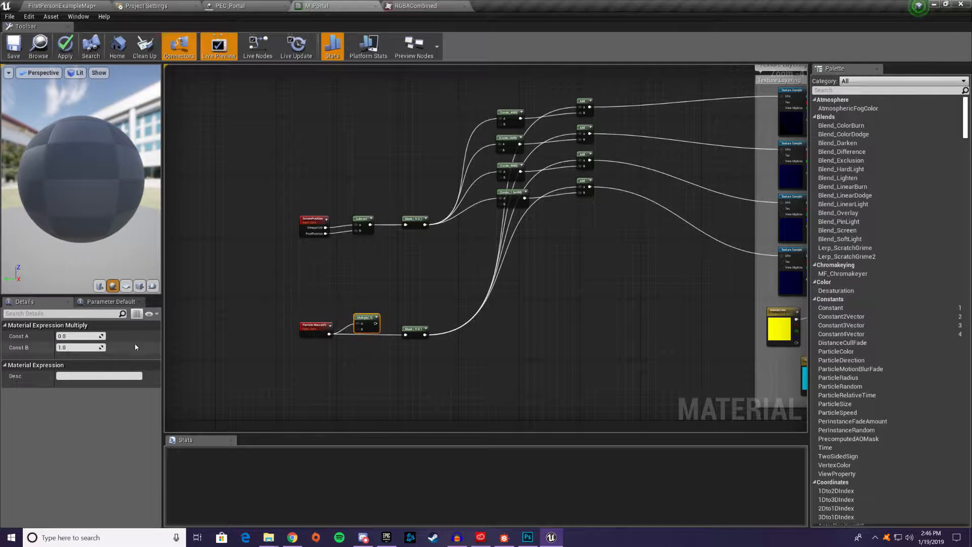
left_click(85, 348)
type(".6")
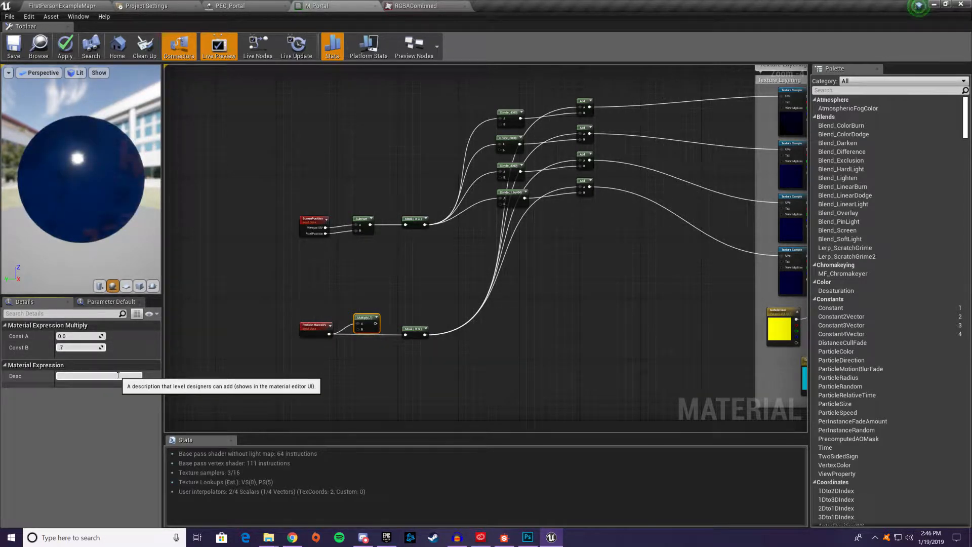
mouse_move(378, 323)
left_mouse_down()
mouse_move(415, 349)
mouse_move(407, 335)
mouse_move(367, 328)
left_mouse_up()
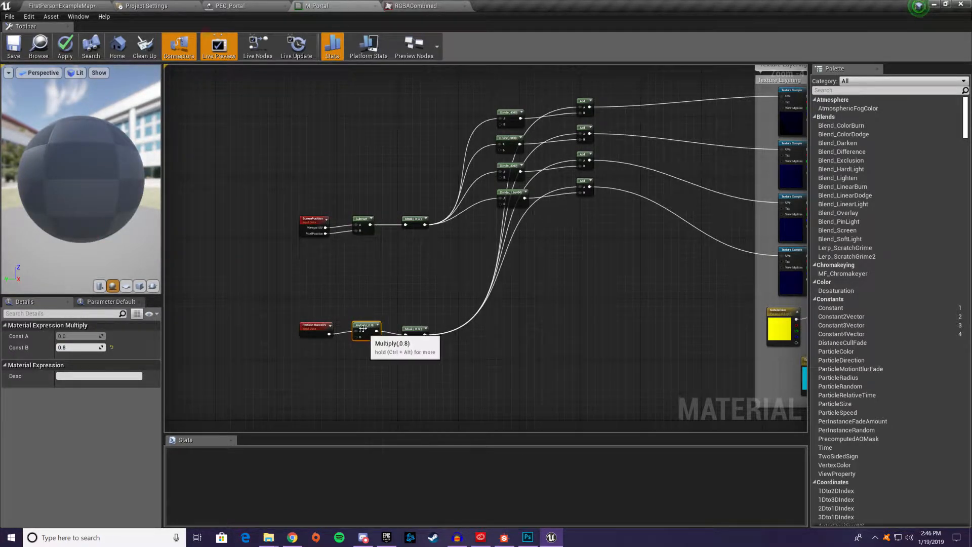
Add a DotProduct node in the empty graph area below the spiral Texture Sample
right_click_drag(483, 352, 409, 264)
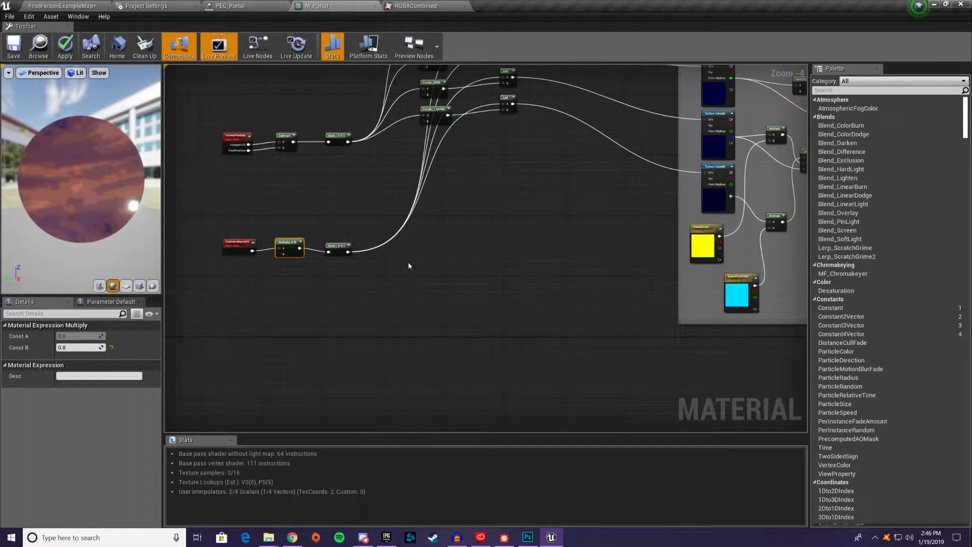
mouse_move(412, 333)
right_mouse_down()
mouse_move(363, 263)
mouse_move(223, 222)
right_mouse_up()
right_click_drag(390, 213, 166, 163)
mouse_move(415, 346)
right_mouse_down()
mouse_move(317, 279)
mouse_move(305, 281)
right_mouse_up()
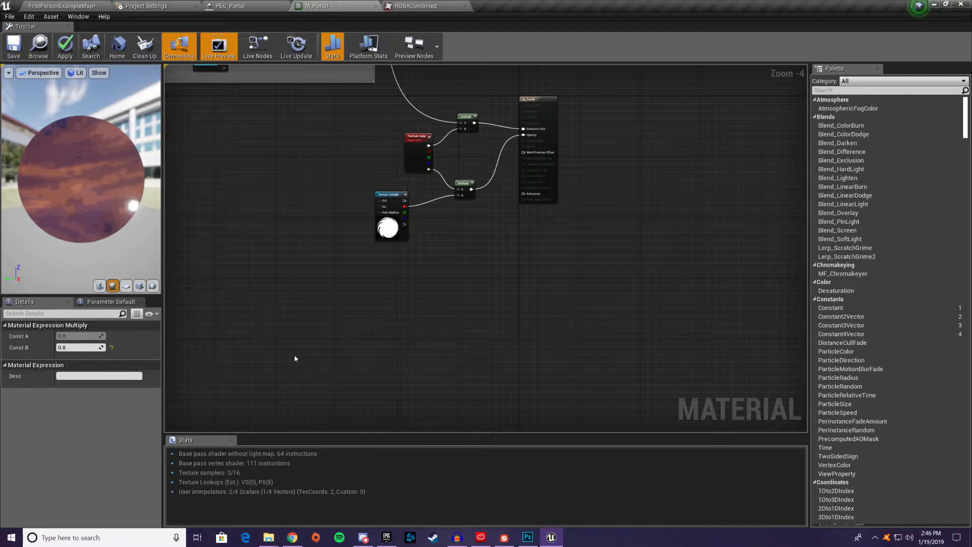
right_click(351, 341)
left_click(377, 324)
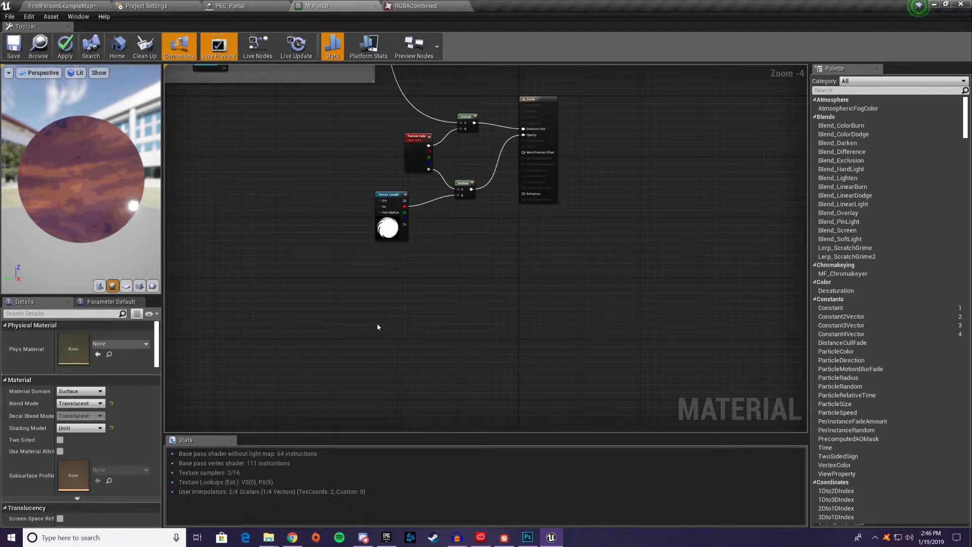
right_click(377, 327)
type("dotl")
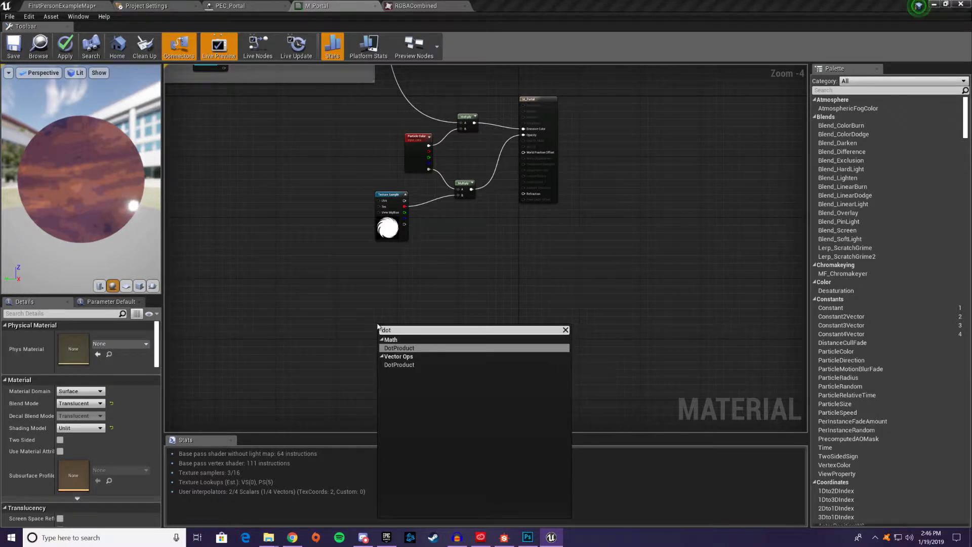
key("Return")
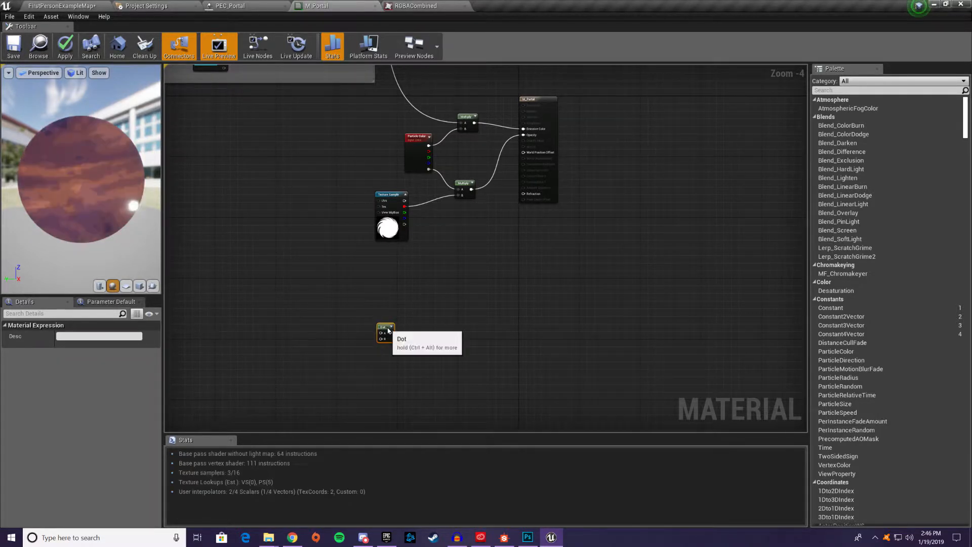
left_click_drag(382, 336, 398, 336)
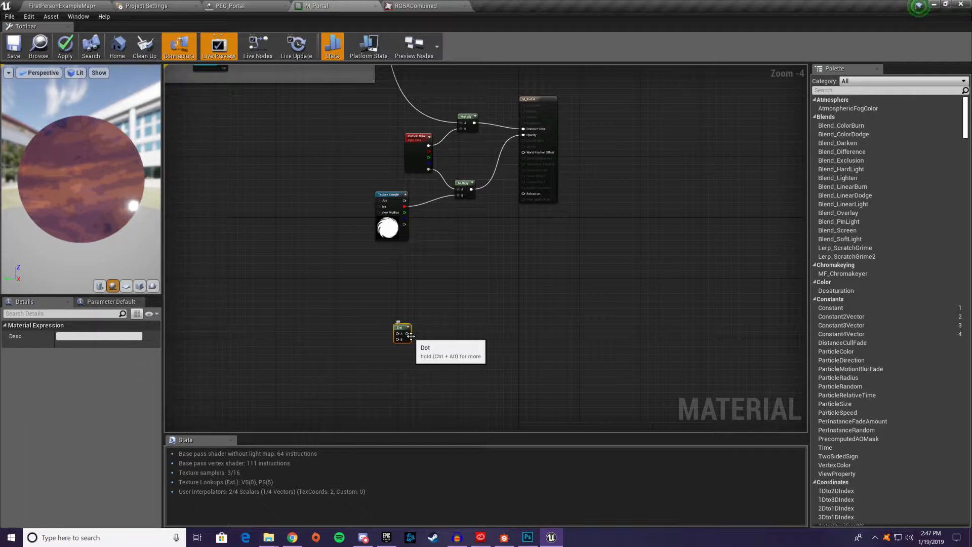
Add a Constant3Vector of 0,0,1 beside the Dot node and connect it to the Dot's A input
left_click(323, 318)
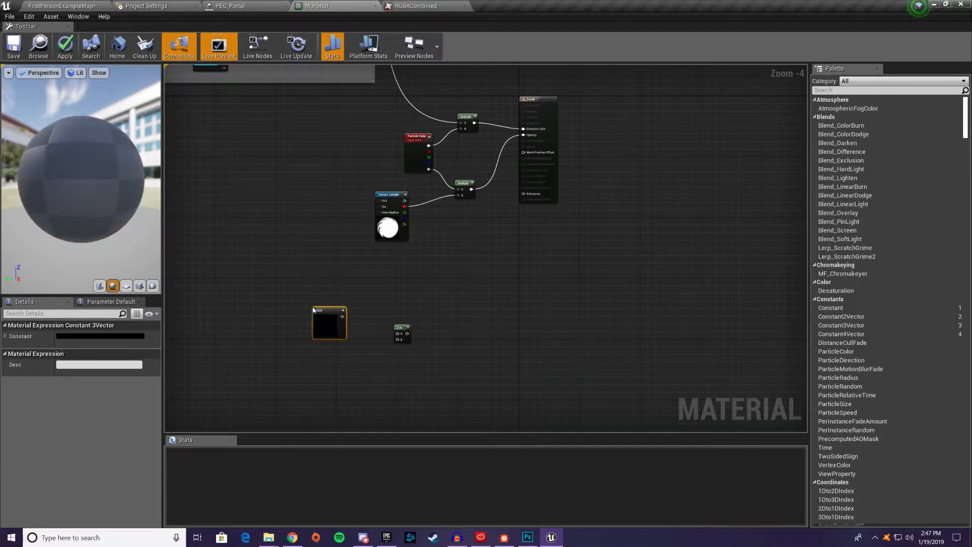
left_click(75, 338)
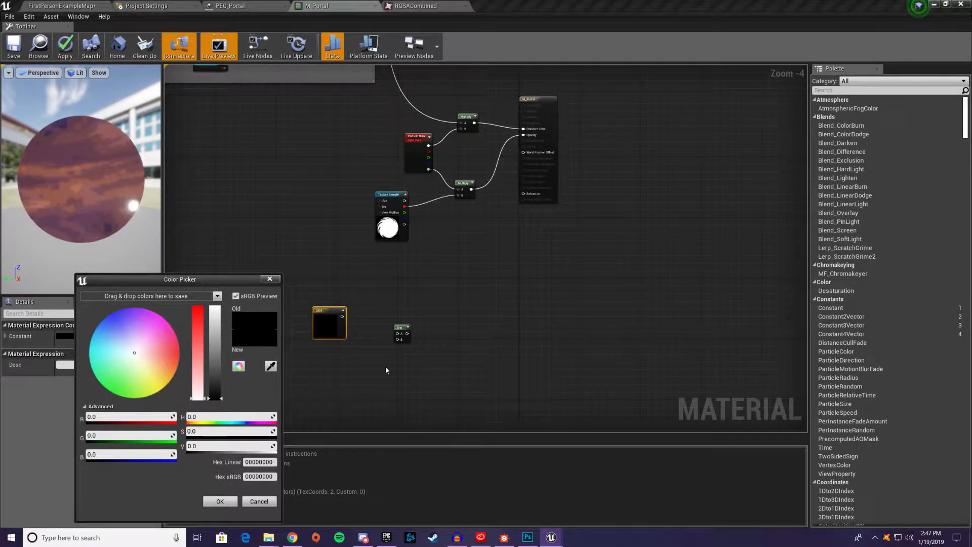
left_click(120, 454)
type("1")
key("Return")
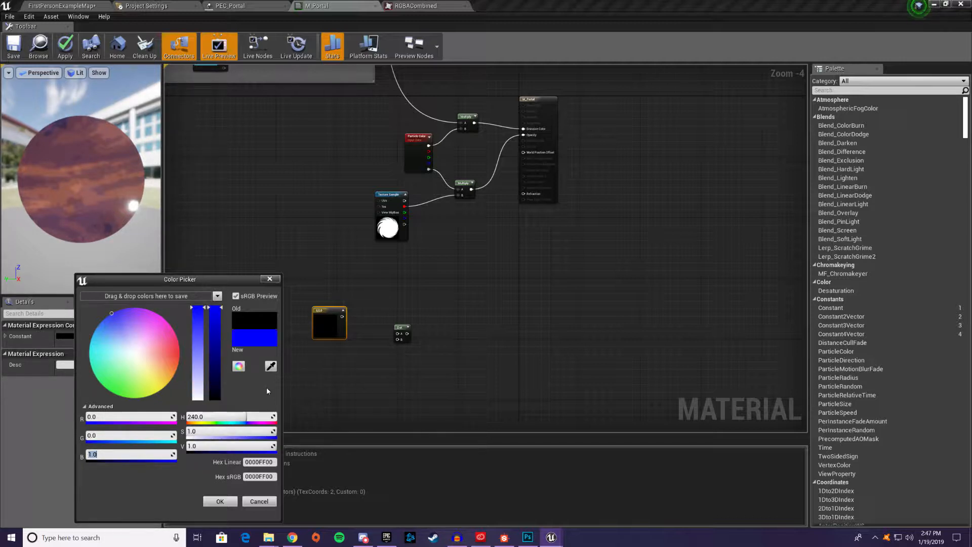
left_click(220, 501)
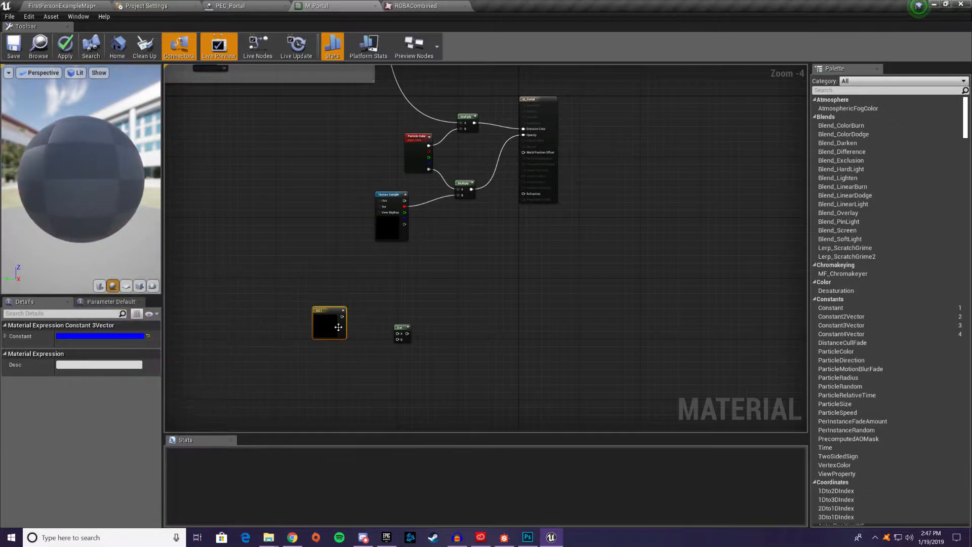
left_click_drag(342, 316, 398, 333)
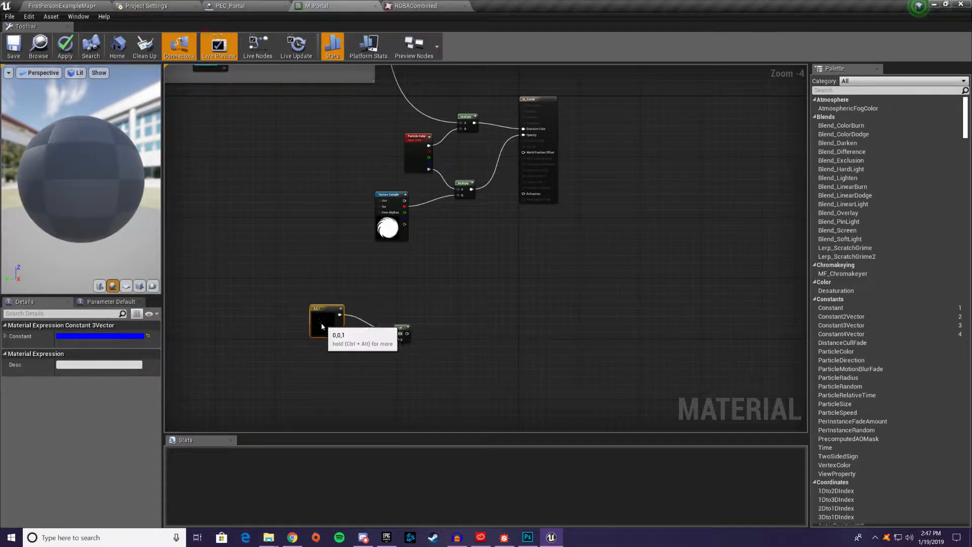
left_click_drag(321, 327, 299, 319)
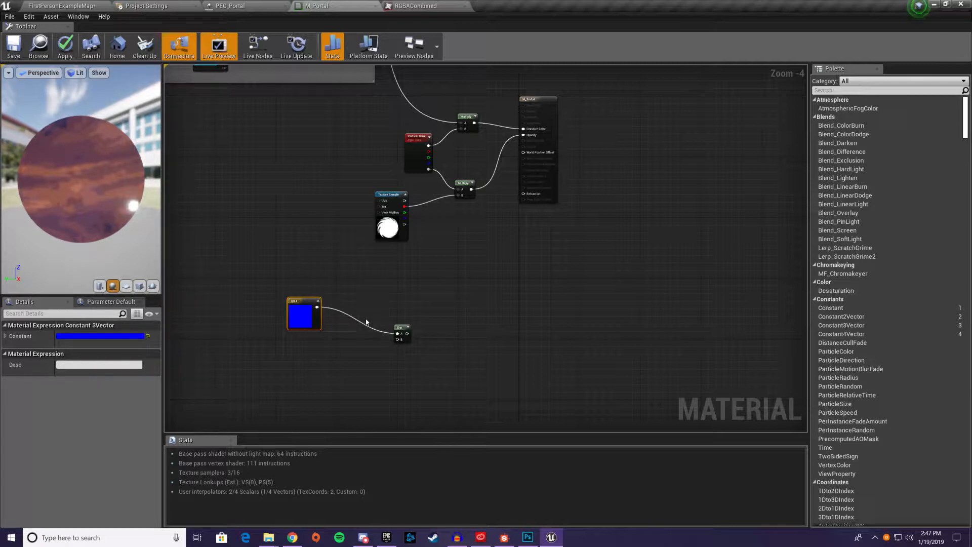
Duplicate the 0,0,1 constant vector below the original and feed the copy into a new Transform vector node
right_click_drag(329, 428, 291, 392)
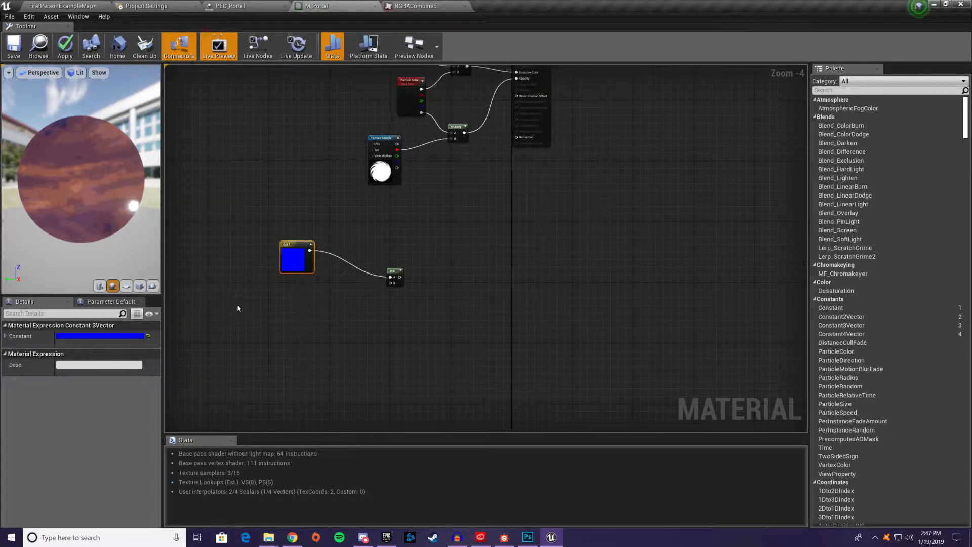
left_click(256, 343)
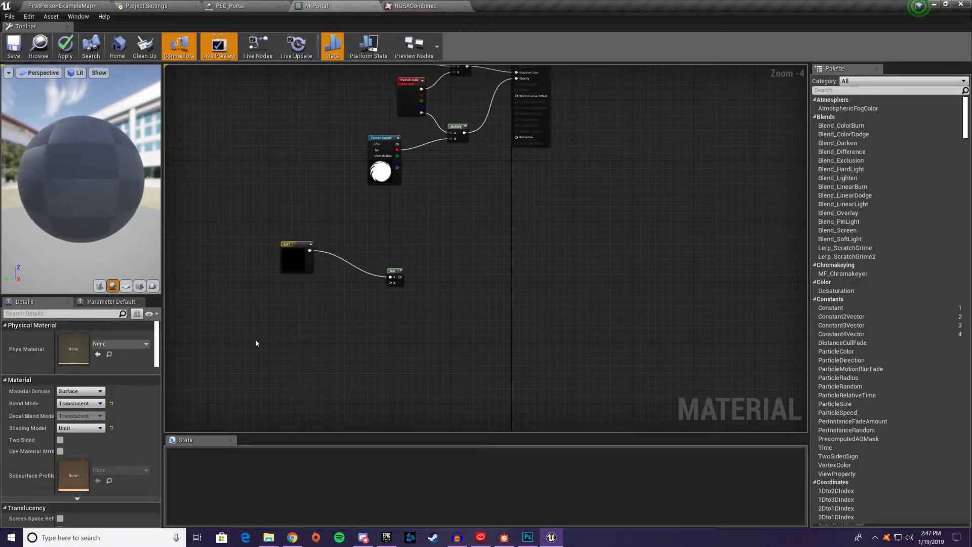
left_click(290, 257)
key("ctrl+v")
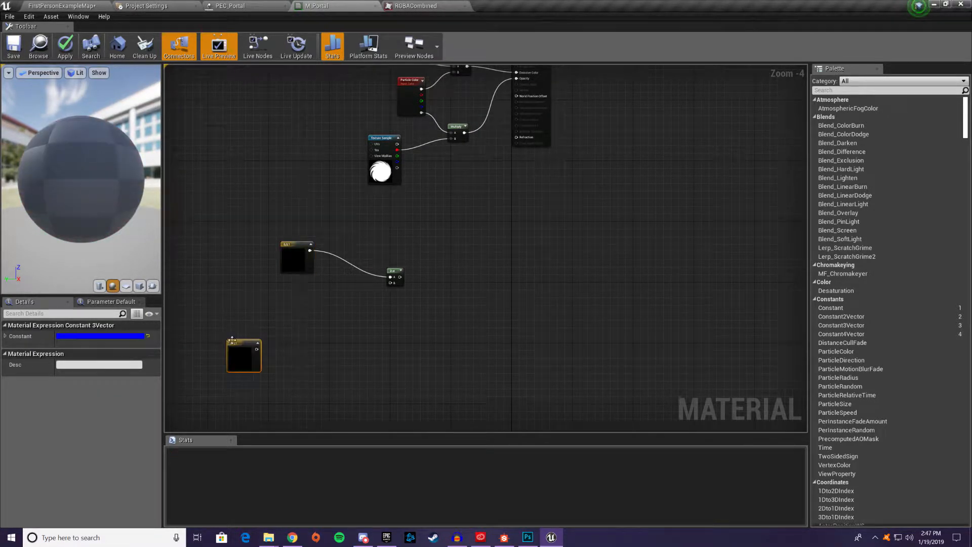
left_click_drag(242, 340, 302, 317)
type("tra")
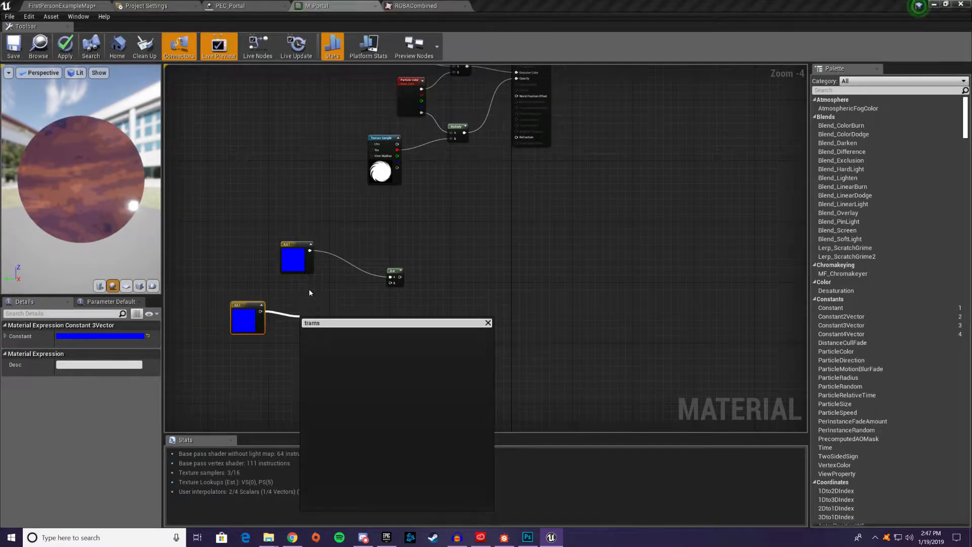
type("ns")
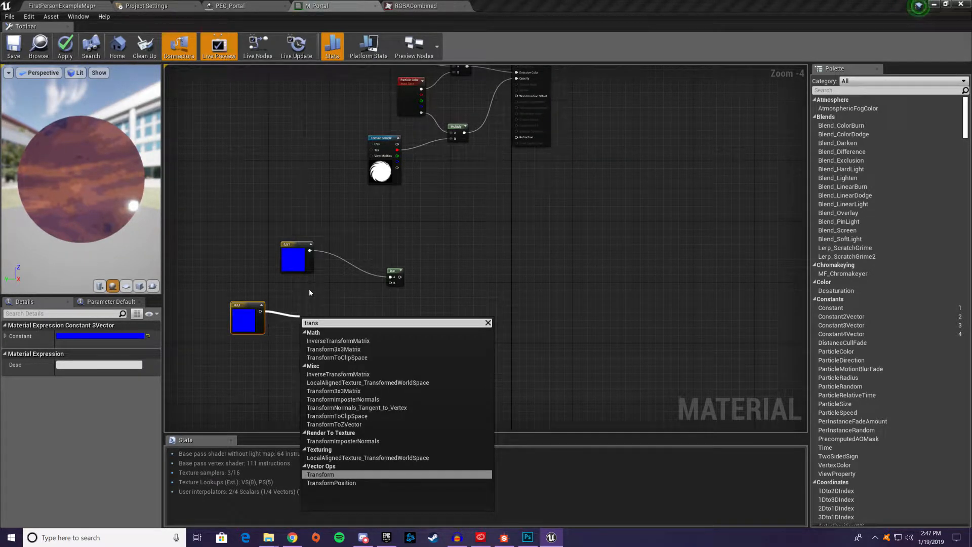
left_click(336, 476)
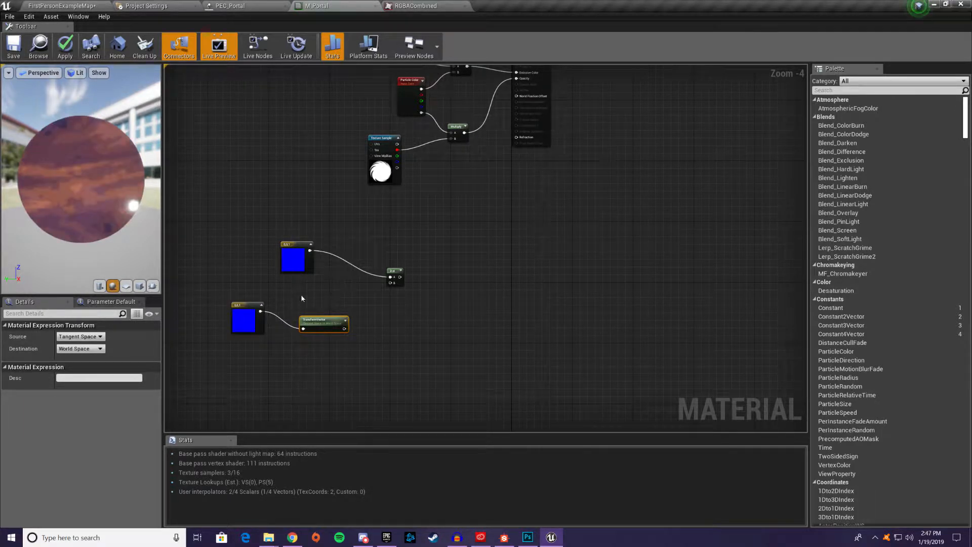
left_click_drag(335, 330, 324, 319)
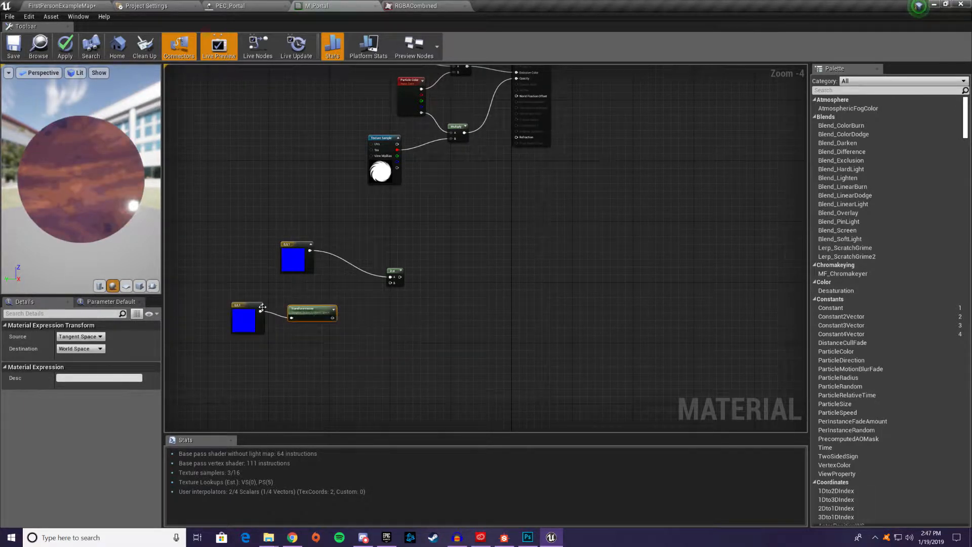
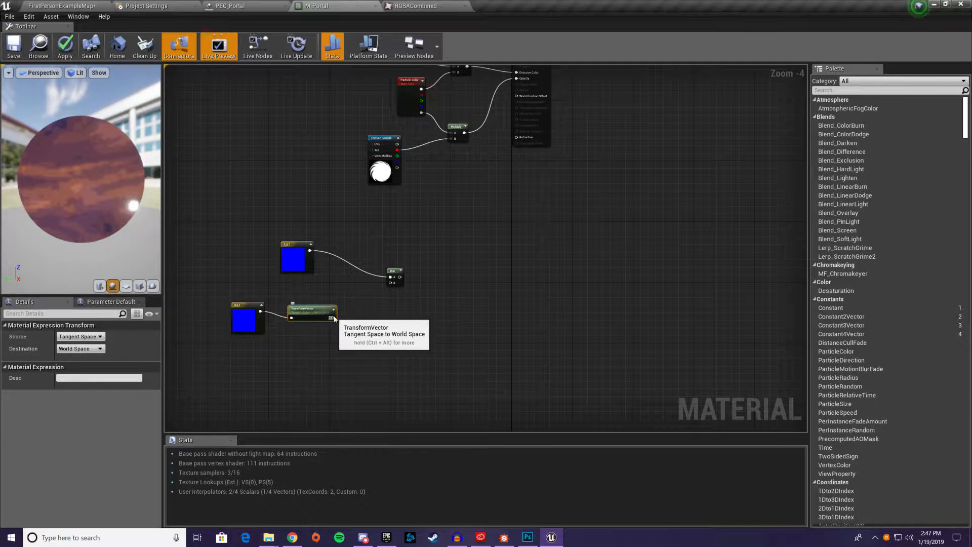
Connect the TransformVector output to the Dot's B input and preview the Dot node's result on the sphere from several angles
left_click_drag(332, 318, 395, 284)
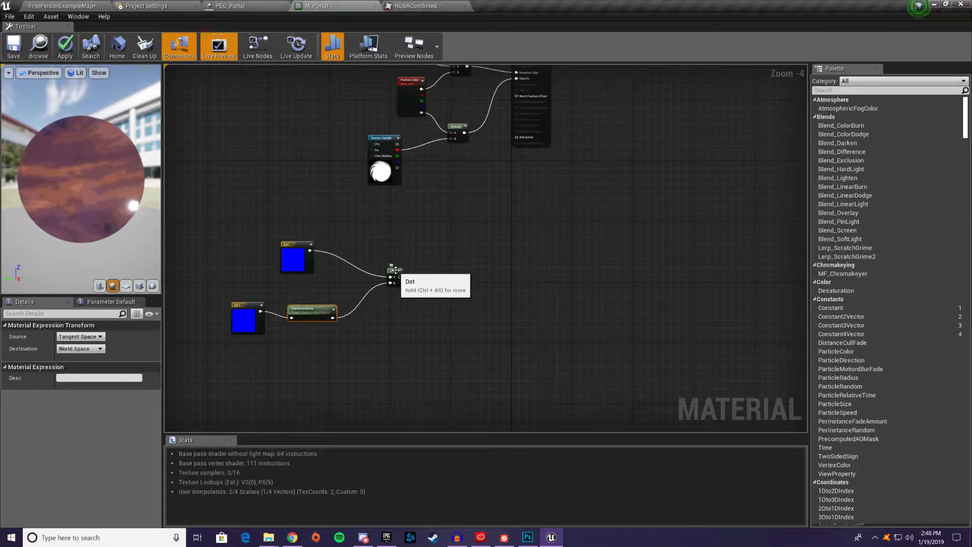
right_click(395, 268)
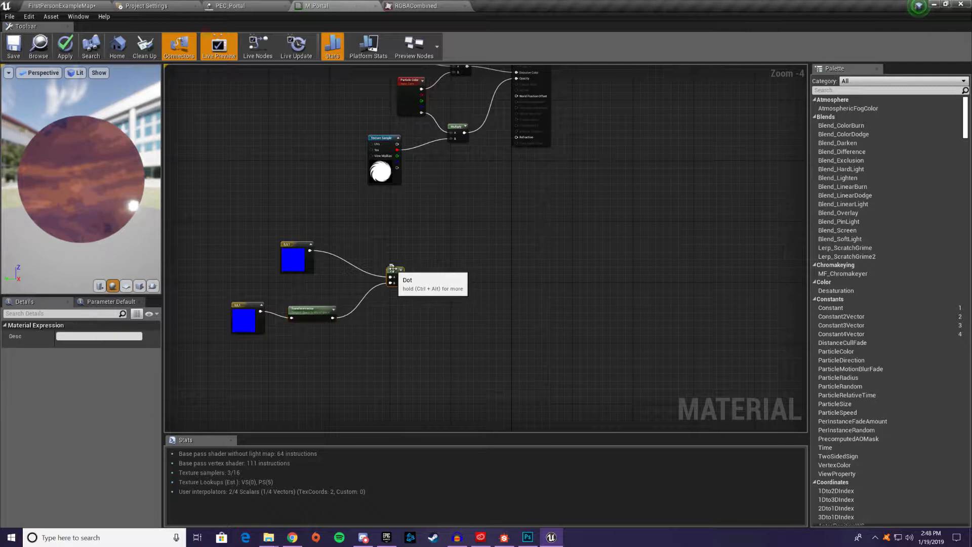
left_click(414, 276)
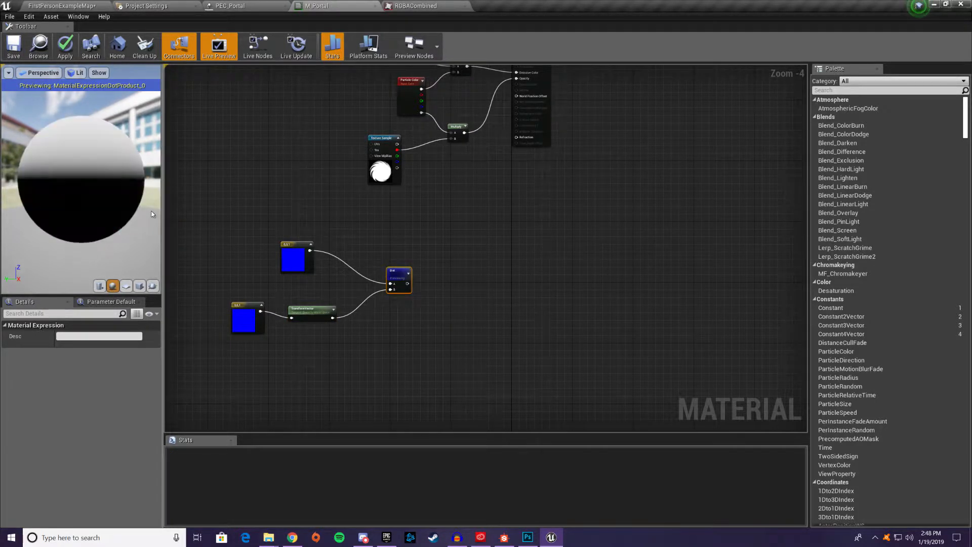
left_click_drag(87, 215, 114, 244)
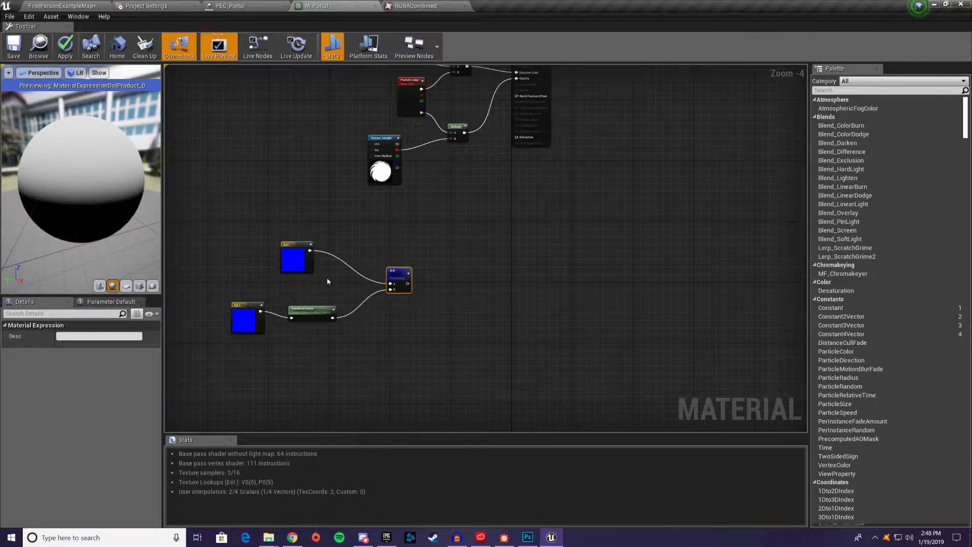
mouse_move(86, 206)
left_mouse_down()
mouse_move(79, 185)
mouse_move(93, 167)
mouse_move(91, 273)
left_mouse_up()
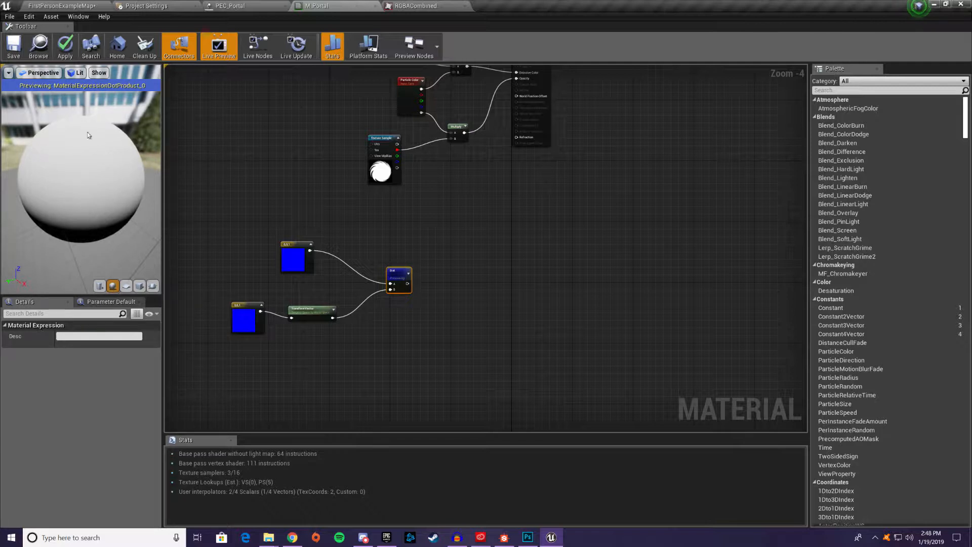
left_click_drag(78, 142, 78, 117)
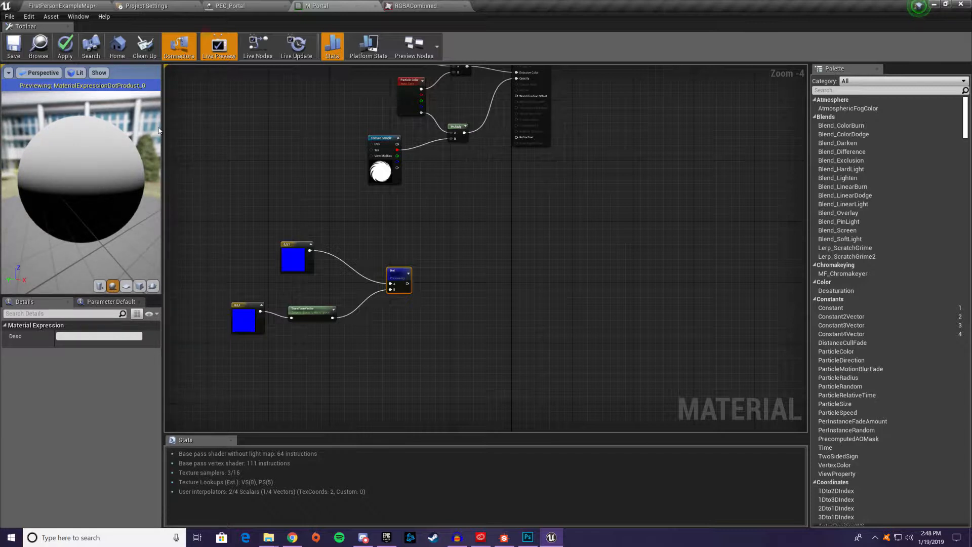
left_click_drag(93, 269, 82, 154)
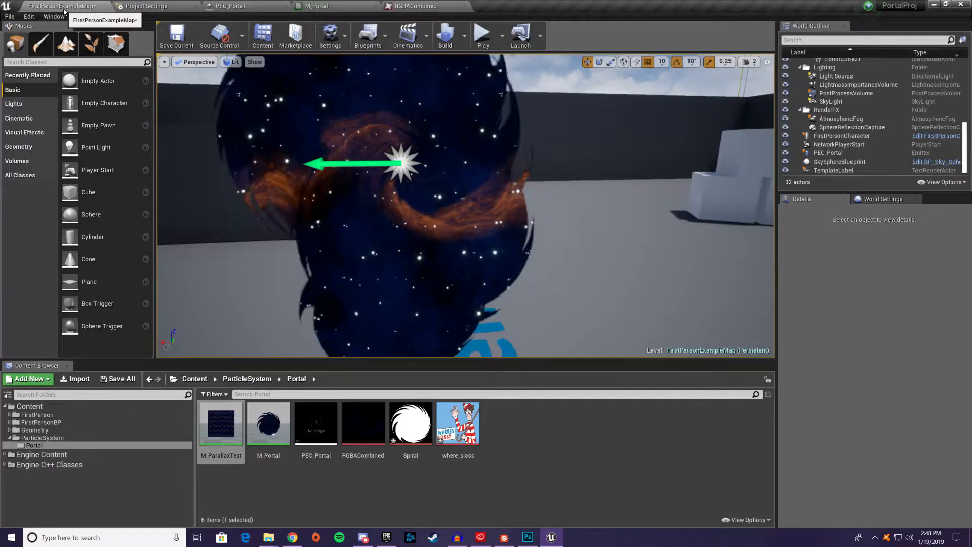
In the level editor, search the content folders for "sphere" and look into the FalloffSphere Materials and Mesh folders
left_click(61, 5)
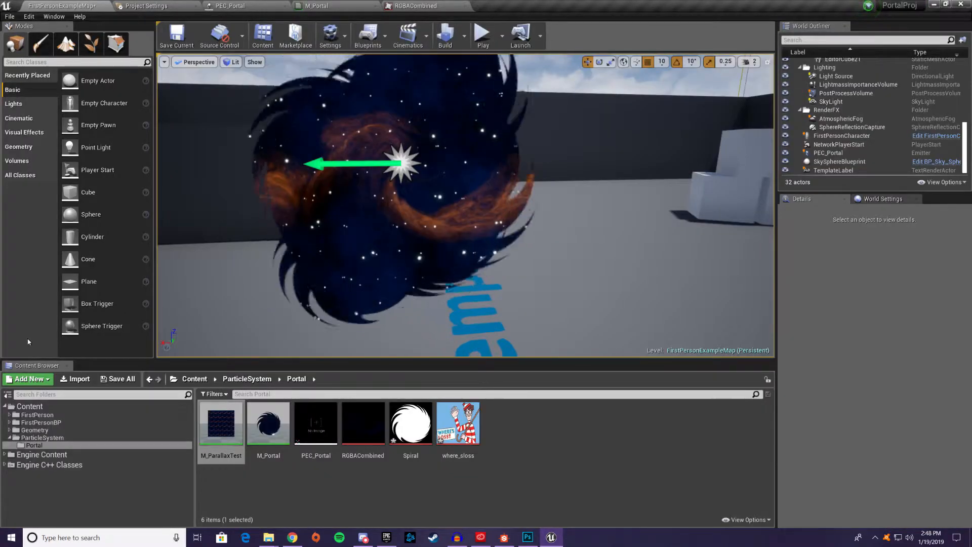
left_click(76, 394)
type("spher")
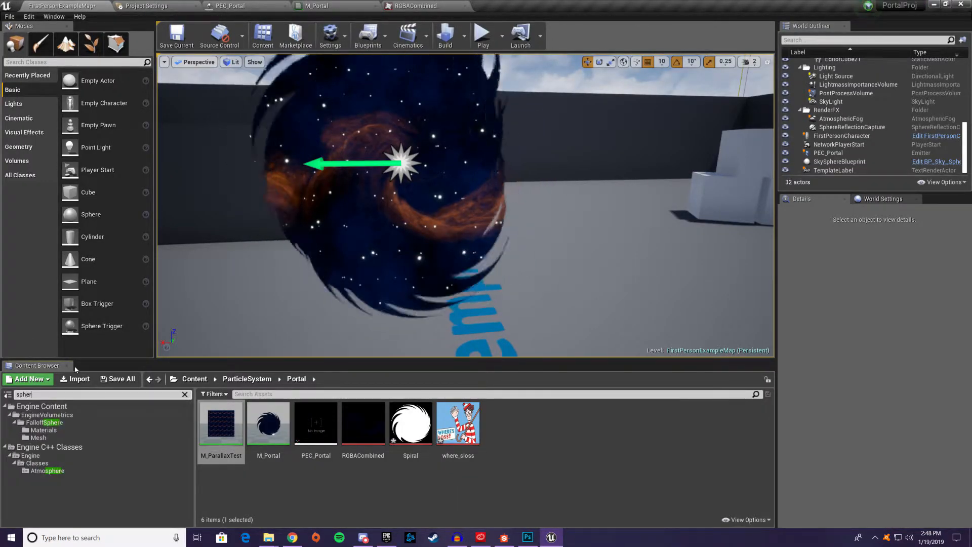
type("e")
left_click(42, 430)
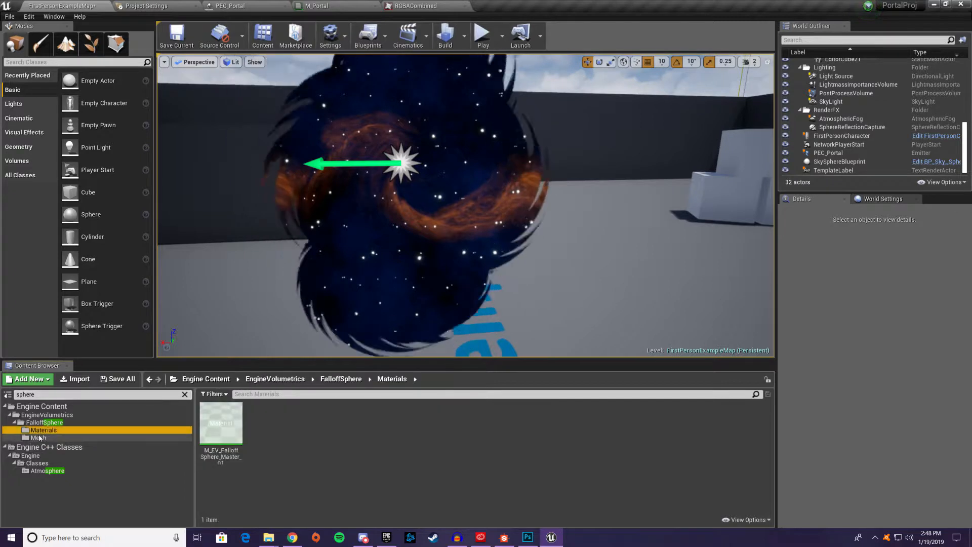
left_click(39, 438)
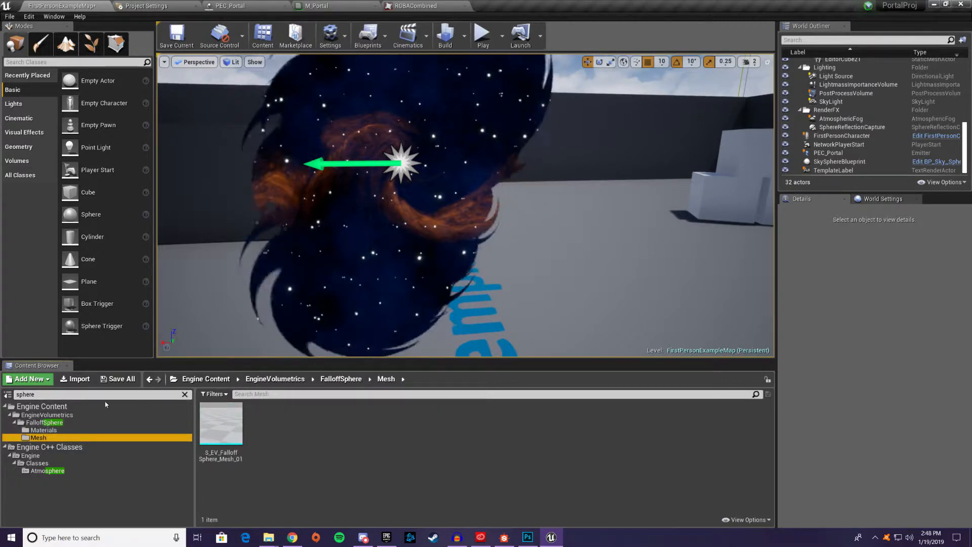
right_click(92, 484)
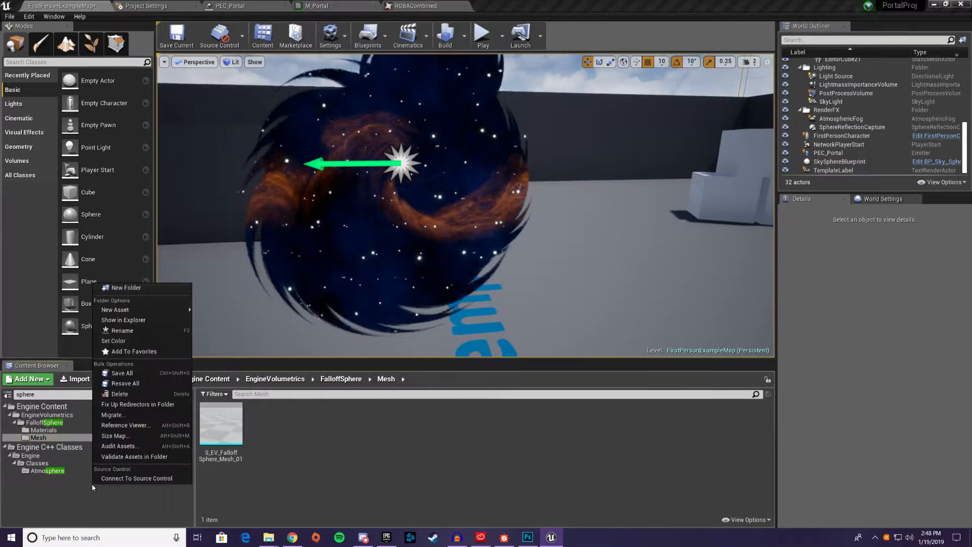
left_click(40, 406)
right_click(40, 406)
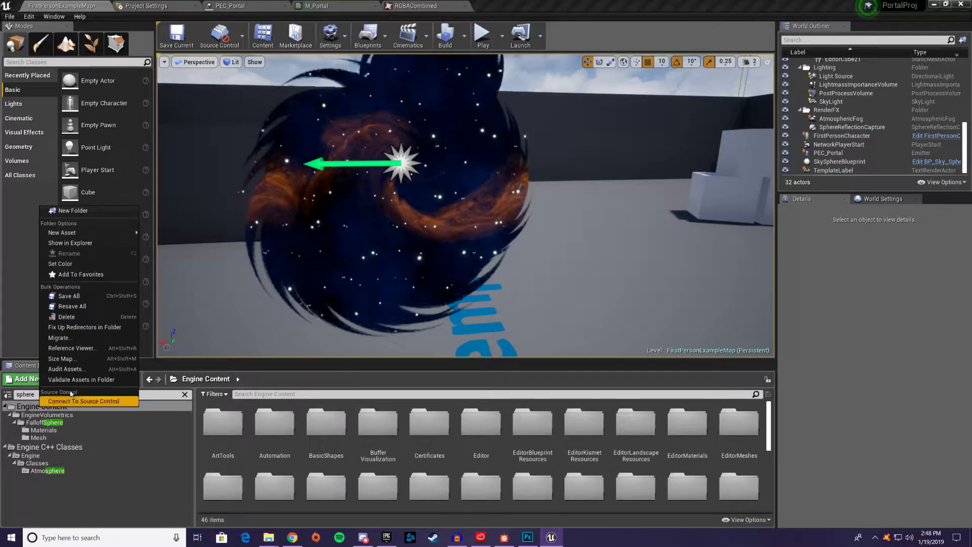
left_click(509, 3)
left_click(337, 6)
left_click(272, 3)
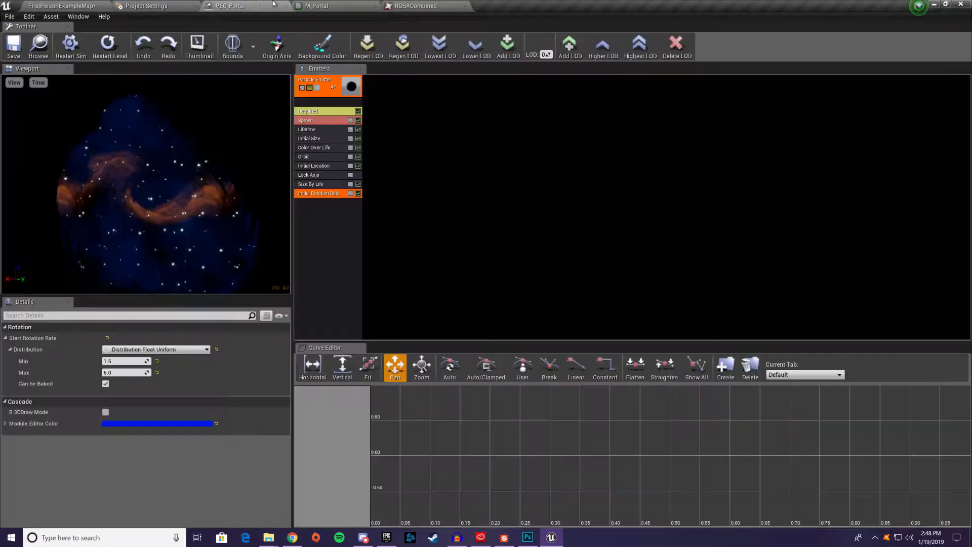
left_click(114, 5)
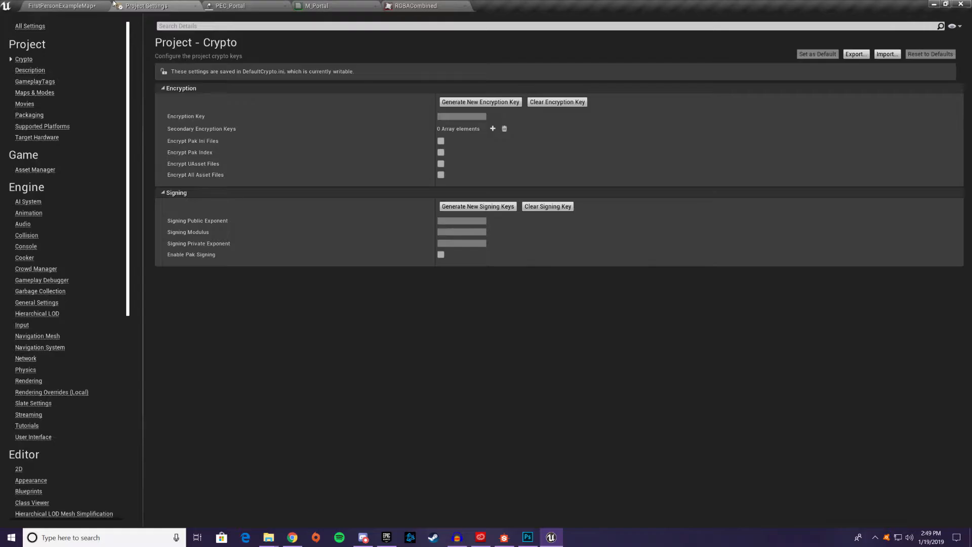
left_click(75, 6)
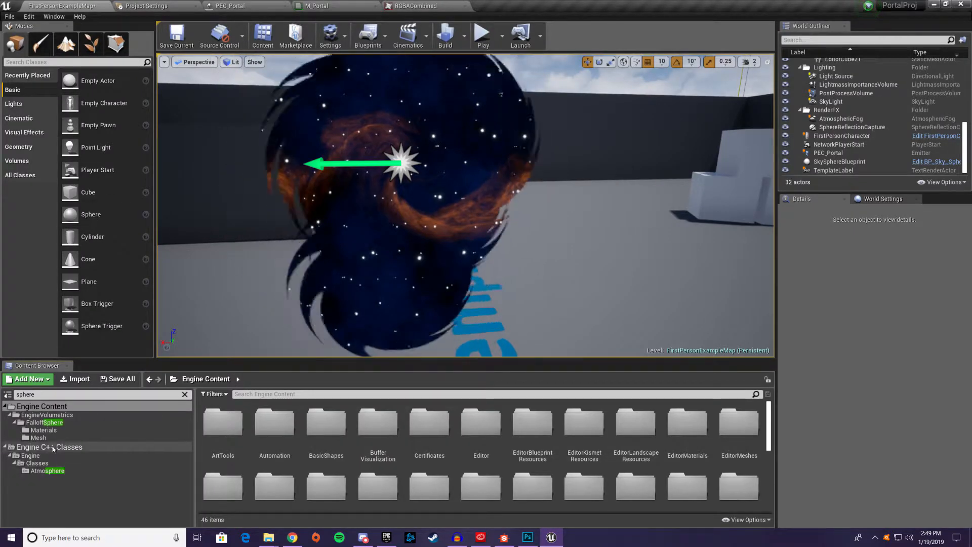
Recheck the FalloffSphere Mesh and Materials folders and clear the folder search
left_click(39, 437)
left_click(51, 431)
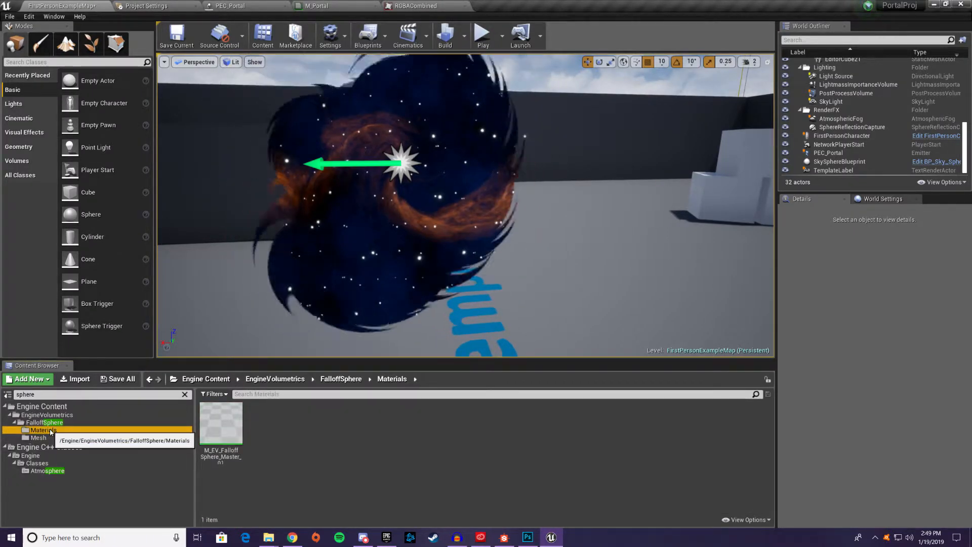
left_click(82, 395)
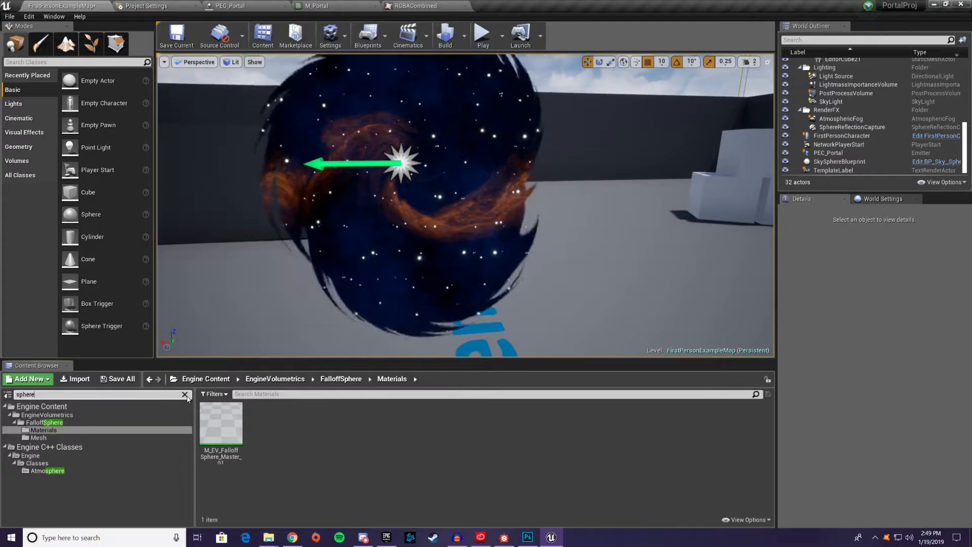
left_click(184, 394)
scroll(191, 471, "up", 1)
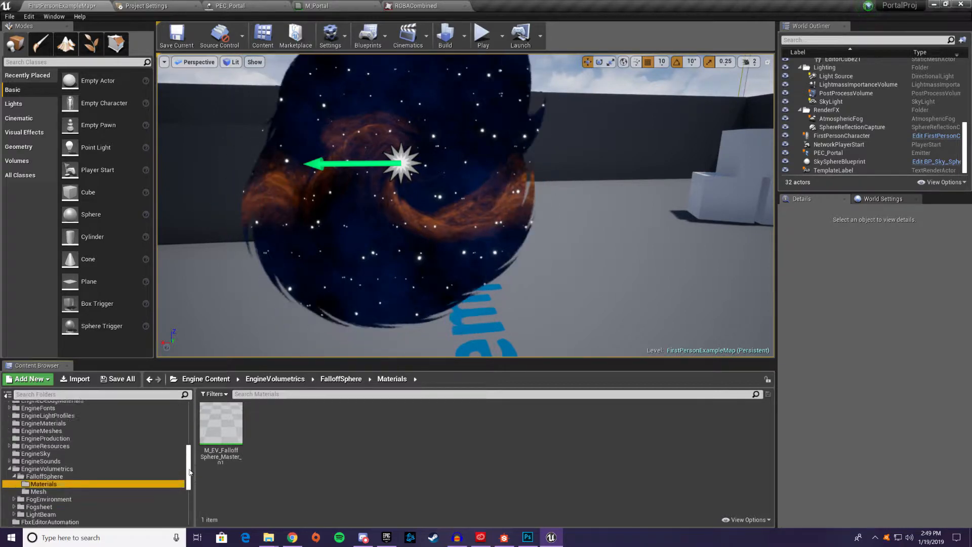
left_click_drag(190, 472, 190, 458)
Place a basic Sphere on the level floor near the large white cube and open its static mesh for editing
right_click_drag(455, 212, 243, 213)
left_click_drag(91, 214, 409, 292)
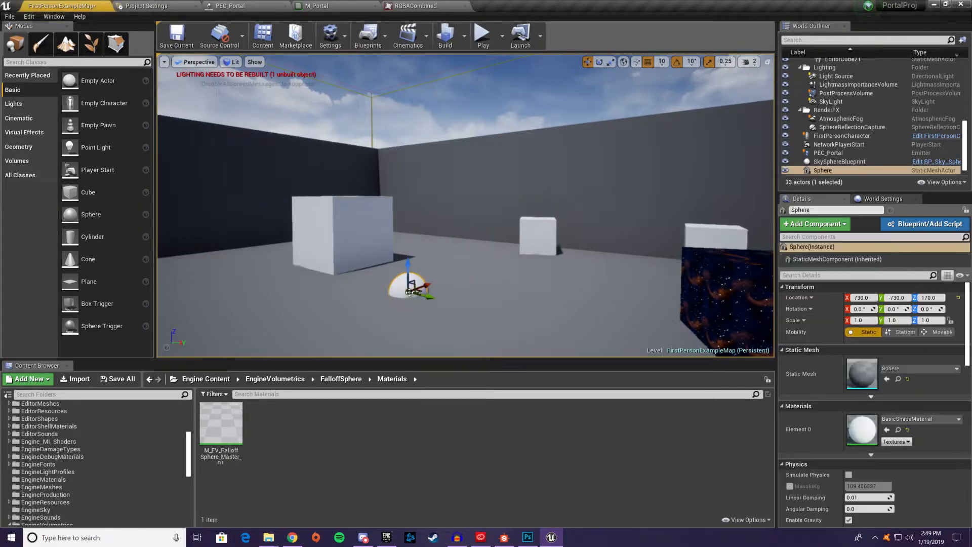
double_click(873, 377)
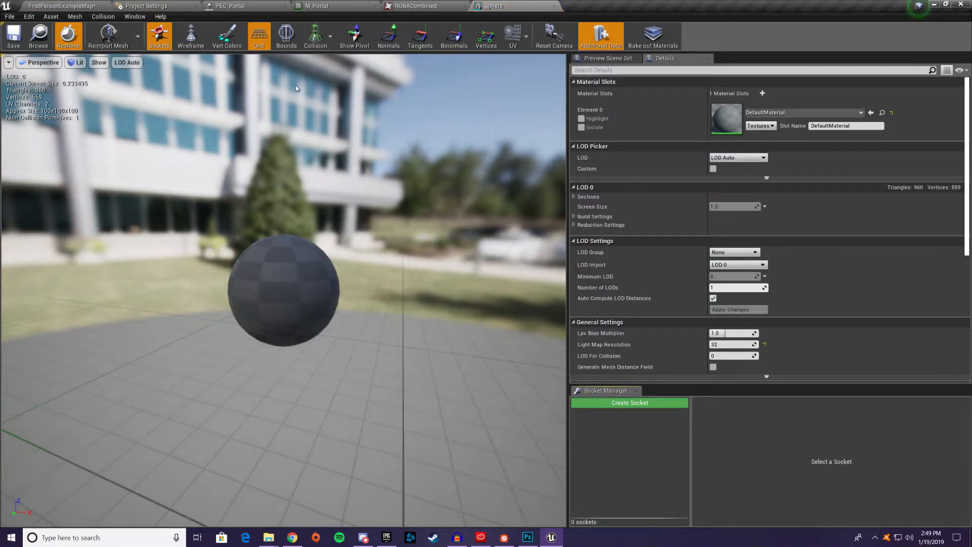
Display the sphere mesh's normals and examine their directions around the surface from several sides
left_click(393, 44)
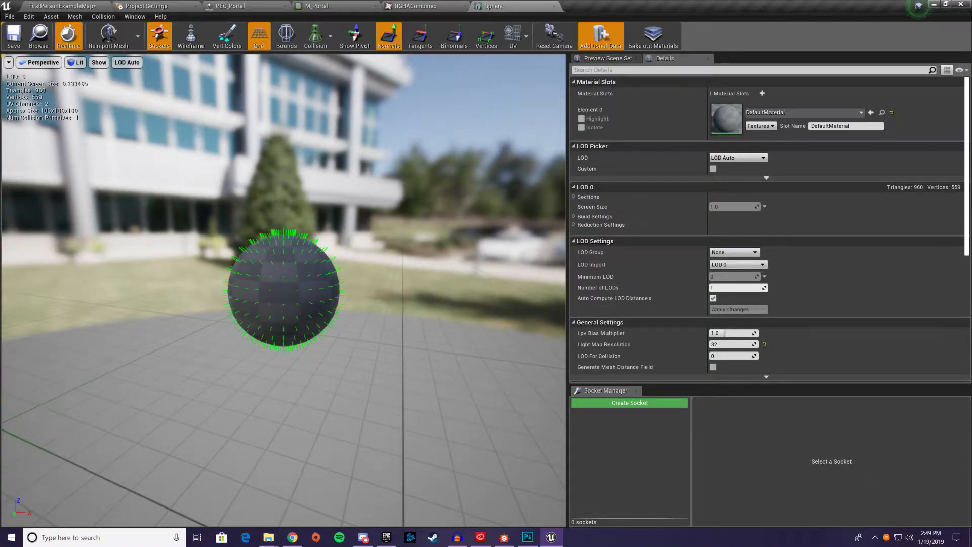
right_click_drag(324, 243, 368, 312)
key("w")
key("s")
key("w")
key("s")
key("w")
key("s")
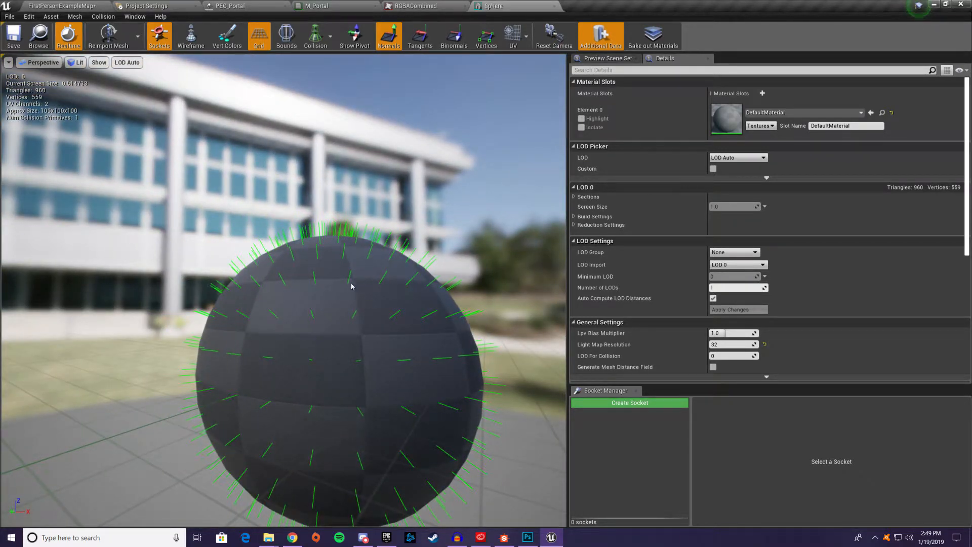
right_click_drag(365, 265, 410, 255)
key("a")
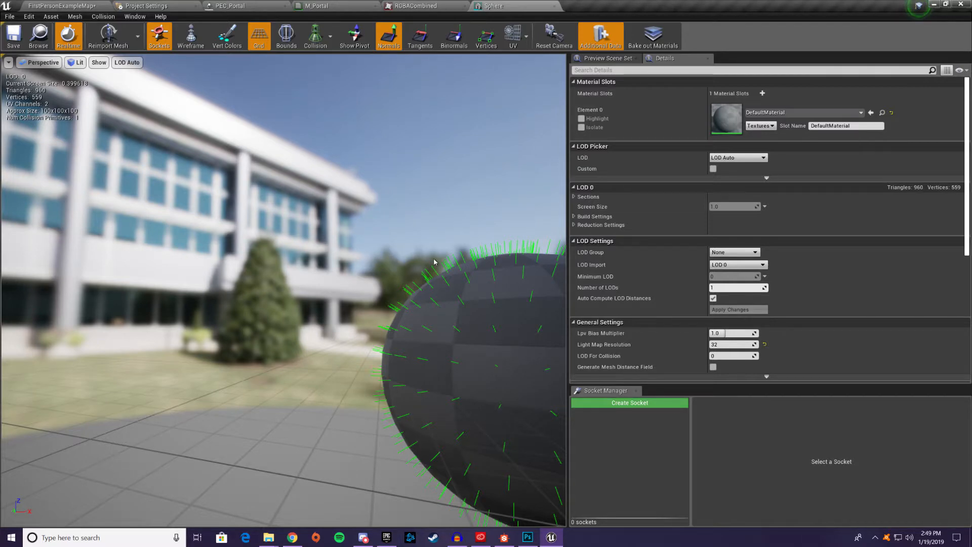
key("d")
right_click_drag(457, 322, 270, 349)
key("w")
key("s")
key("d")
key("w")
key("a")
right_click_drag(244, 283, 253, 259)
key("s")
key("d")
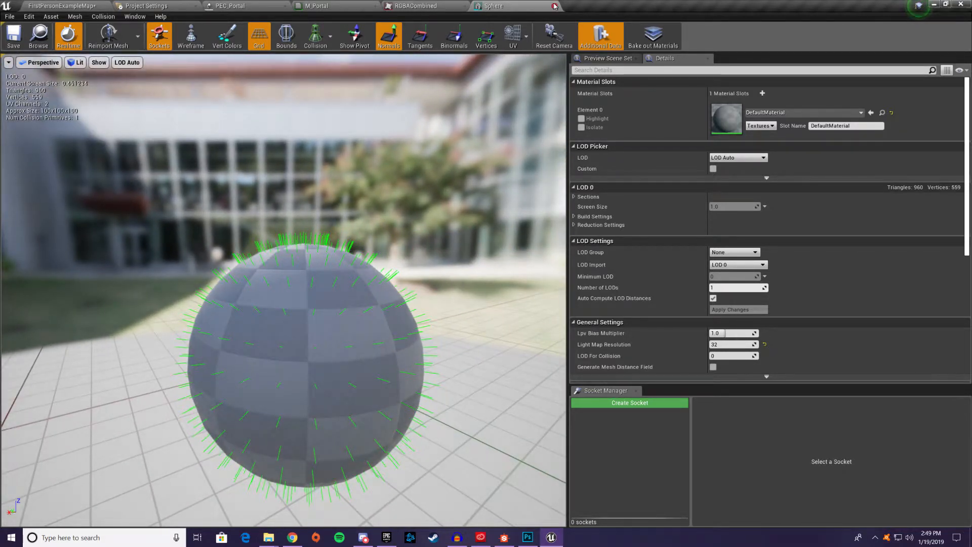
Close the sphere's mesh editor, return to the M_Portal material and examine the Dot preview from another angle
left_click(554, 6)
left_click(79, 6)
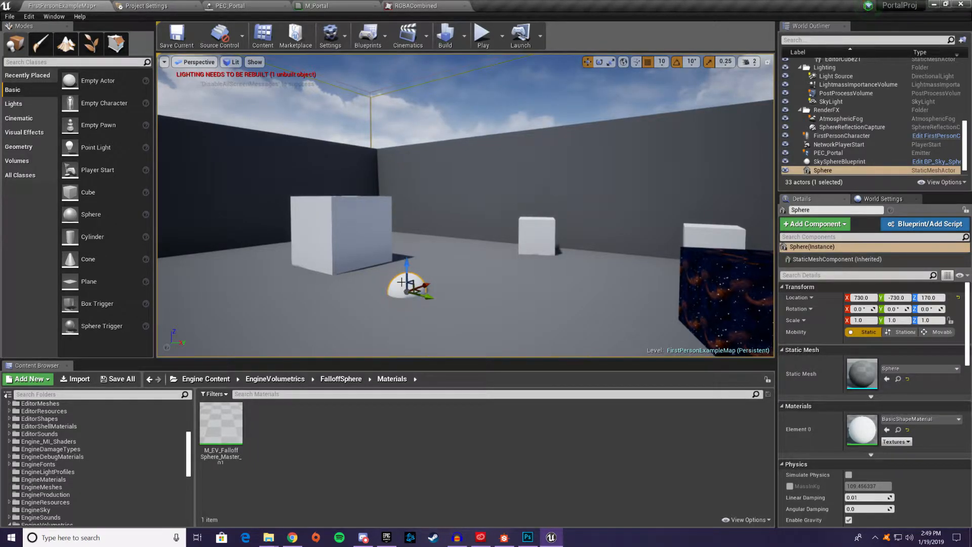
left_click(316, 6)
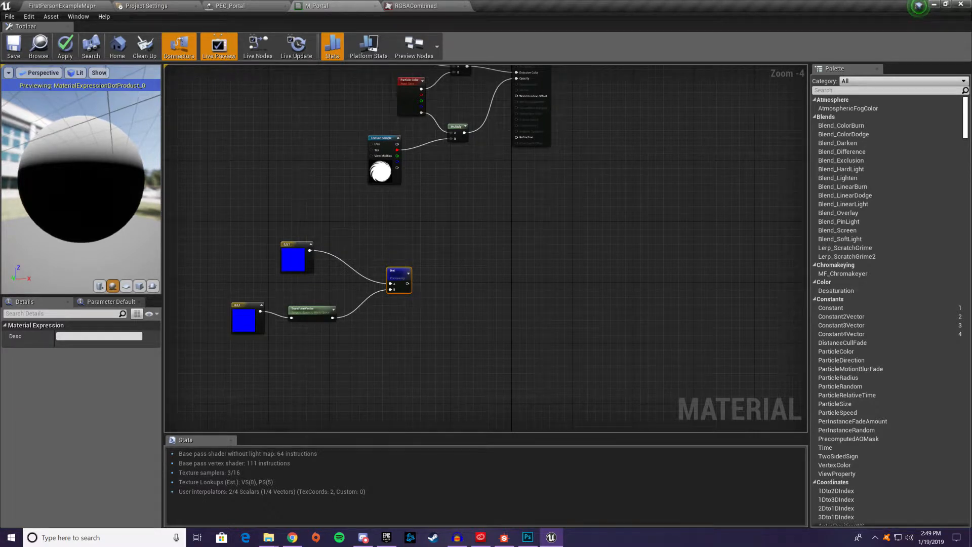
left_click_drag(132, 131, 86, 172)
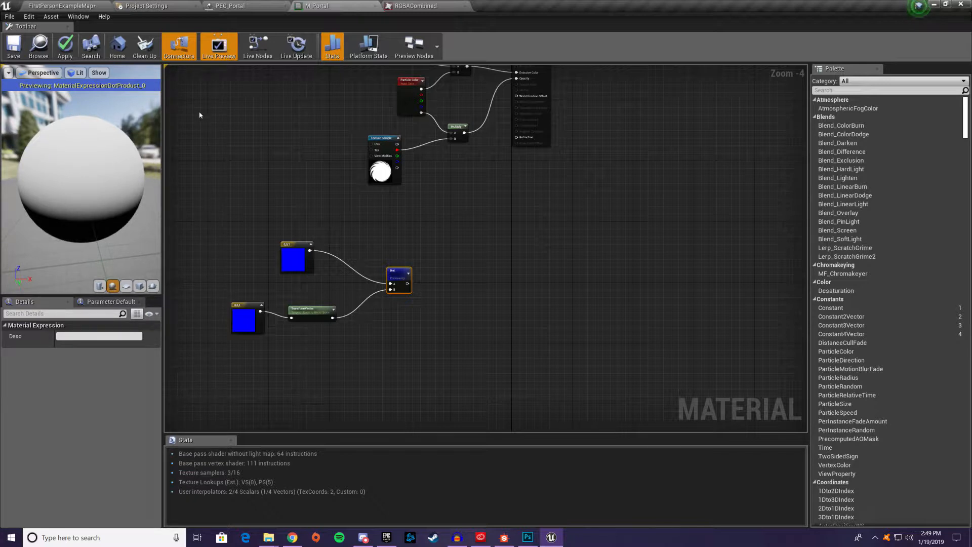
Move the upper constant vector farther from the Dot node and set its value to 0,-1,0
left_click_drag(304, 259, 266, 262)
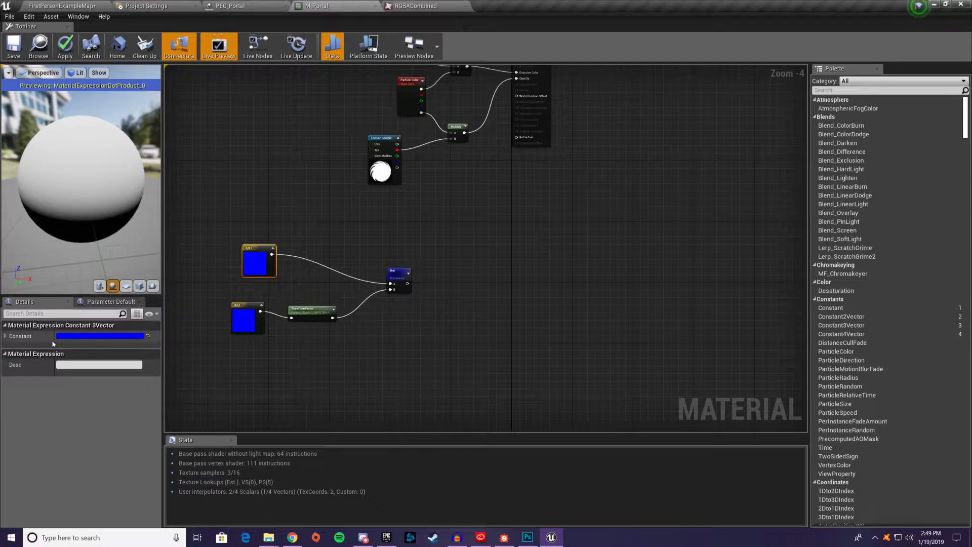
left_click(7, 336)
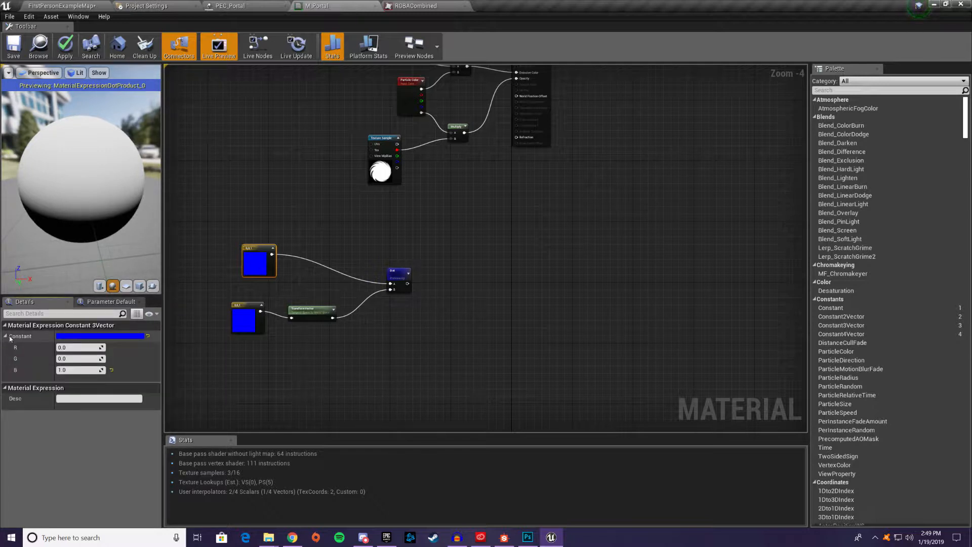
left_click(71, 369)
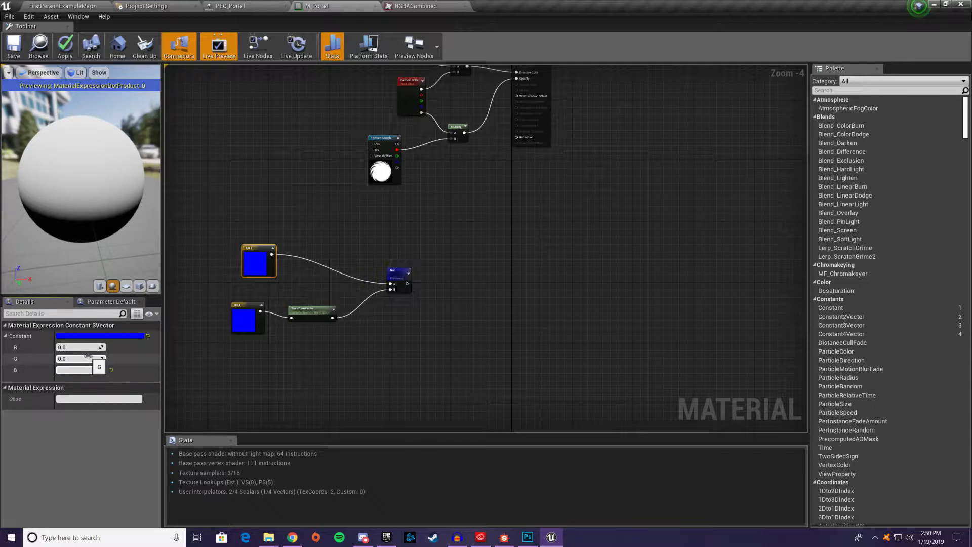
left_click(75, 358)
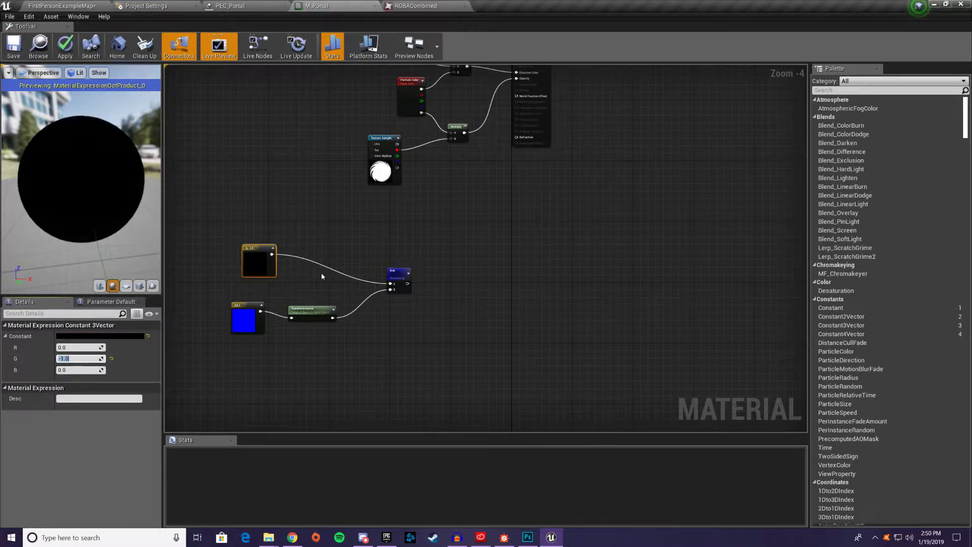
Duplicate the TransformVector node and insert the copy between the 0,-1,0 constant vector and the Dot's A input
left_click(304, 308)
key("ctrl+c")
key("ctrl+v")
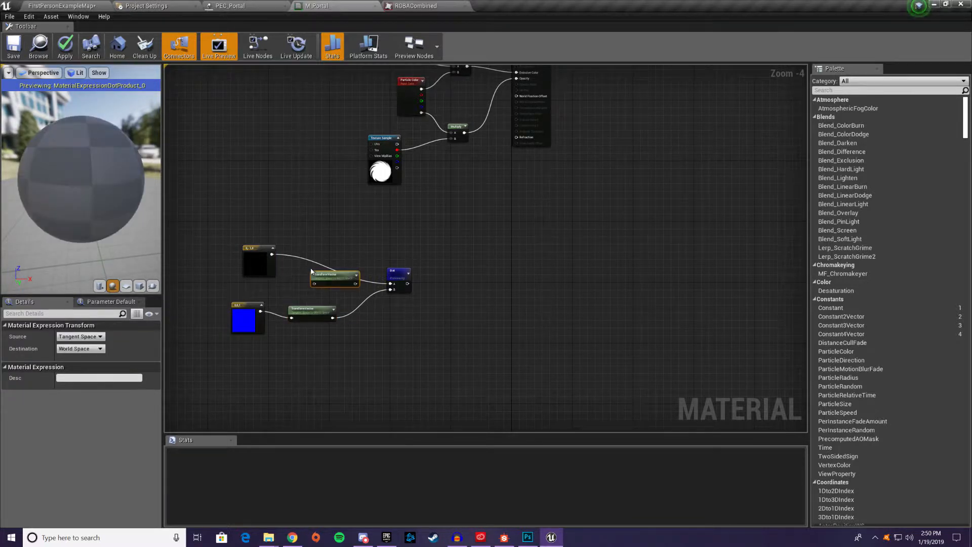
left_click_drag(326, 273, 314, 257)
left_click_drag(256, 255, 301, 267)
left_click_drag(301, 267, 300, 264)
left_click_drag(340, 264, 390, 283)
Place the copied TransformVector beside the 0,-1,0 vector and change its source from tangent to Local Space
left_click(317, 258)
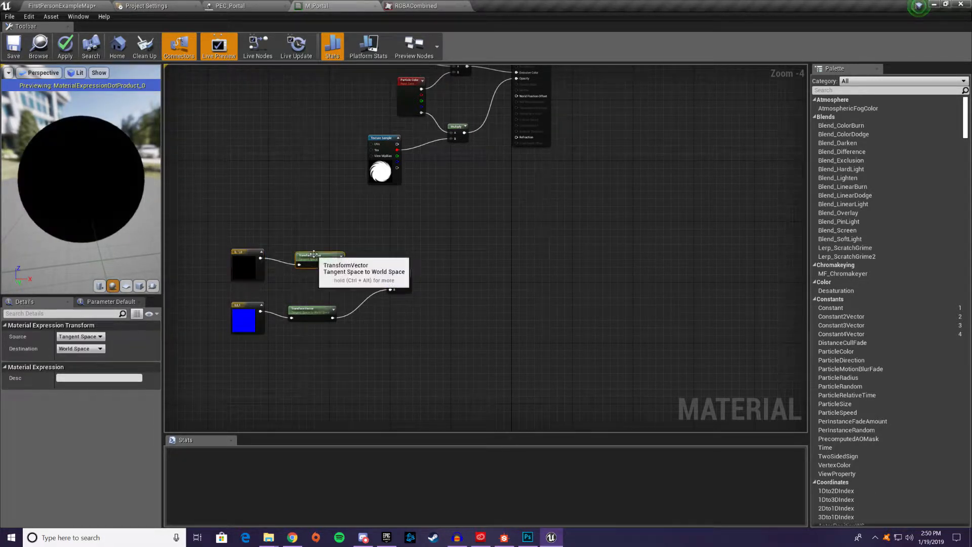
left_click(80, 336)
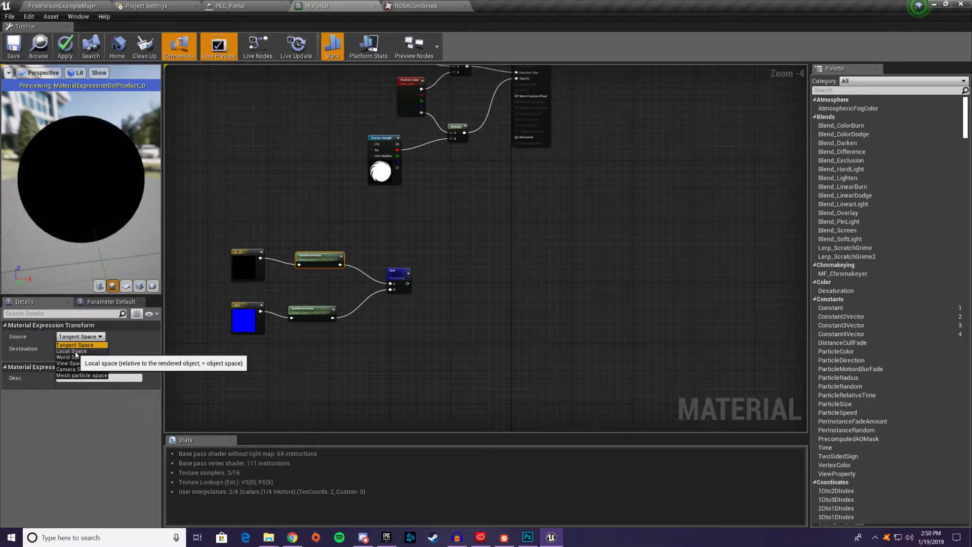
left_click(75, 351)
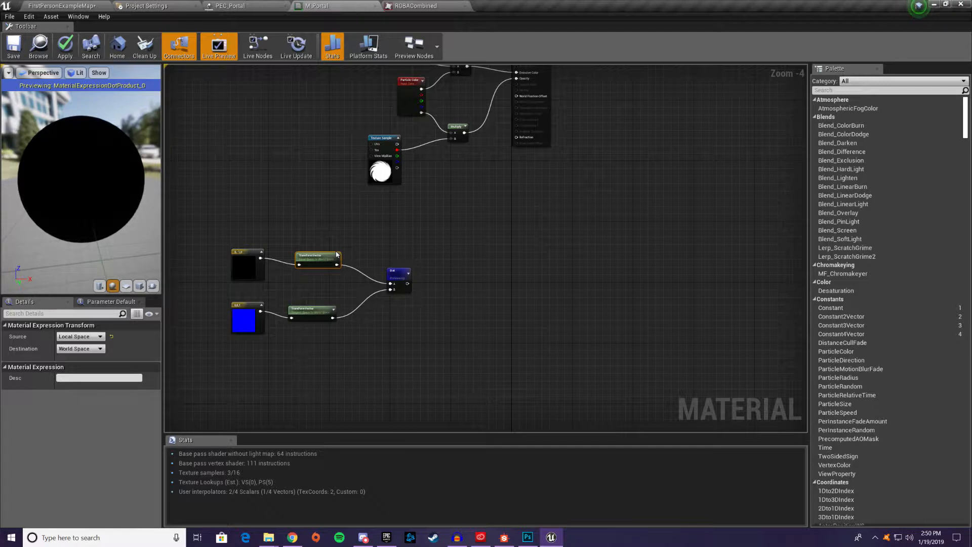
Add a Clamp node fed by the Dot output and space the Dot and Clamp nodes apart
left_click_drag(398, 272, 469, 282)
type("clamp")
key("Return")
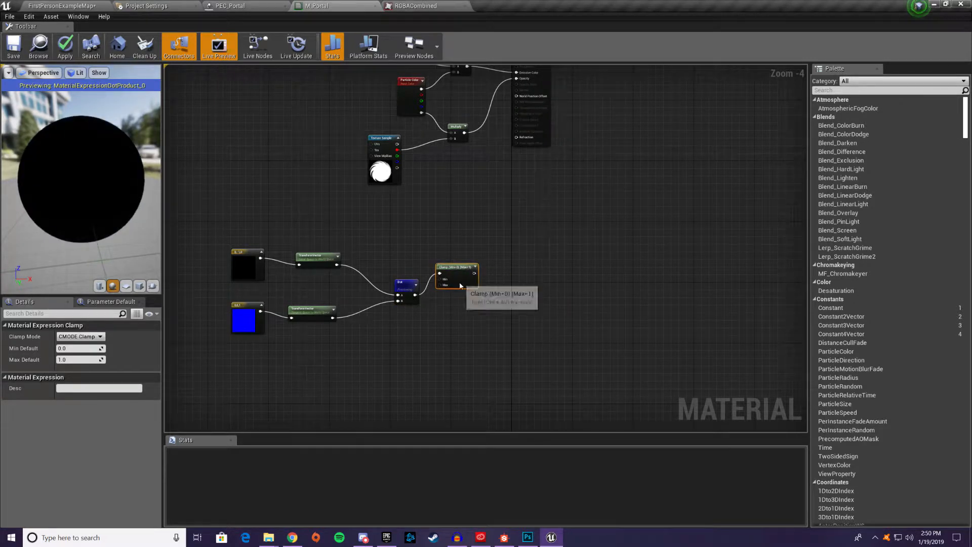
left_click_drag(410, 287, 391, 290)
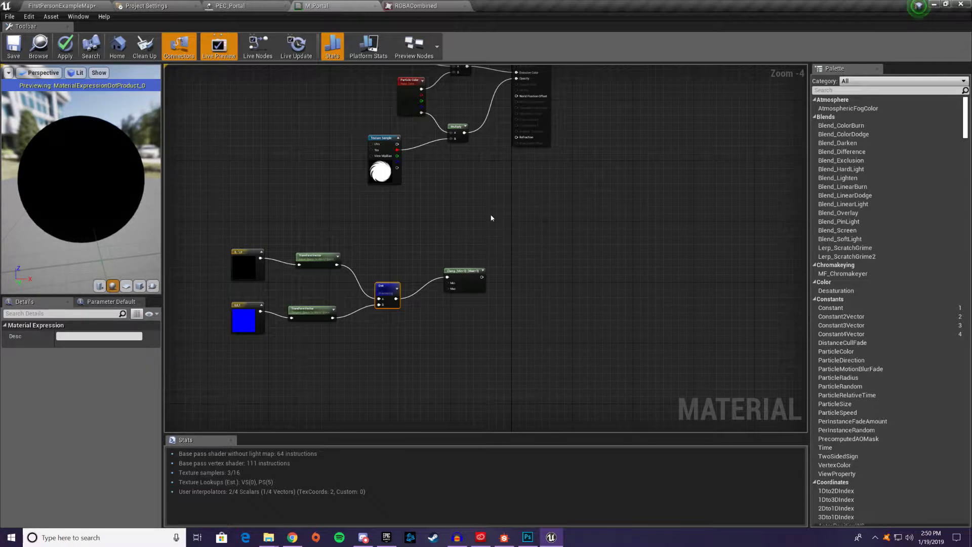
Add a Lerp node, feeding the lower Multiply into its B input and the Clamp into its Alpha
left_click(462, 216)
left_click_drag(476, 214, 511, 214)
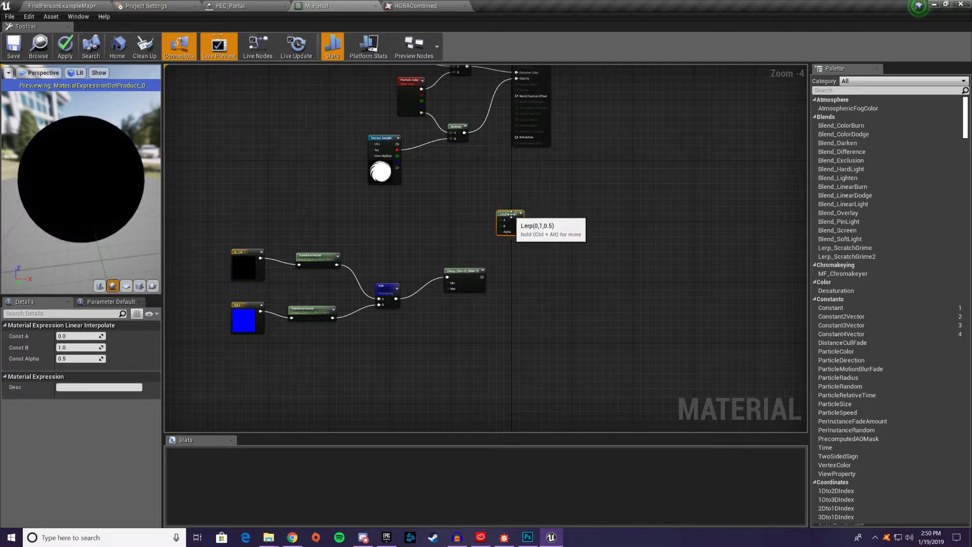
left_click_drag(461, 135, 465, 157)
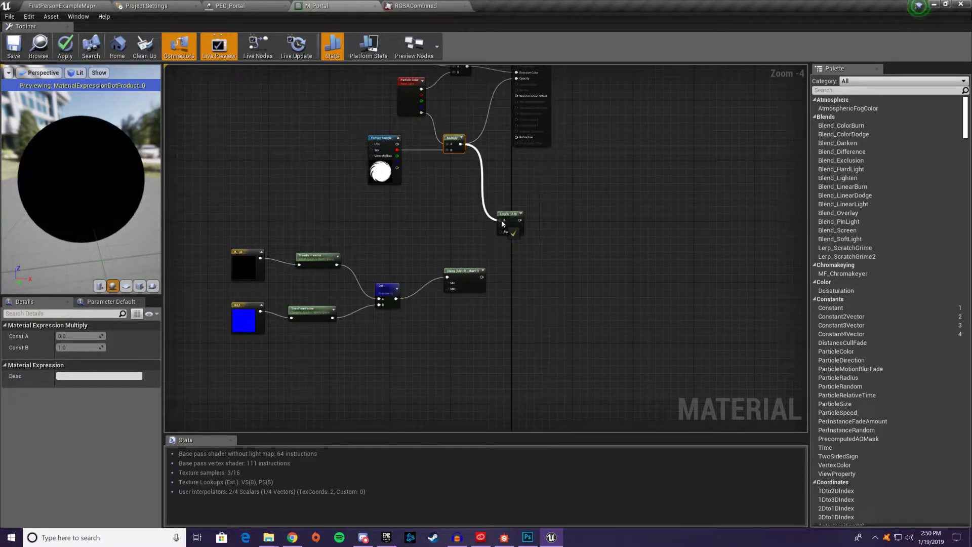
left_click_drag(504, 228, 504, 225)
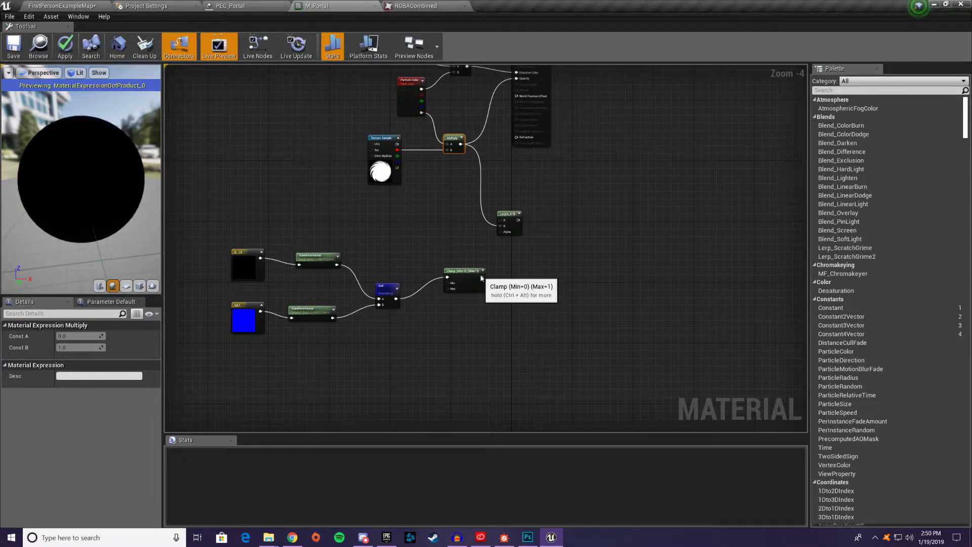
left_click_drag(481, 278, 504, 231)
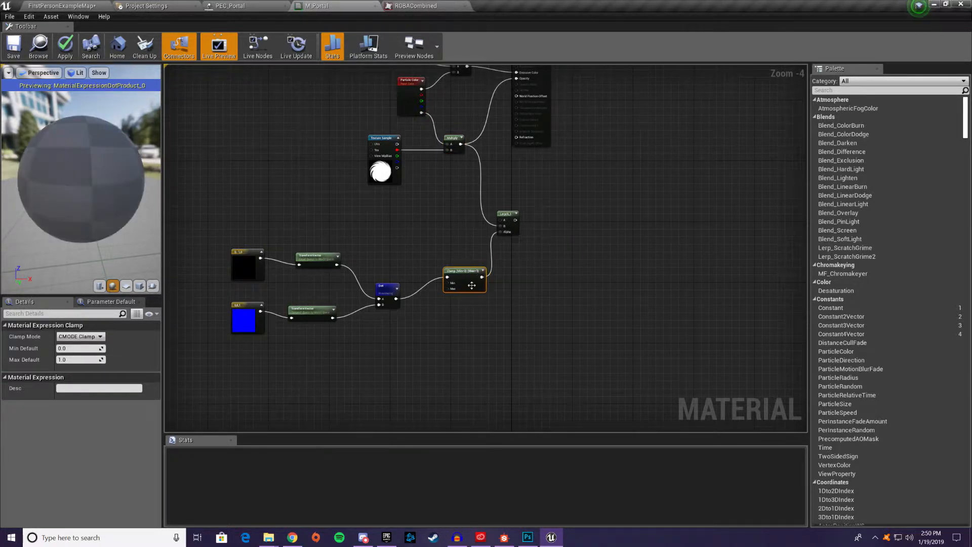
left_click_drag(469, 284, 450, 291)
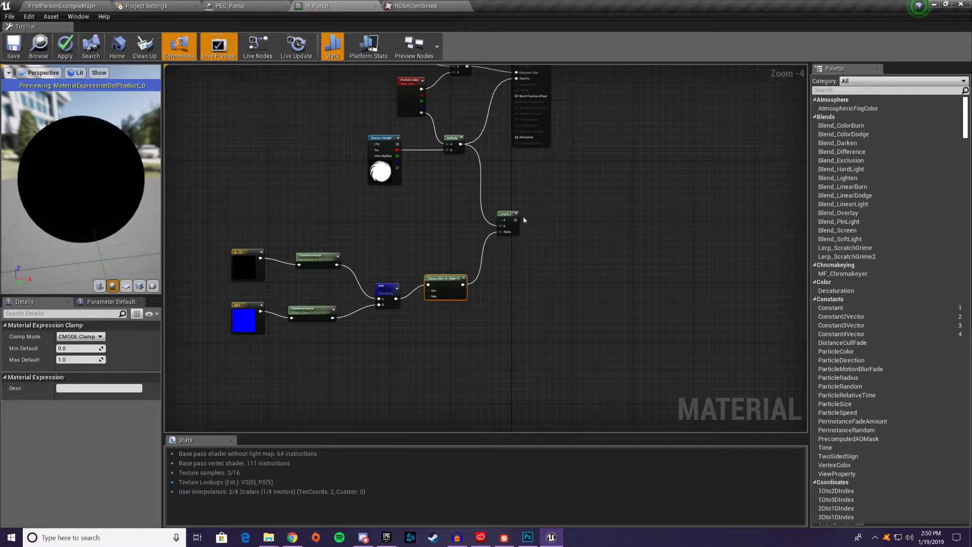
Connect the Lerp output to the material's Opacity and tidy the Multiply and Lerp node positions
left_click_drag(517, 221, 524, 202)
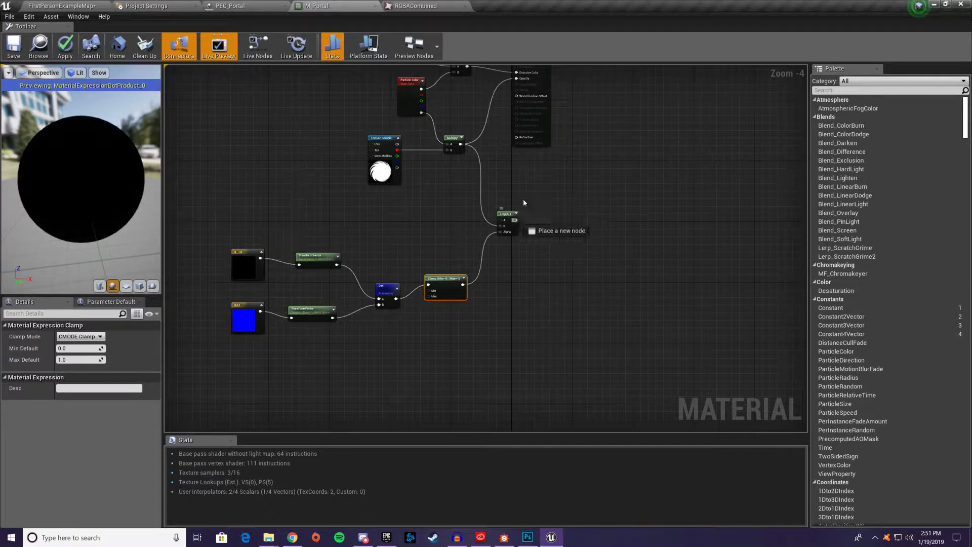
left_click_drag(515, 97, 521, 145)
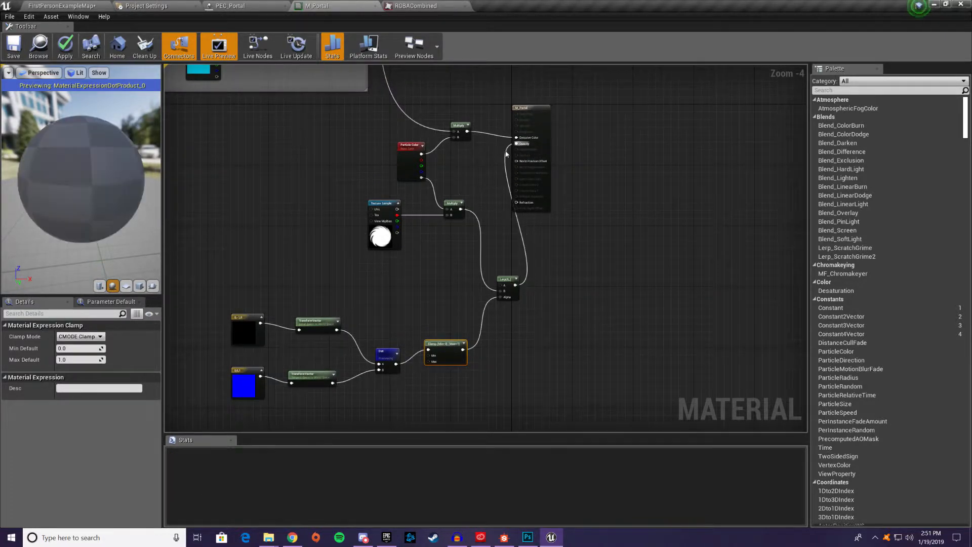
left_click(450, 205)
left_click_drag(509, 290, 501, 283)
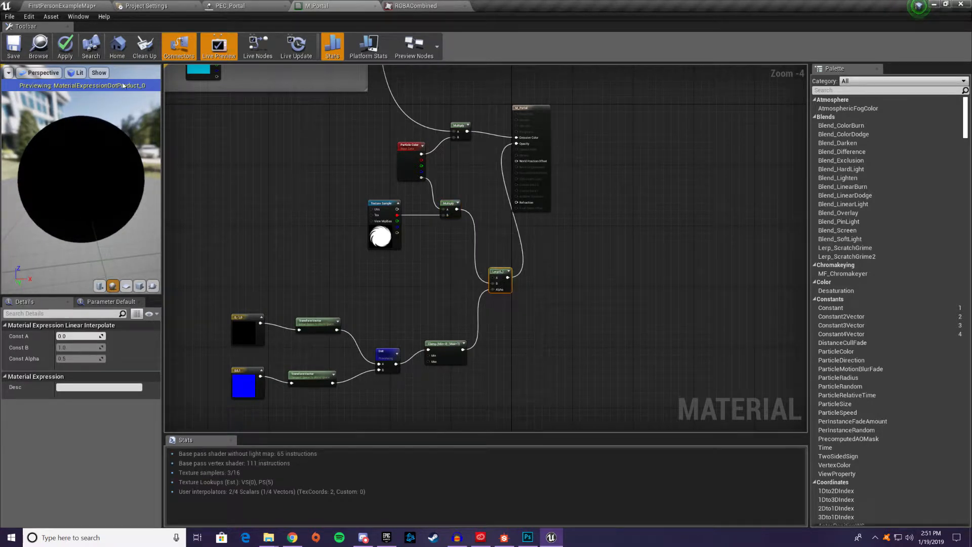
Apply the M_Portal changes, switch to the FirstPersonExampleMap level and examine the portal from its front, edge and back
left_click(59, 49)
left_click(71, 5)
key("d")
right_click_drag(465, 205, 521, 215)
key("a")
key("d")
key("a")
key("d")
key("a")
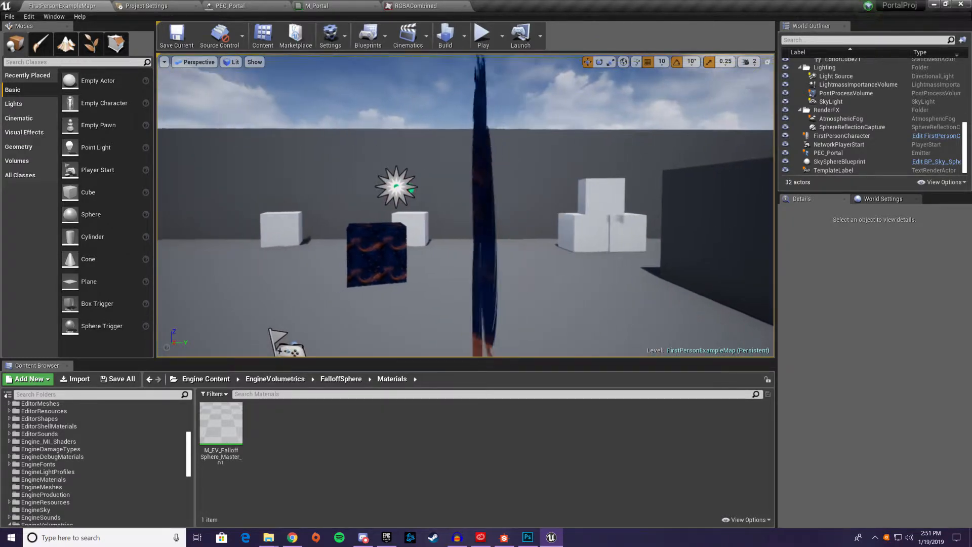
key("a")
right_click_drag(431, 215, 621, 210)
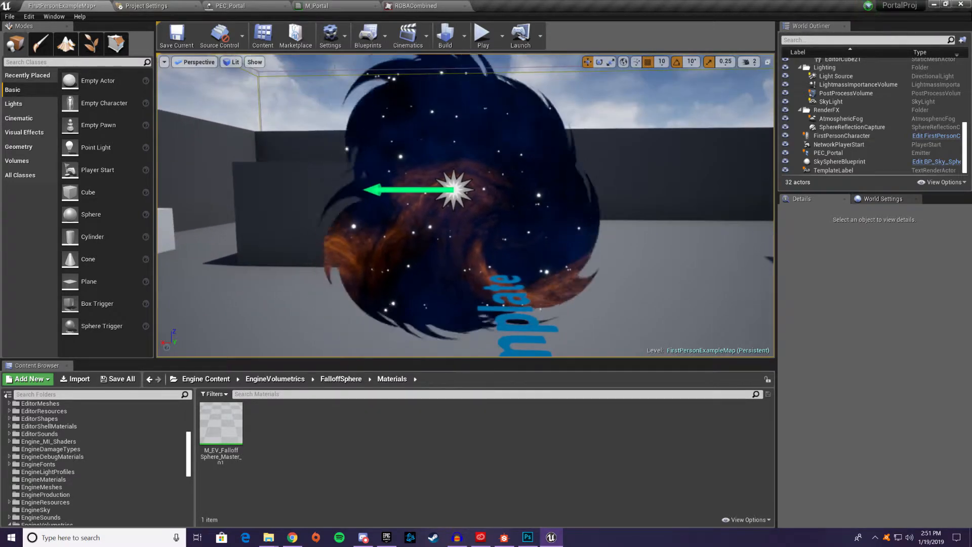
Rotate the PEC_Portal emitter to -150° about Z and check its visibility from different sides
left_click(488, 195)
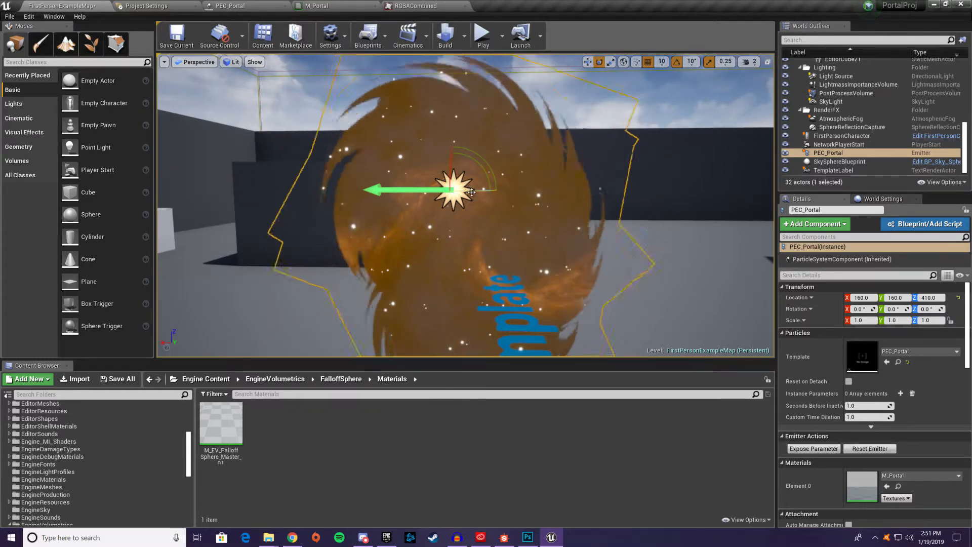
left_click_drag(456, 190, 475, 191)
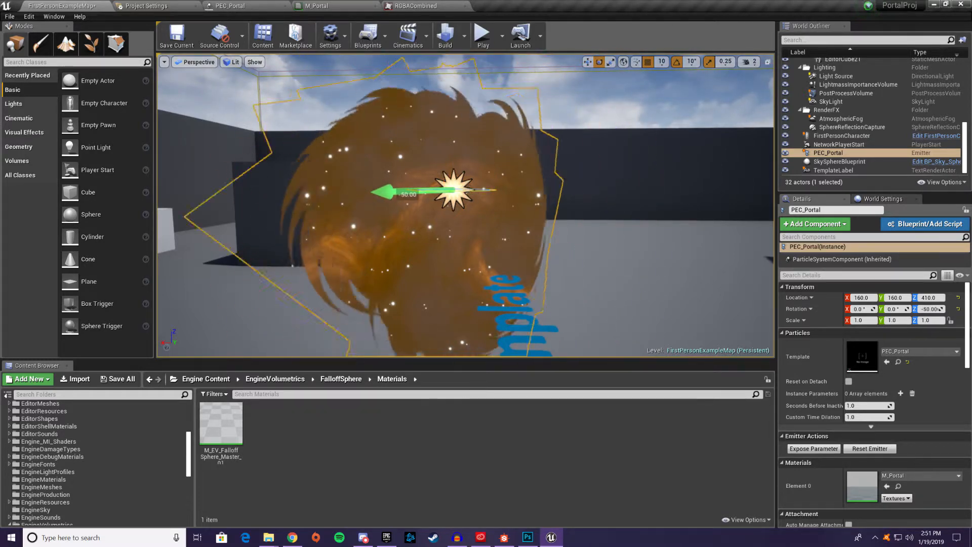
key("d")
right_click_drag(476, 191, 414, 56)
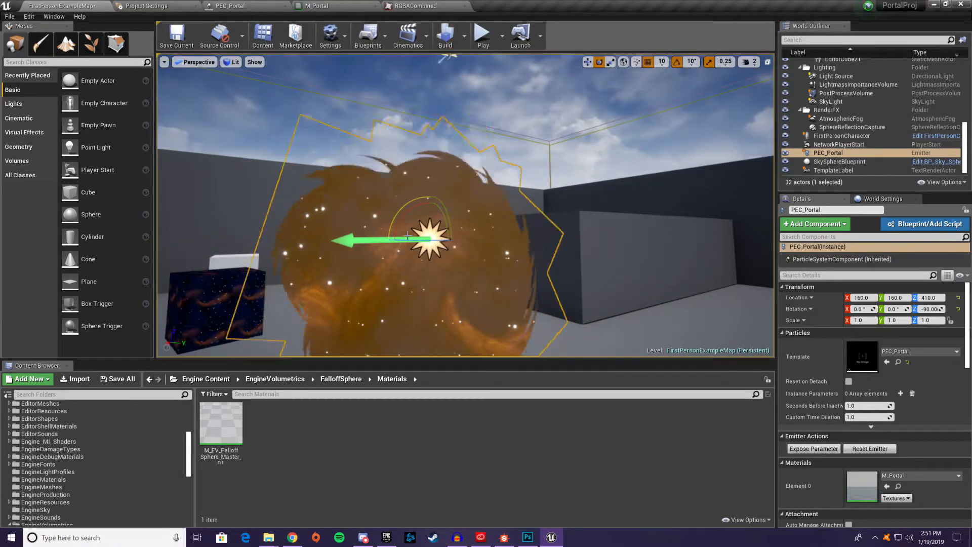
left_click_drag(446, 238, 507, 239)
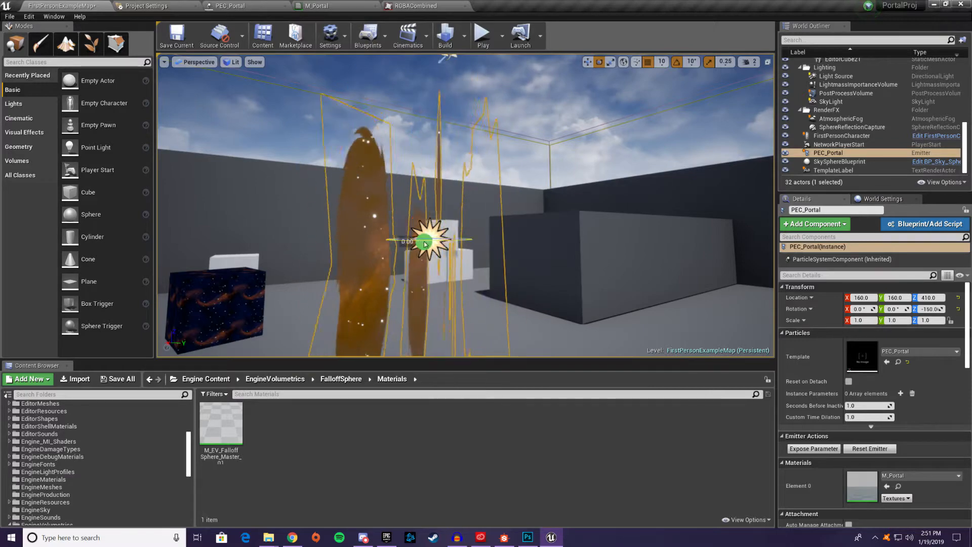
key("a")
right_click_drag(506, 238, 637, 253)
key("d")
right_click_drag(443, 225, 399, 225)
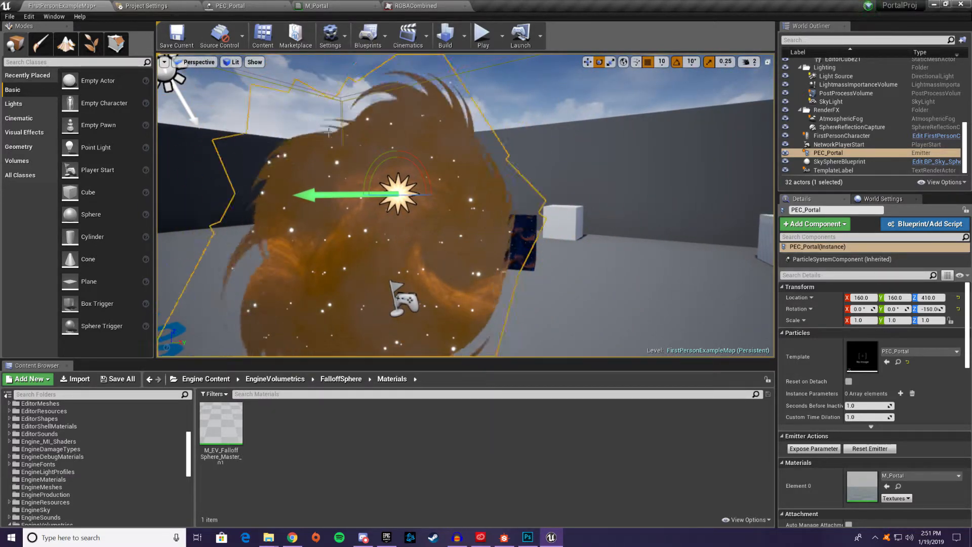
In M_Portal, wire the 0,-1,0 vector directly into the Dot's A input, bypassing its TransformVector, and save the material
left_click(327, 6)
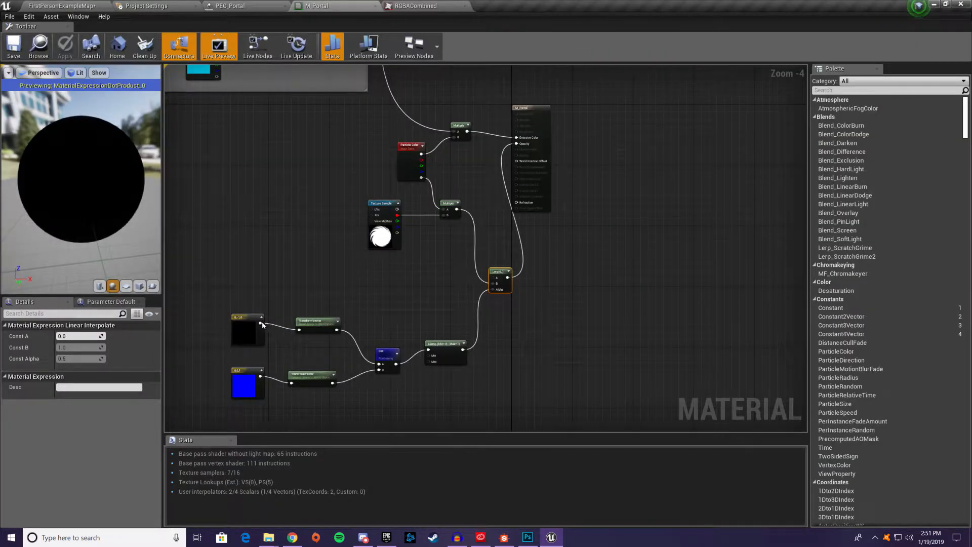
left_click_drag(258, 326, 379, 364)
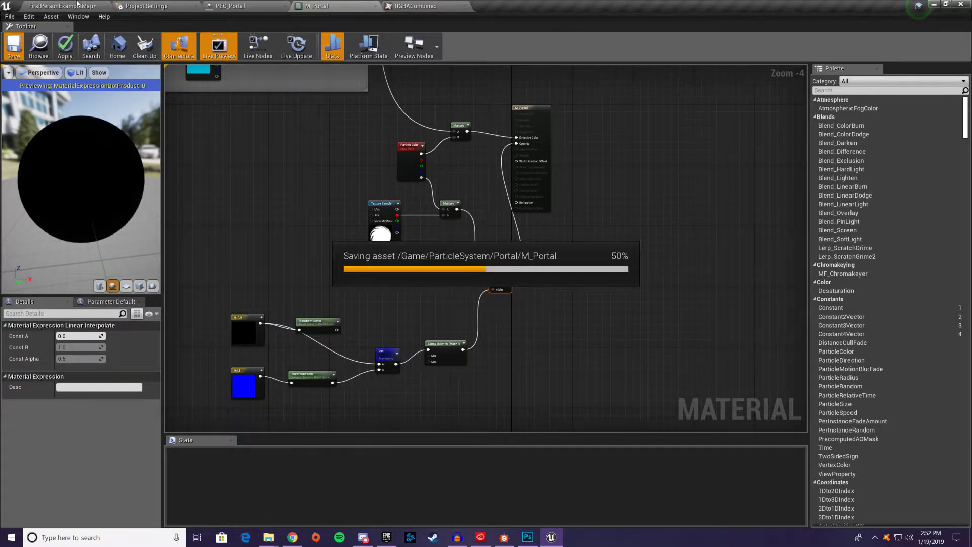
Return to the level, set the PEC_Portal emitter's Z rotation back to 0° and inspect the portal around its edge
left_click(79, 5)
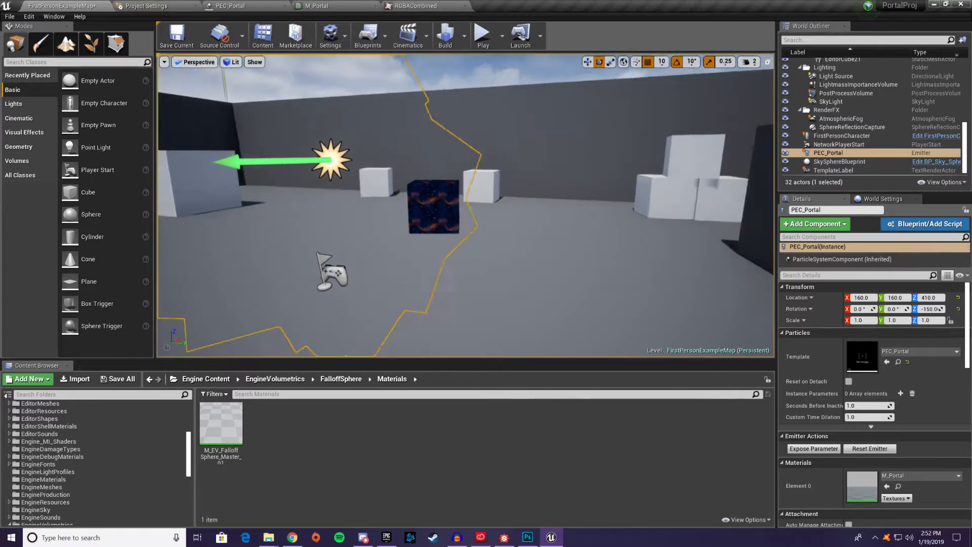
right_click_drag(465, 205, 532, 179)
right_click_drag(449, 227, 528, 246)
left_click_drag(465, 192, 387, 192)
right_click_drag(415, 203, 468, 206)
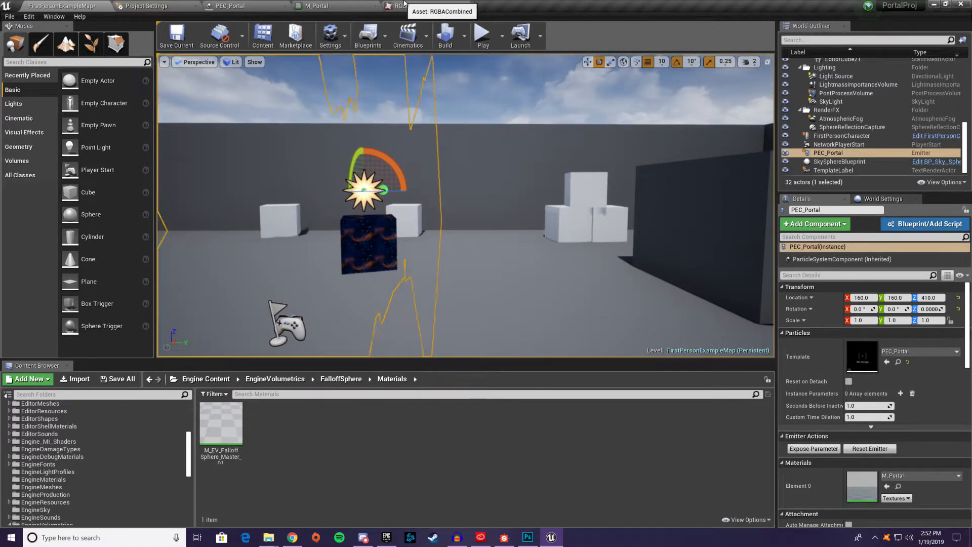
Reconnect the Local Space TransformVector between the 0,-1,0 vector and the Dot's A input in M_Portal and apply the change
left_click(316, 6)
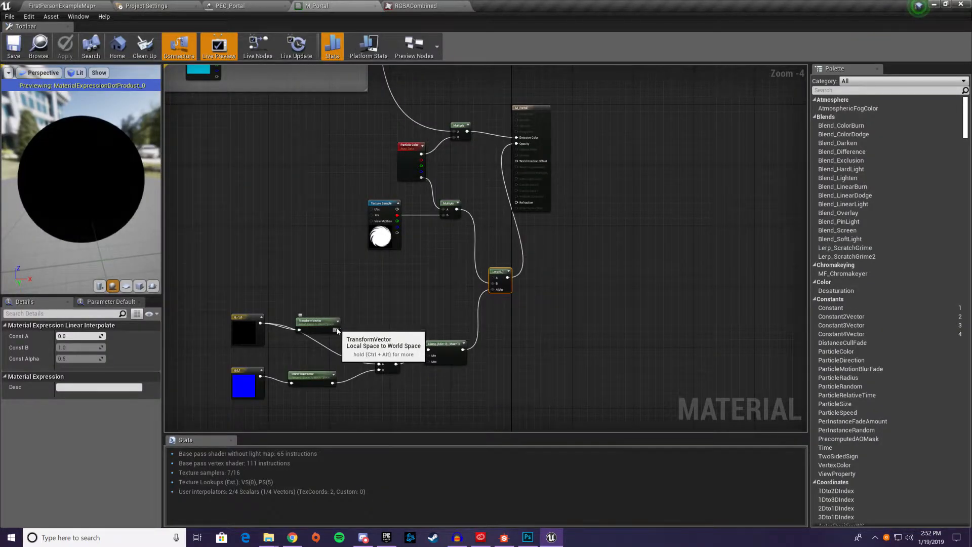
left_click_drag(338, 331, 337, 331)
left_click_drag(383, 368, 384, 368)
left_click_drag(318, 322, 317, 326)
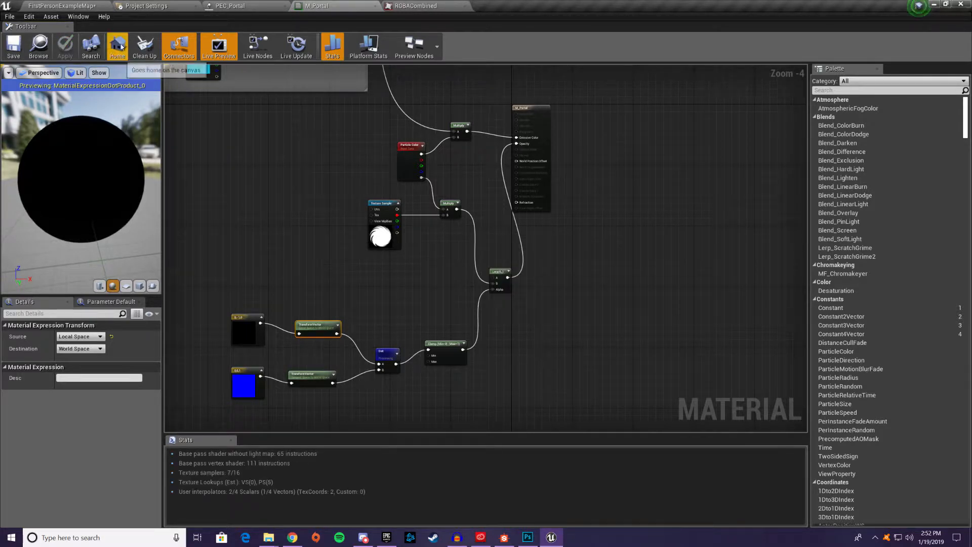
Return to the level and examine the portal's visibility from several viewing angles
left_click(97, 9)
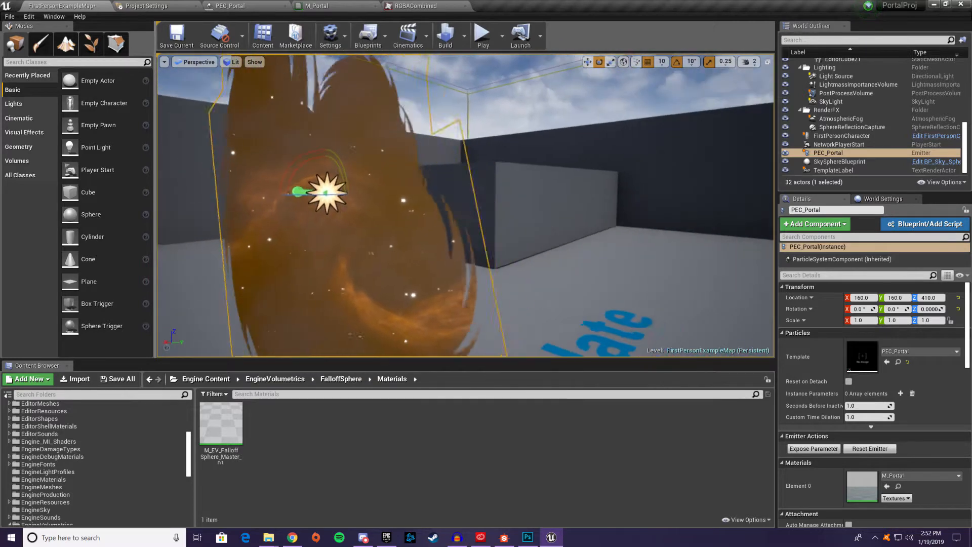
right_click_drag(516, 289, 451, 286)
left_click(516, 288)
right_click_drag(517, 288, 466, 291)
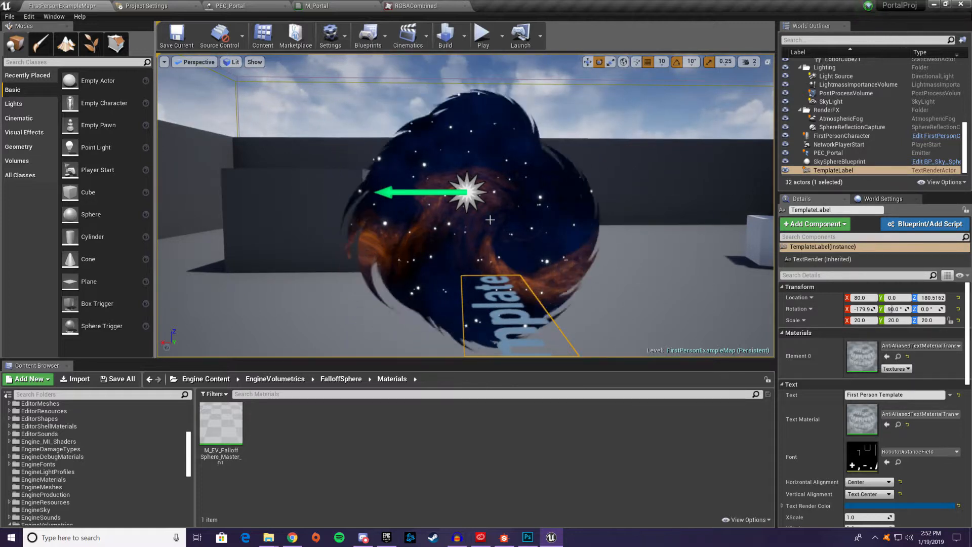
right_click_drag(625, 113, 606, 123)
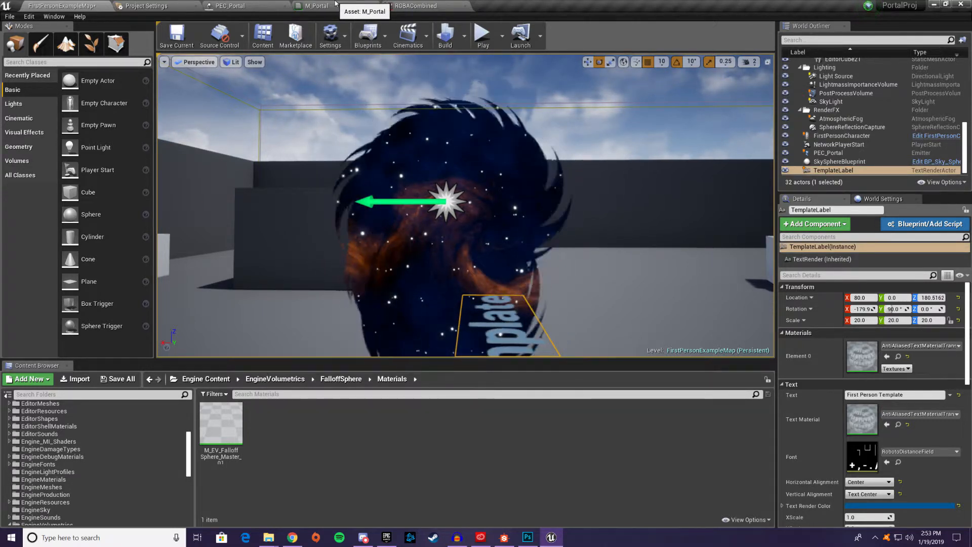
In M_Portal, move the Particle MacroUV and its Multiply node away from the Mask to make room between them
left_click(352, 9)
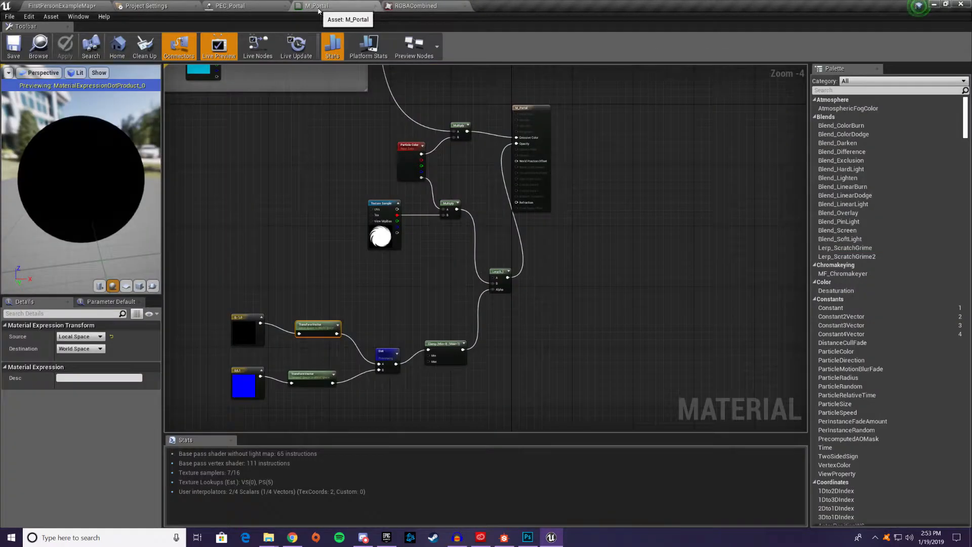
right_click_drag(269, 271, 609, 391)
right_click_drag(264, 293, 694, 392)
right_click_drag(541, 341, 609, 340)
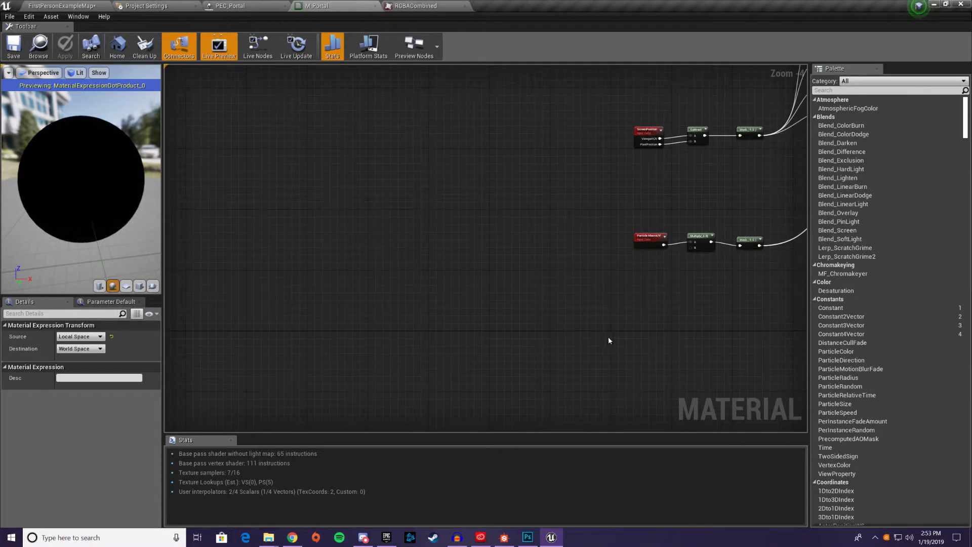
right_click_drag(547, 360, 536, 242)
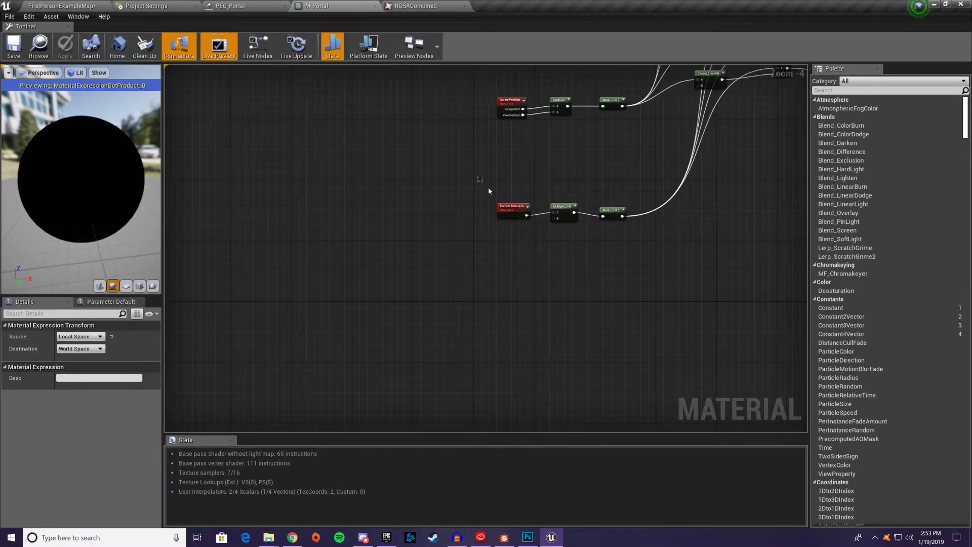
left_click_drag(488, 187, 379, 206)
Add an empty Texture Sample node below the Particle MacroUV and Multiply nodes
left_click(321, 303)
right_click(321, 306)
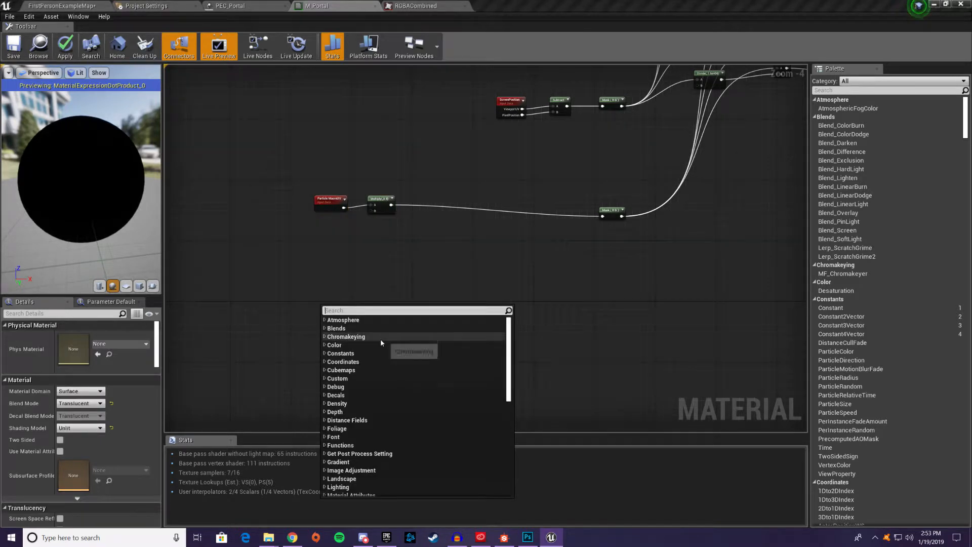
left_click(293, 286)
right_click(301, 295)
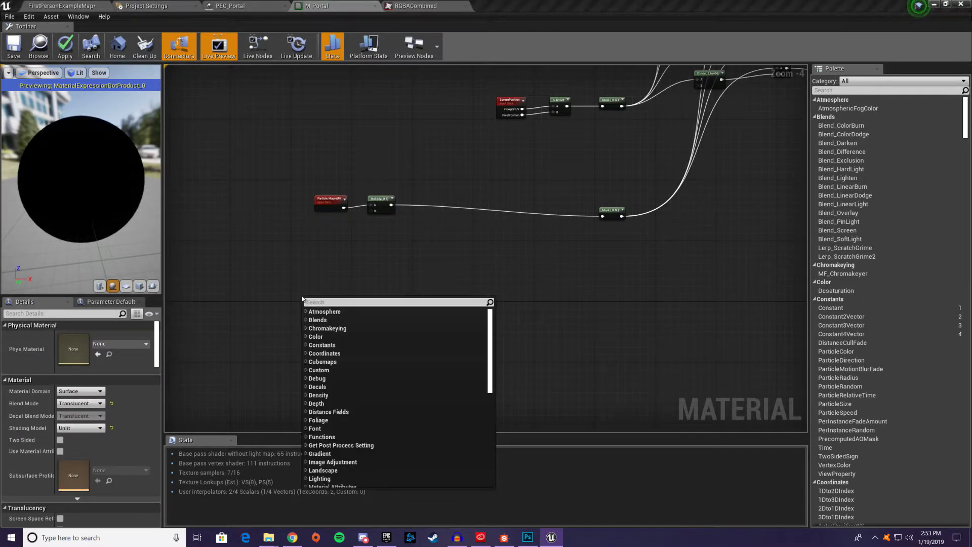
left_click(319, 272)
key("t")
left_click(318, 279)
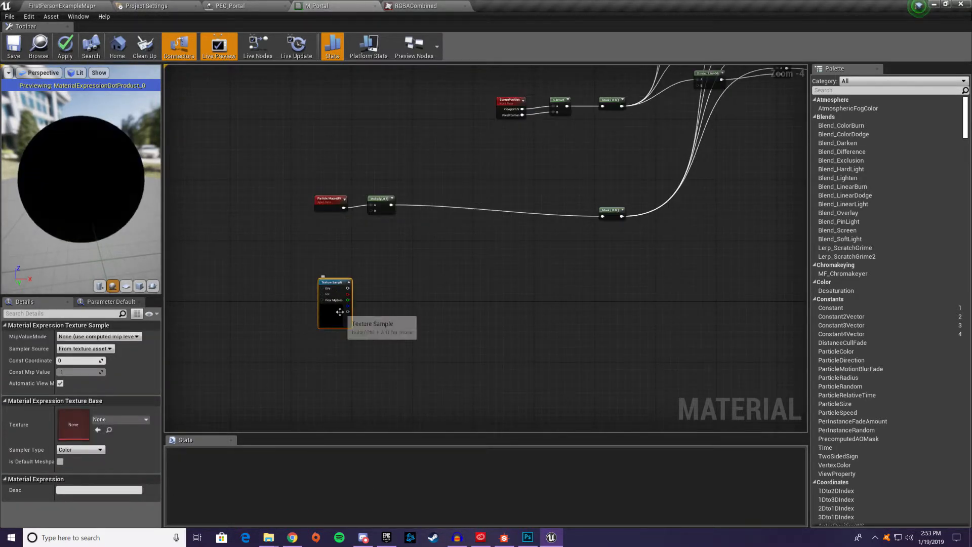
Assign the LowResBlurredNoise texture to the new Texture Sample node
left_click(124, 419)
type("blure")
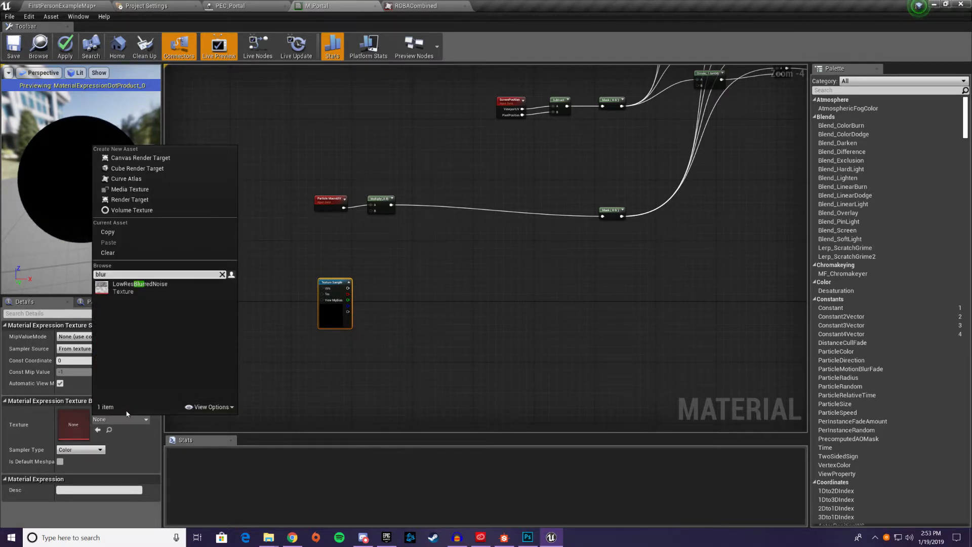
left_click(140, 287)
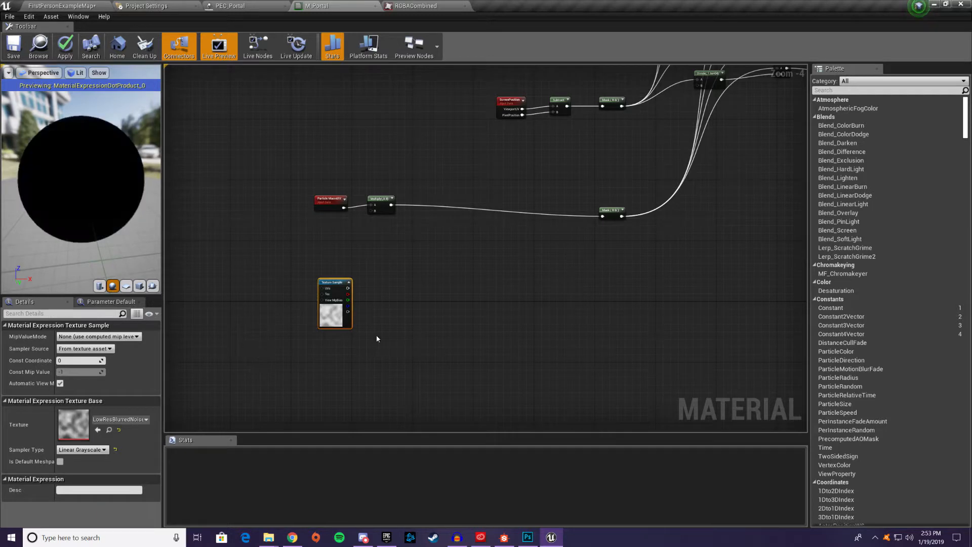
right_click_drag(376, 336, 381, 295)
Open the LowResBlurredNoise texture from the engine content to examine its pattern, and close it again
double_click(335, 267)
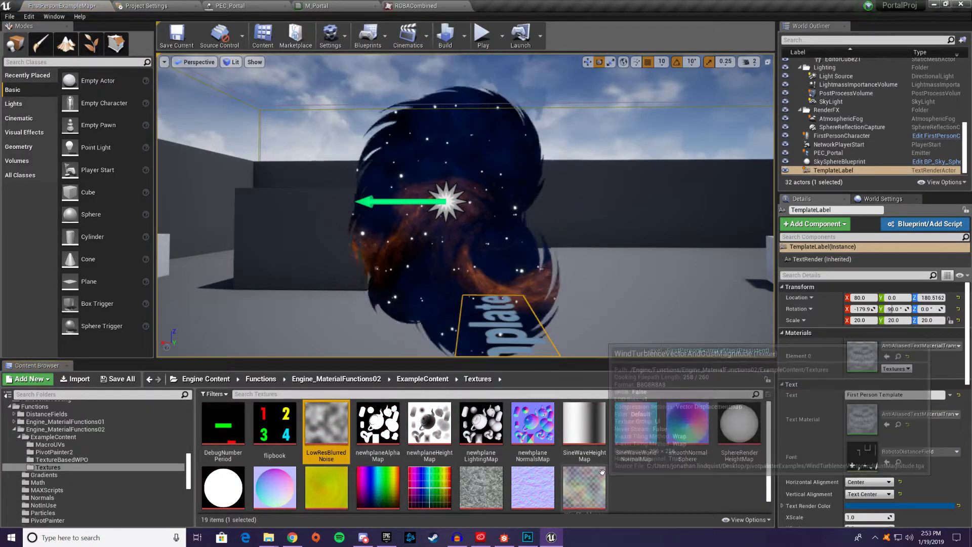
double_click(335, 423)
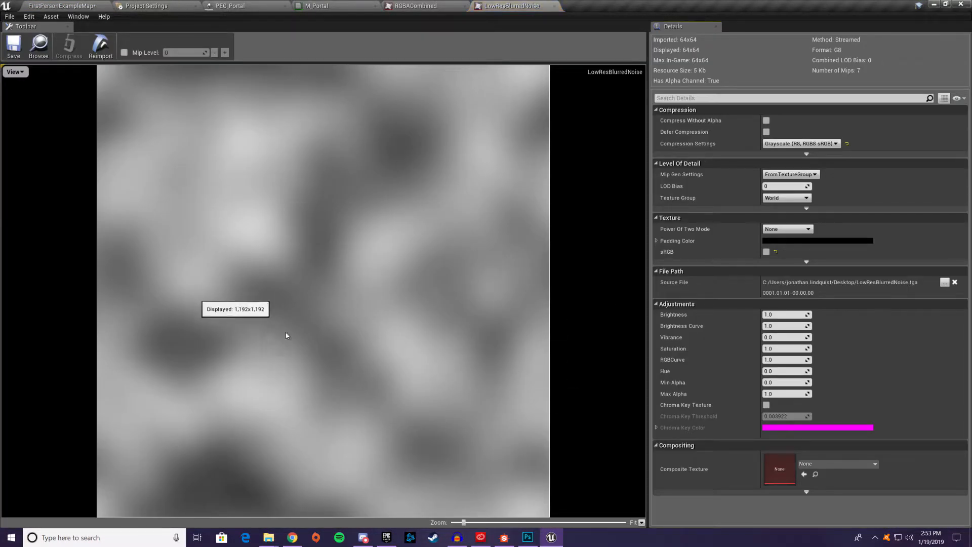
left_click(554, 6)
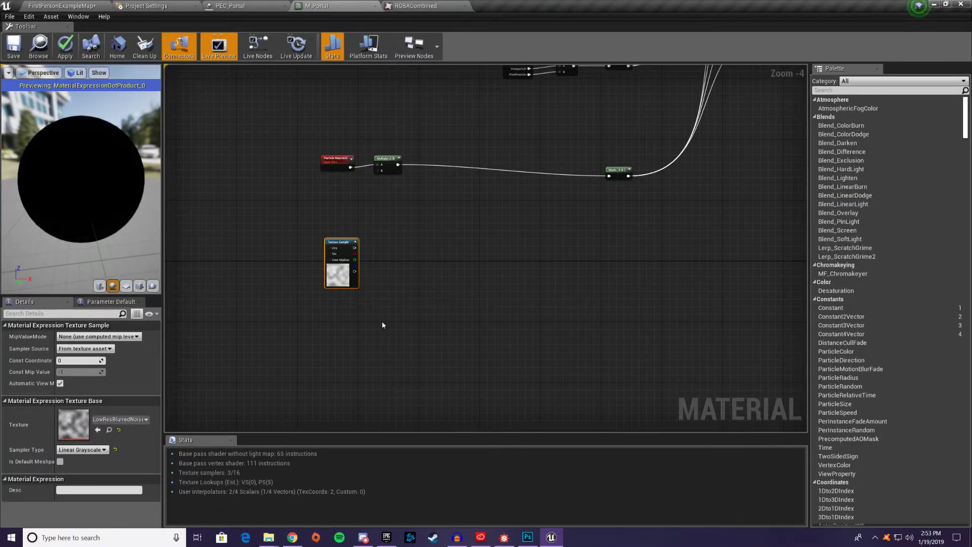
Add a Multiply node beside the noise Texture Sample and feed the sample's red output into its A input
left_click(479, 305)
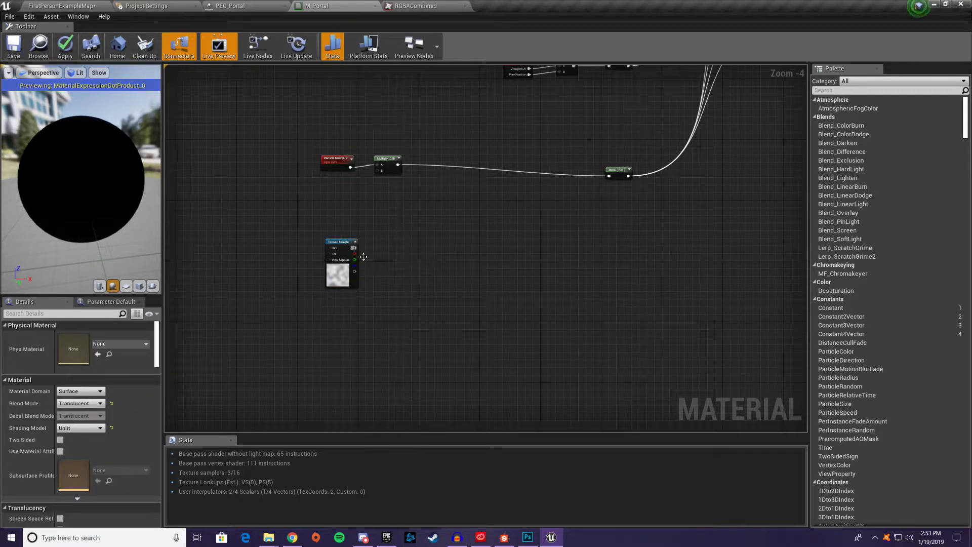
left_click(465, 281)
left_click_drag(354, 254, 457, 283)
left_click(447, 240)
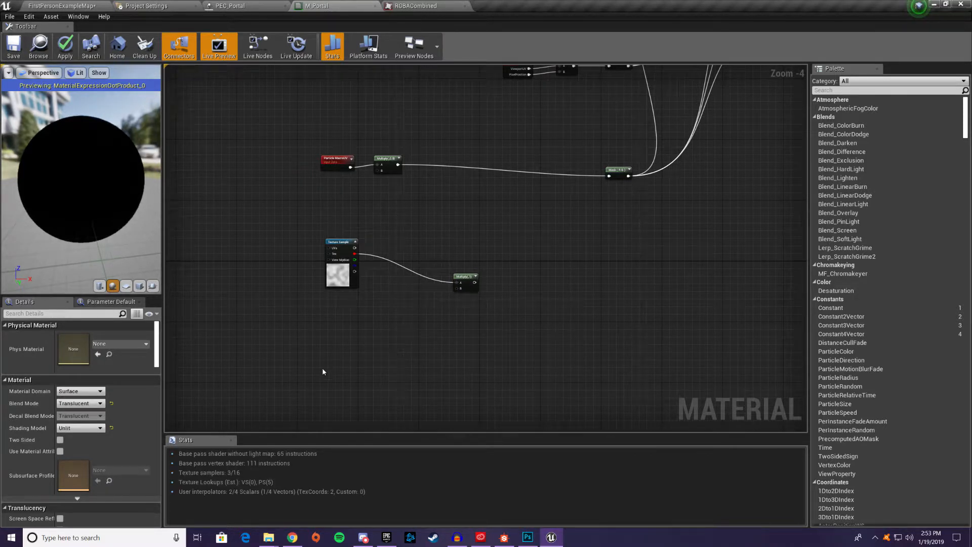
Add a RadialGradientExponential node below the Texture Sample and feed a constant of 1 into its Radius input
right_click(332, 345)
type("radial g")
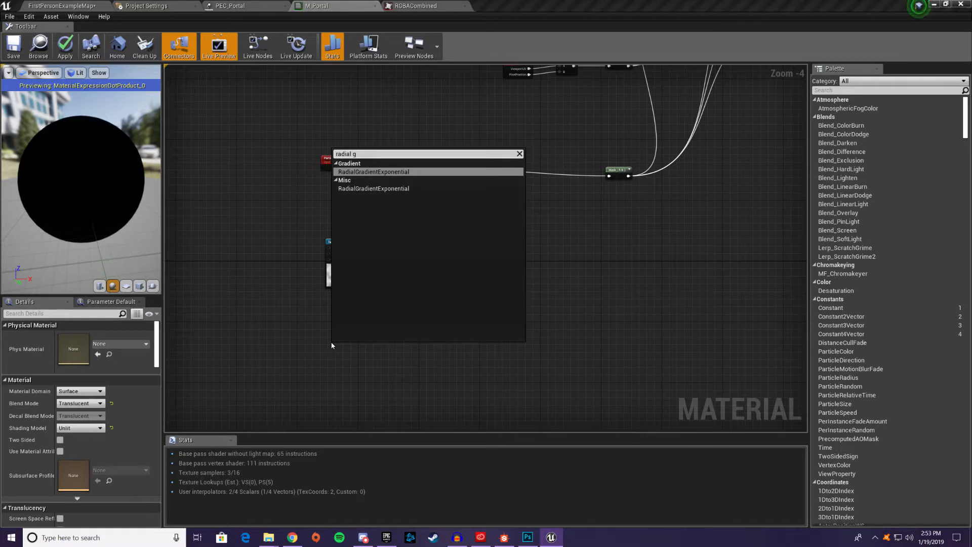
key("Return")
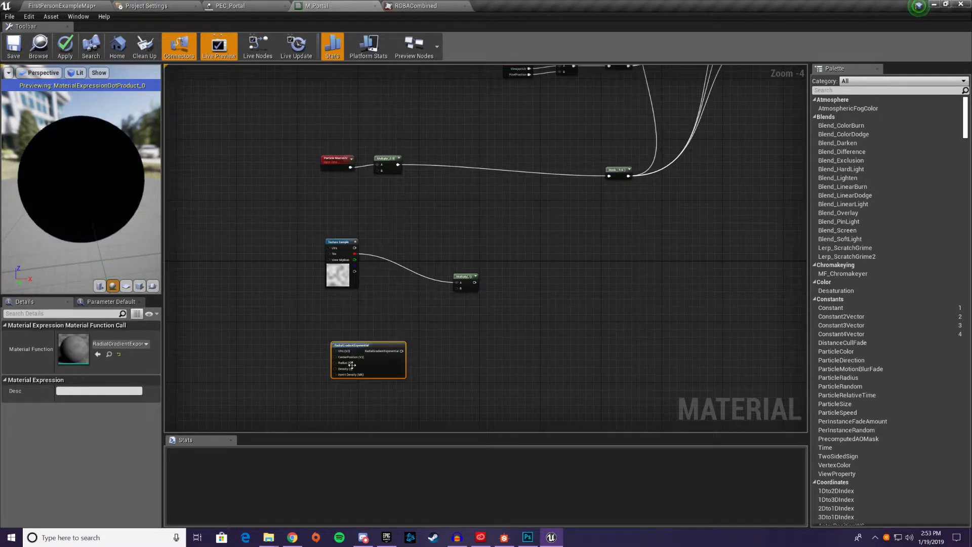
left_click(276, 345)
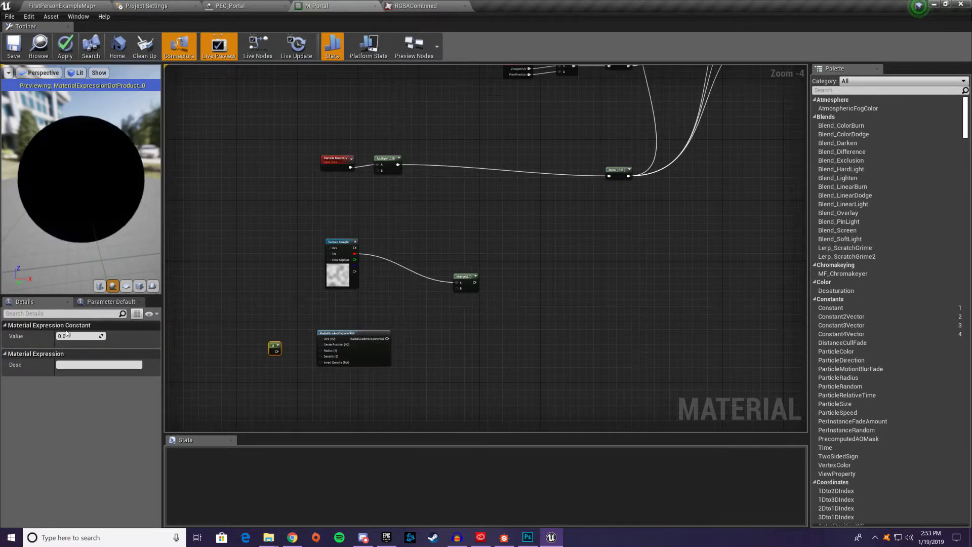
left_click_drag(278, 350, 324, 351)
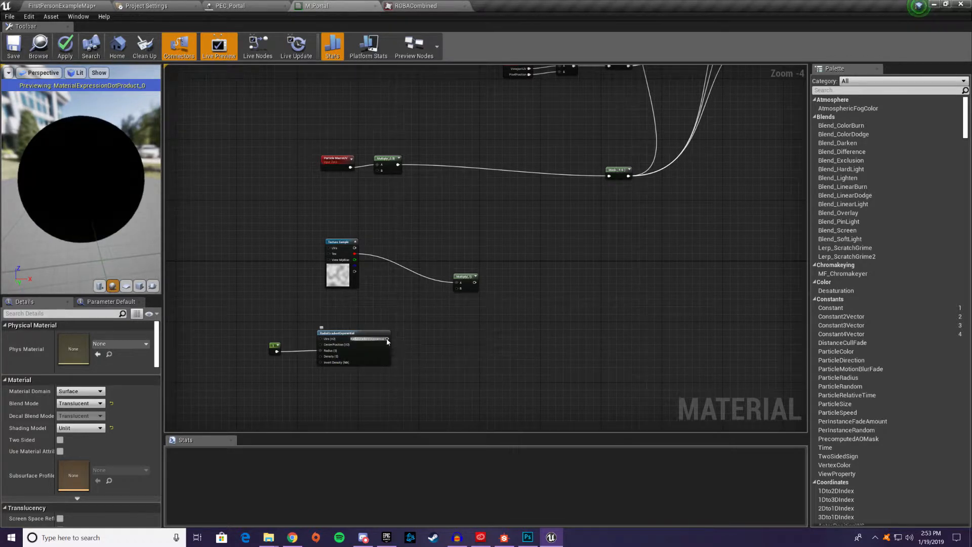
Add a OneMinus node fed by the RadialGradientExponential output
left_click_drag(387, 338, 444, 330)
type("one mu")
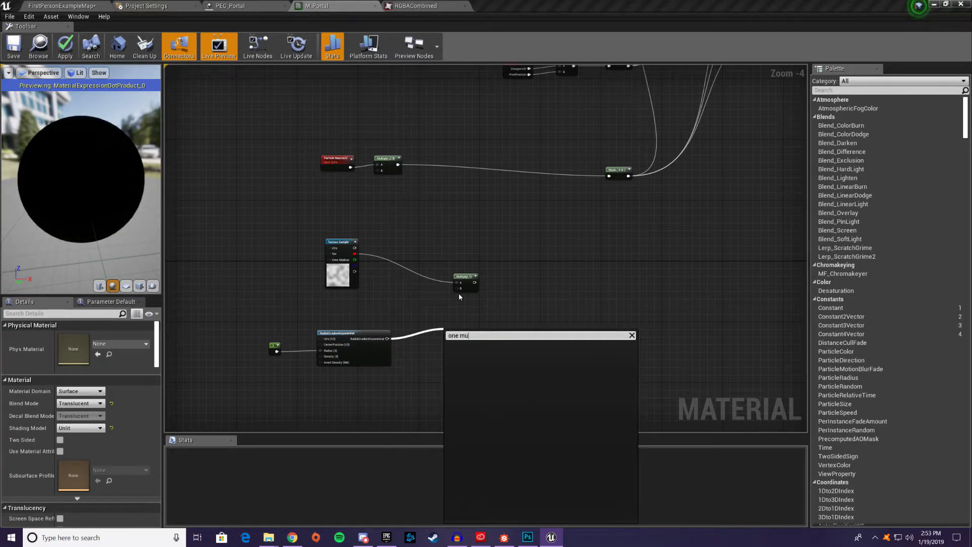
key("BackSpace")
type("inus")
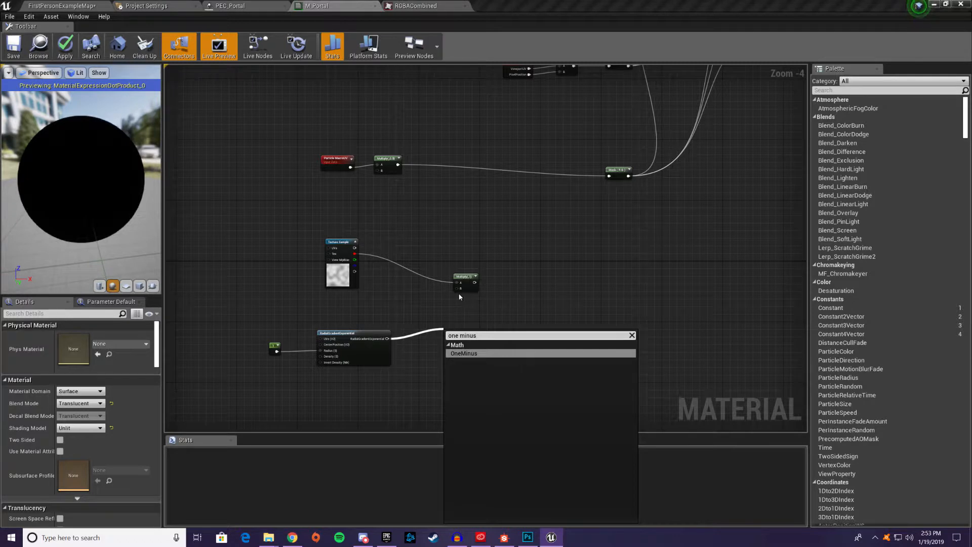
key("Return")
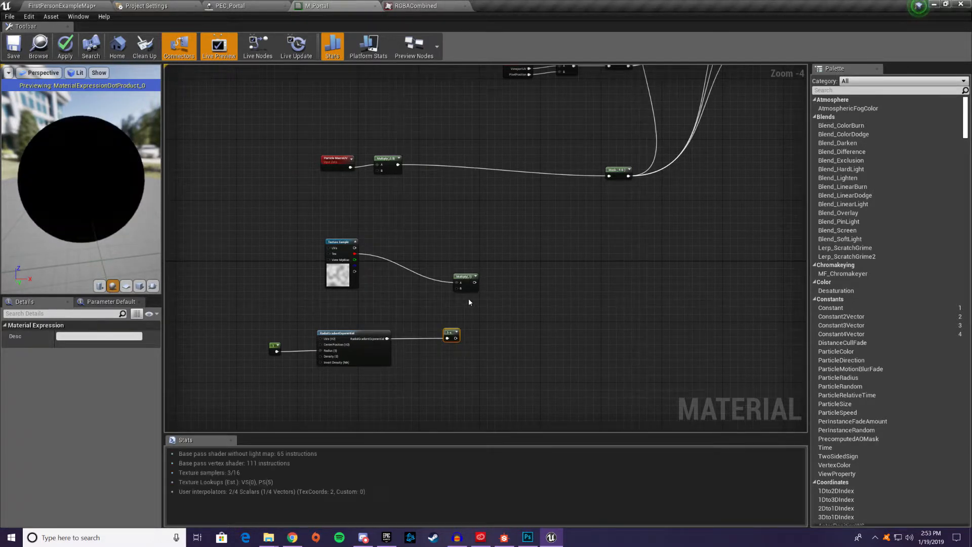
Shift the radial gradient nodes away from the Multiply, connect 1-x to its B input, and show the Multiply's preview
left_click_drag(255, 317, 328, 350)
left_click_drag(452, 334, 470, 270)
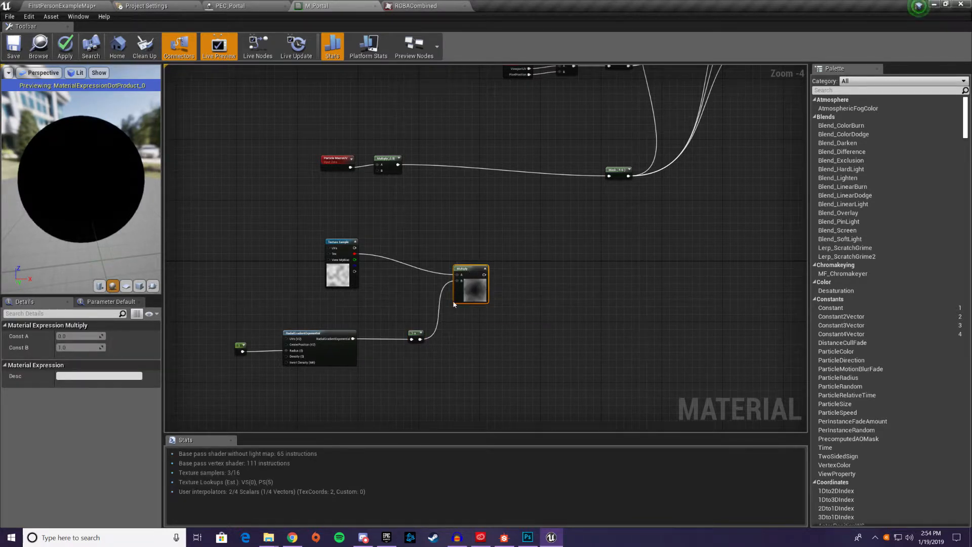
scroll(454, 304, "up", 3)
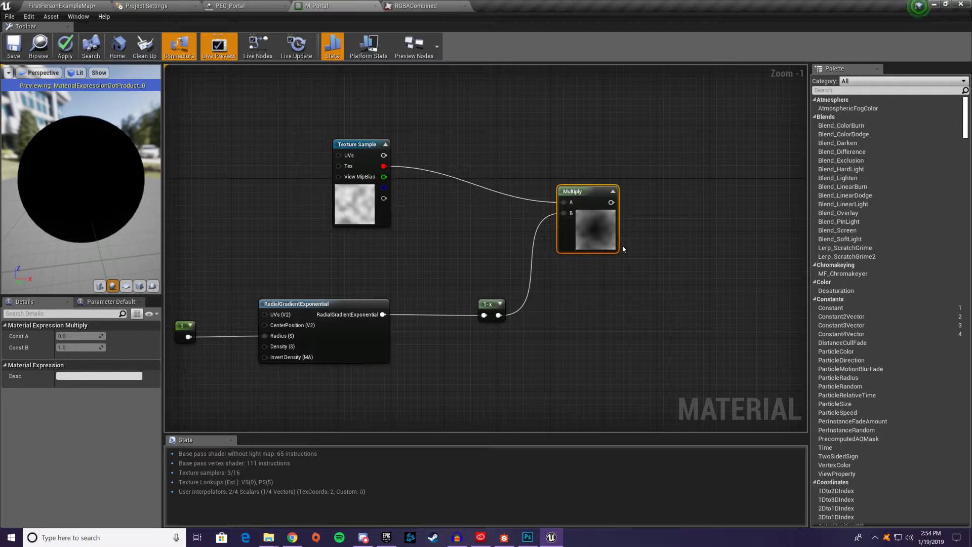
mouse_move(519, 173)
right_mouse_down()
mouse_move(433, 219)
mouse_move(528, 177)
right_mouse_up()
Try feeding RadialGradientExponential directly into the Multiply's B input, and restore the 1-x connection
left_click_drag(392, 317, 572, 216)
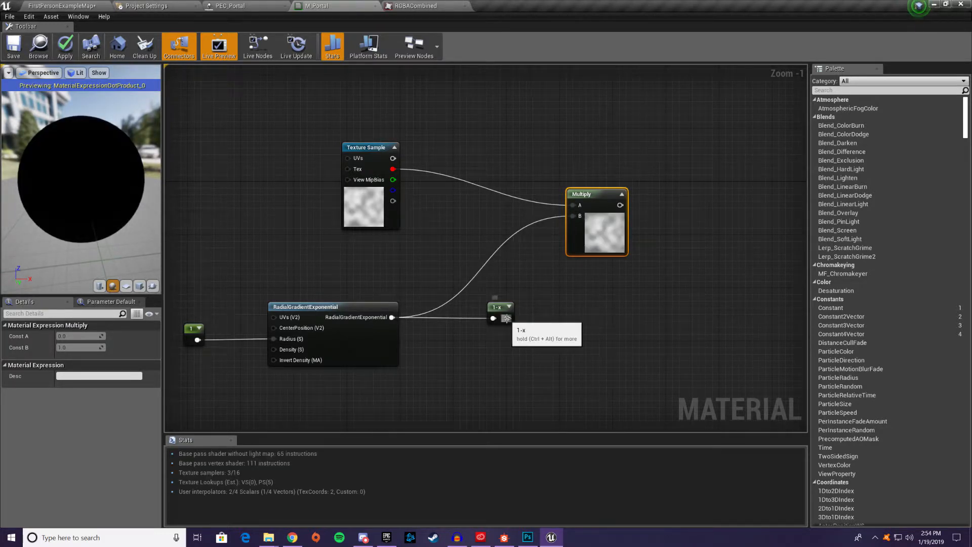
left_click_drag(506, 318, 574, 217)
right_click_drag(612, 222, 535, 268)
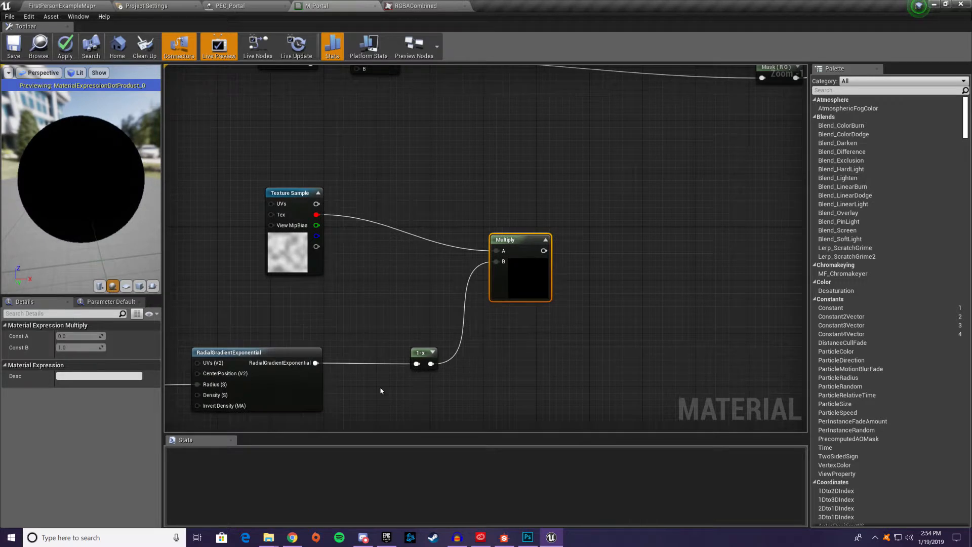
Move the 1-x node closer to the radial gradient and add a second Multiply node with Const B set to 0.1
left_click_drag(419, 354, 411, 352)
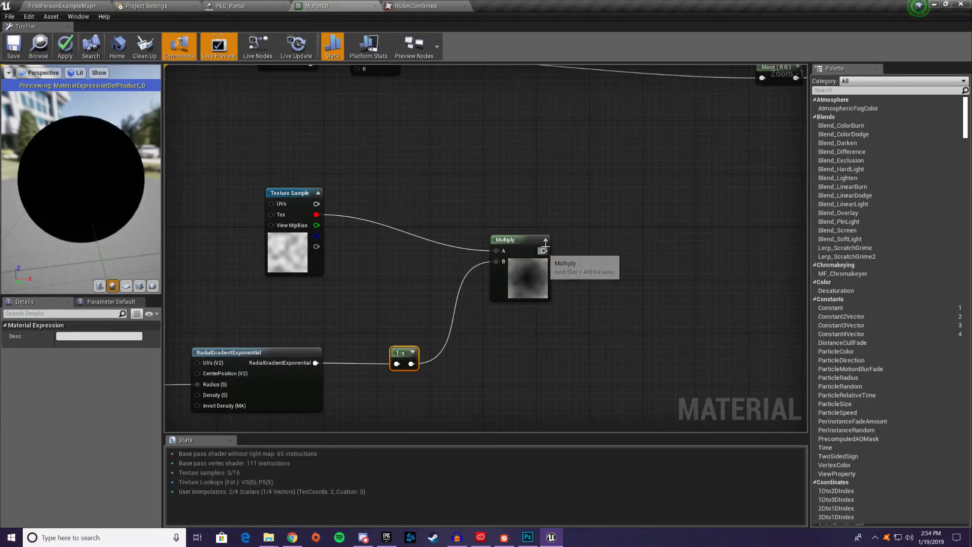
key("m")
left_click(648, 209)
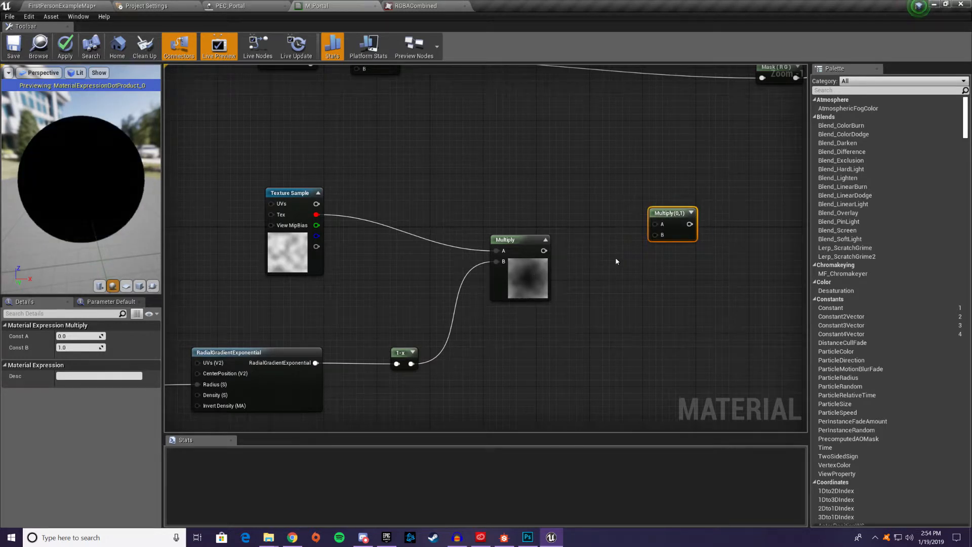
left_click(81, 347)
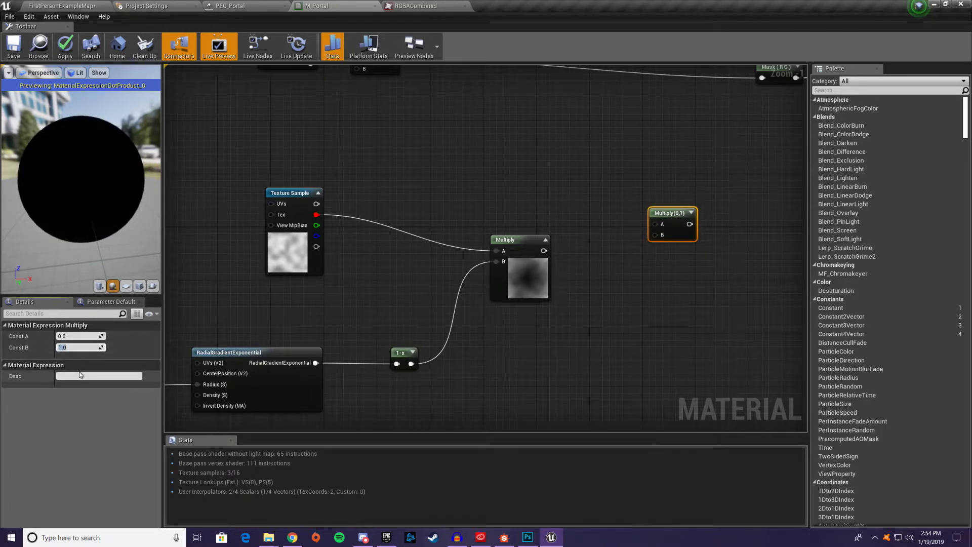
type("0.1")
key("Return")
Connect the noise Multiply's output to the A input of the 0.1 Multiply and arrange the two nodes closer together
left_click_drag(544, 250, 655, 224)
left_click_drag(506, 241, 440, 240)
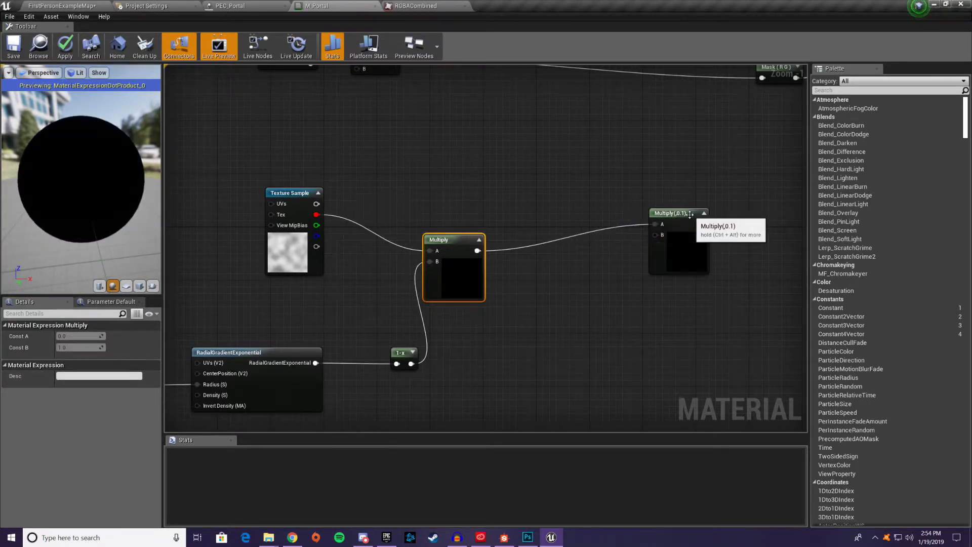
left_click_drag(686, 213, 607, 226)
left_click_drag(466, 242, 486, 241)
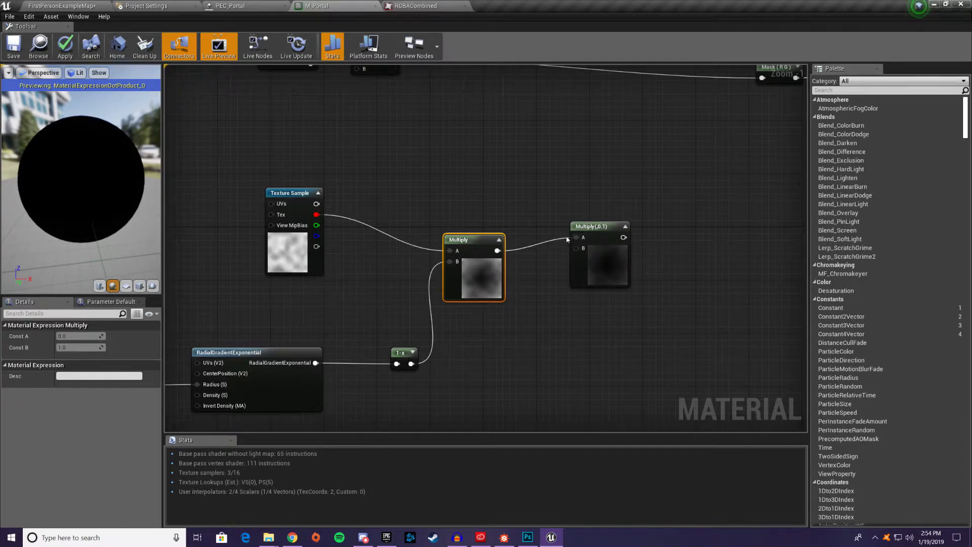
Insert an Add node before the Mask, summing the MacroUV Multiply in A and the 0.1 Multiply in B, and save M_Portal
right_click_drag(534, 221, 442, 337)
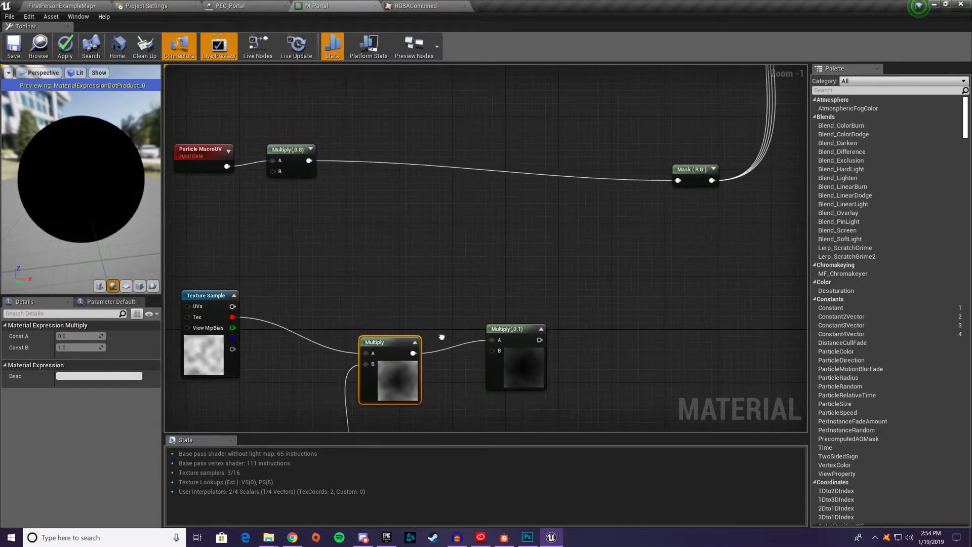
left_click(564, 203)
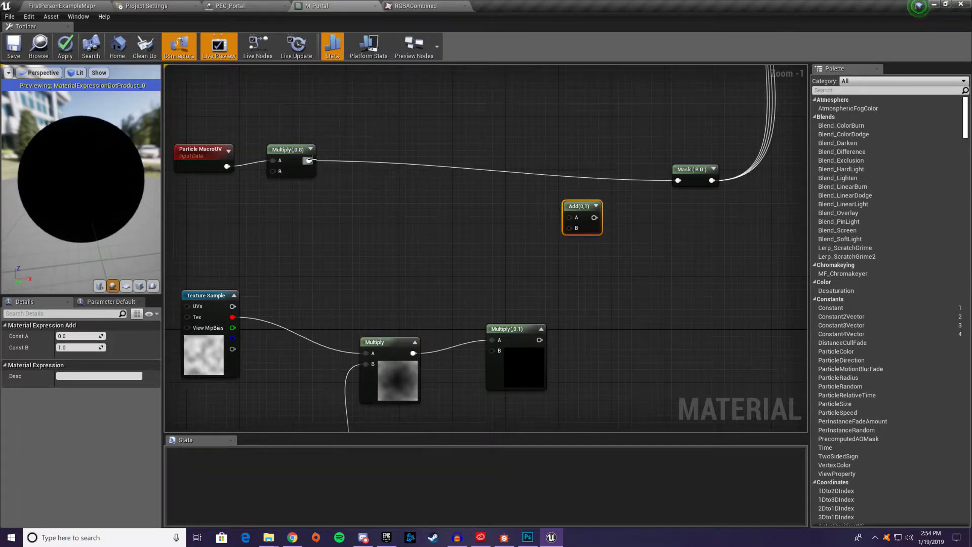
left_click_drag(309, 161, 568, 218)
left_click_drag(539, 340, 678, 183)
left_click(601, 184)
left_click_drag(577, 205, 593, 181)
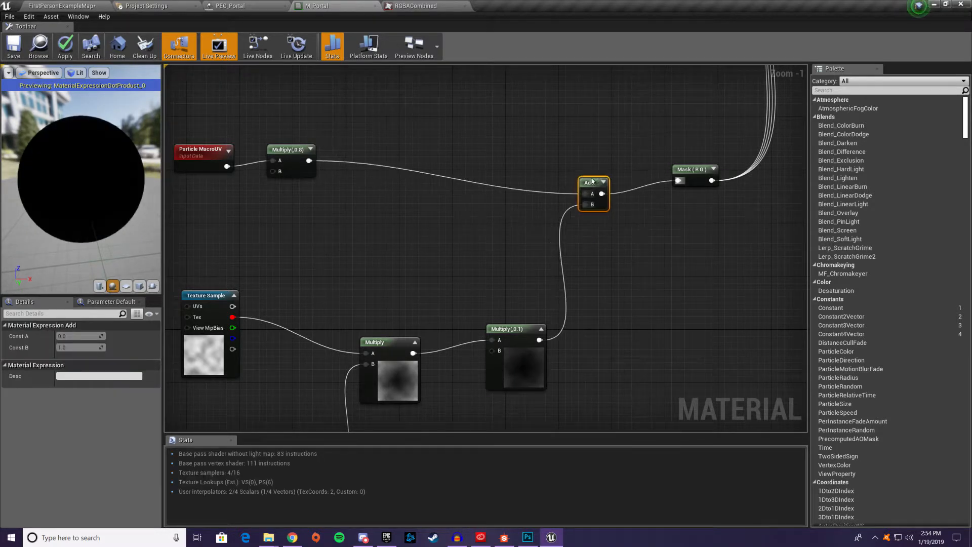
left_click(63, 40)
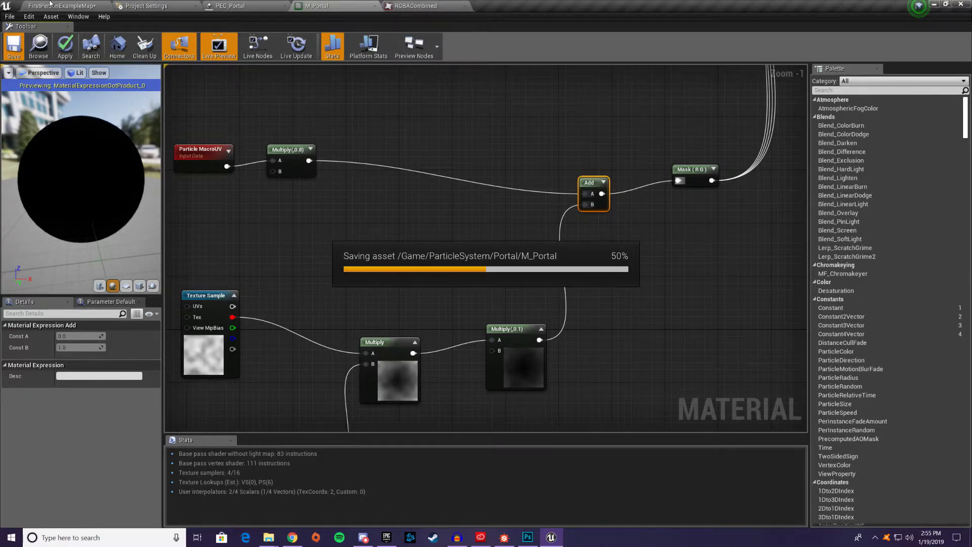
Return to the level and examine the portal's distorted starfield up close and from different angles
left_click(51, 4)
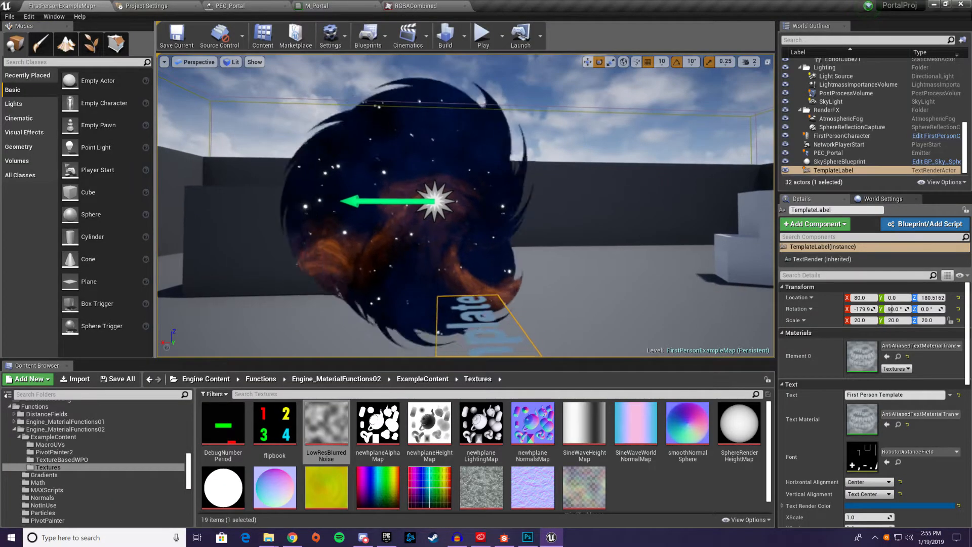
scroll(266, 175, "up", 3)
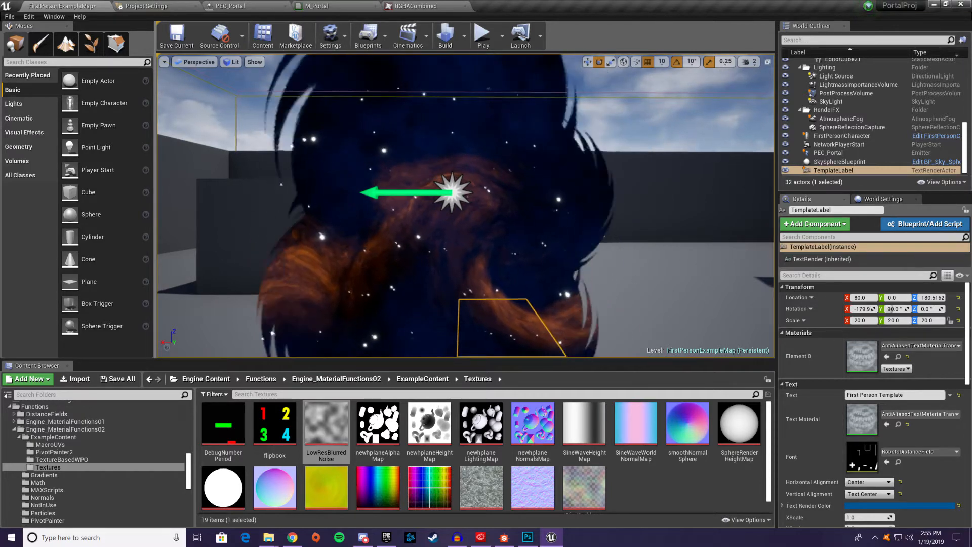
right_click_drag(465, 206, 479, 227)
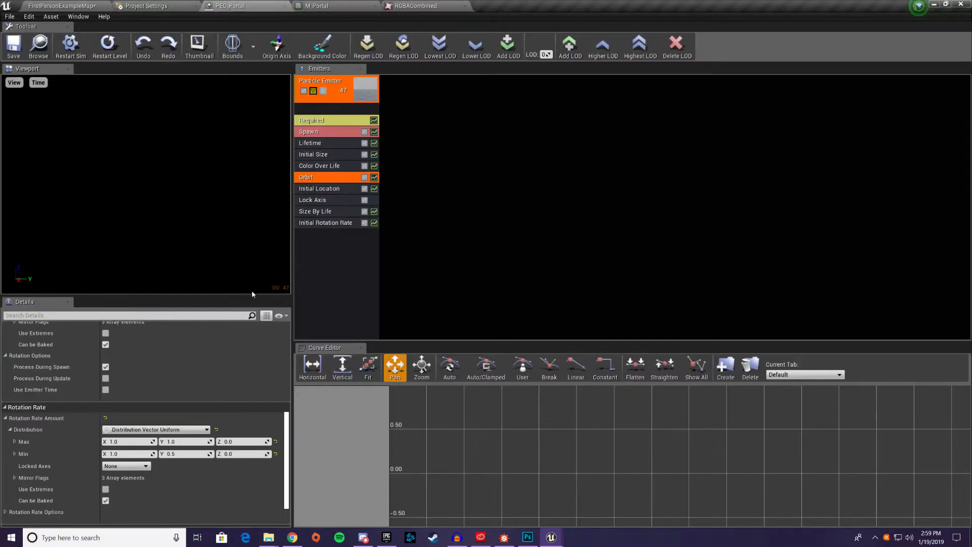
Review the Orbit module's offset, rotation and rotation rate settings in PEC_Portal, and return to the level
scroll(251, 436, "up", 10)
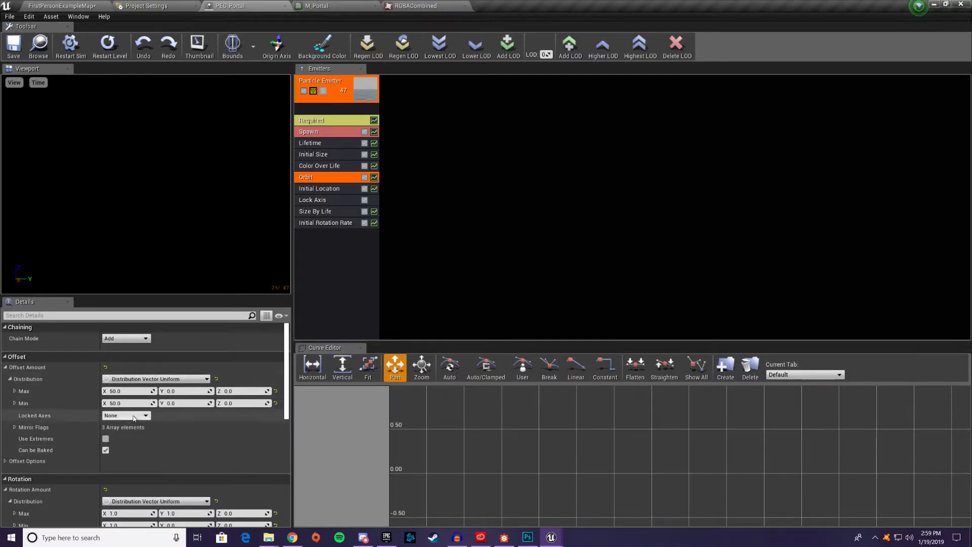
scroll(211, 393, "down", 4)
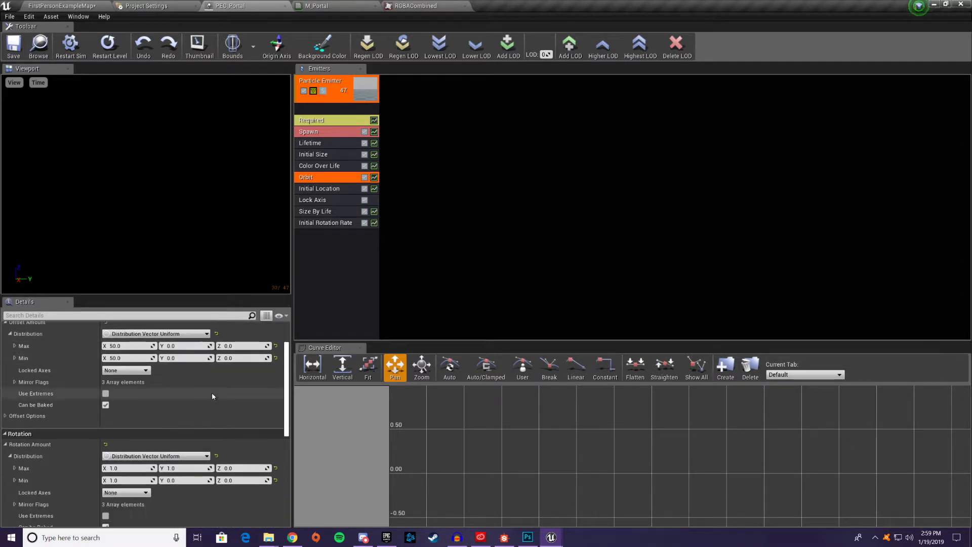
scroll(207, 383, "down", 1)
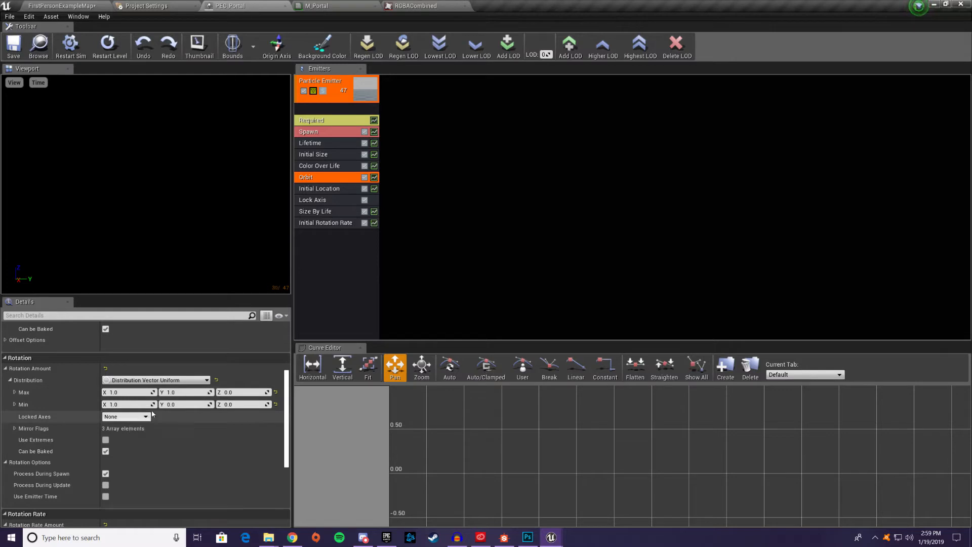
scroll(192, 410, "down", 4)
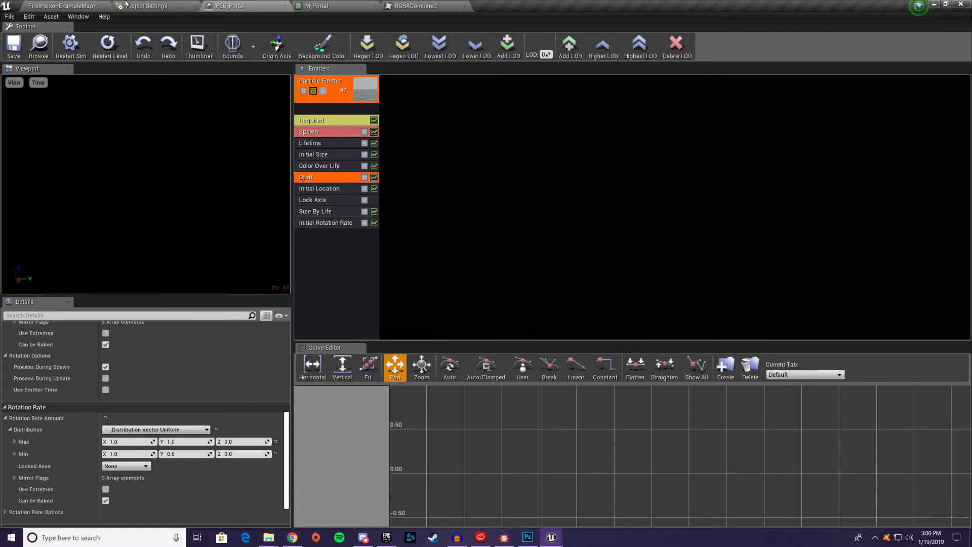
left_click(75, 8)
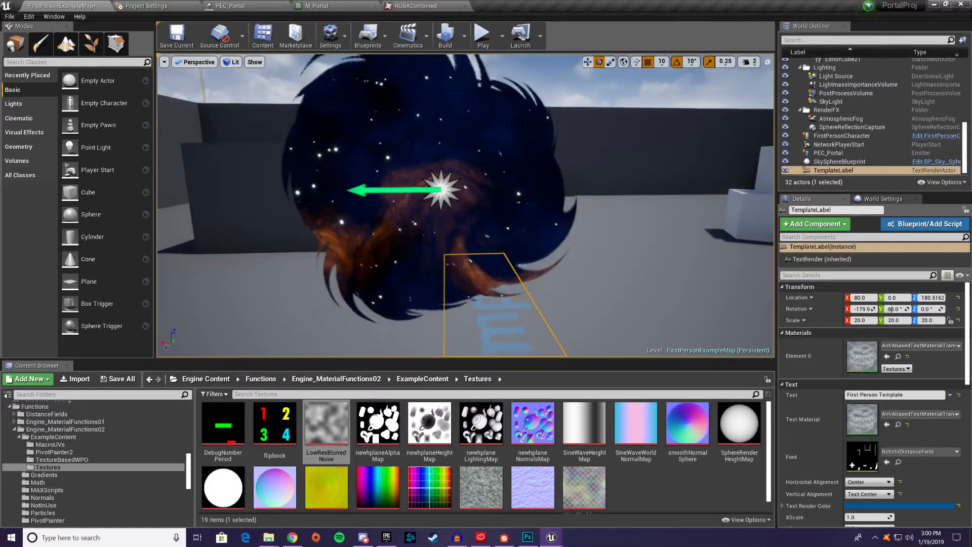
Examine the portal's starfield in the level from the front, from both sides and from slightly above
key("d")
right_click_drag(466, 205, 623, 220)
key("d")
key("a")
key("d")
key("a")
key("a")
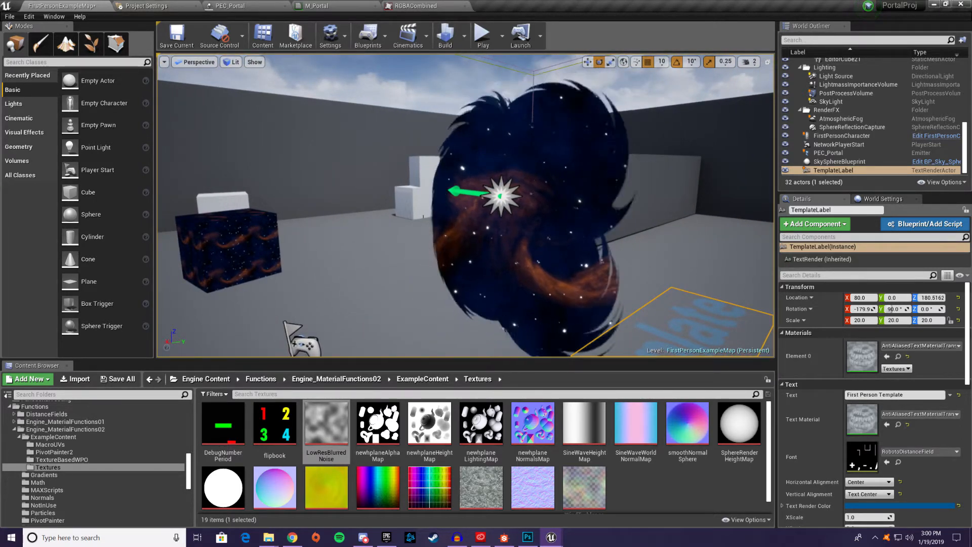
right_click_drag(515, 208, 422, 200)
key("s")
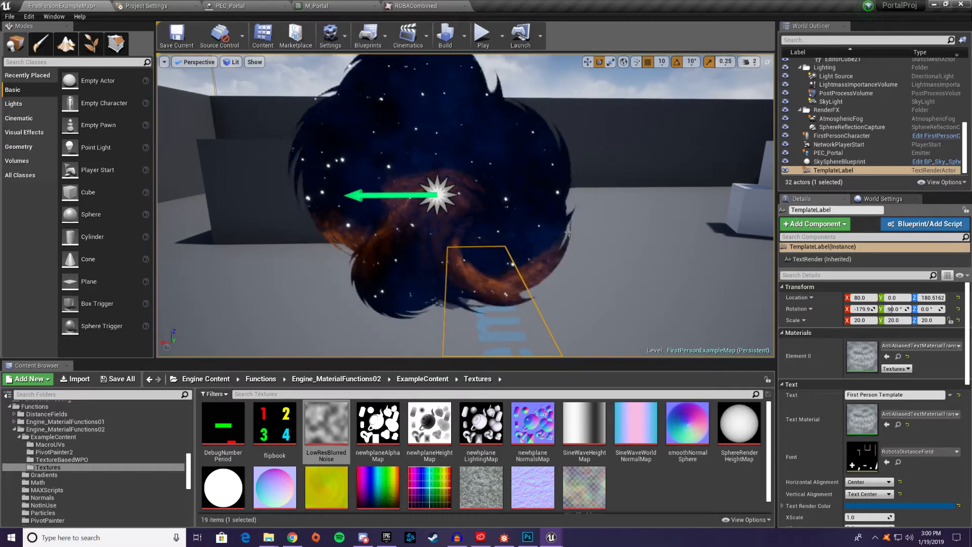
right_click_drag(568, 233, 580, 276)
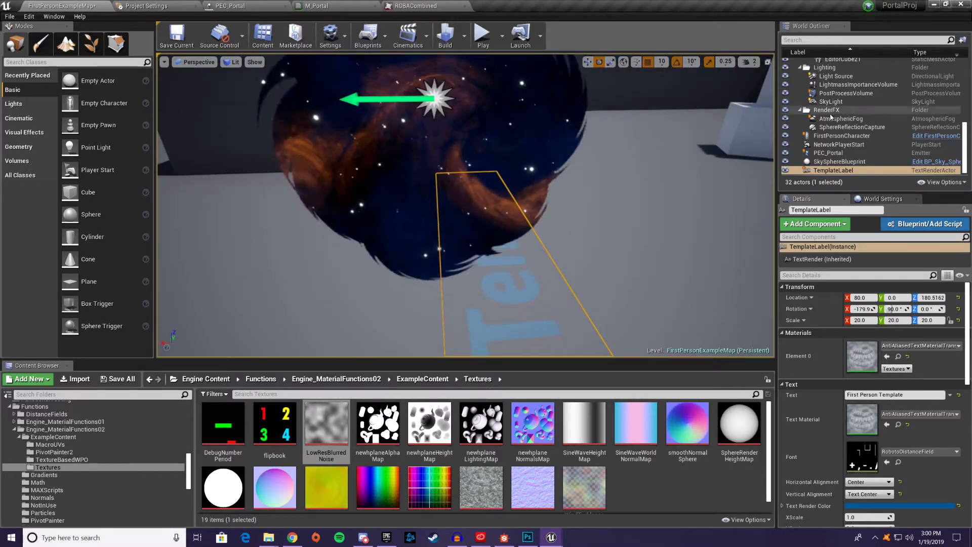
Select the cube behind the portal and run the level in Simulate mode
left_click(738, 128)
right_click_drag(708, 136, 702, 106)
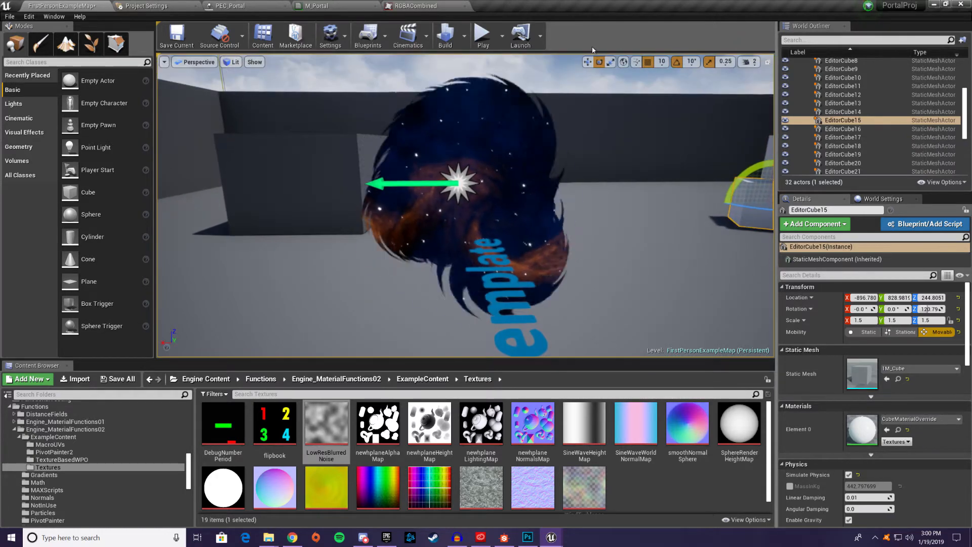
left_click(501, 36)
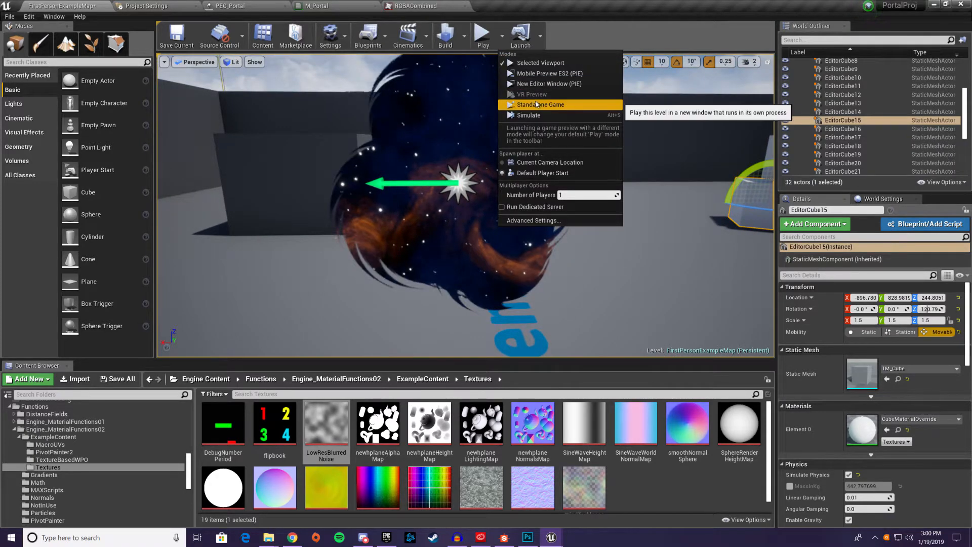
left_click(527, 115)
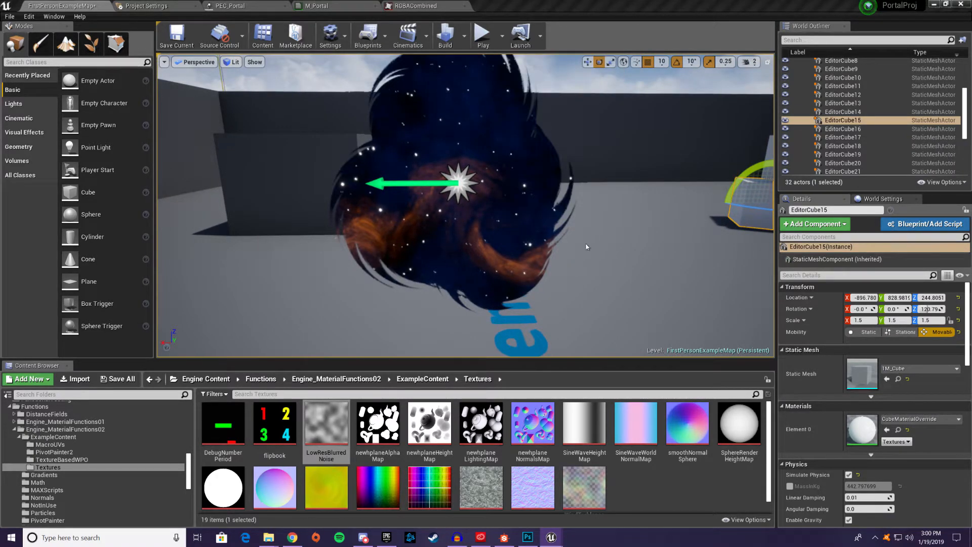
right_click_drag(585, 243, 569, 225)
key("s")
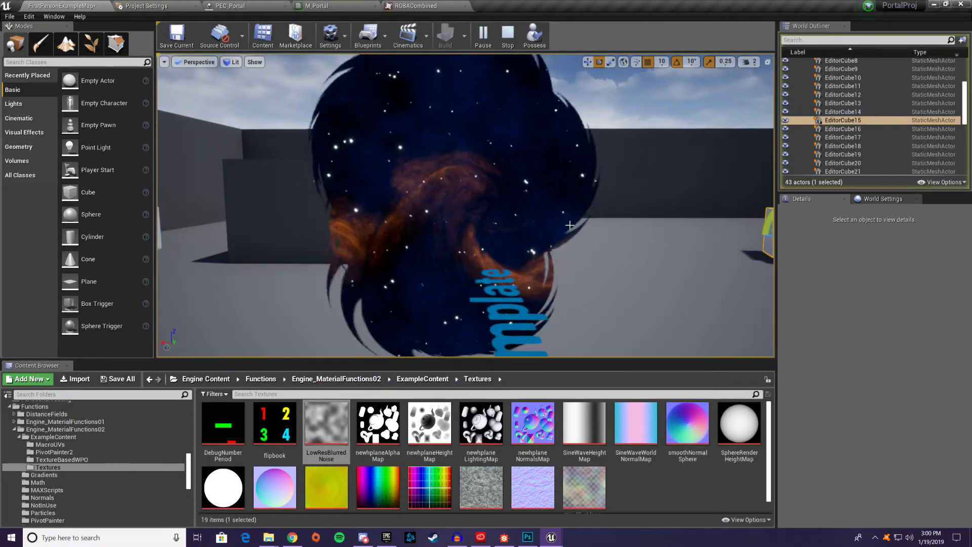
Examine the portal effect from several angles while the simulation runs
right_click_drag(525, 304, 890, 281)
key("a")
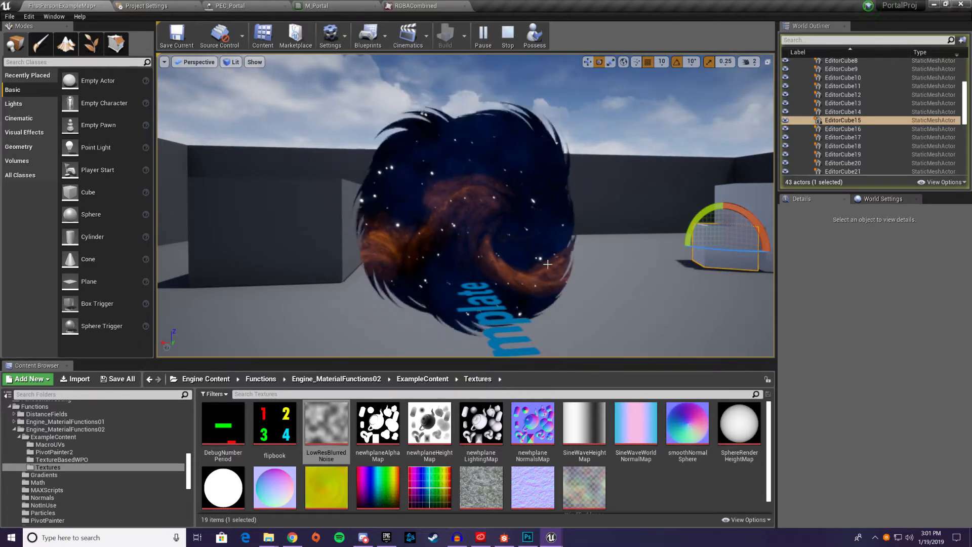
mouse_move(464, 256)
left_mouse_down("alt")
mouse_move(438, 256)
mouse_move(474, 261)
left_mouse_up("alt")
key("a")
right_click_drag(474, 260, 432, 252)
key("d")
key("d")
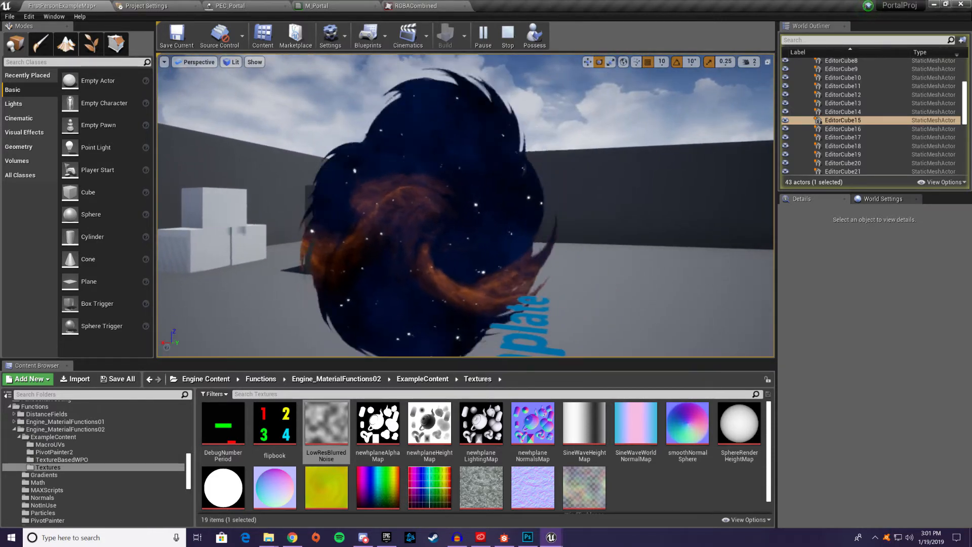
Move the TemplateLabel floor text along the X axis to about -170, clear of the portal, and select a background cube instead
left_click(542, 340)
key("f")
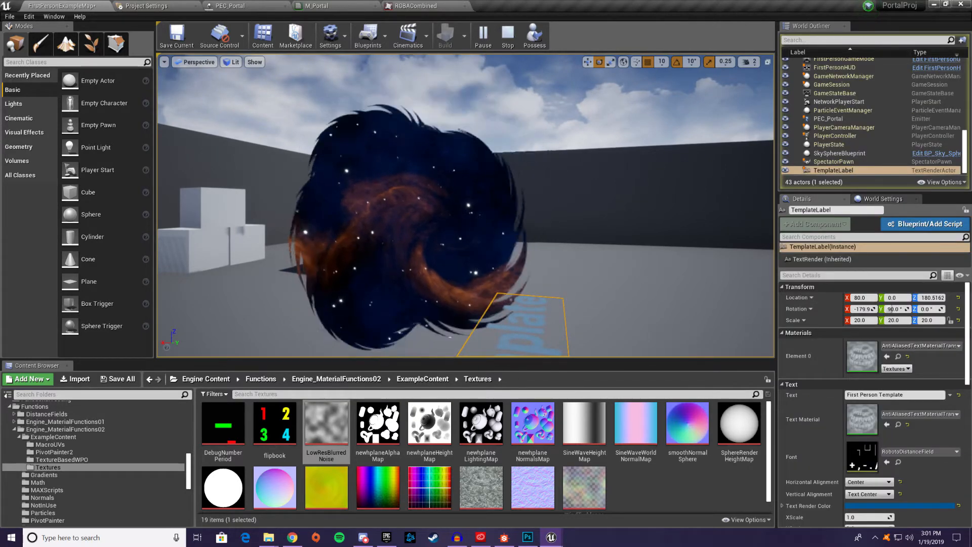
left_click(588, 62)
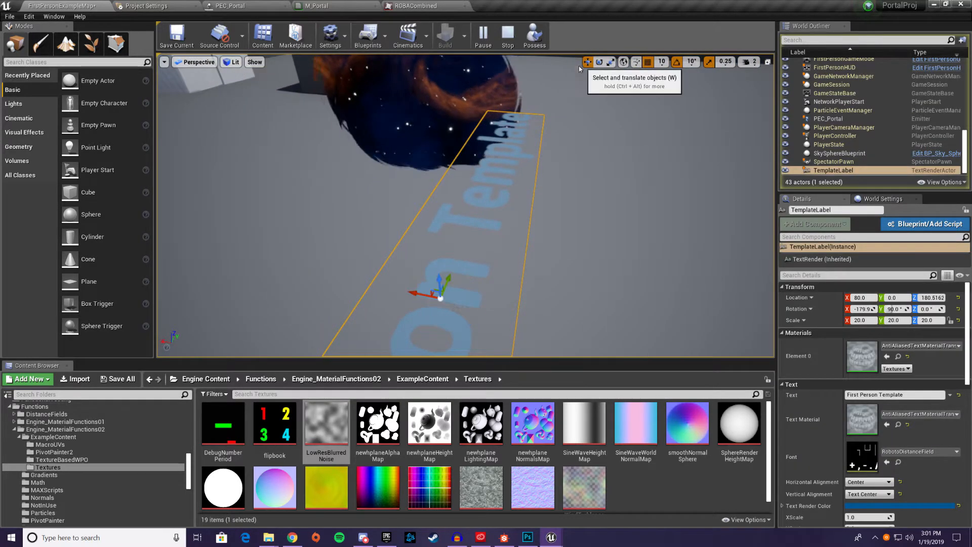
left_click_drag(423, 292, 684, 327)
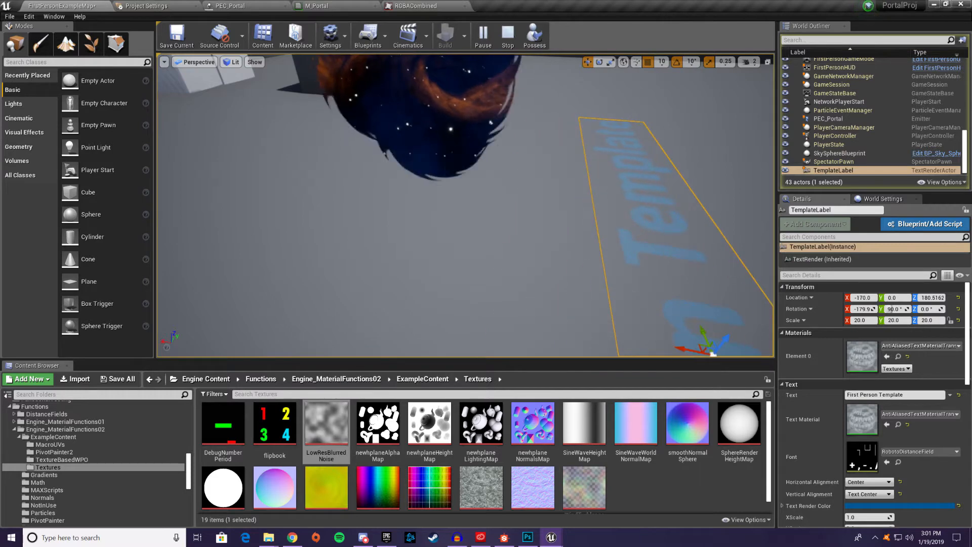
right_click_drag(683, 327, 654, 254)
left_click(506, 228)
right_click_drag(506, 227, 549, 228)
left_click(349, 289)
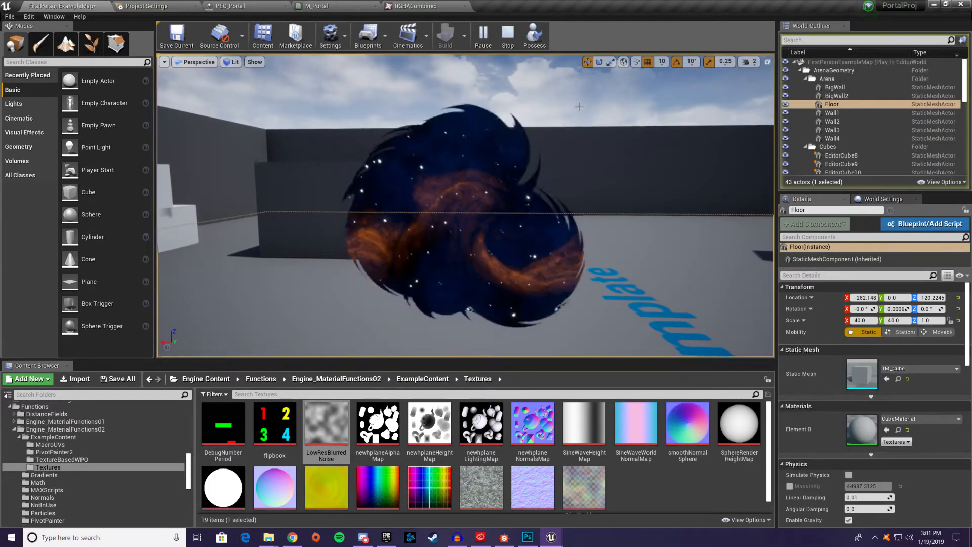
left_click(177, 219)
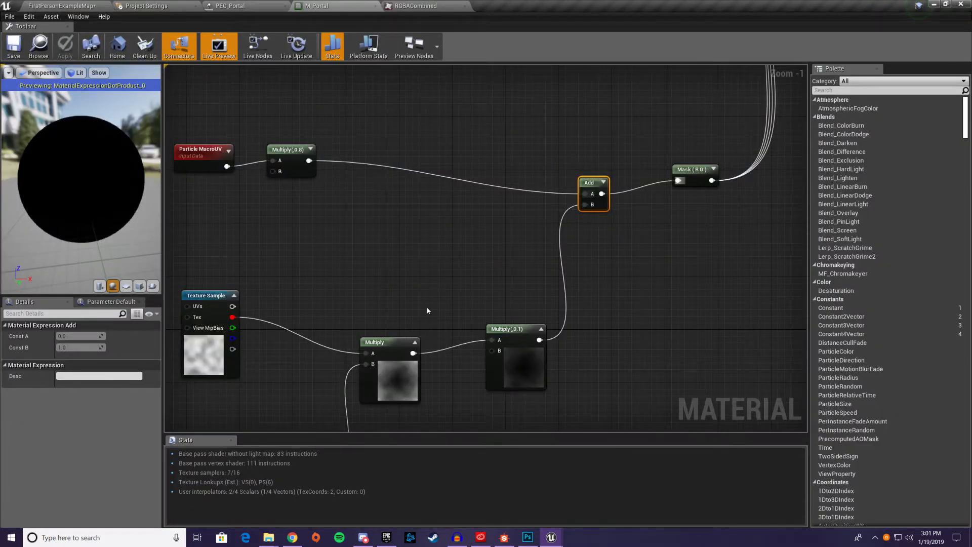
Review the M_Portal node graph, from the UV and texture layering nodes through to the opacity nodes and material output
scroll(426, 310, "down", 3)
right_click_drag(424, 307, 316, 273)
right_click_drag(539, 226, 412, 348)
right_click_drag(555, 261, 462, 302)
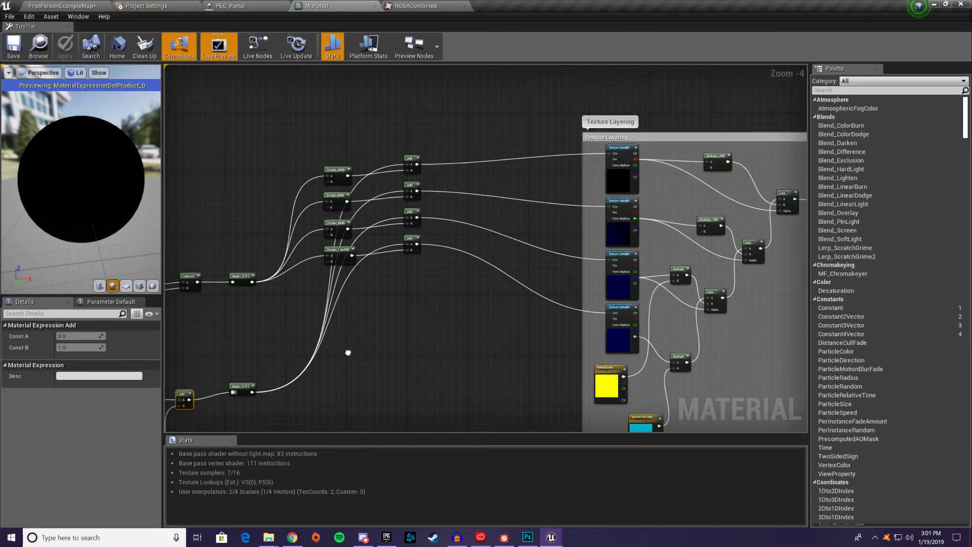
right_click_drag(348, 351, 77, 36)
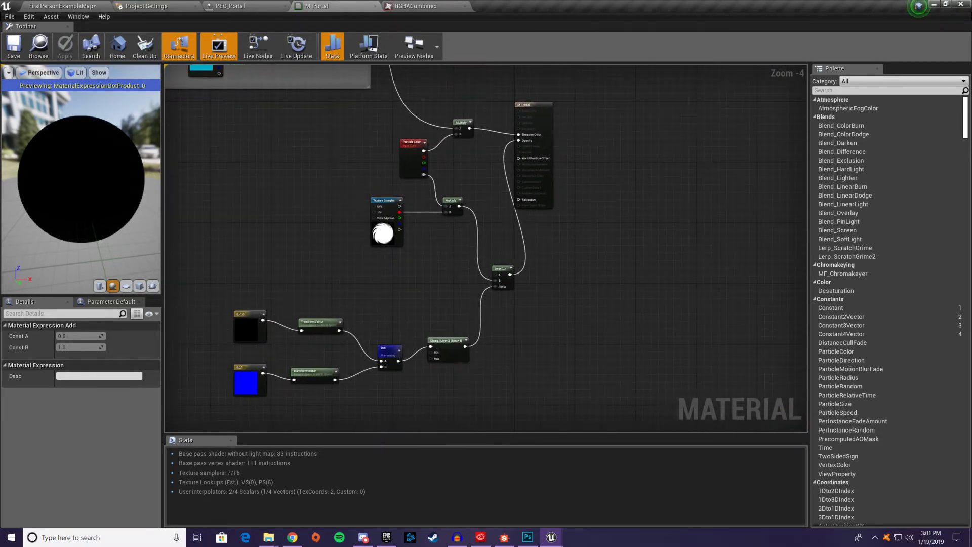
Return to the simulated level and inspect the finished portal from the front and slightly to each side
left_click(90, 6)
mouse_move(324, 192)
right_mouse_down()
mouse_move(385, 197)
mouse_move(324, 218)
mouse_move(294, 212)
mouse_move(329, 201)
right_mouse_up()
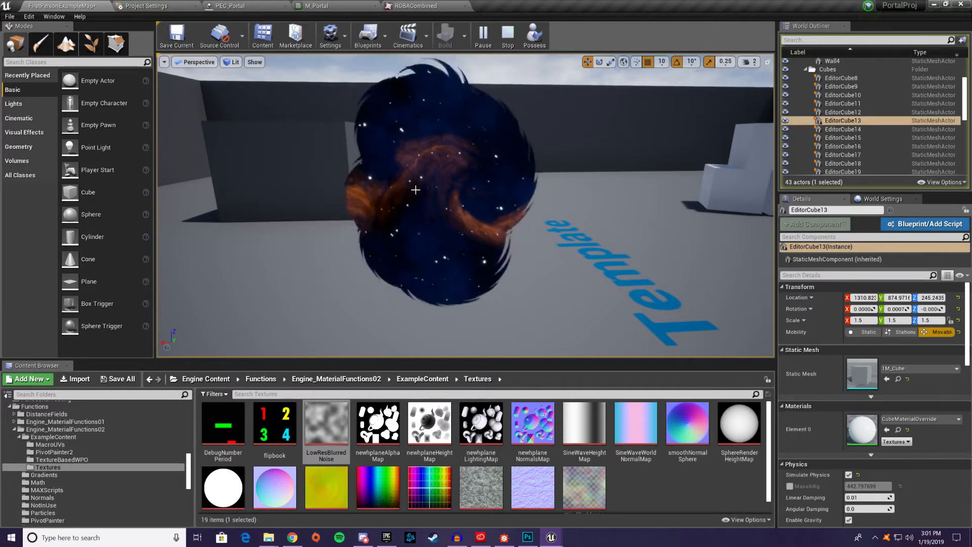
right_click_drag(443, 157, 556, 161)
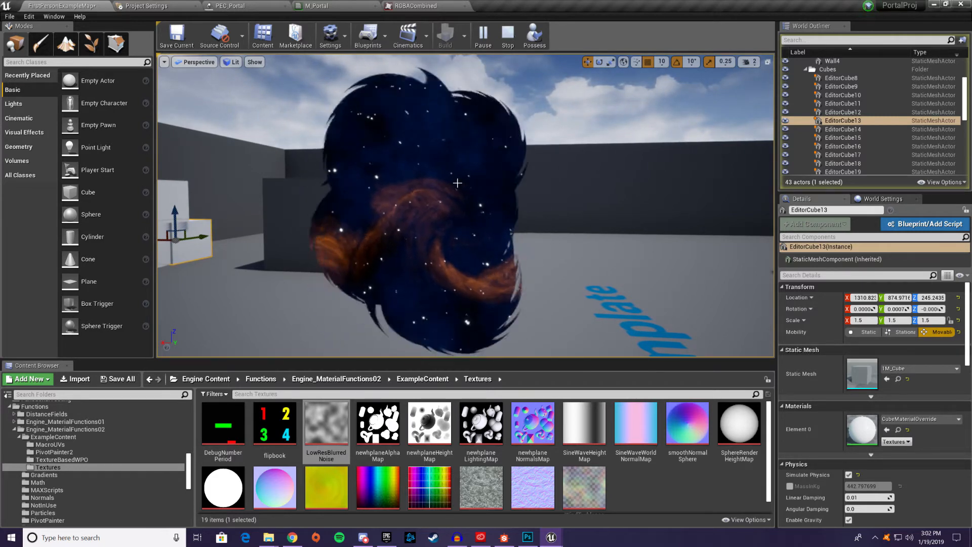
mouse_move(495, 220)
right_mouse_down()
mouse_move(492, 236)
mouse_move(510, 224)
mouse_move(485, 222)
right_mouse_up()
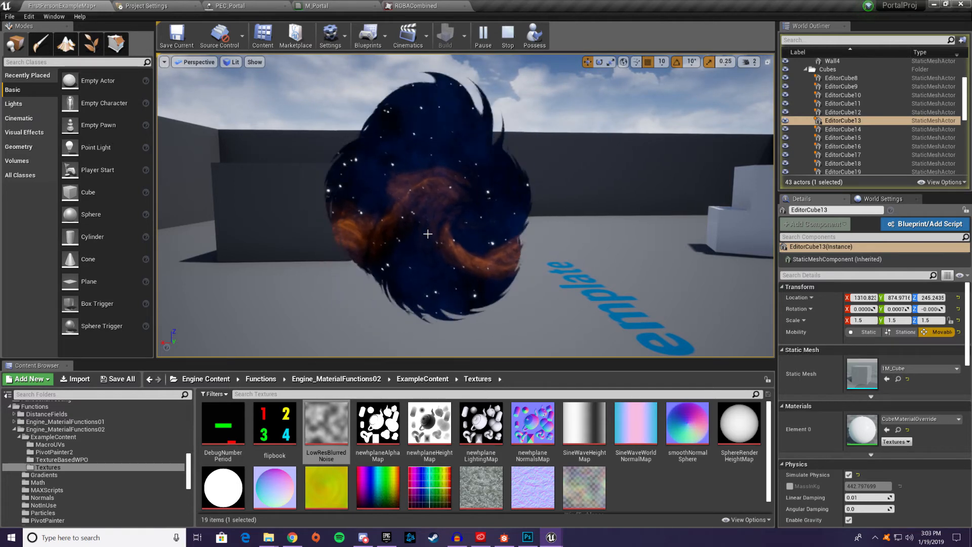
right_click_drag(428, 234, 451, 228)
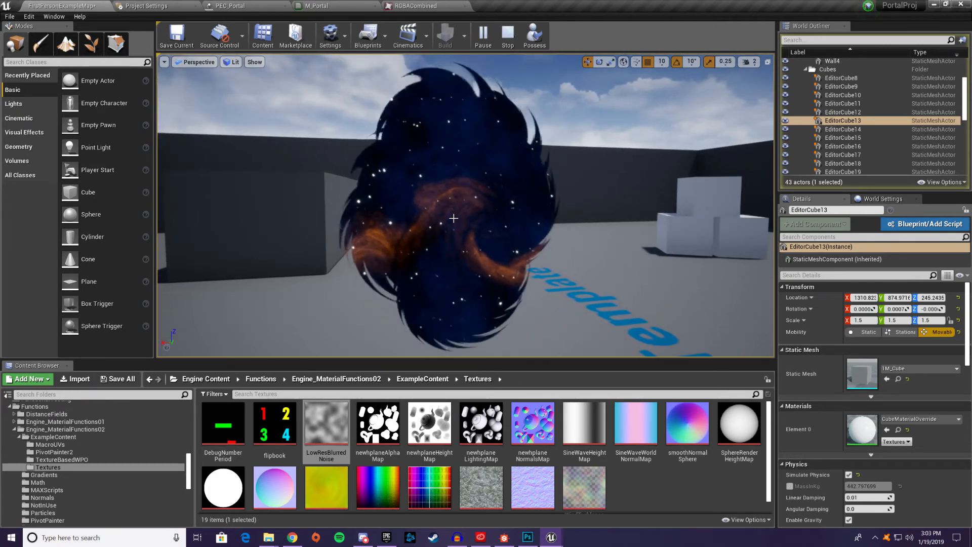